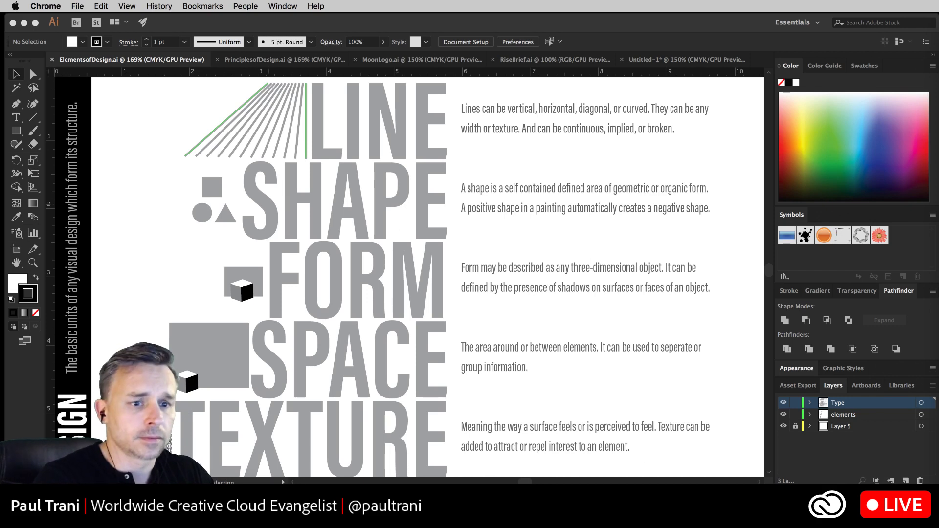
{"action": "key", "text": "super+Tab"}
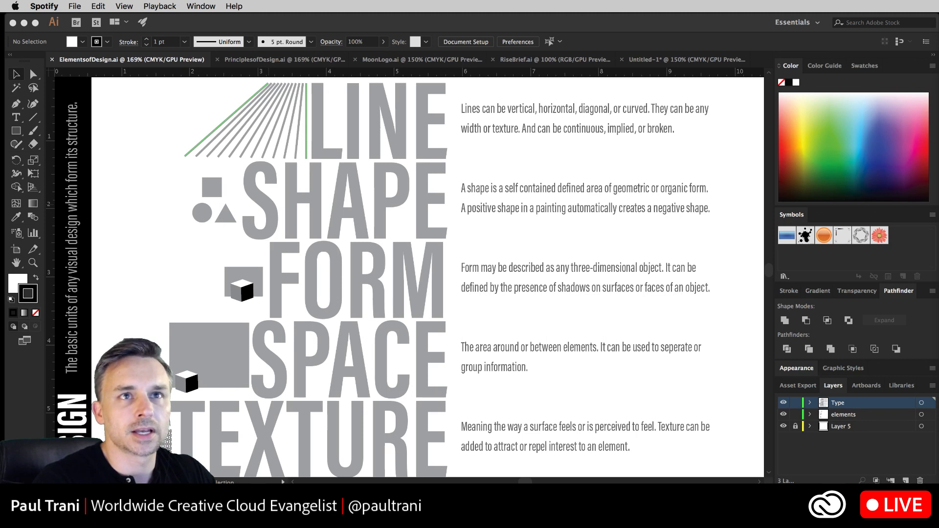
{"action": "key", "text": "super+Tab"}
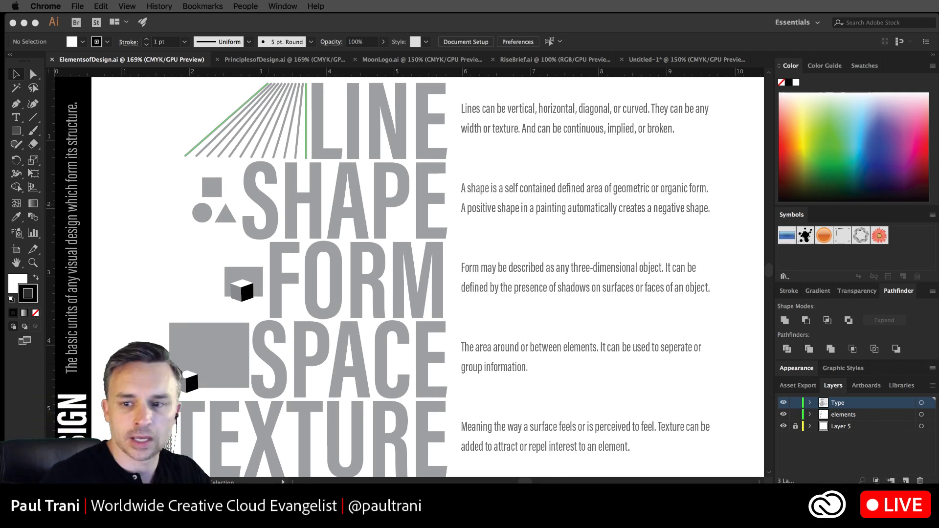
{"action": "left_click", "coordinate": [174, 137]}
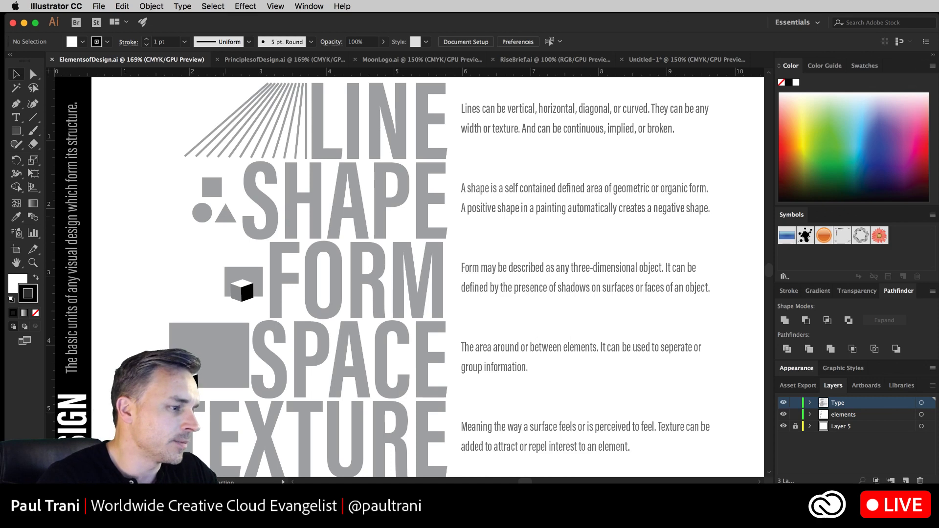
Open the Moon Logo Exploration document from Finder, leaving the missing IMG_4485.JPG link unchanged and dismissing the missing fonts notice.
{"action": "key", "text": "super+Tab"}
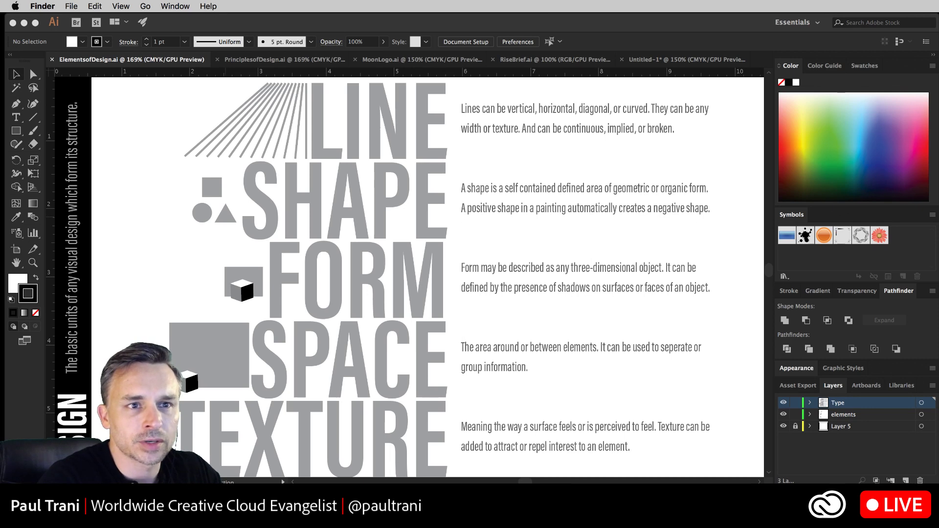
{"action": "left_click", "coordinate": [423, 60]}
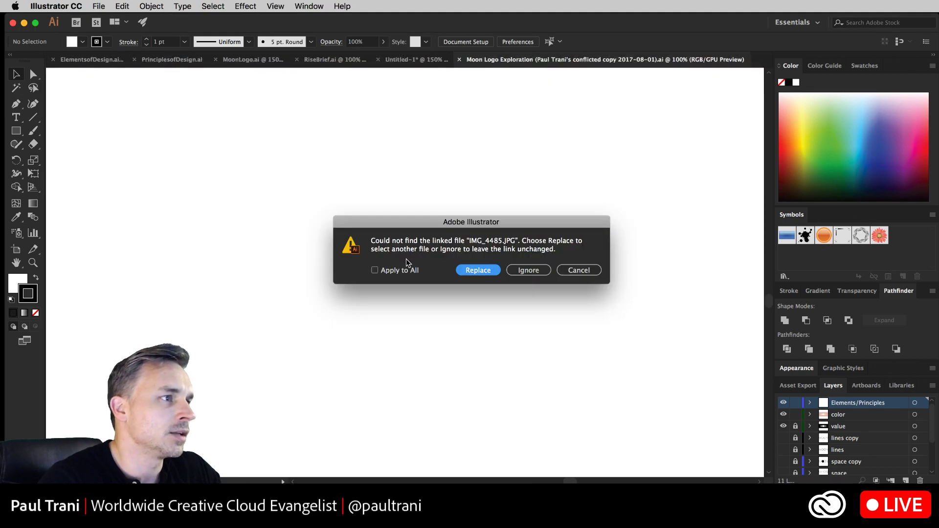
{"action": "left_click", "coordinate": [515, 272]}
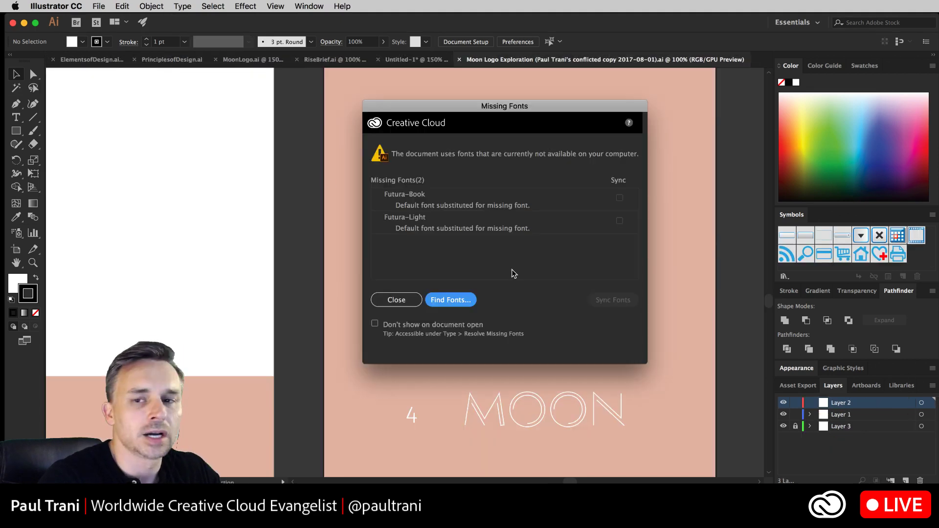
{"action": "left_click", "coordinate": [383, 301]}
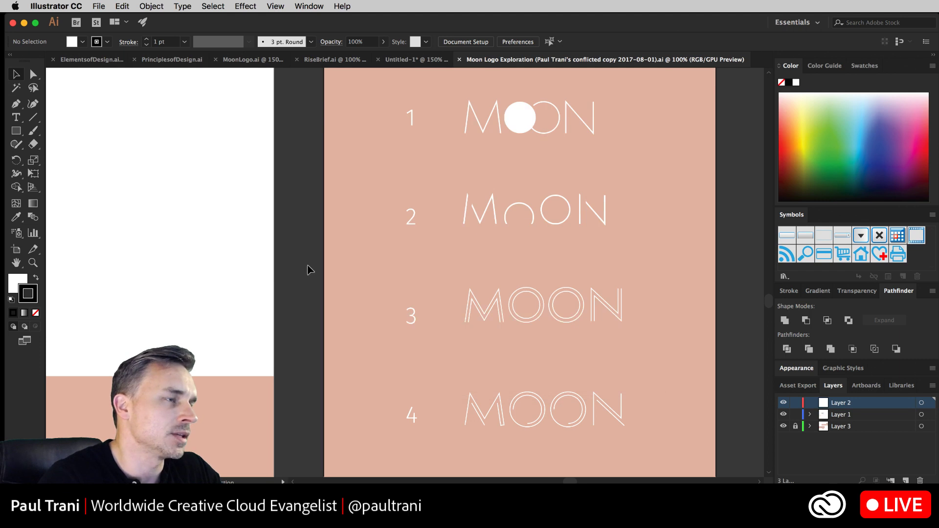
{"action": "left_click_drag", "start_coordinate": [310, 269], "coordinate": [232, 251]}
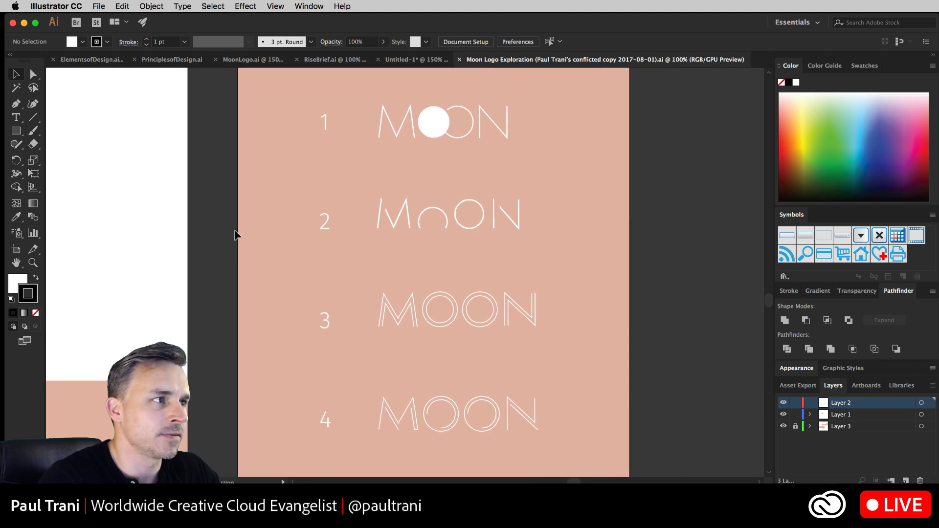
{"action": "left_click", "coordinate": [424, 60]}
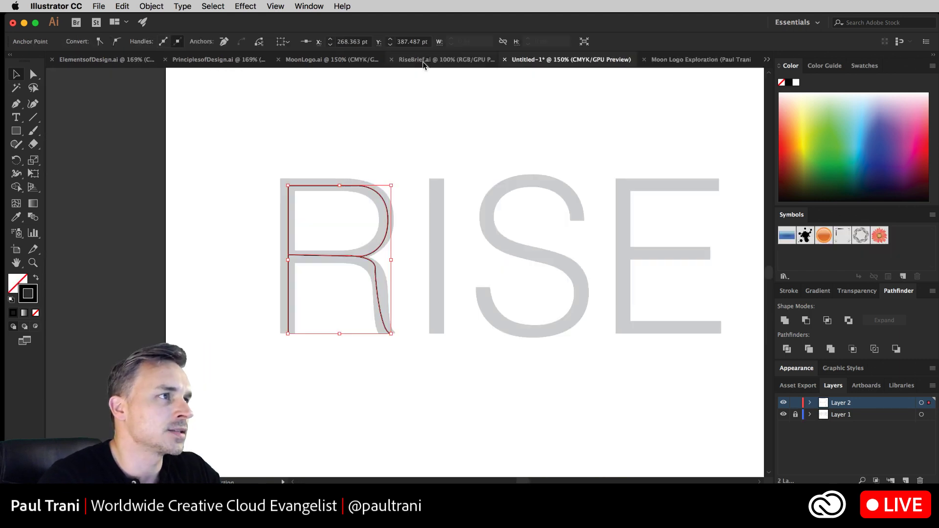
{"action": "left_click", "coordinate": [726, 60]}
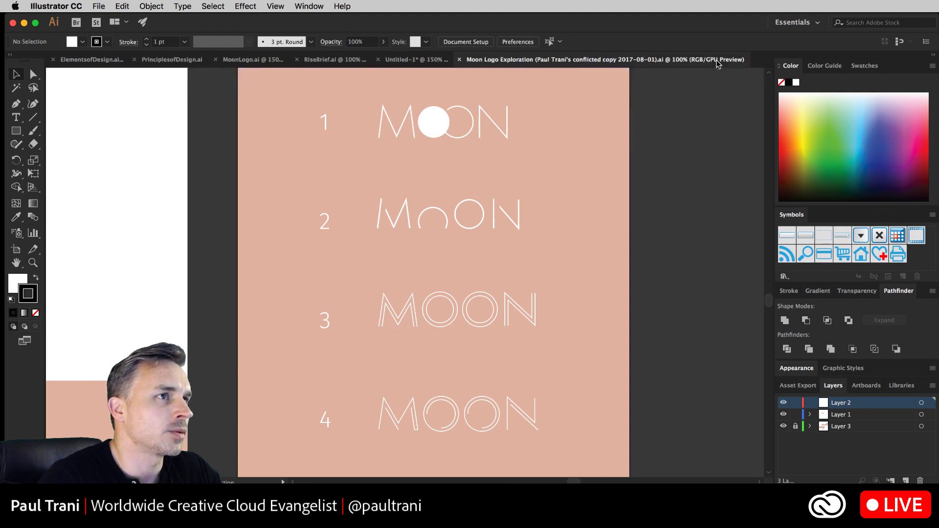
{"action": "key", "text": "super+Tab"}
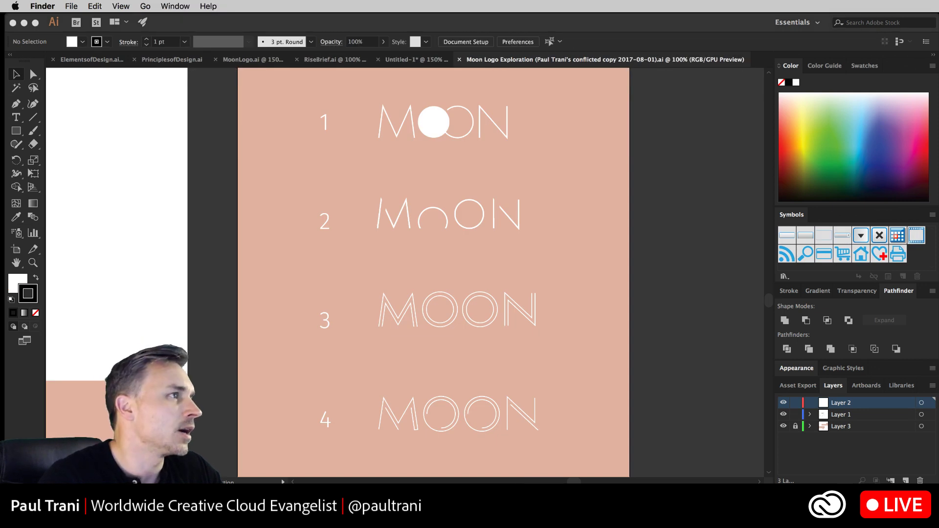
Bring up the MoonLogo.ai document and collapse the Color and Symbols panels to make room for the layer list.
{"action": "left_click", "coordinate": [238, 59]}
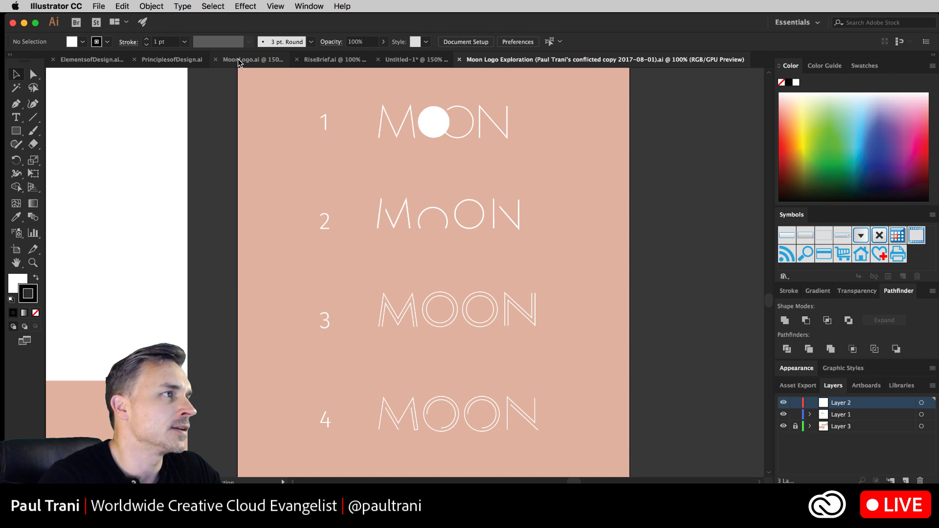
{"action": "left_click", "coordinate": [237, 60]}
{"action": "left_click_drag", "start_coordinate": [311, 218], "coordinate": [253, 139]}
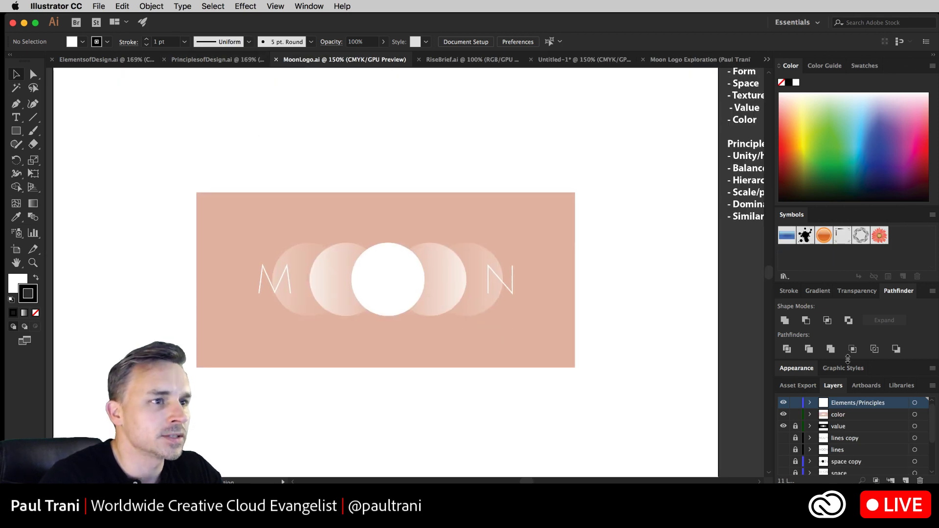
{"action": "double_click", "coordinate": [906, 67]}
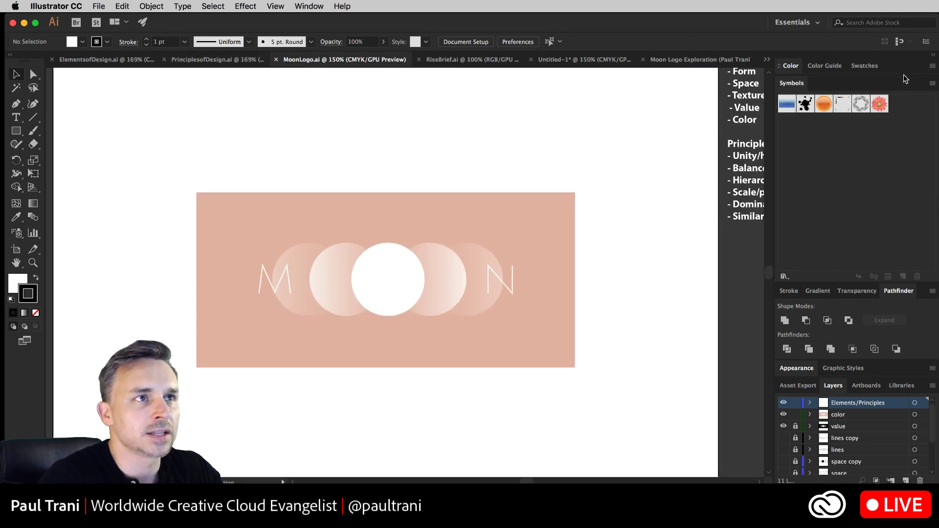
{"action": "double_click", "coordinate": [905, 83]}
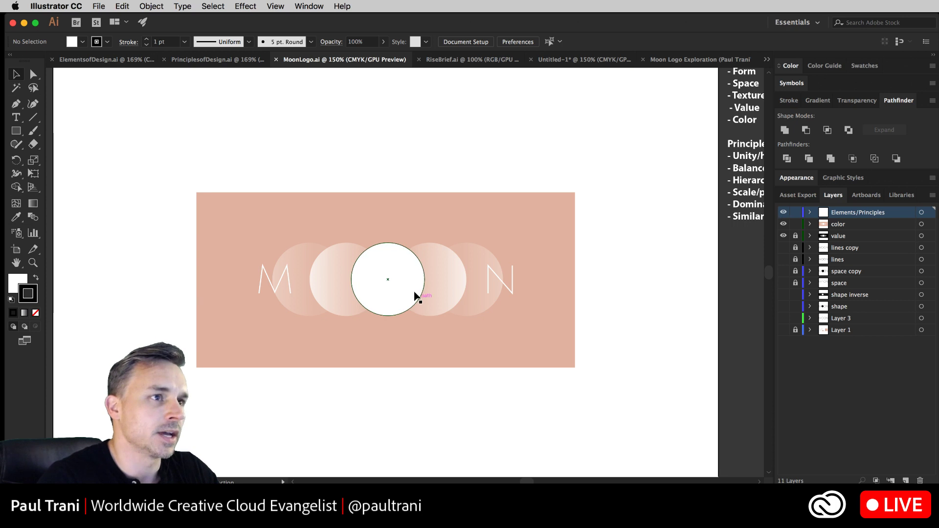
{"action": "key", "text": "super+equal"}
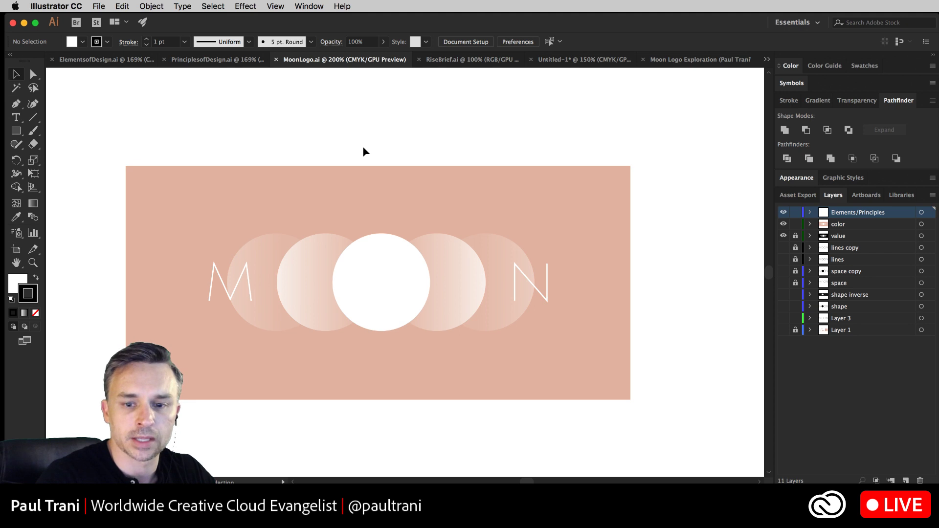
Hide the color and value layers and show the lines copy layer.
{"action": "left_click", "coordinate": [784, 225]}
{"action": "left_click", "coordinate": [783, 247]}
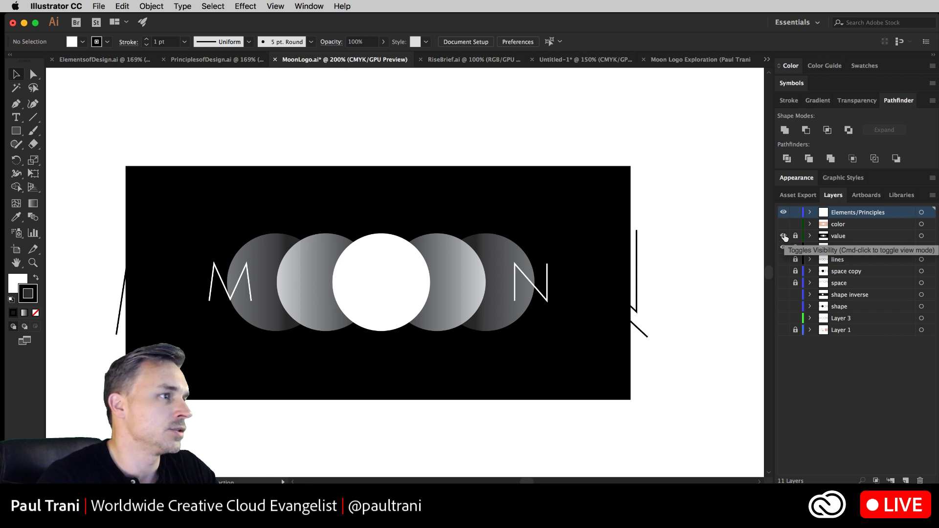
{"action": "left_click", "coordinate": [784, 236]}
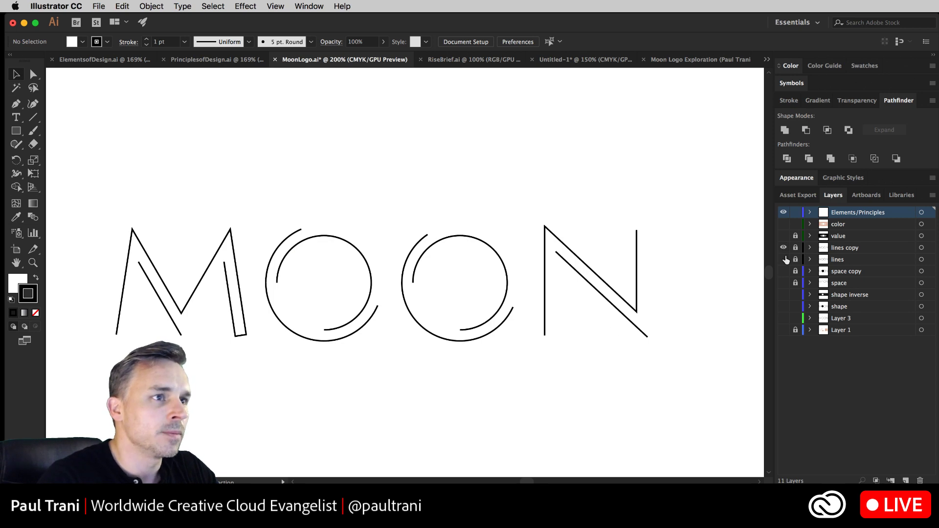
Hide lines copy and view the lines, space copy and space logo variants one layer at a time.
{"action": "left_click", "coordinate": [784, 247]}
{"action": "left_click", "coordinate": [783, 260]}
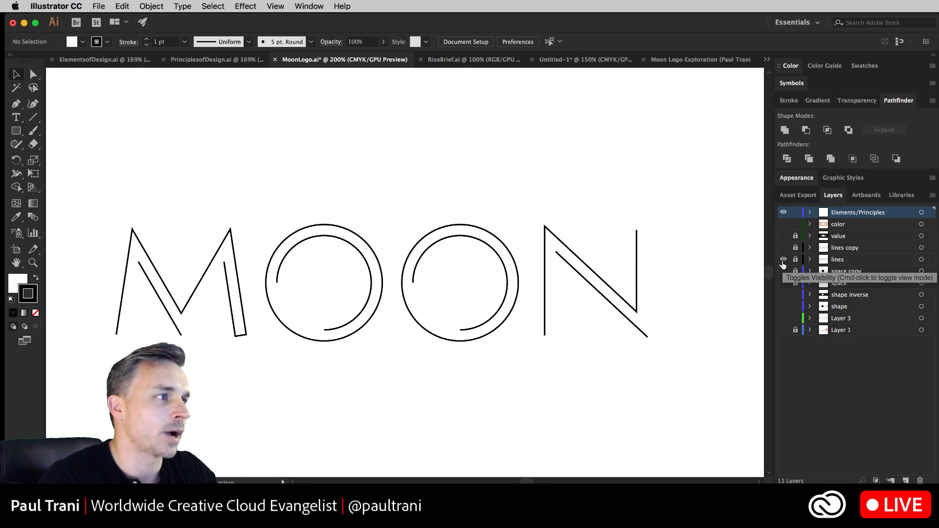
{"action": "left_click", "coordinate": [783, 271]}
{"action": "left_click", "coordinate": [784, 260]}
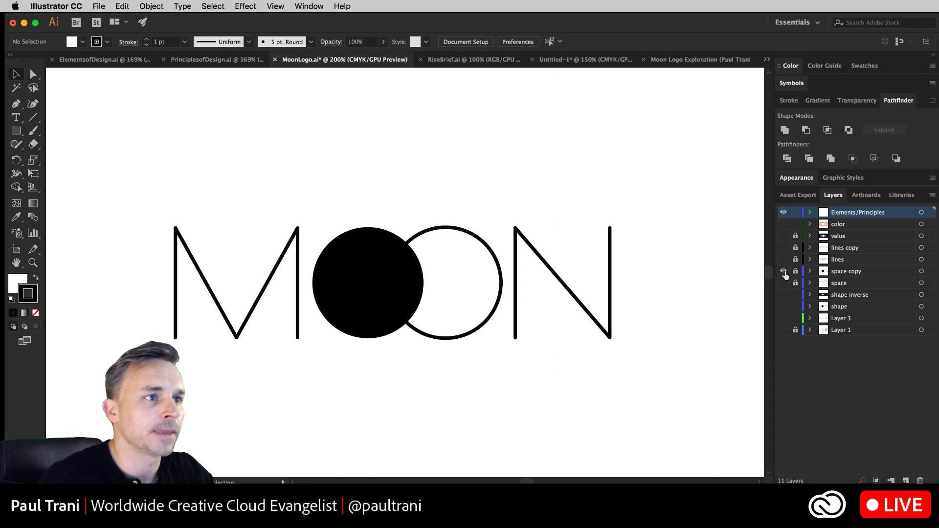
{"action": "left_click", "coordinate": [783, 271]}
{"action": "left_click", "coordinate": [783, 283]}
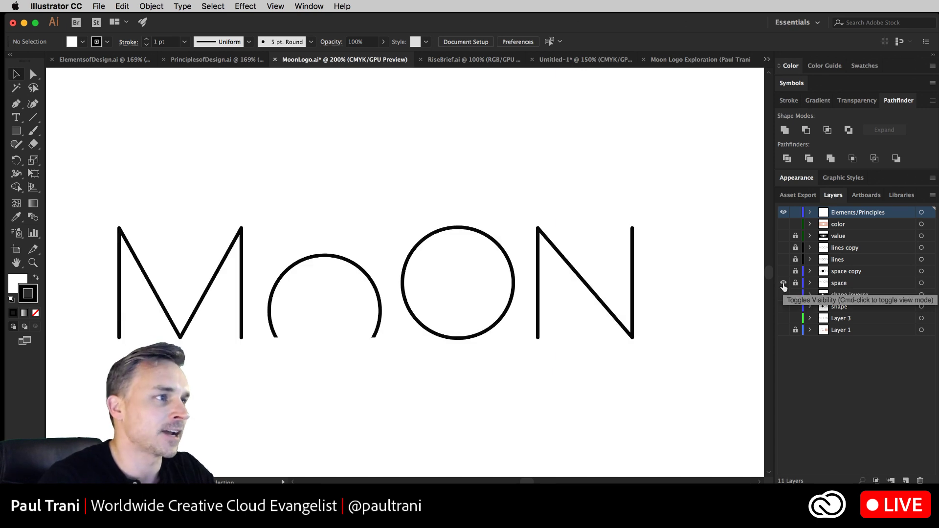
Hide the space layer, then show the shape inverse layer and make it active.
{"action": "left_click", "coordinate": [783, 283]}
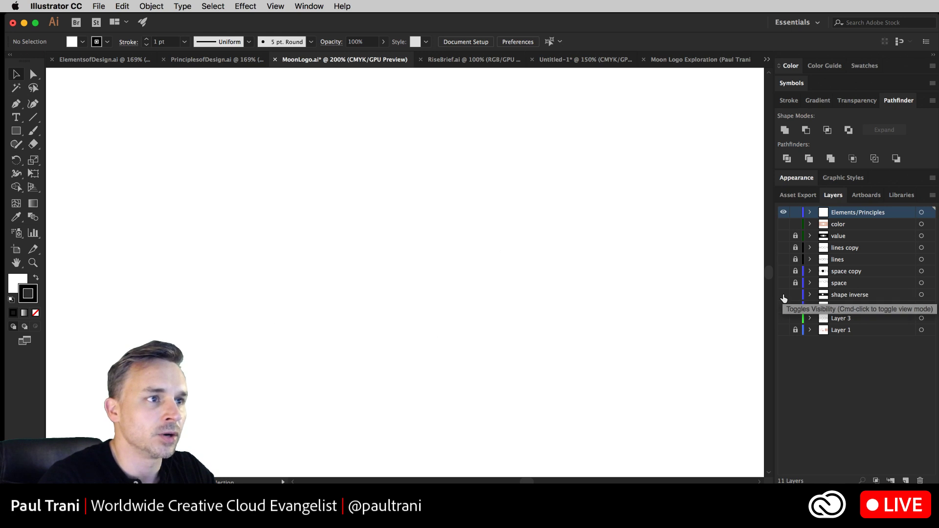
{"action": "left_click", "coordinate": [783, 295]}
{"action": "left_click", "coordinate": [869, 295]}
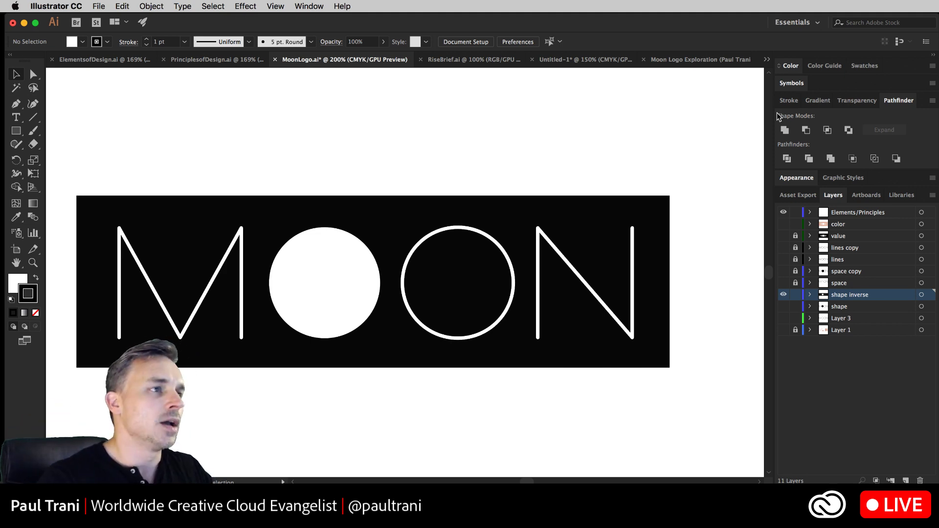
{"action": "left_click_drag", "start_coordinate": [197, 129], "coordinate": [234, 116]}
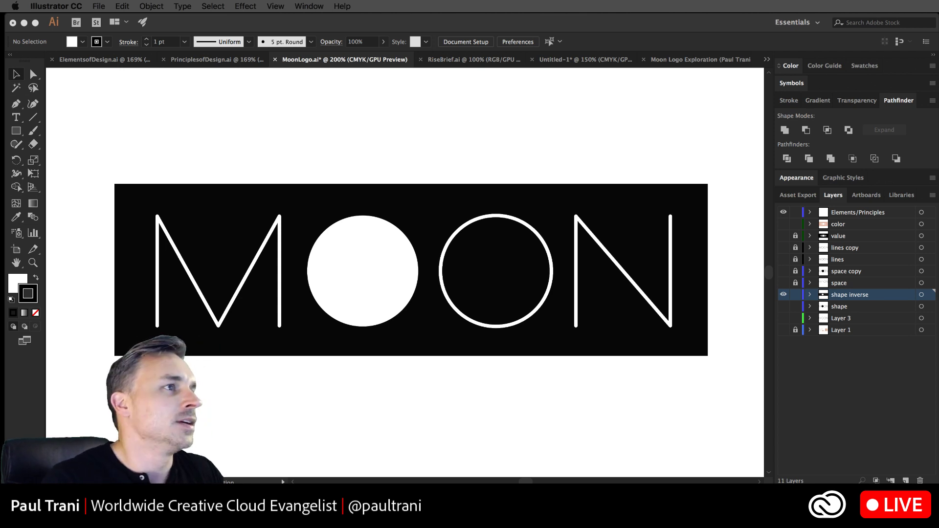
{"action": "left_click", "coordinate": [112, 165]}
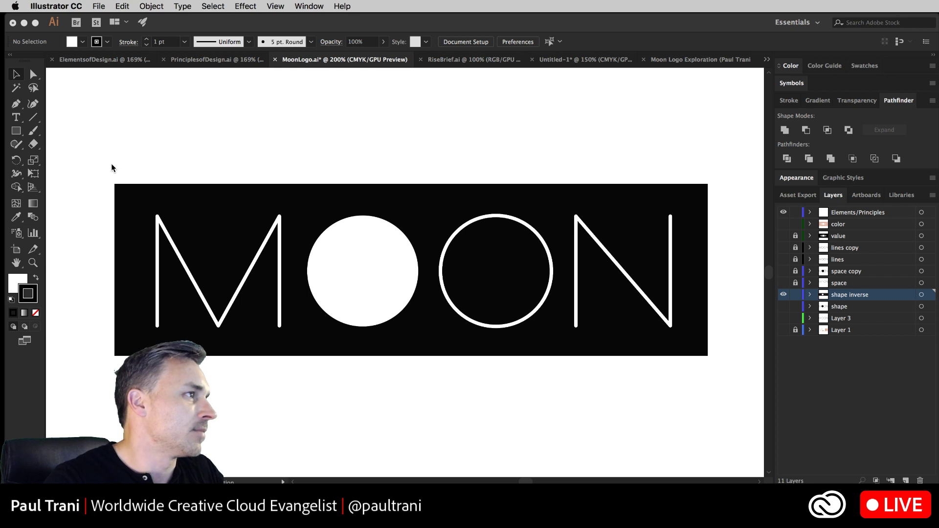
{"action": "left_click_drag", "start_coordinate": [152, 153], "coordinate": [150, 154]}
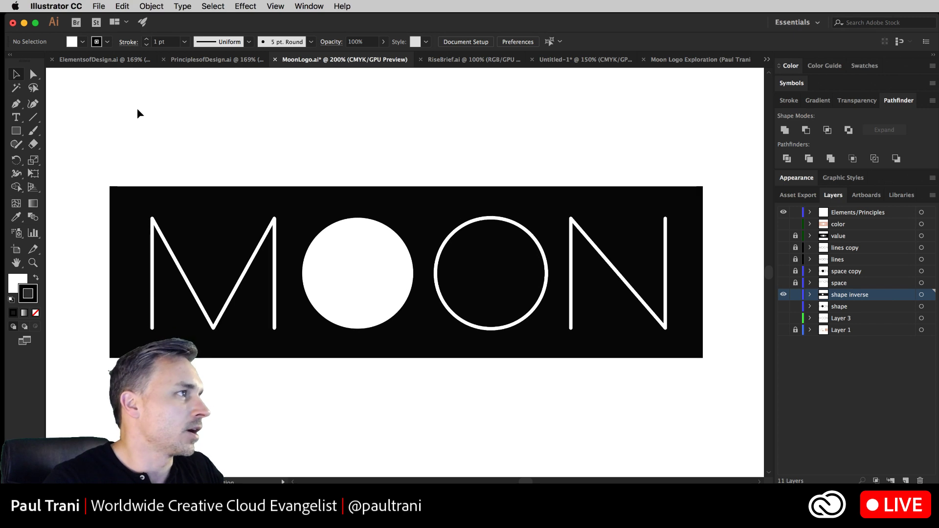
Switch to the ElementsofDesign.ai document, hide its rulers and fit the whole artboard in the window.
{"action": "left_click", "coordinate": [75, 62]}
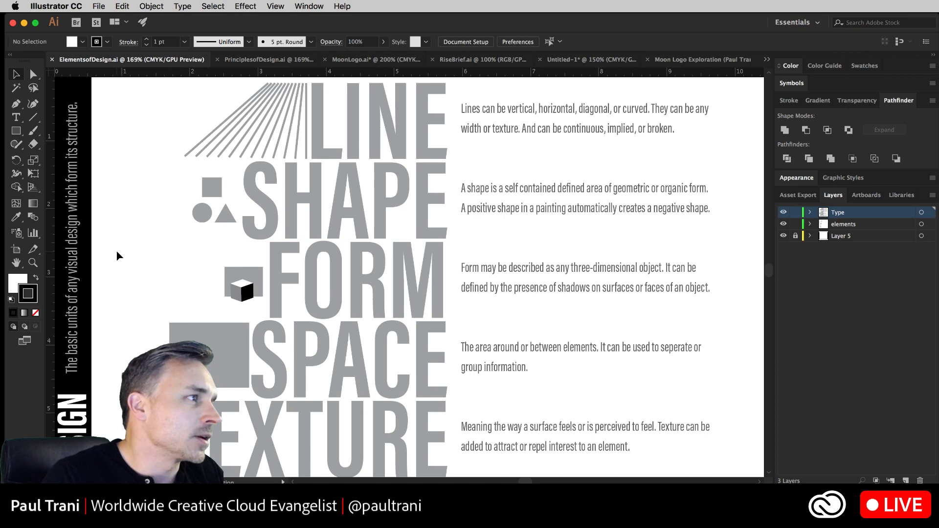
{"action": "left_click_drag", "start_coordinate": [129, 277], "coordinate": [168, 189]}
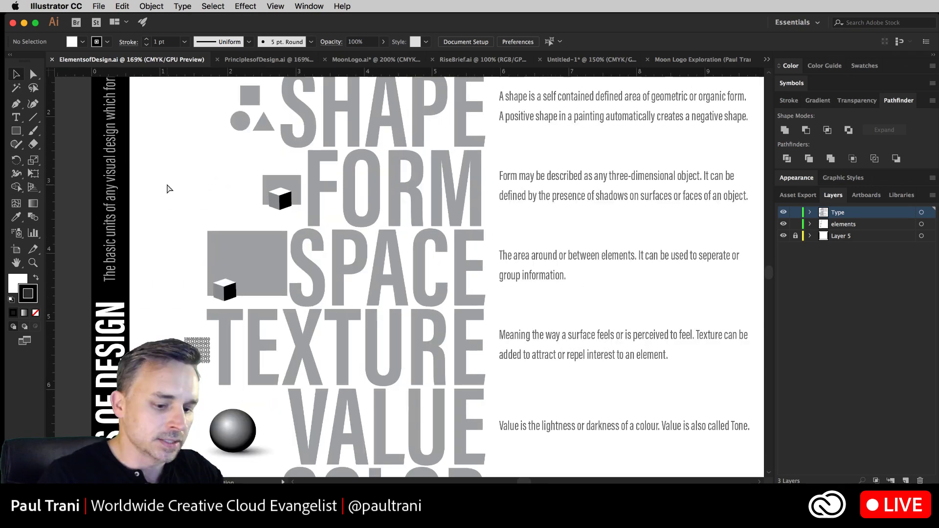
{"action": "key", "text": "super+0"}
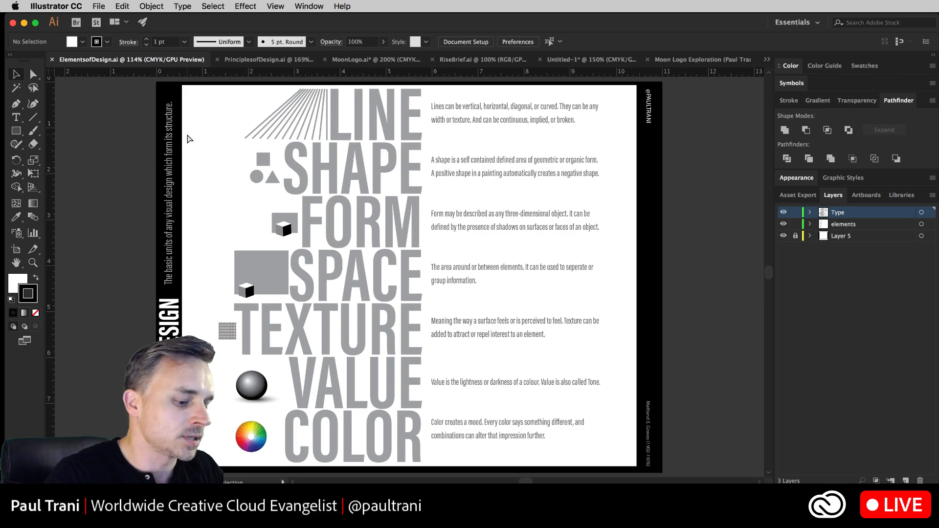
{"action": "key", "text": "super+r"}
{"action": "key", "text": "super+0"}
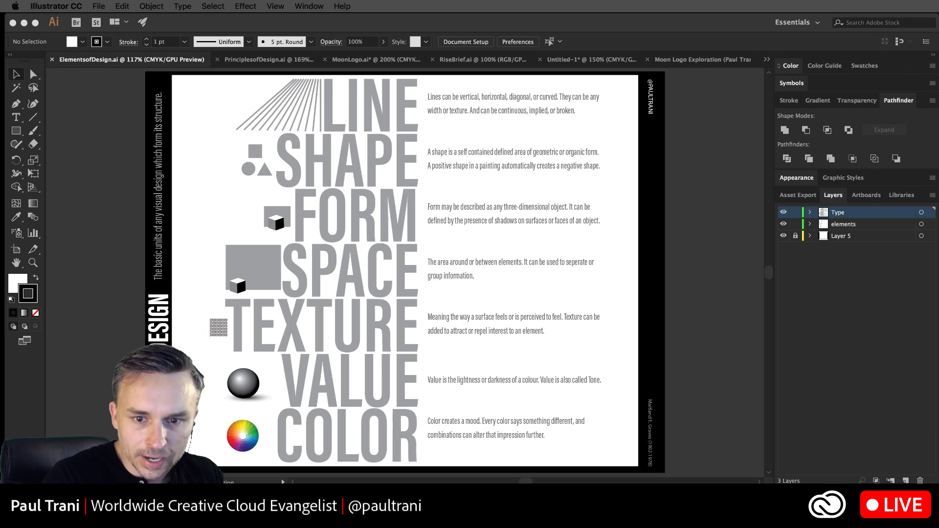
Examine the Line, Shape and Form entries of the elements of design poster at 200% zoom.
{"action": "left_click", "coordinate": [109, 186]}
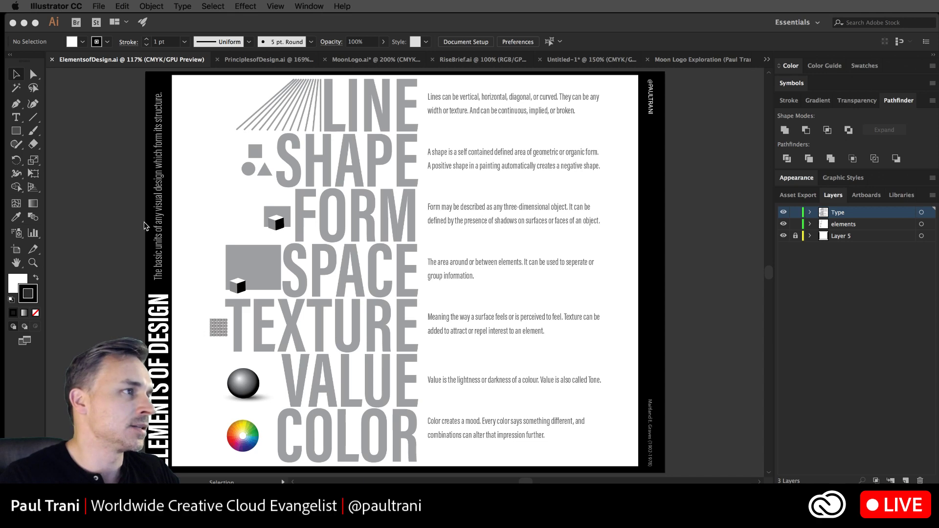
{"action": "left_click", "coordinate": [76, 219]}
{"action": "key", "text": "super+equal"}
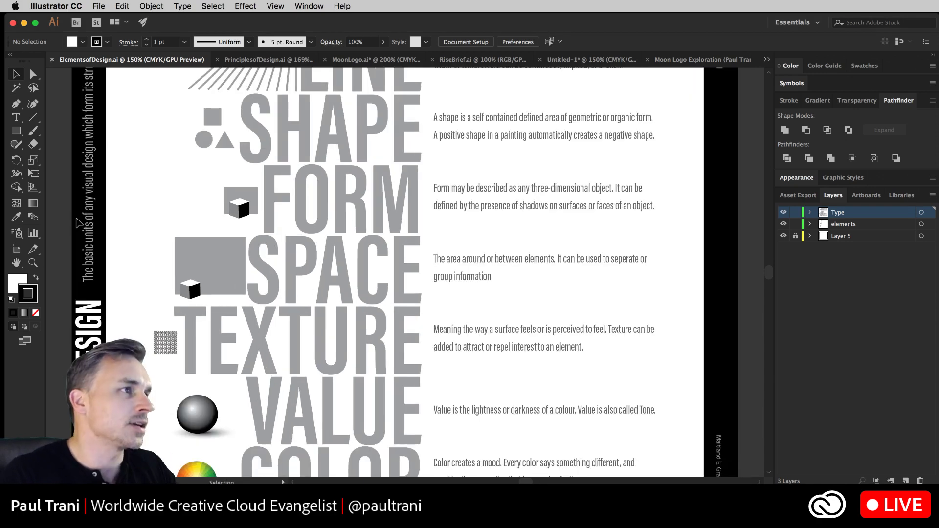
{"action": "scroll", "coordinate": [219, 275], "scroll_direction": "up", "scroll_amount": 5}
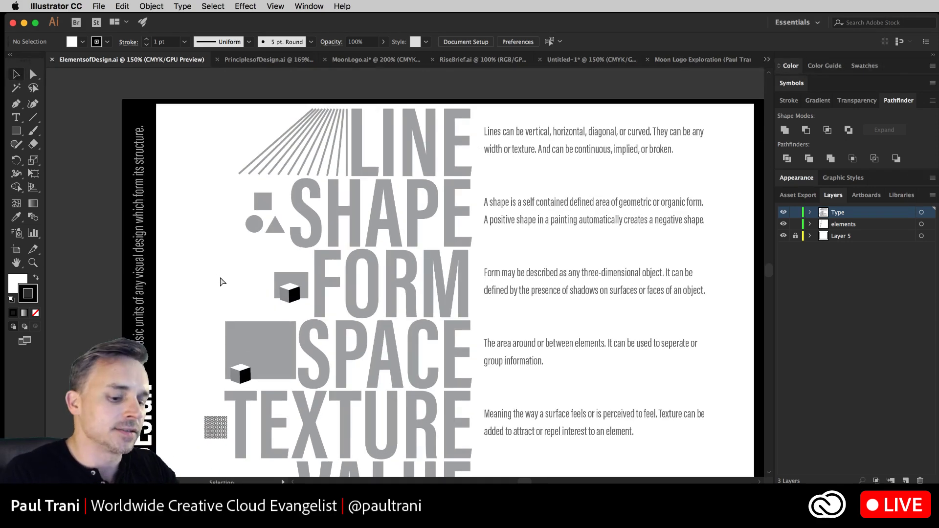
{"action": "key", "text": "super+equal"}
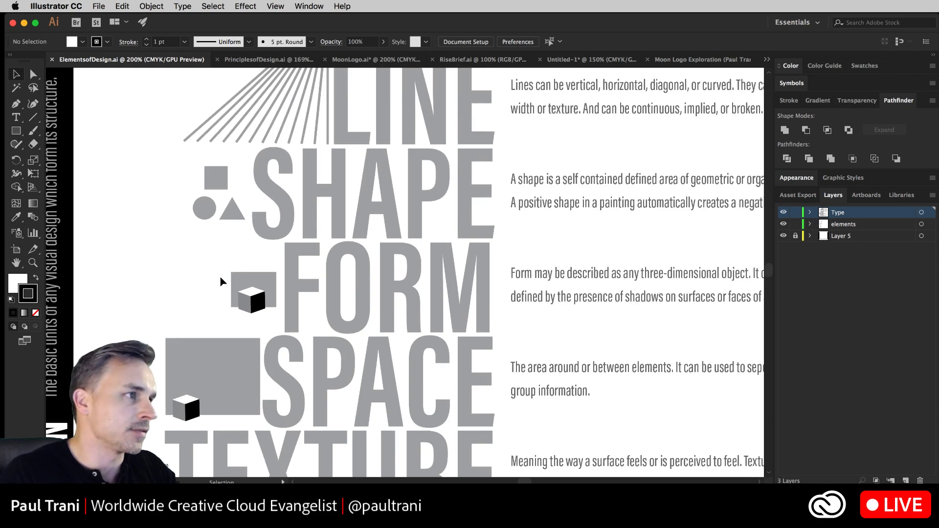
{"action": "scroll", "coordinate": [224, 254], "scroll_direction": "up", "scroll_amount": 2}
{"action": "scroll", "coordinate": [224, 254], "scroll_direction": "left", "scroll_amount": 3}
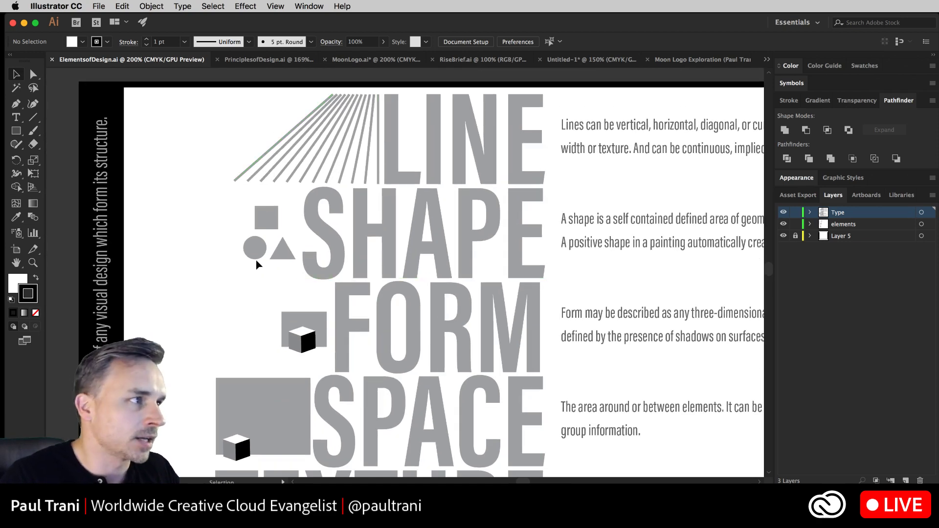
Examine the Shape, Form, Space, Texture, Value and Color entries of the elements of design poster up close, then fit the whole artboard.
{"action": "left_click", "coordinate": [263, 223]}
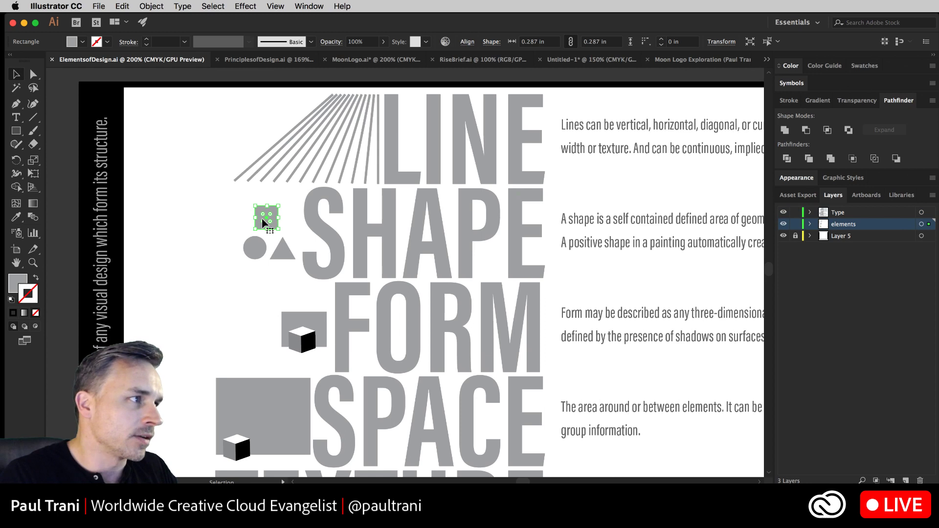
{"action": "left_click", "coordinate": [222, 269]}
{"action": "left_click_drag", "start_coordinate": [226, 324], "coordinate": [266, 235]}
{"action": "key", "text": "super+equal"}
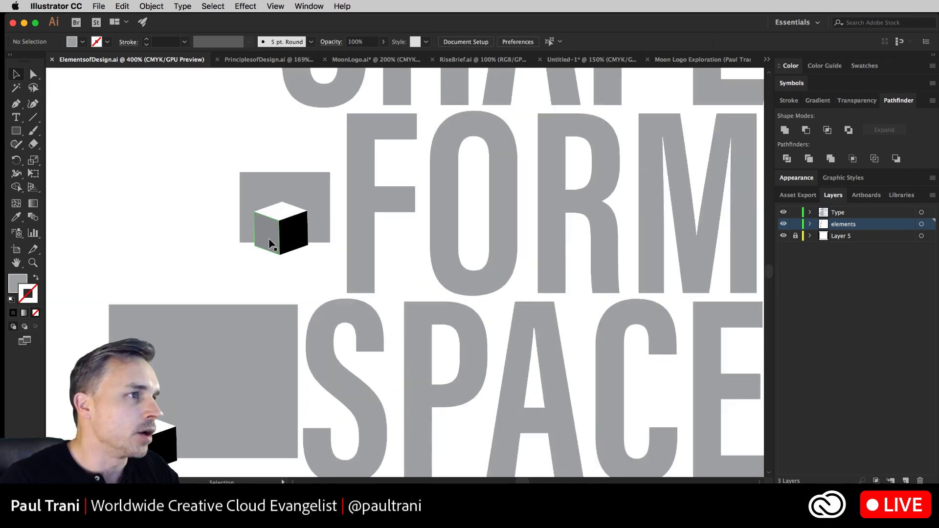
{"action": "left_click_drag", "start_coordinate": [264, 289], "coordinate": [249, 280]}
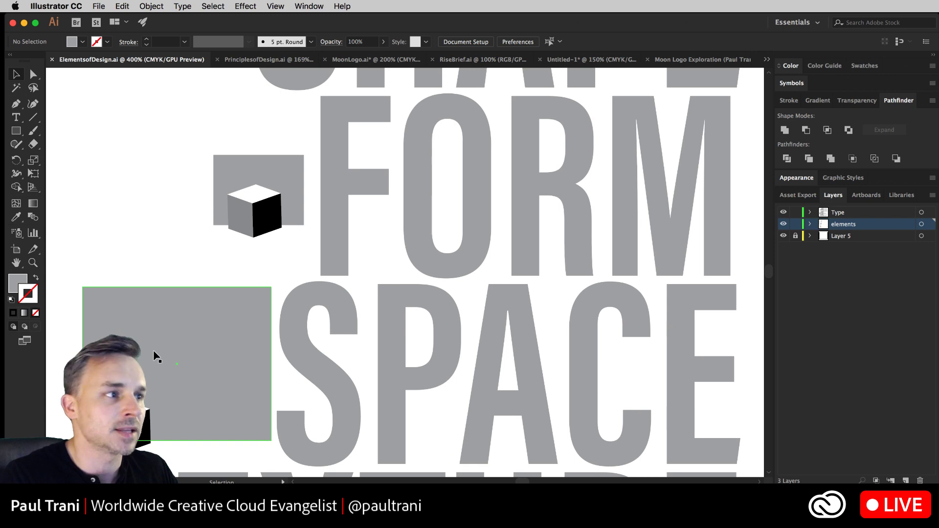
{"action": "left_click_drag", "start_coordinate": [294, 413], "coordinate": [310, 224]}
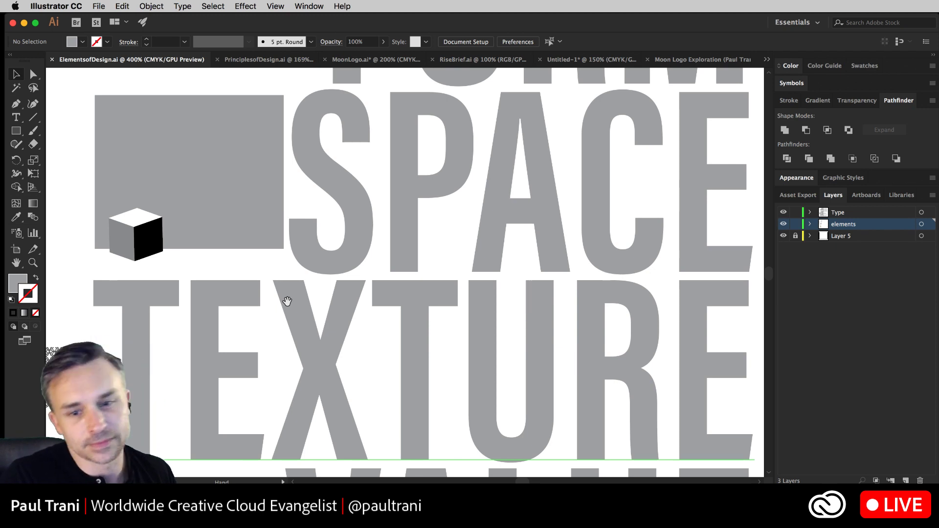
{"action": "left_click_drag", "start_coordinate": [273, 283], "coordinate": [305, 183]}
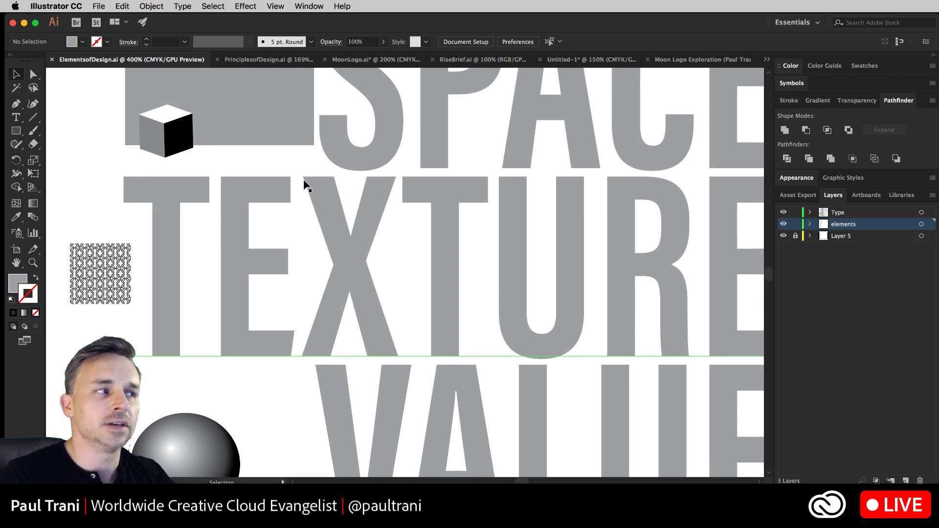
{"action": "left_click_drag", "start_coordinate": [373, 336], "coordinate": [357, 140]}
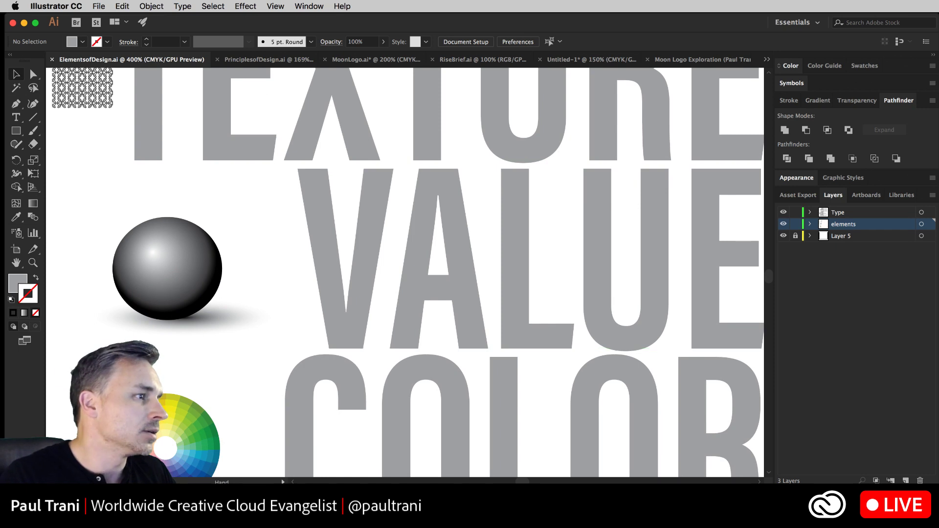
{"action": "left_click_drag", "start_coordinate": [156, 386], "coordinate": [123, 273]}
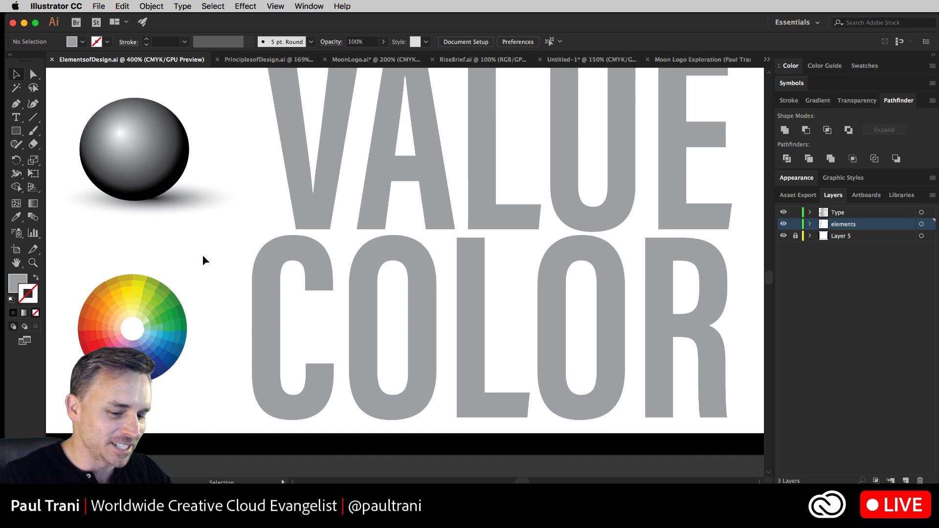
{"action": "key", "text": "super+minus"}
{"action": "key", "text": "super+0"}
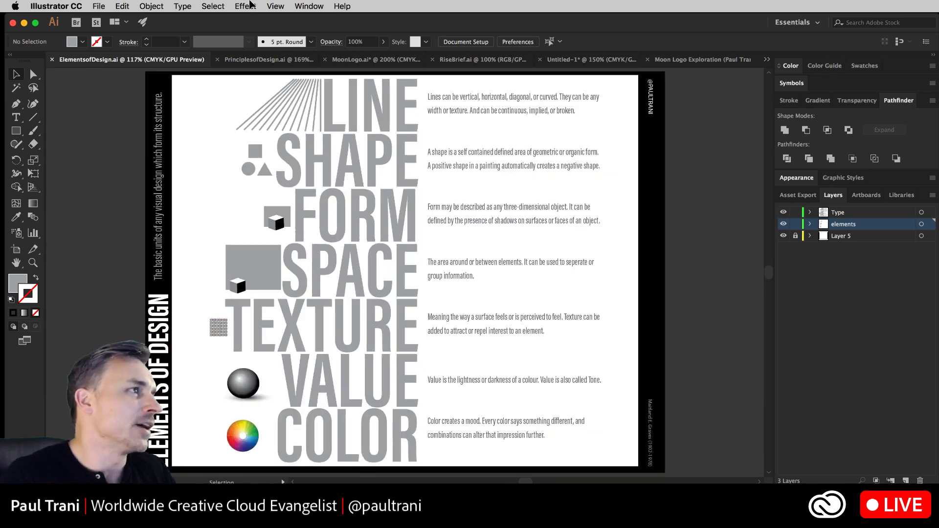
Switch to the PrinciplesofDesign.ai document and examine the Unity/Harmony, Balance and Hierarchy entries at 150% zoom, magnifying their icons.
{"action": "left_click", "coordinate": [240, 60]}
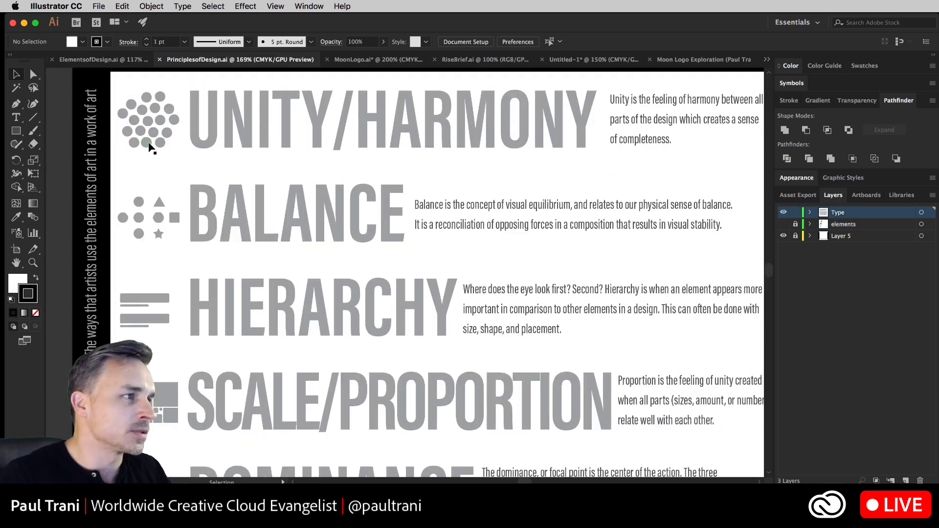
{"action": "key", "text": "super+0"}
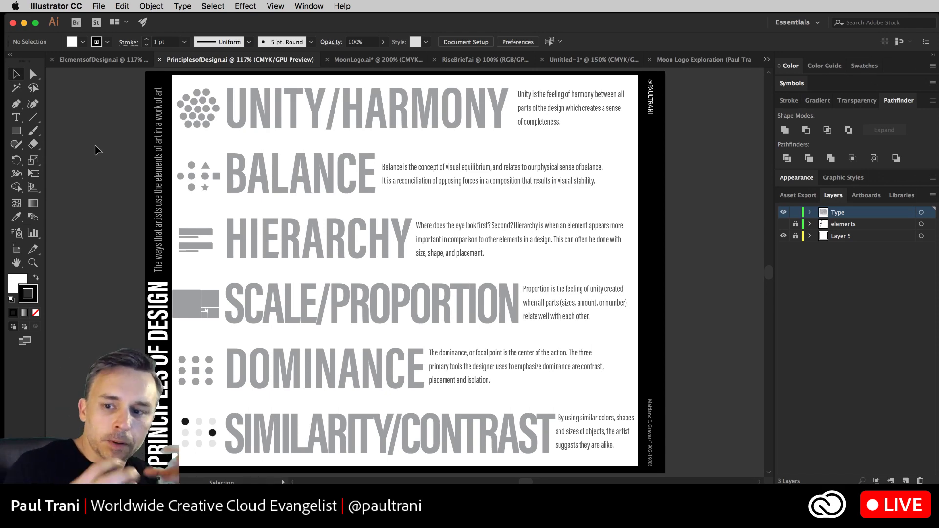
{"action": "scroll", "coordinate": [96, 149], "scroll_direction": "down", "scroll_amount": 1}
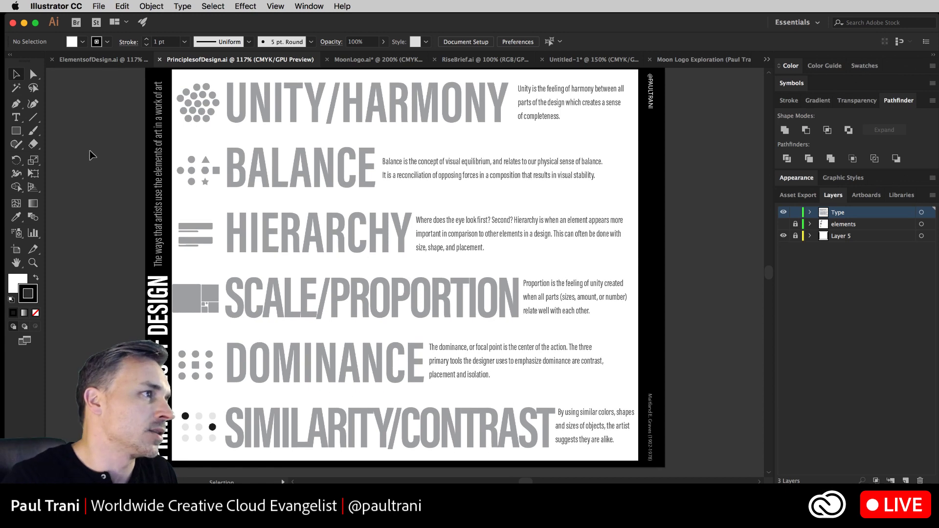
{"action": "left_click_drag", "start_coordinate": [123, 130], "coordinate": [122, 148]}
{"action": "key", "text": "super+equal"}
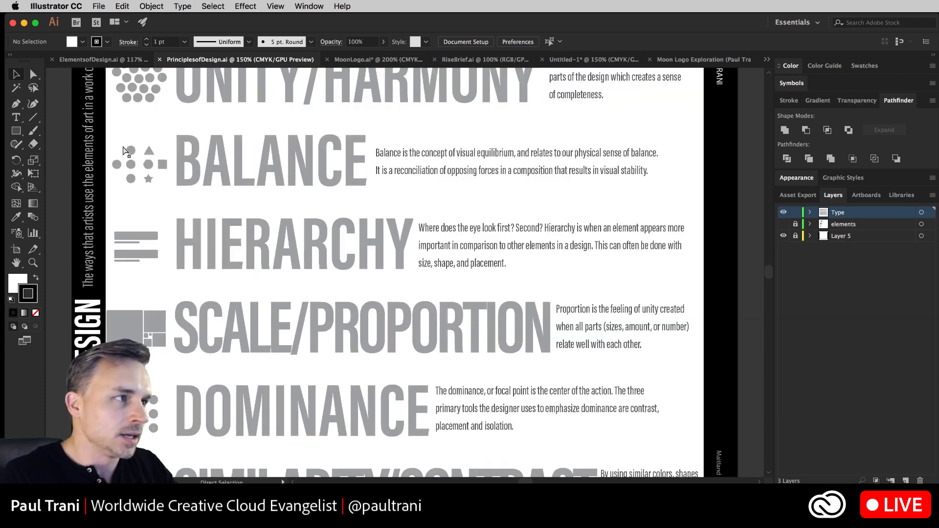
{"action": "left_click_drag", "start_coordinate": [130, 173], "coordinate": [125, 229]}
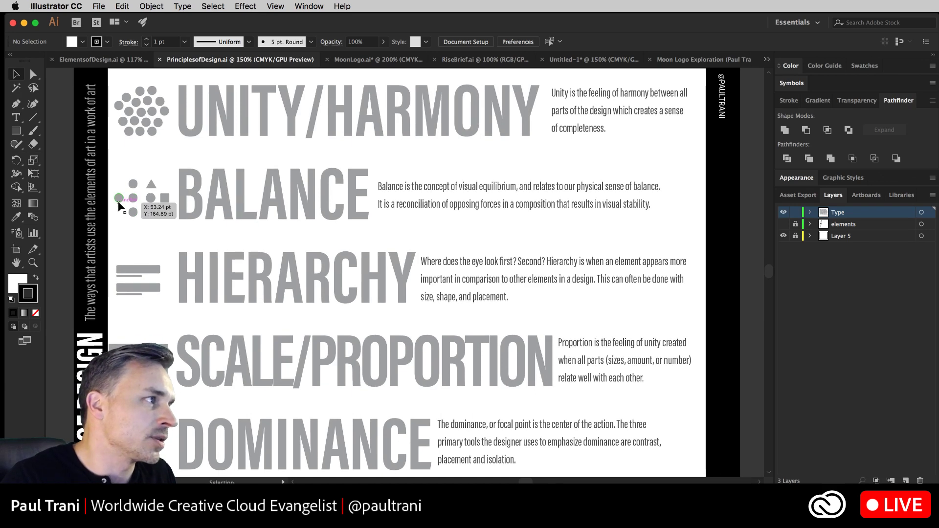
{"action": "key", "text": "ctrl+1"}
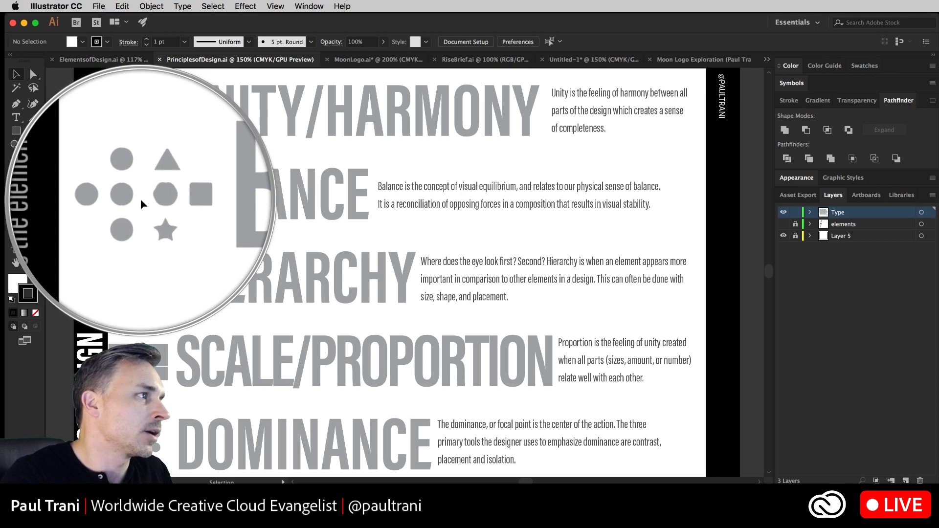
{"action": "key", "text": "ctrl+1"}
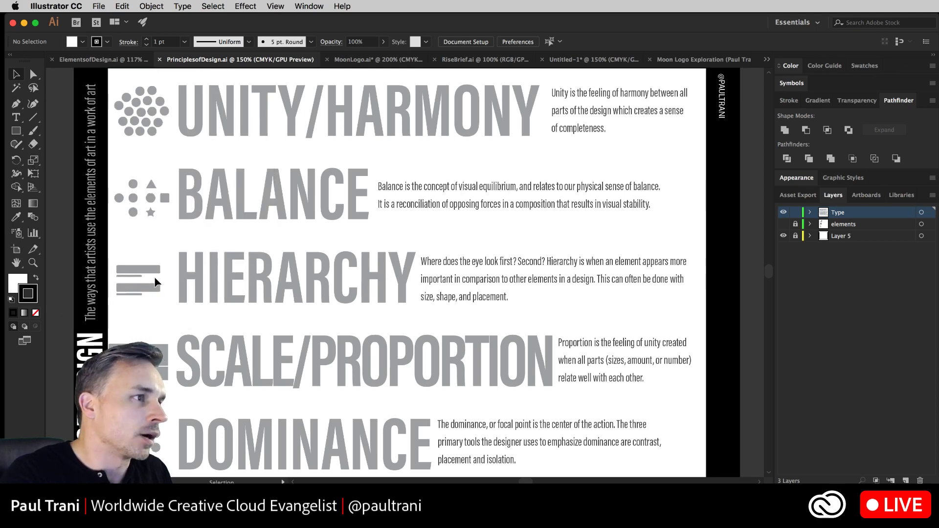
{"action": "key", "text": "ctrl+1"}
{"action": "key", "text": "ctrl+1"}
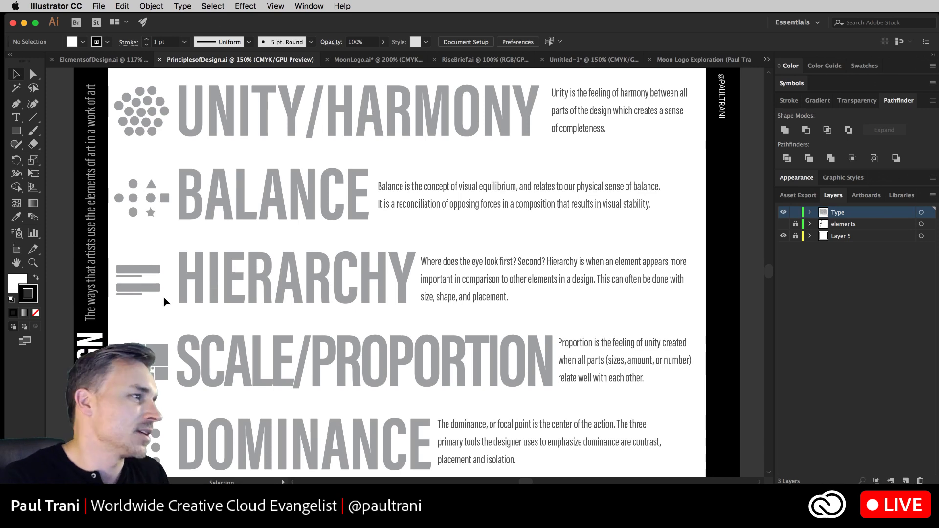
Examine the Scale/Proportion, Dominance and Similarity/Contrast entries, then compare the whole principles poster with the elements poster.
{"action": "left_click_drag", "start_coordinate": [161, 316], "coordinate": [160, 313]}
{"action": "scroll", "coordinate": [161, 313], "scroll_direction": "down", "scroll_amount": 5}
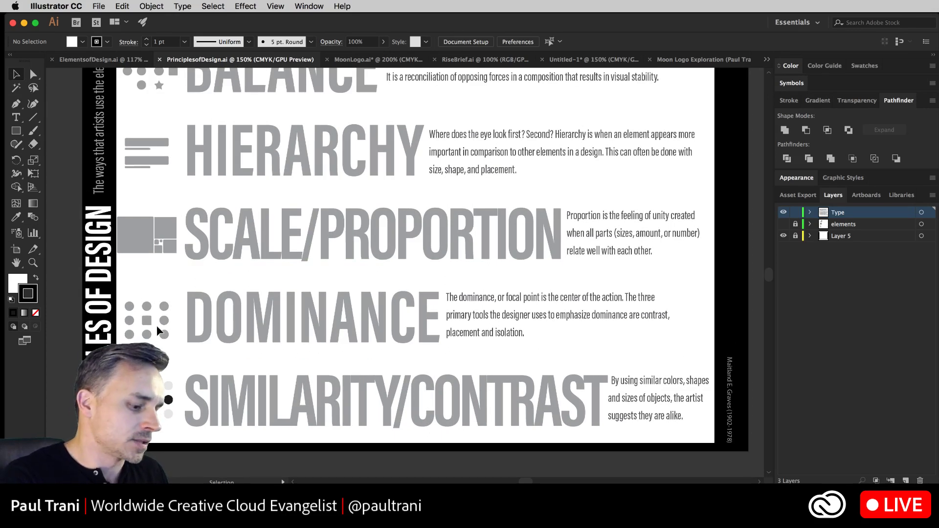
{"action": "key", "text": "F1"}
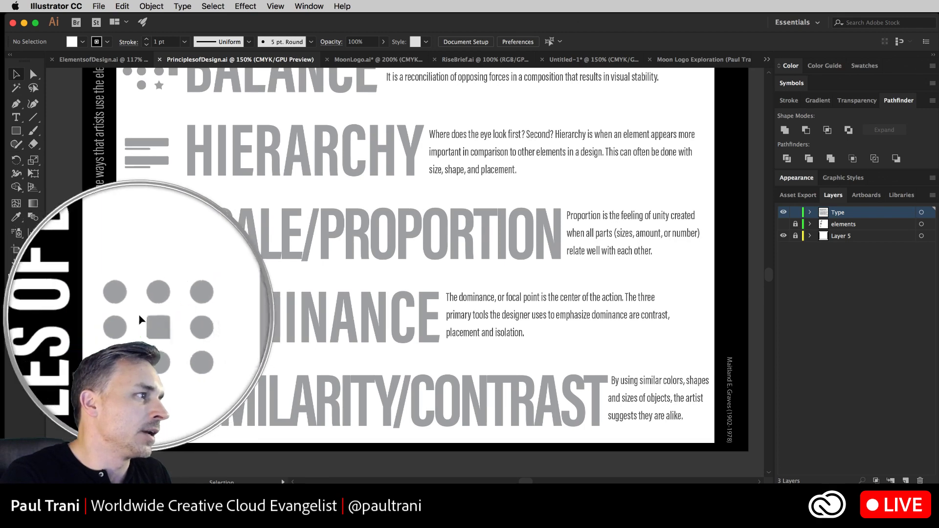
{"action": "key", "text": "F1"}
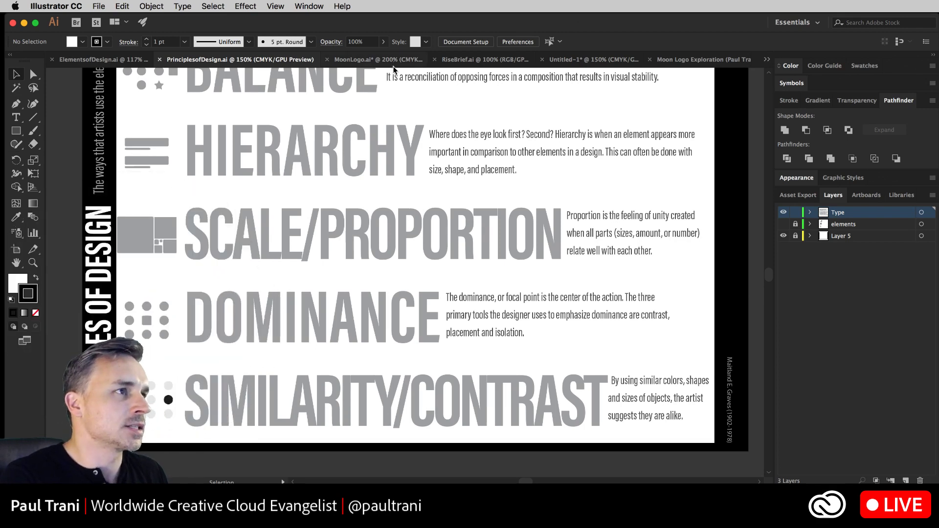
{"action": "key", "text": "super+0"}
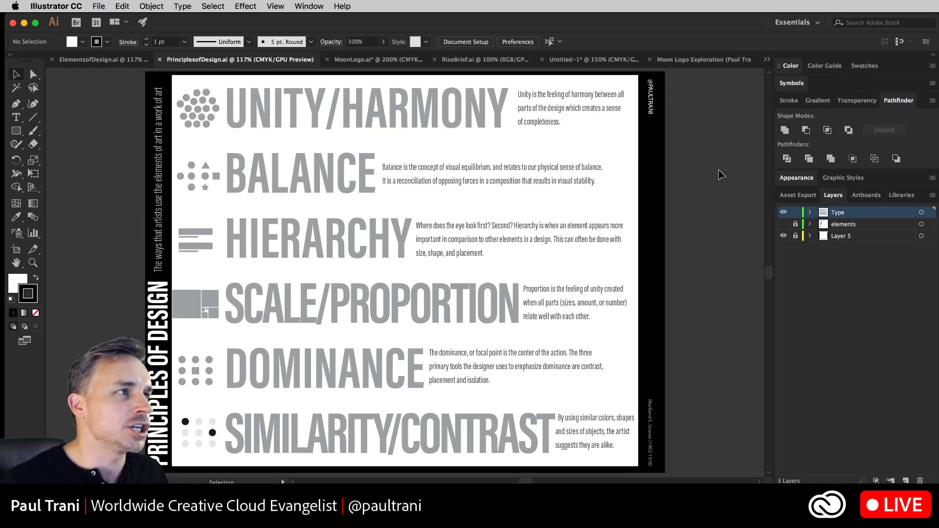
{"action": "left_click", "coordinate": [91, 61]}
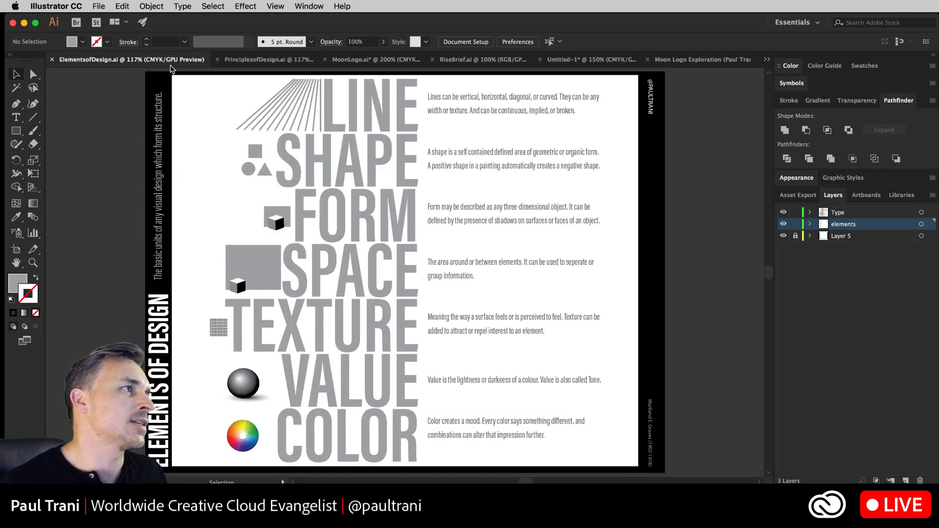
{"action": "left_click", "coordinate": [251, 59]}
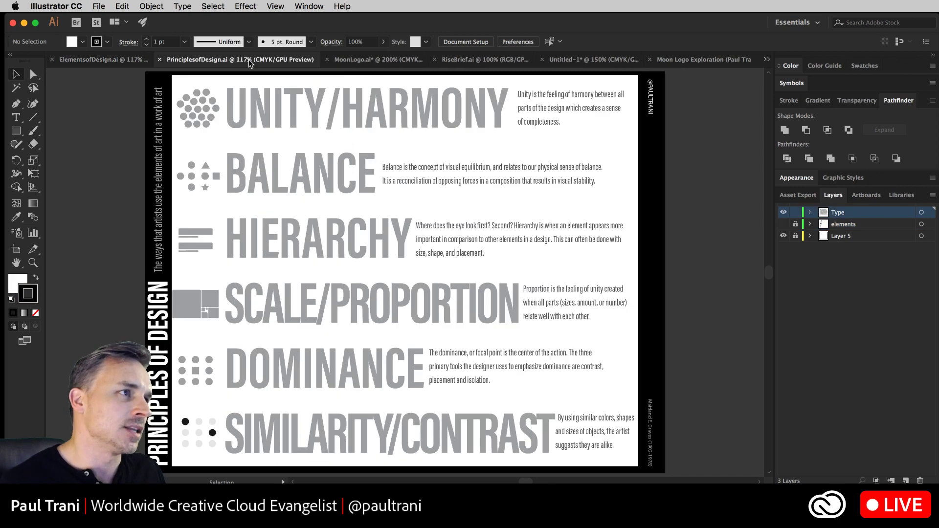
Switch to MoonLogo.ai, hide the shape inverse layer, then make Layer 1 active and visible.
{"action": "left_click", "coordinate": [367, 59]}
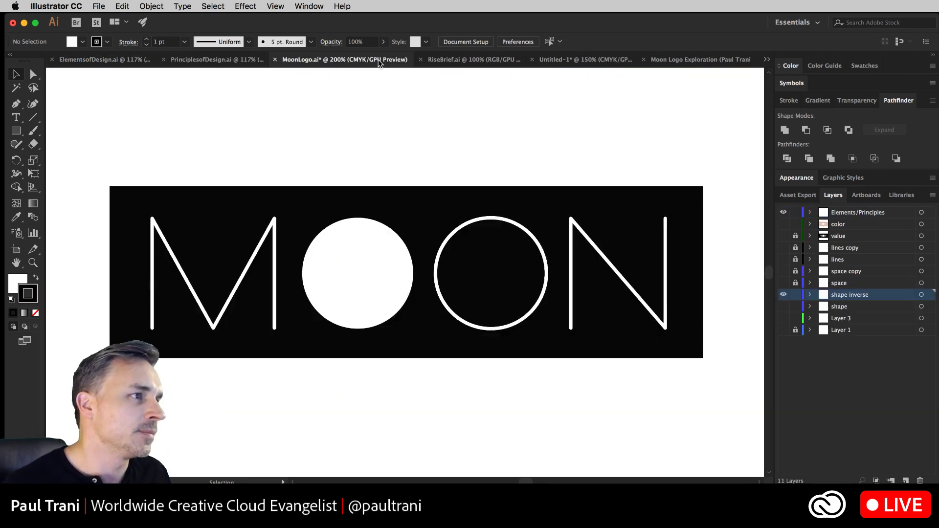
{"action": "left_click", "coordinate": [783, 295]}
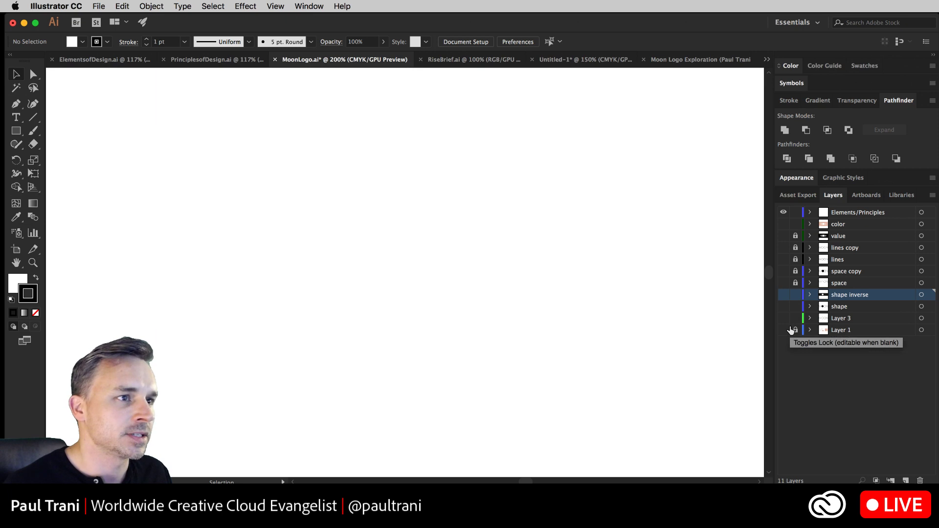
{"action": "left_click", "coordinate": [852, 331]}
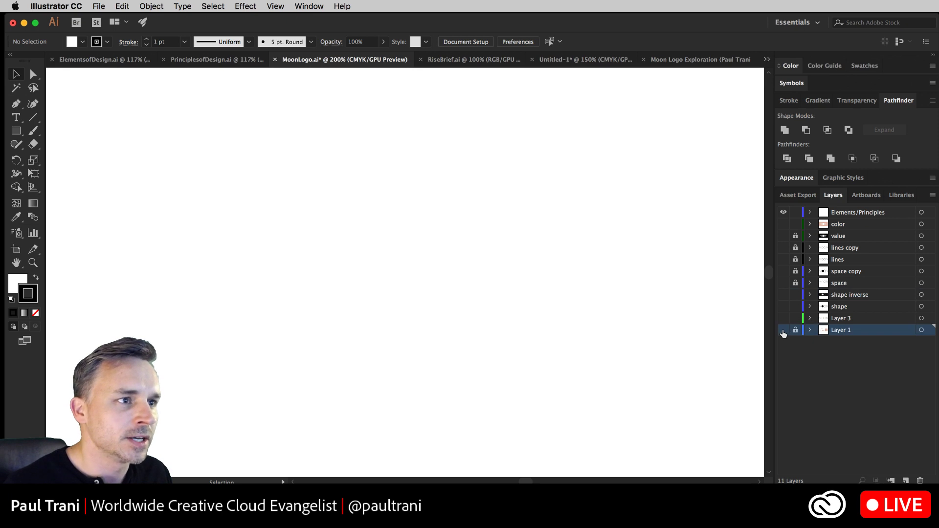
{"action": "left_click", "coordinate": [783, 331]}
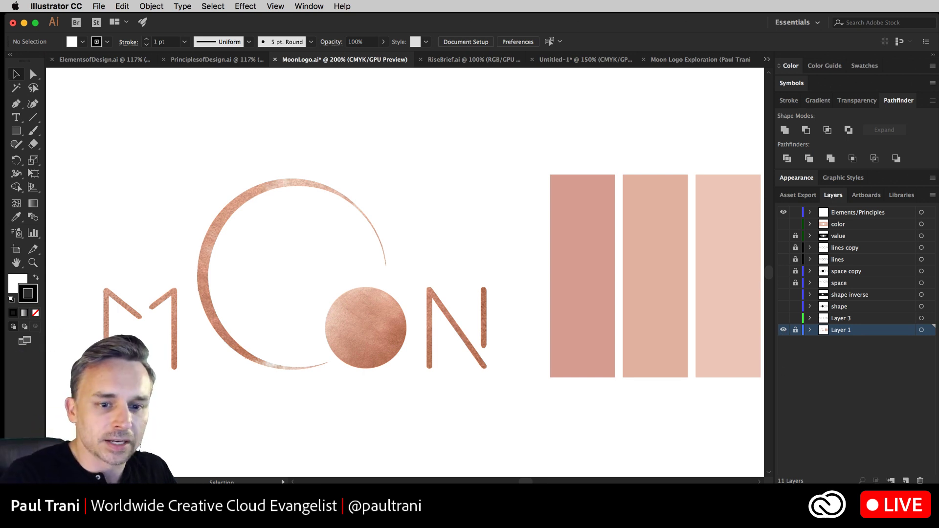
{"action": "key", "text": "super+Tab"}
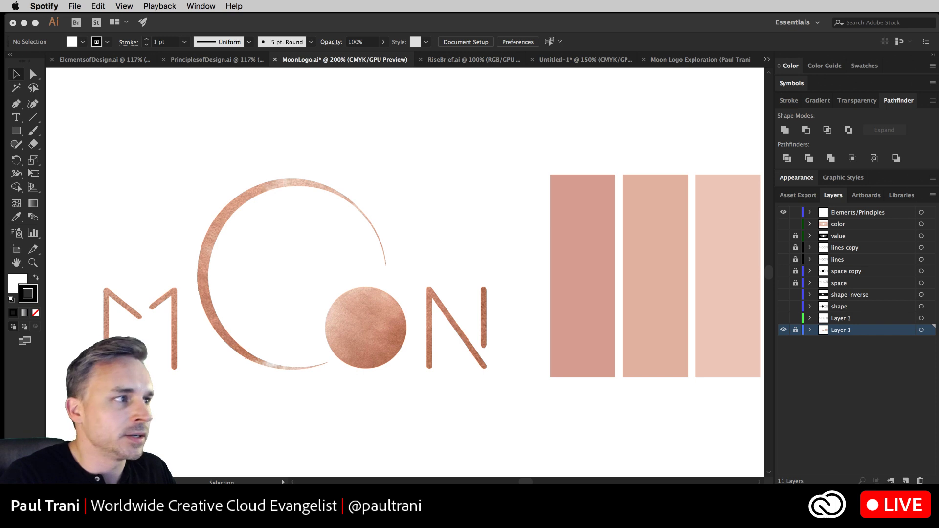
{"action": "left_click", "coordinate": [265, 415]}
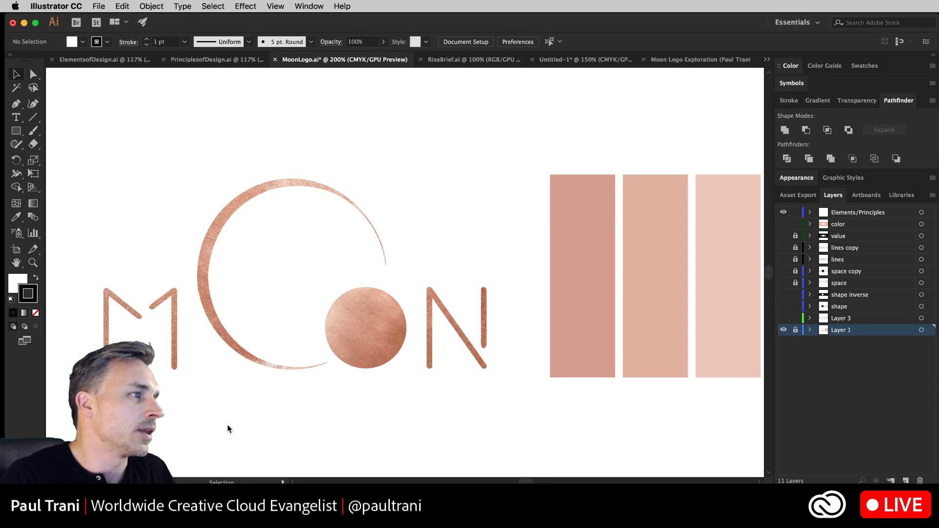
{"action": "left_click_drag", "start_coordinate": [198, 420], "coordinate": [238, 400]}
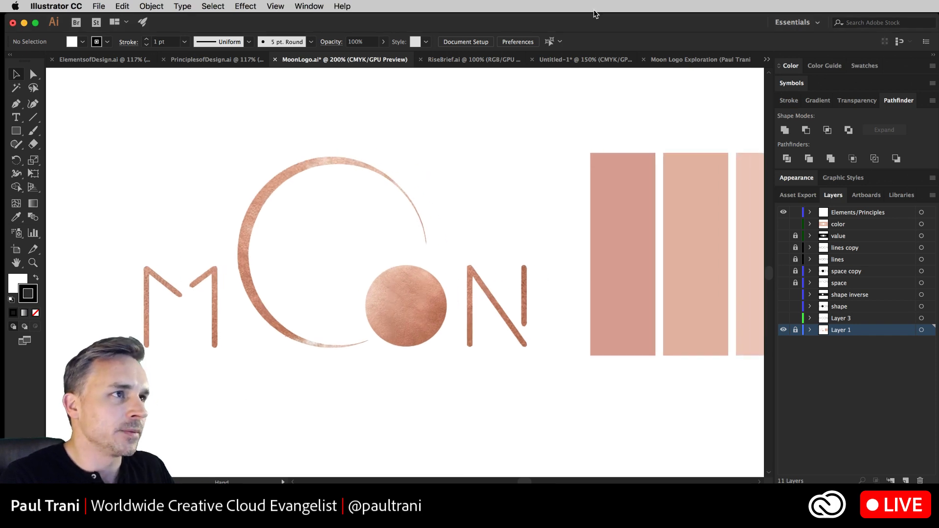
Switch to the RiseBrief.ai document and change the brief's heading from RISE to MOON.
{"action": "left_click", "coordinate": [448, 62]}
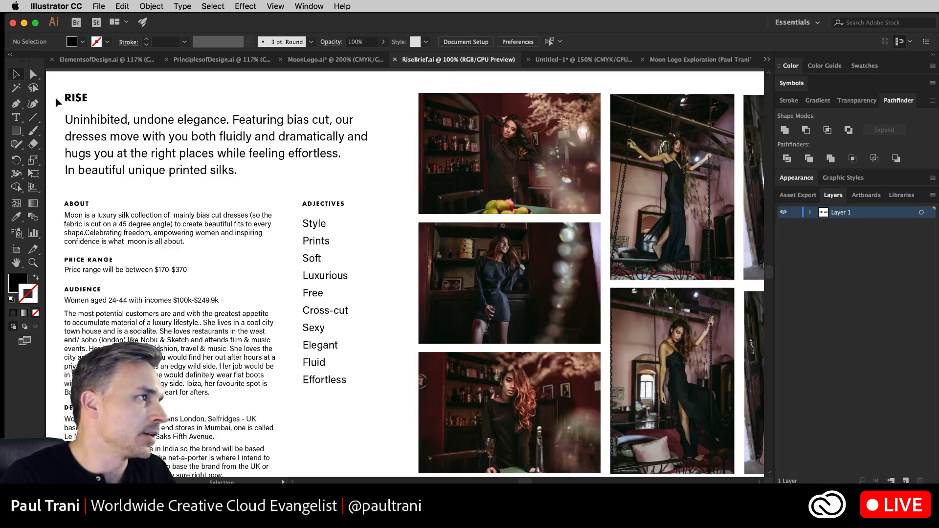
{"action": "double_click", "coordinate": [70, 100]}
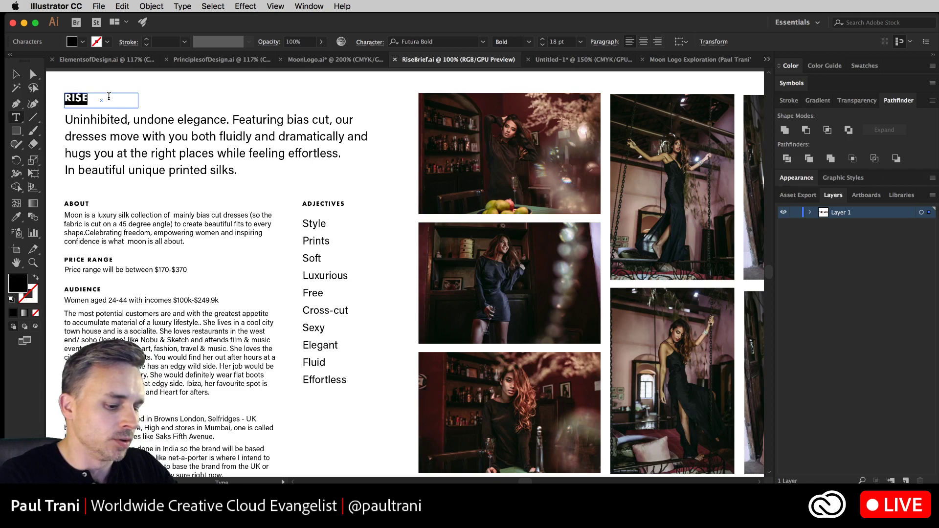
{"action": "type", "text": "MOON"}
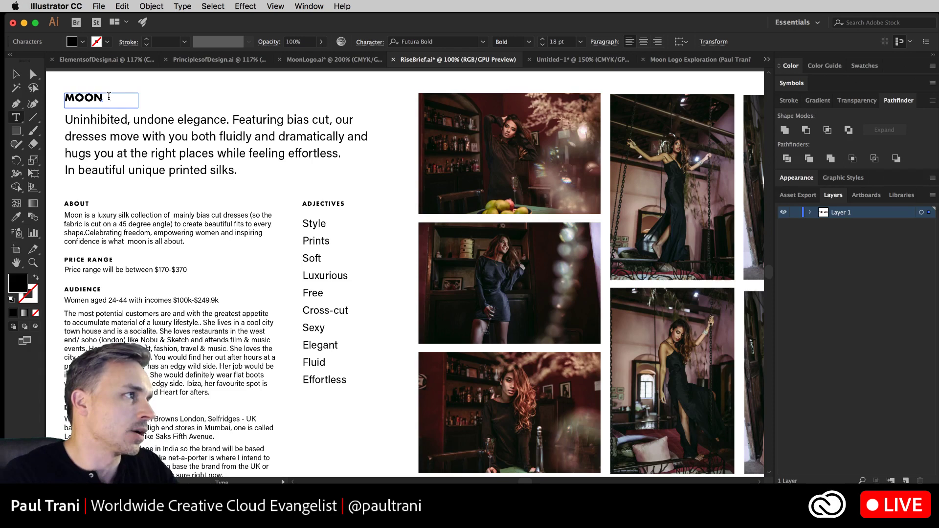
{"action": "left_click", "coordinate": [14, 78]}
{"action": "left_click", "coordinate": [169, 90]}
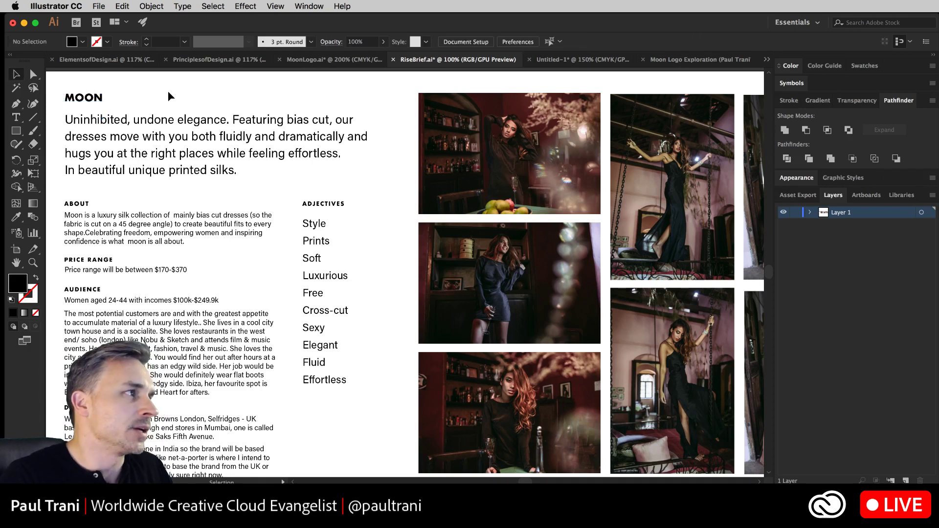
Look over the fashion photos in the brief, then return to its text and adjectives list.
{"action": "left_click_drag", "start_coordinate": [494, 225], "coordinate": [324, 213]}
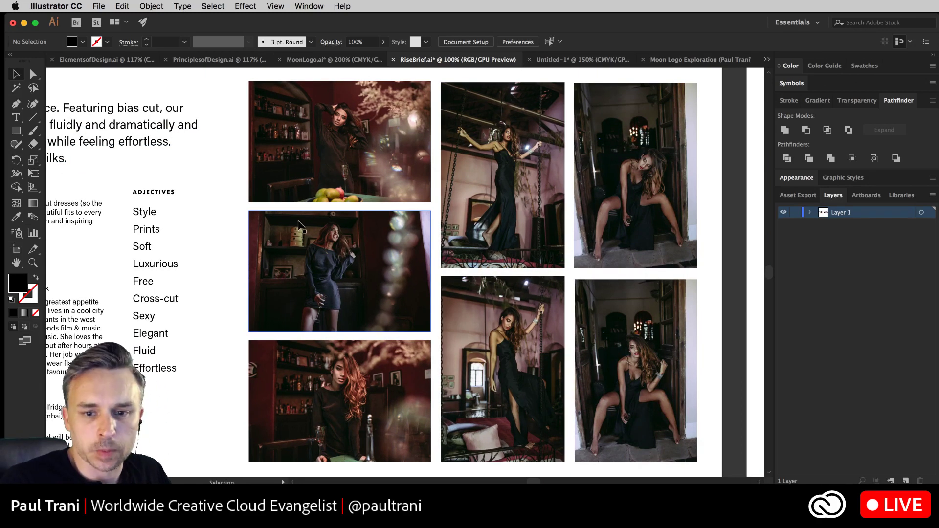
{"action": "left_click_drag", "start_coordinate": [206, 180], "coordinate": [371, 179]}
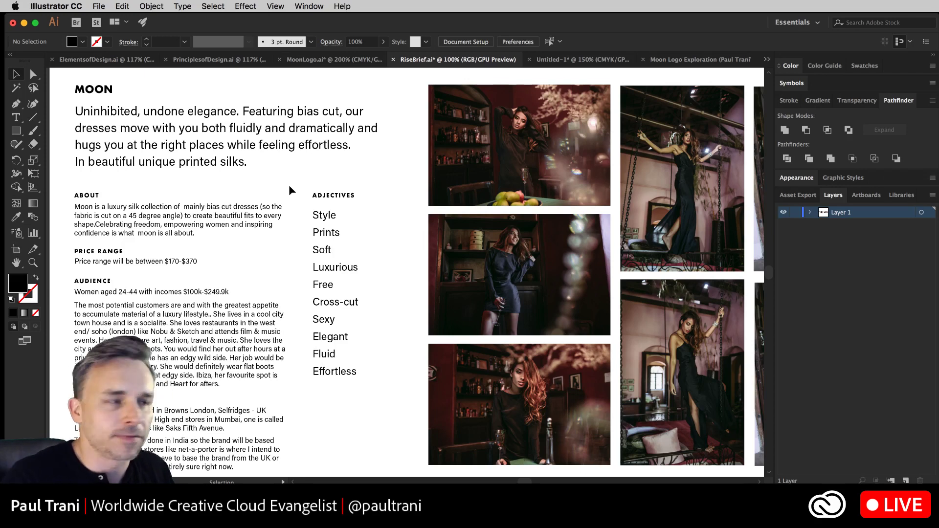
Switch from the brief to MoonLogo.ai, hide Layer 1, and make Layer 3 visible and active.
{"action": "key", "text": "super+equal"}
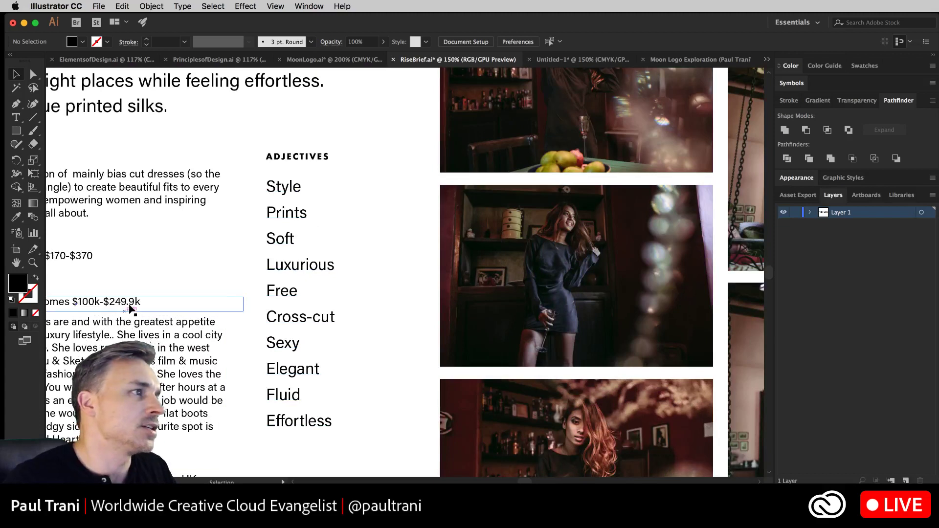
{"action": "left_click_drag", "start_coordinate": [161, 251], "coordinate": [294, 245]}
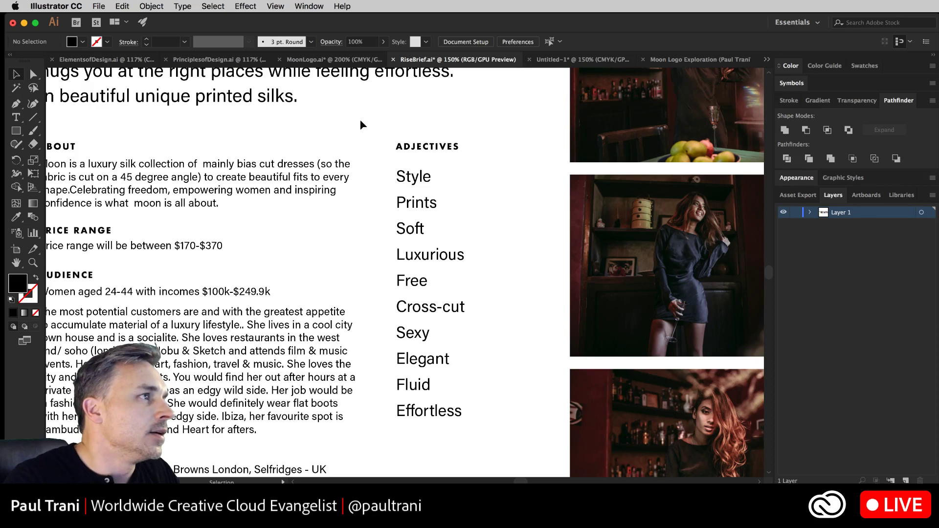
{"action": "left_click", "coordinate": [330, 59]}
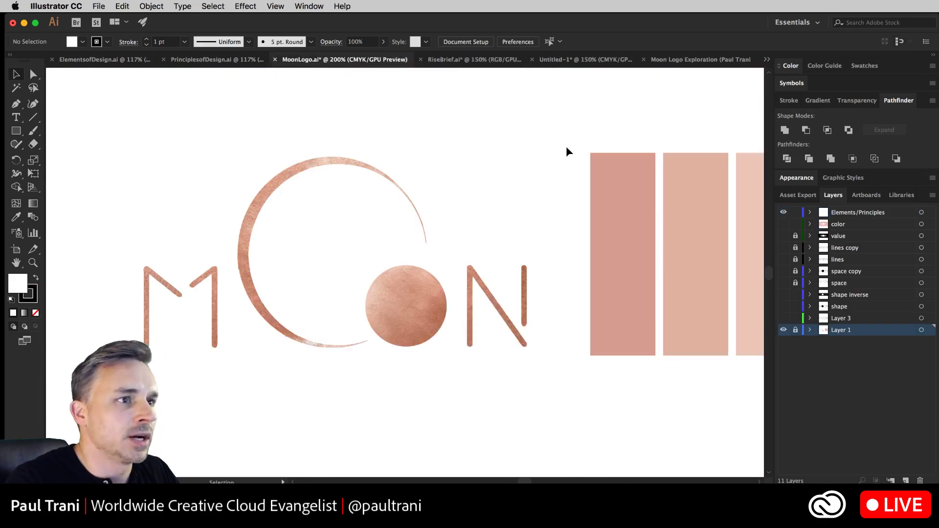
{"action": "left_click", "coordinate": [784, 319]}
{"action": "left_click", "coordinate": [783, 319]}
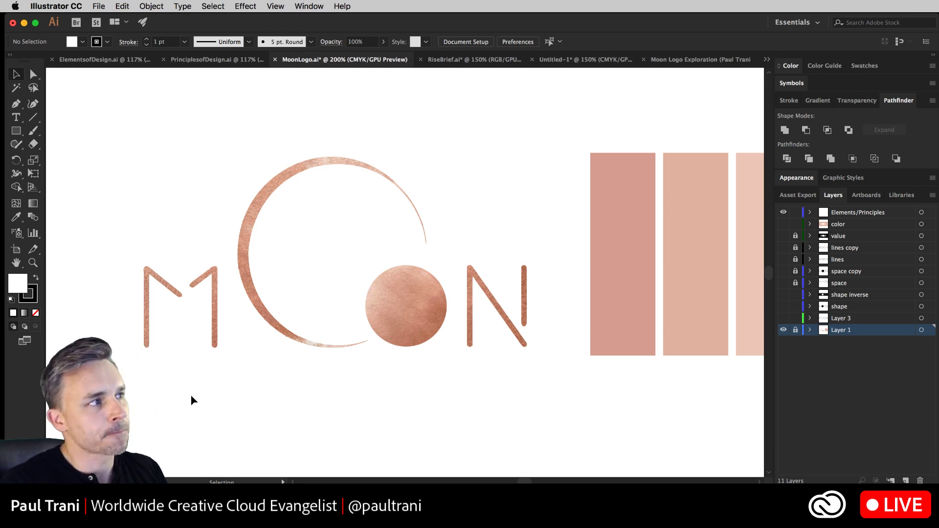
{"action": "left_click", "coordinate": [783, 330]}
{"action": "left_click", "coordinate": [783, 318]}
{"action": "left_click", "coordinate": [873, 320]}
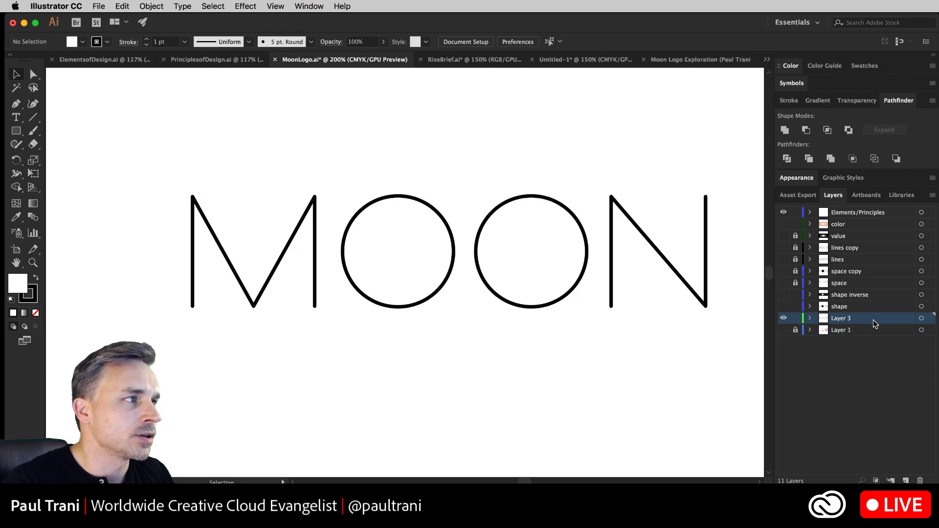
Select all the MOON letters on Layer 3 and give their strokes butt caps and miter corner joins.
{"action": "left_click_drag", "start_coordinate": [148, 148], "coordinate": [742, 378]}
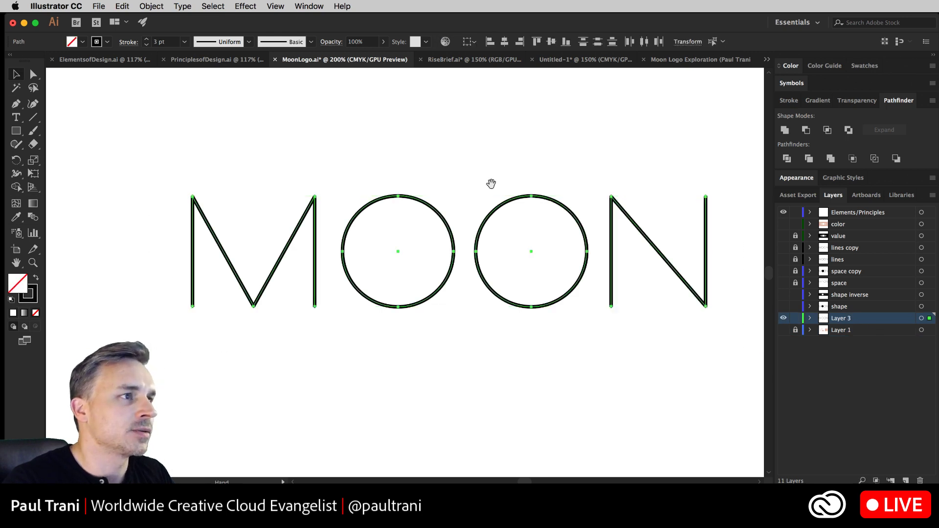
{"action": "left_click_drag", "start_coordinate": [490, 182], "coordinate": [438, 199]}
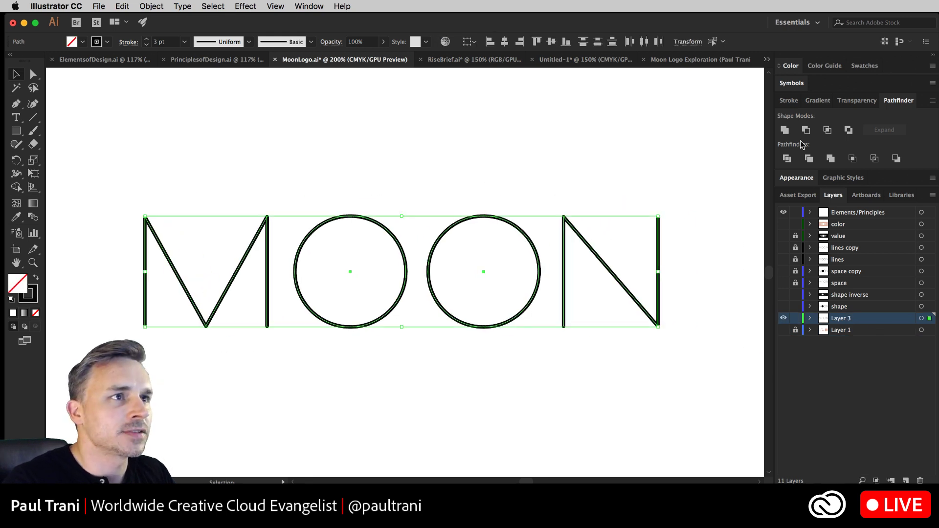
{"action": "left_click", "coordinate": [790, 101]}
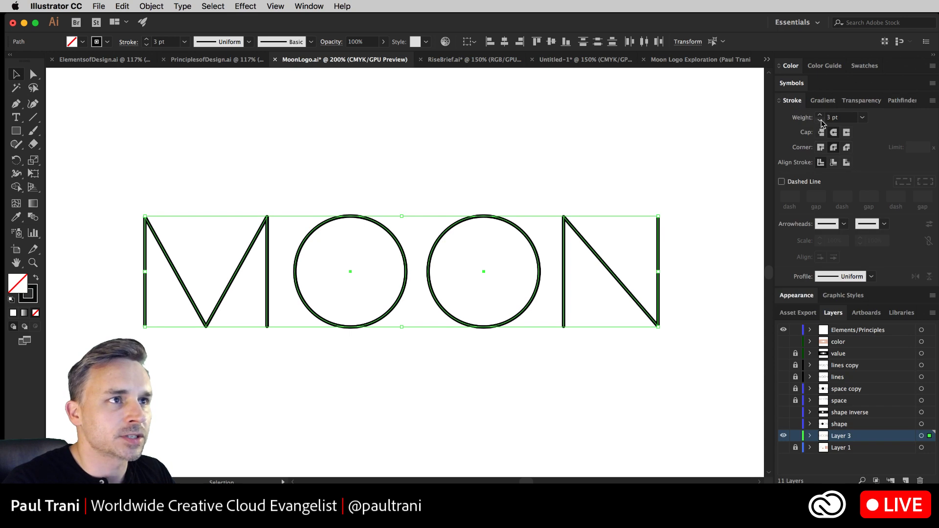
{"action": "left_click", "coordinate": [820, 147]}
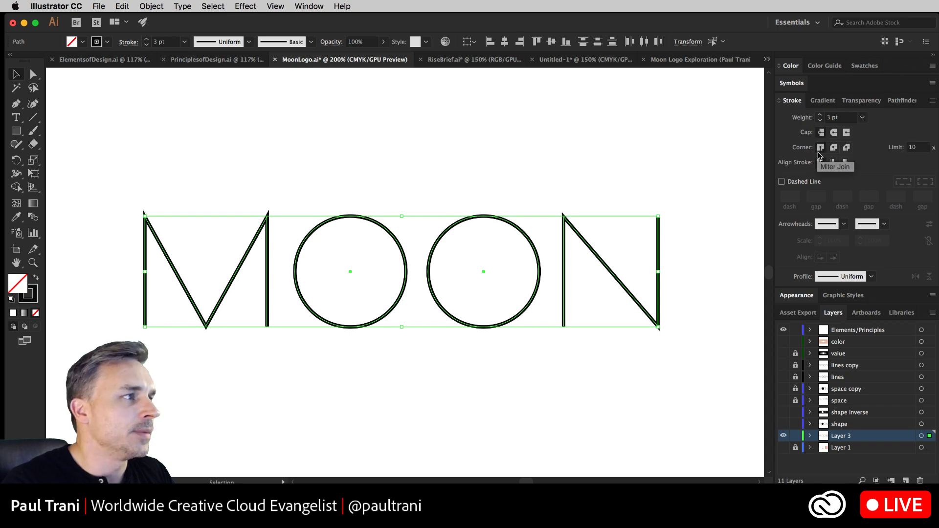
Thicken the stroke of the selected MOON letters step by step to 26 pt.
{"action": "left_click", "coordinate": [146, 39]}
{"action": "left_click", "coordinate": [146, 40]}
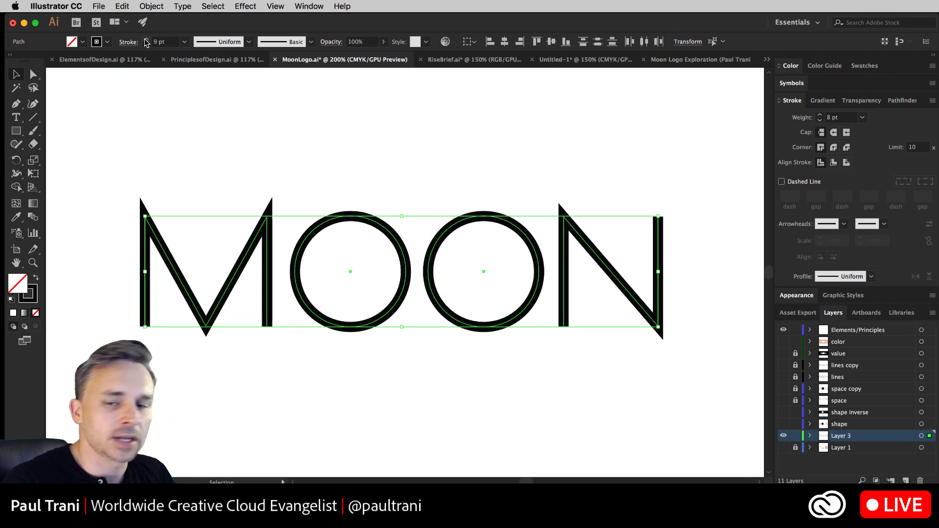
{"action": "left_click", "coordinate": [145, 40]}
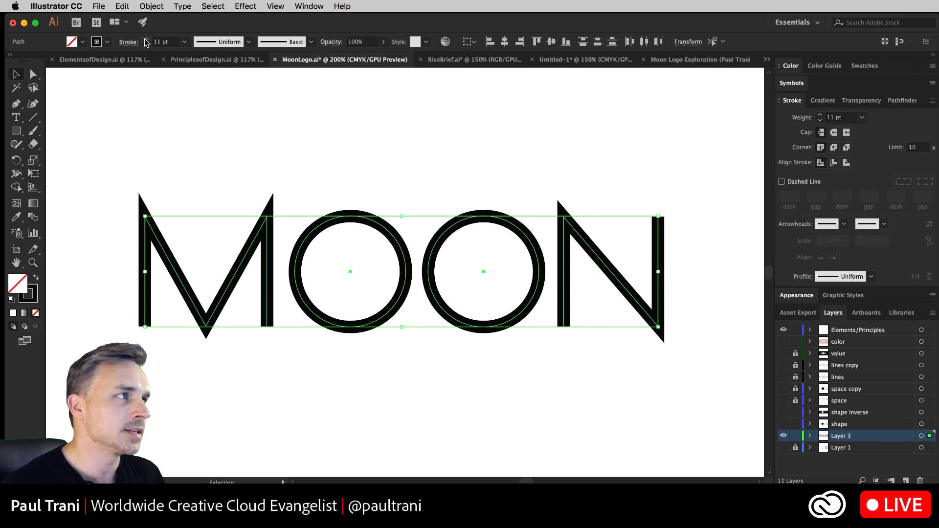
{"action": "left_click", "coordinate": [146, 40]}
{"action": "left_click", "coordinate": [146, 40]}
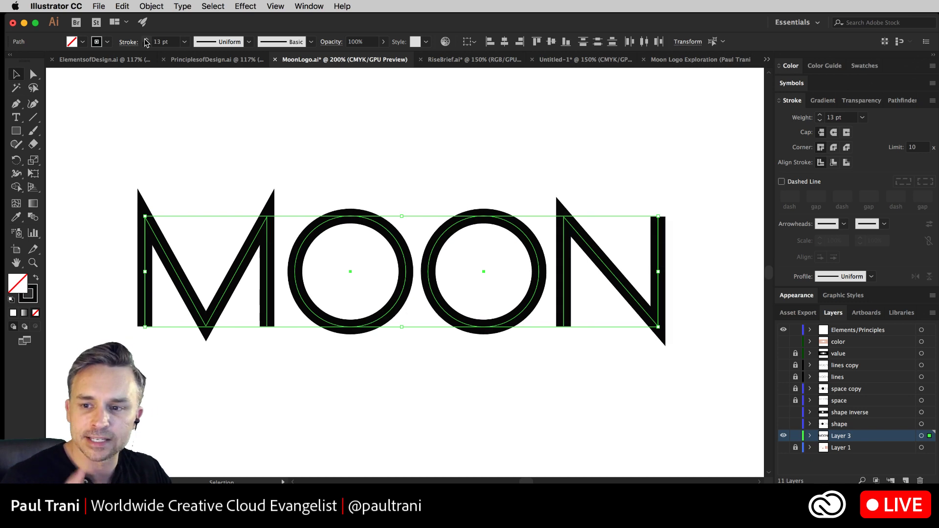
{"action": "left_click", "coordinate": [145, 40]}
{"action": "left_click", "coordinate": [146, 39]}
{"action": "left_click", "coordinate": [145, 39]}
{"action": "left_click", "coordinate": [146, 39]}
{"action": "left_click", "coordinate": [146, 40]}
{"action": "left_click", "coordinate": [146, 40]}
{"action": "left_click", "coordinate": [146, 39]}
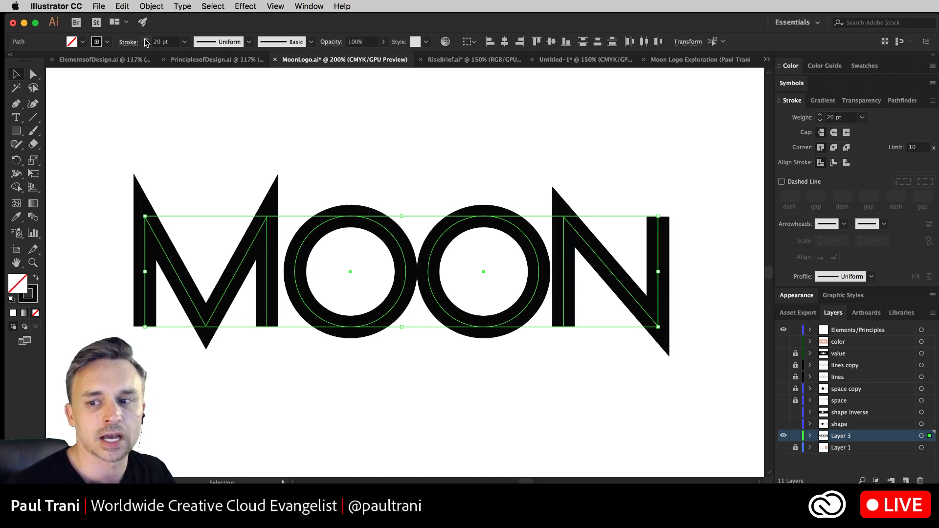
{"action": "left_click", "coordinate": [146, 40]}
{"action": "left_click", "coordinate": [146, 39]}
{"action": "left_click", "coordinate": [146, 40]}
{"action": "left_click", "coordinate": [146, 40]}
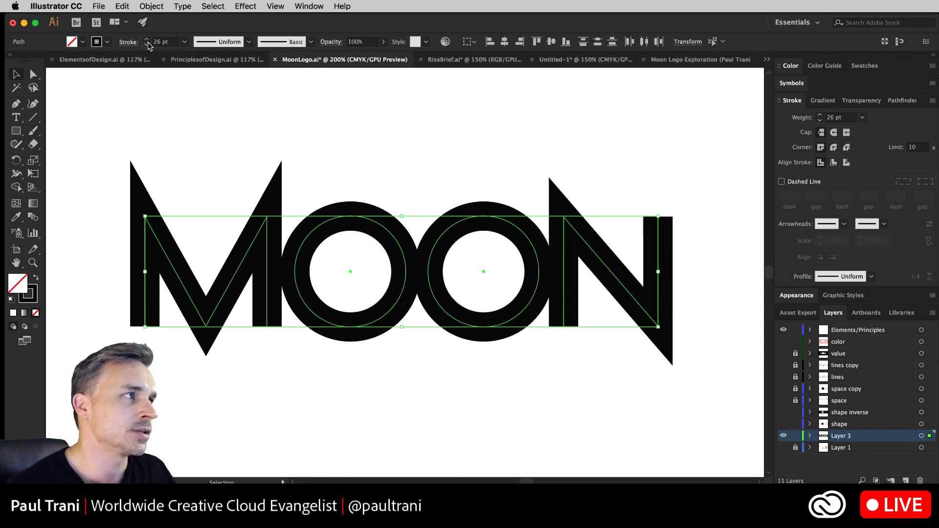
Thin the stroke of the MOON letters step by step to 0.25 pt.
{"action": "left_click", "coordinate": [147, 44]}
{"action": "left_click", "coordinate": [146, 44]}
{"action": "left_click", "coordinate": [147, 44]}
{"action": "left_click", "coordinate": [147, 44]}
{"action": "left_click", "coordinate": [146, 44]}
{"action": "left_click", "coordinate": [146, 44]}
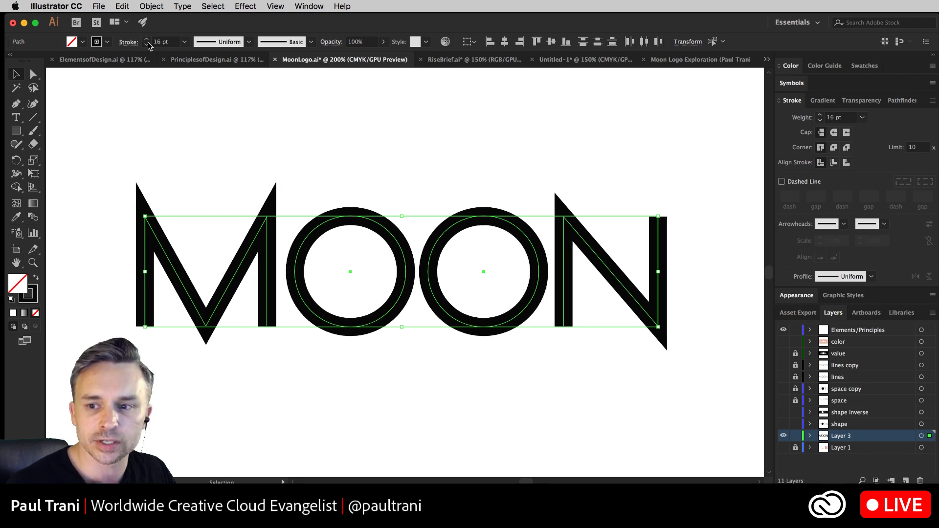
{"action": "left_click", "coordinate": [146, 44]}
{"action": "left_click", "coordinate": [146, 44]}
{"action": "left_click", "coordinate": [147, 44]}
{"action": "left_click", "coordinate": [146, 44]}
{"action": "left_click", "coordinate": [146, 44]}
{"action": "left_click", "coordinate": [147, 44]}
{"action": "left_click", "coordinate": [146, 44]}
{"action": "left_click", "coordinate": [146, 45]}
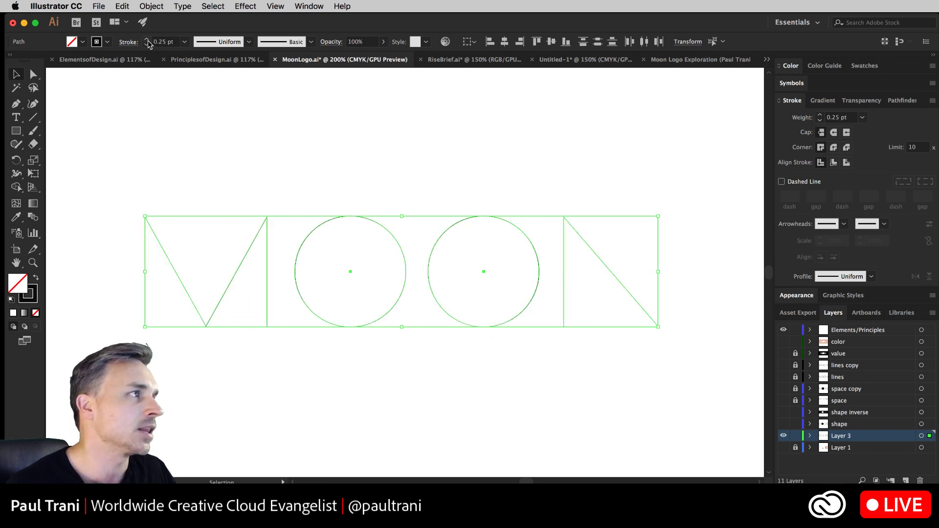
Raise the stroke weight of the MOON letters to 22 pt for a heavy look.
{"action": "left_click", "coordinate": [147, 40]}
{"action": "left_click", "coordinate": [146, 39]}
{"action": "left_click", "coordinate": [146, 40]}
{"action": "left_click", "coordinate": [146, 40]}
{"action": "left_click", "coordinate": [146, 39]}
{"action": "left_click", "coordinate": [146, 39]}
{"action": "left_click", "coordinate": [146, 40]}
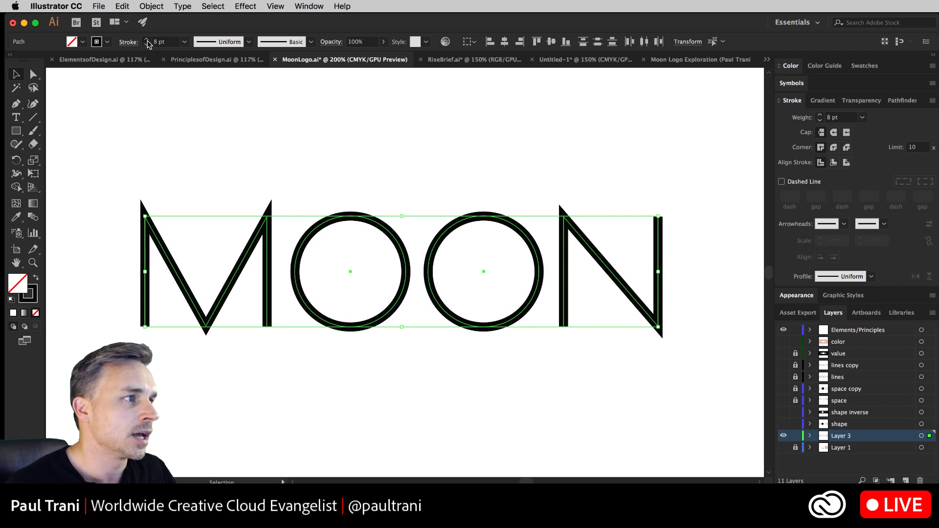
{"action": "left_click", "coordinate": [147, 40]}
{"action": "left_click", "coordinate": [146, 39]}
{"action": "left_click", "coordinate": [146, 40]}
{"action": "left_click", "coordinate": [147, 40]}
{"action": "left_click", "coordinate": [146, 40]}
{"action": "left_click", "coordinate": [147, 40]}
{"action": "left_click", "coordinate": [147, 39]}
{"action": "left_click", "coordinate": [147, 40]}
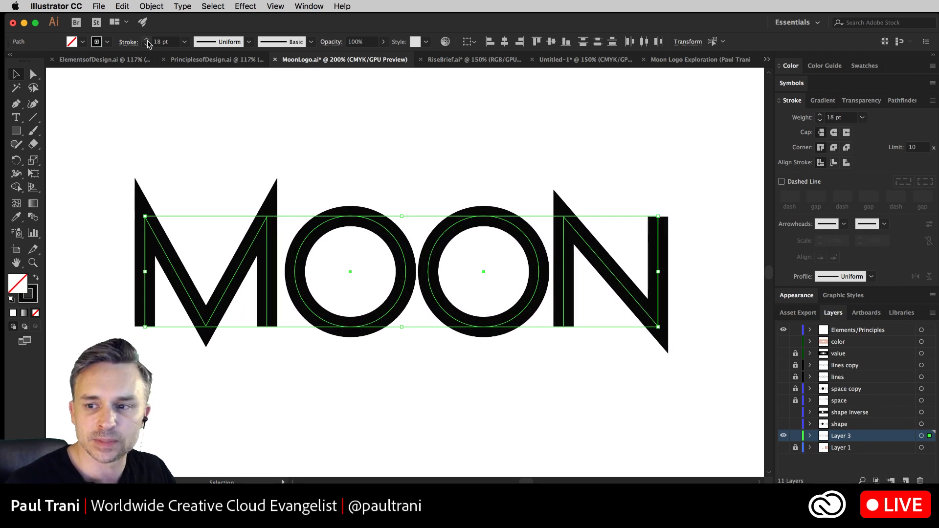
{"action": "left_click", "coordinate": [147, 40]}
{"action": "left_click", "coordinate": [147, 39]}
{"action": "left_click", "coordinate": [147, 40]}
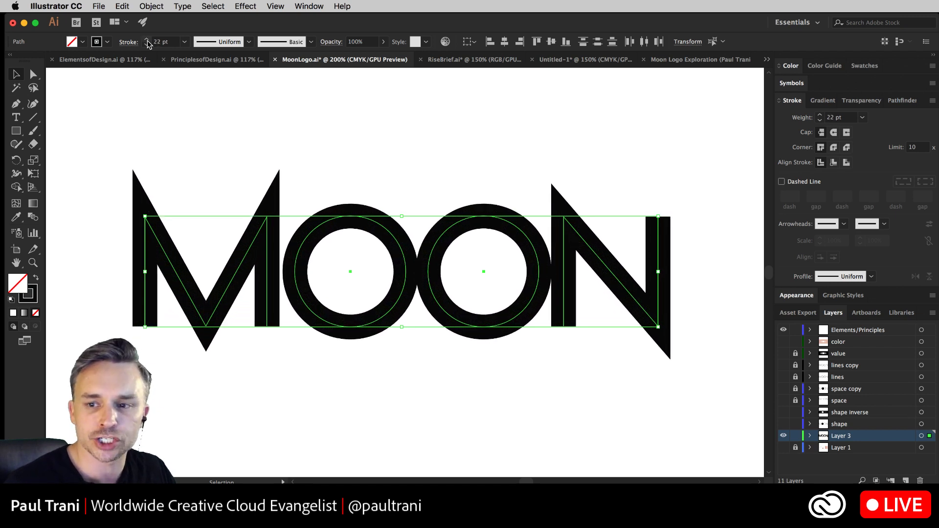
Try placing two small circles about 22 pt across in the lower openings of the M, then undo them.
{"action": "left_click", "coordinate": [16, 131]}
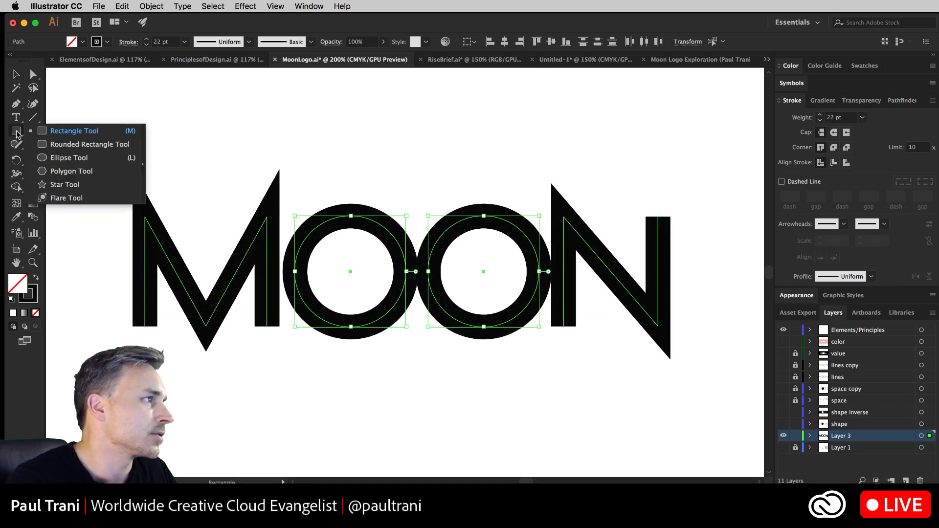
{"action": "left_click", "coordinate": [49, 157]}
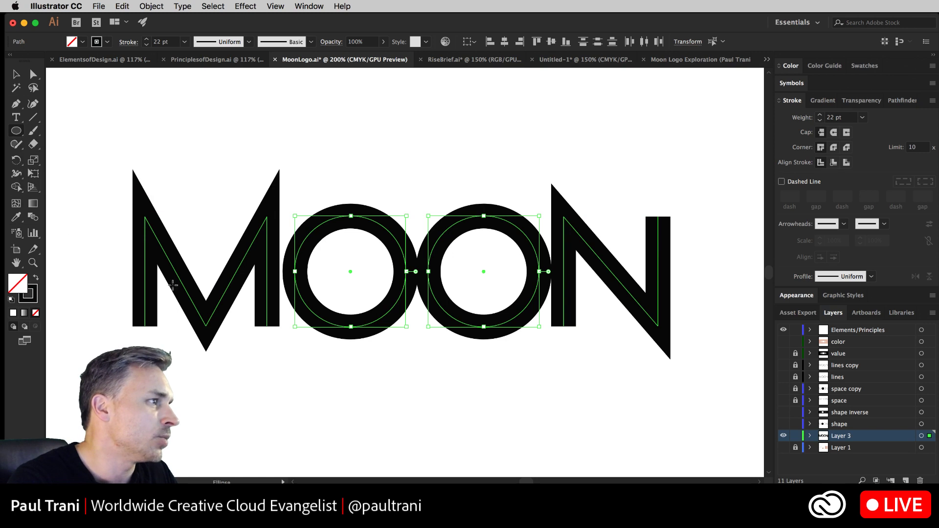
{"action": "mouse_move", "coordinate": [165, 287]}
{"action": "left_mouse_down"}
{"action": "mouse_move", "coordinate": [185, 313]}
{"action": "mouse_move", "coordinate": [251, 319]}
{"action": "left_mouse_up"}
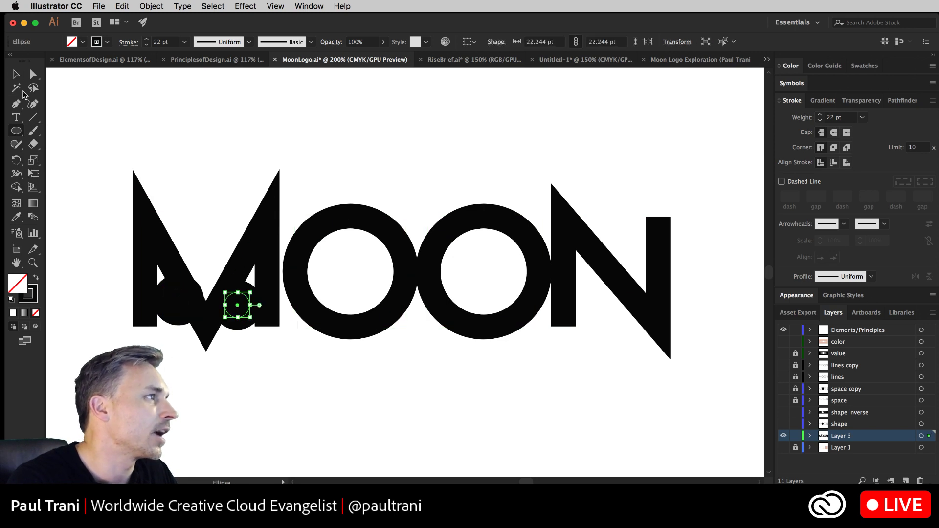
{"action": "left_click", "coordinate": [16, 75]}
{"action": "left_click", "coordinate": [57, 101]}
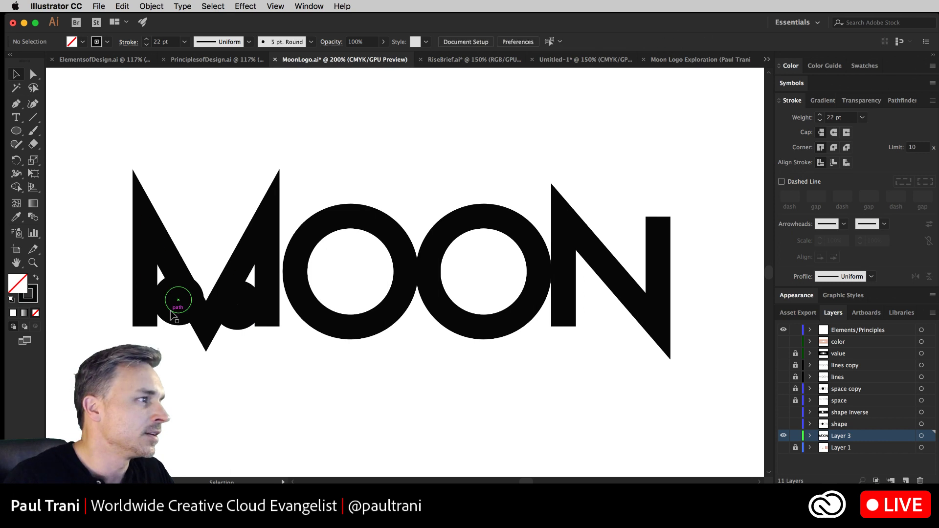
{"action": "key", "text": "super+z"}
{"action": "key", "text": "super+z"}
Select all the MOON letters and reduce their stroke weight to 5 pt.
{"action": "left_click_drag", "start_coordinate": [101, 127], "coordinate": [697, 398]}
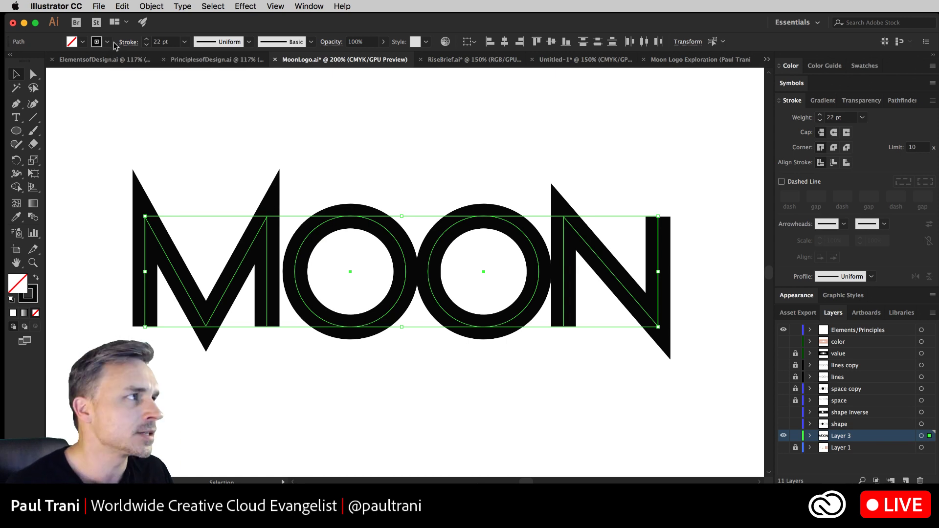
{"action": "left_click", "coordinate": [146, 44]}
{"action": "left_click", "coordinate": [146, 44]}
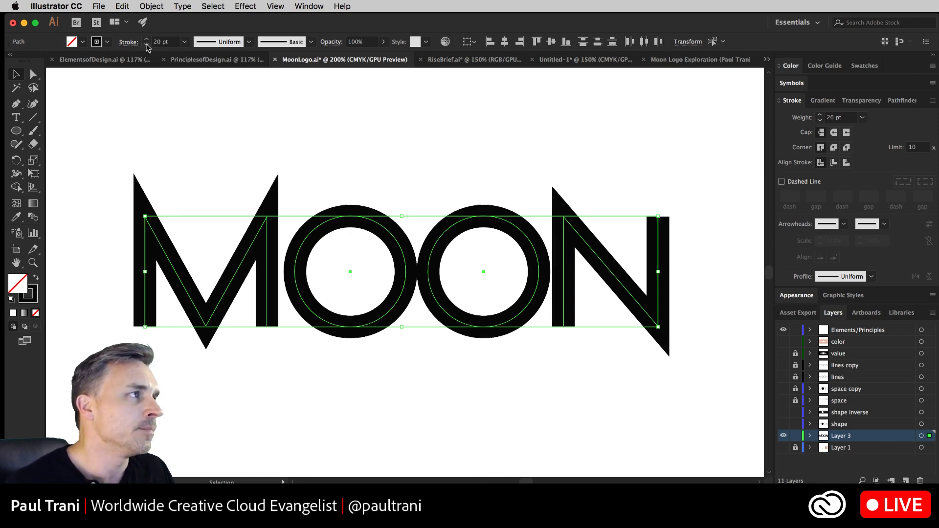
{"action": "left_click", "coordinate": [146, 45]}
{"action": "left_click", "coordinate": [146, 45]}
{"action": "left_click", "coordinate": [147, 44]}
{"action": "left_click", "coordinate": [146, 45]}
{"action": "left_click", "coordinate": [146, 45]}
{"action": "left_click", "coordinate": [146, 45]}
{"action": "left_click", "coordinate": [147, 45]}
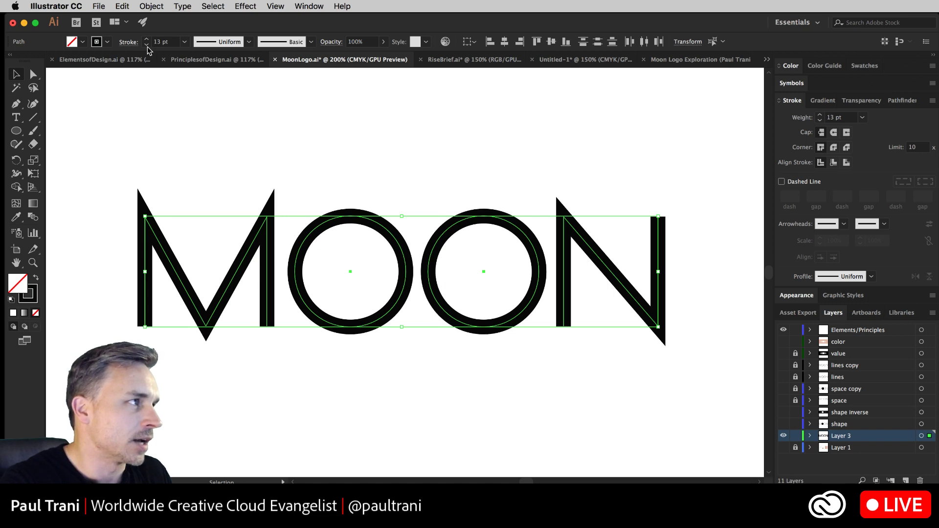
{"action": "left_click", "coordinate": [146, 45]}
{"action": "left_click", "coordinate": [146, 45]}
{"action": "left_click", "coordinate": [146, 44]}
{"action": "left_click", "coordinate": [146, 45]}
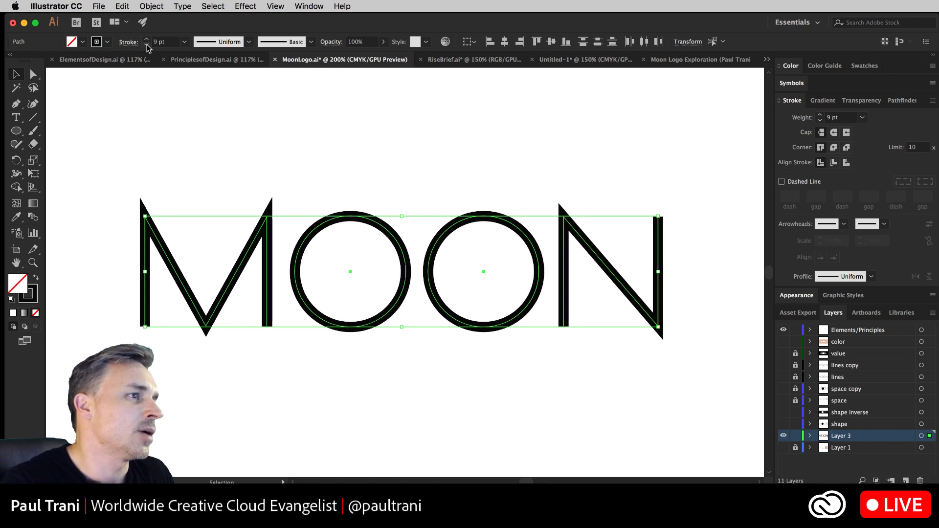
{"action": "left_click", "coordinate": [146, 45]}
{"action": "left_click", "coordinate": [146, 45]}
{"action": "left_click", "coordinate": [146, 44]}
{"action": "left_click", "coordinate": [146, 44]}
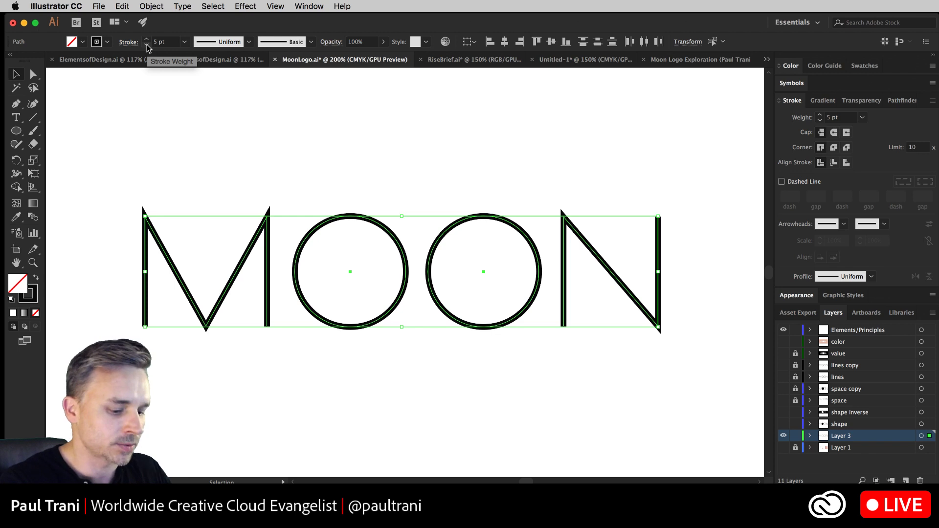
Apply round caps and round corner joins to the strokes of the MOON letters, then deselect them.
{"action": "key", "text": "super+h"}
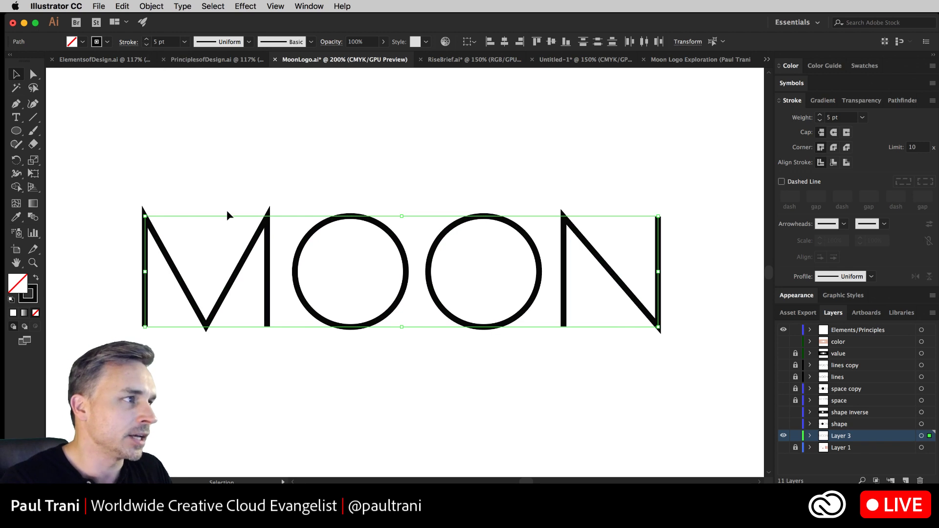
{"action": "key", "text": "super+h"}
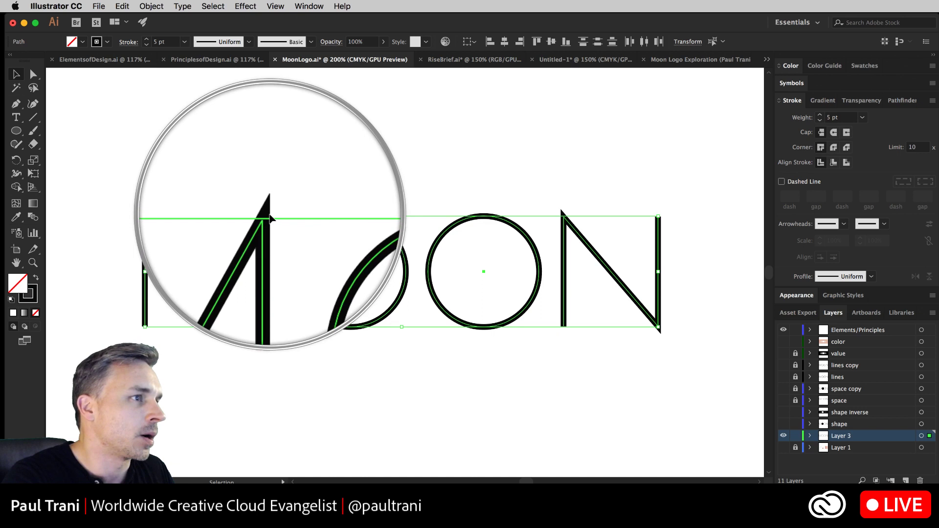
{"action": "key", "text": "super+equal"}
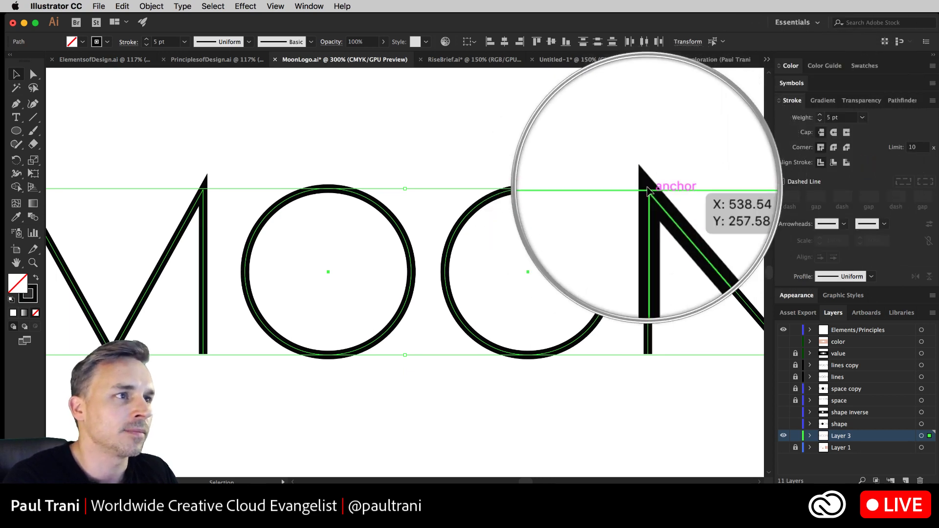
{"action": "left_click", "coordinate": [835, 134]}
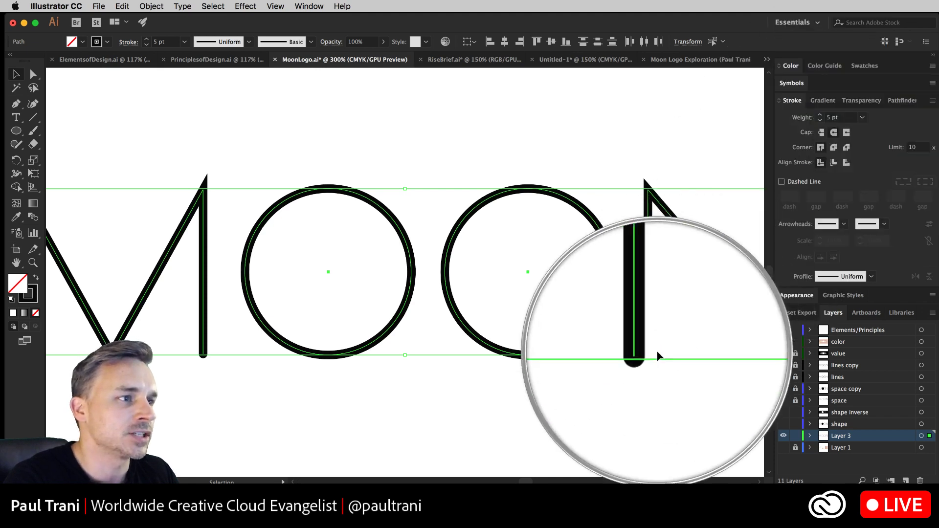
{"action": "left_click", "coordinate": [829, 149]}
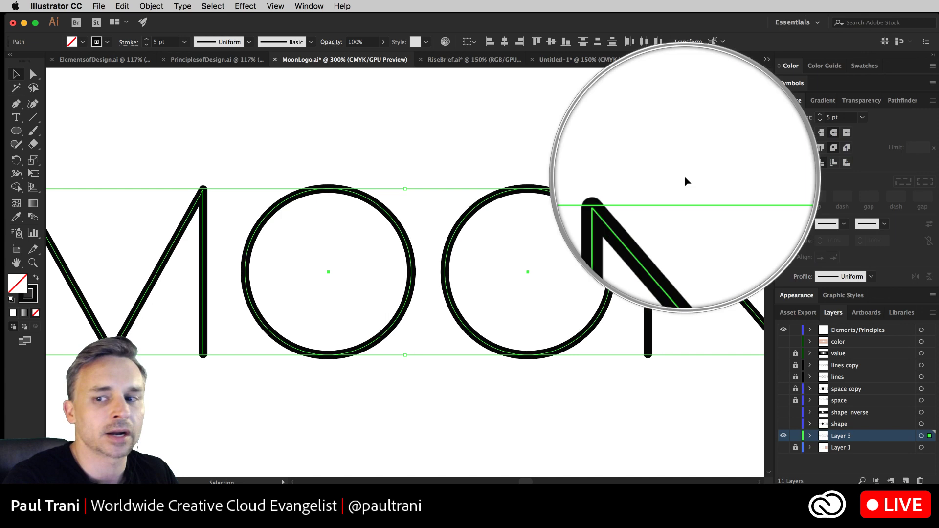
{"action": "key", "text": "Escape"}
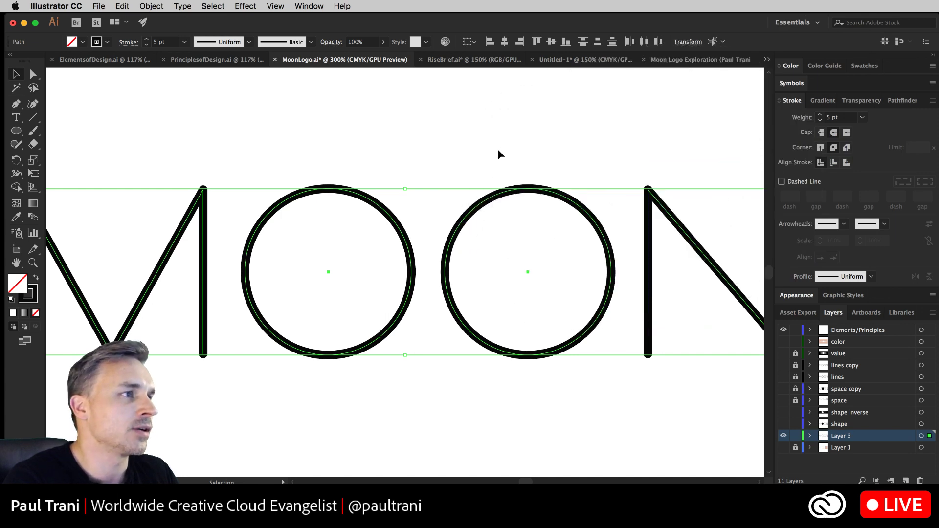
{"action": "left_click", "coordinate": [498, 150]}
{"action": "key", "text": "super+minus"}
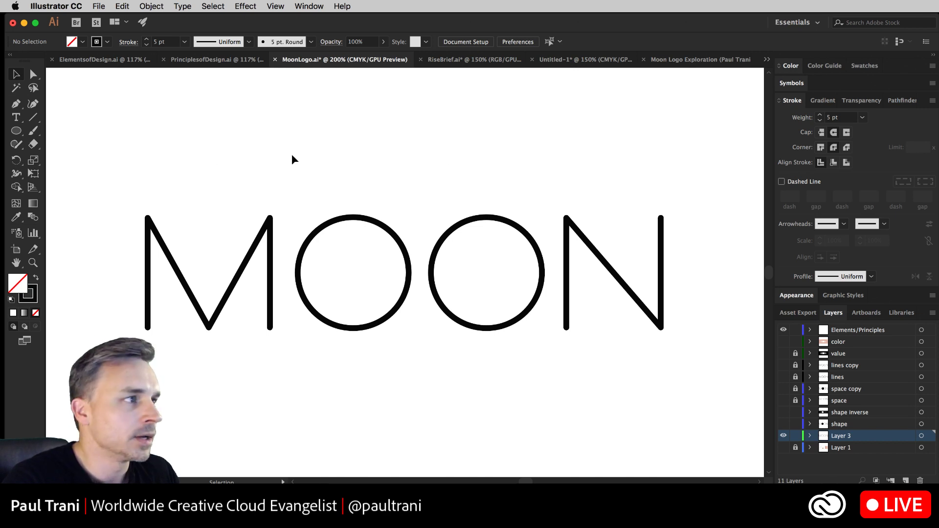
{"action": "left_click_drag", "start_coordinate": [114, 177], "coordinate": [686, 374]}
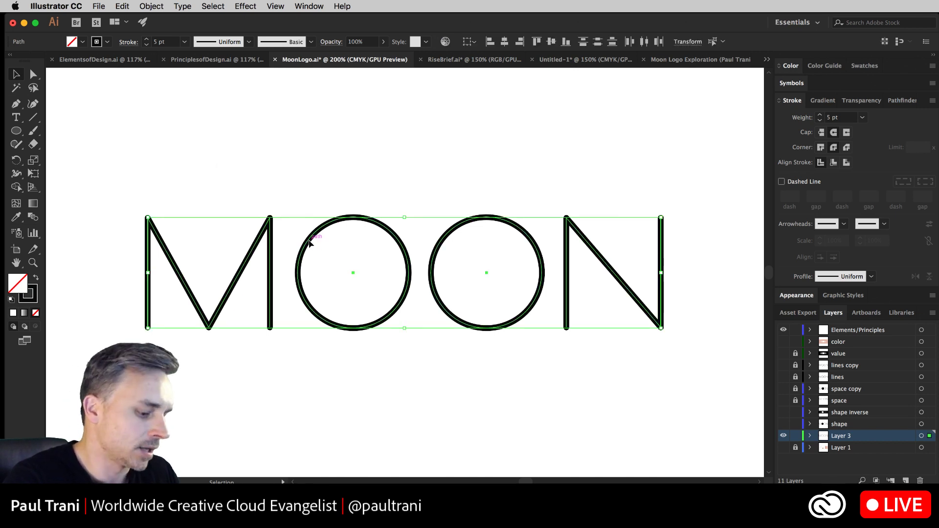
{"action": "mouse_move", "coordinate": [309, 243]}
{"action": "left_mouse_down"}
{"action": "mouse_move", "coordinate": [313, 352]}
{"action": "mouse_move", "coordinate": [310, 250]}
{"action": "left_mouse_up"}
{"action": "key", "text": "super+z"}
{"action": "left_click", "coordinate": [262, 179]}
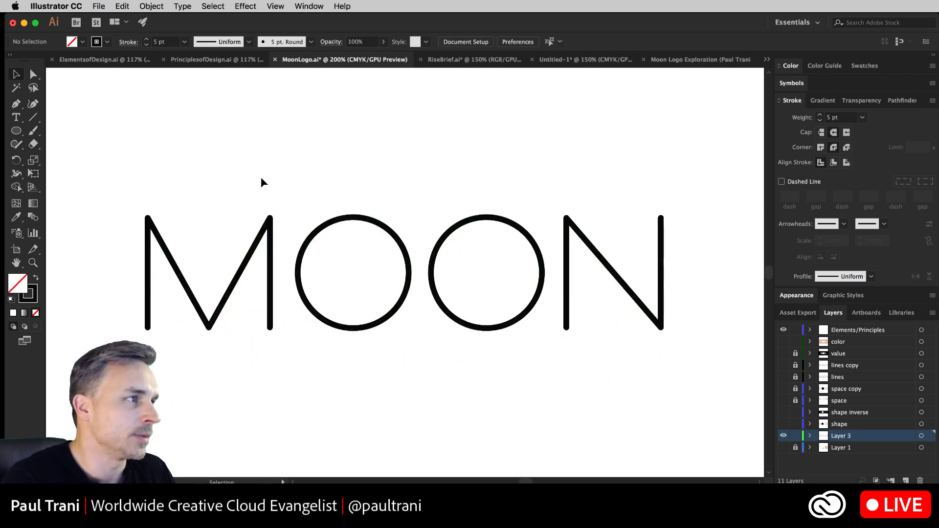
Move the first O of MOON straight down so that it drops below the baseline of the other letters.
{"action": "key", "text": "super+equal"}
{"action": "left_click_drag", "start_coordinate": [261, 179], "coordinate": [325, 147]}
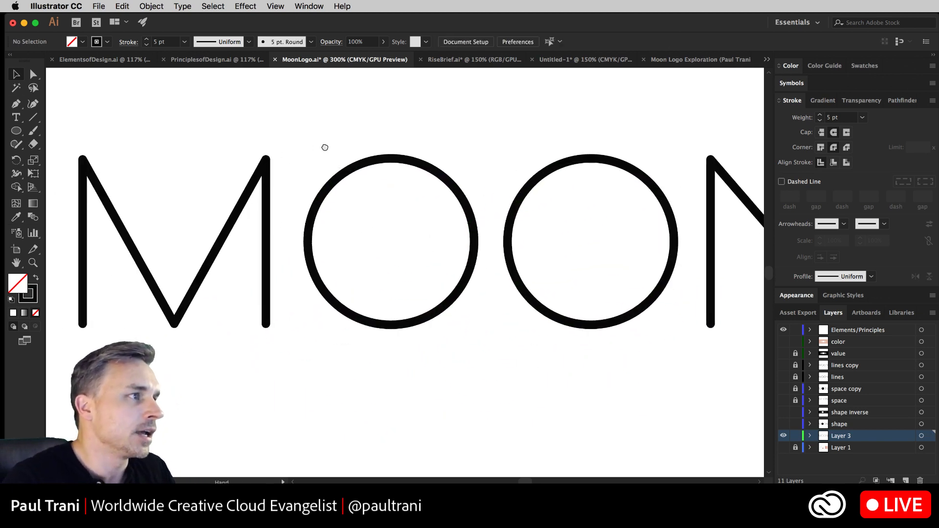
{"action": "left_click", "coordinate": [933, 55]}
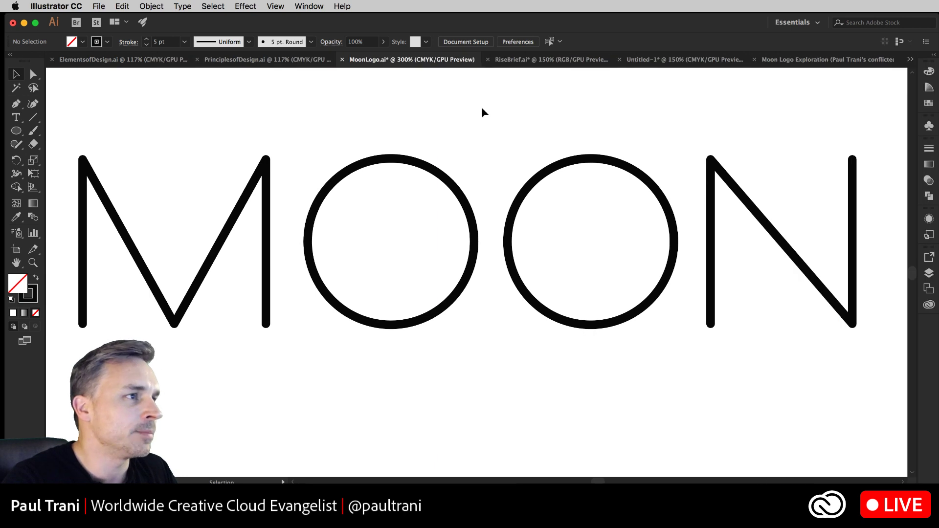
{"action": "left_click", "coordinate": [344, 172]}
{"action": "left_click_drag", "start_coordinate": [344, 172], "coordinate": [344, 216]}
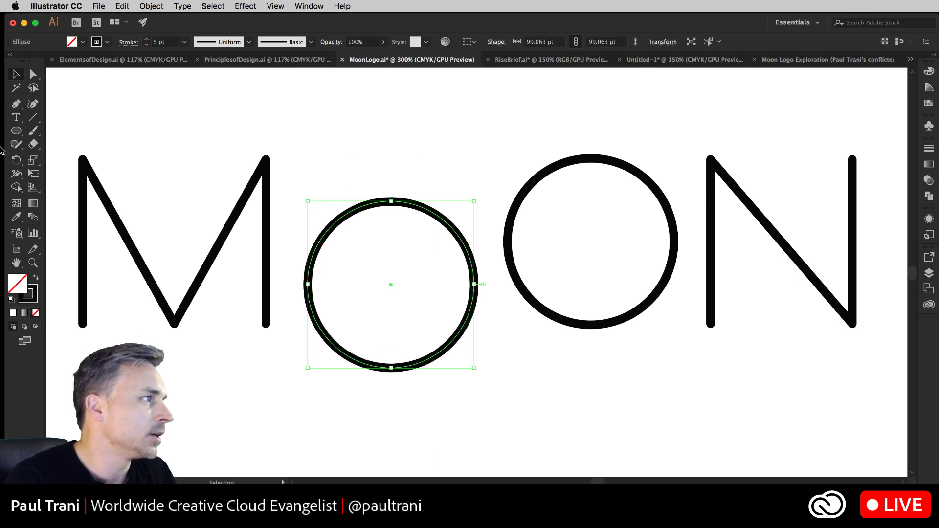
Draw a rectangle about 232 by 47 pt over the bottom of the lowered O, its upper edge along the letters' baseline.
{"action": "left_click_drag", "start_coordinate": [17, 130], "coordinate": [35, 130]}
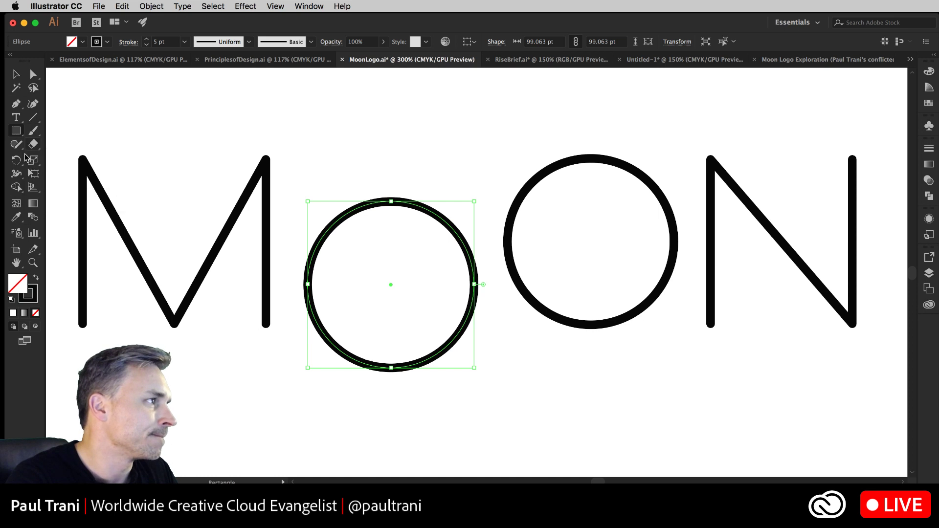
{"action": "left_click", "coordinate": [16, 74]}
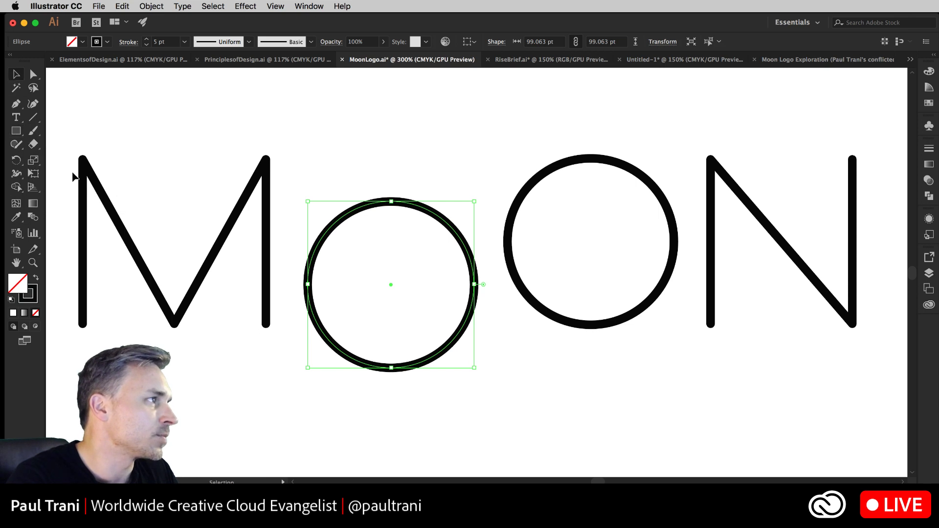
{"action": "left_click", "coordinate": [75, 177]}
{"action": "left_click", "coordinate": [16, 131]}
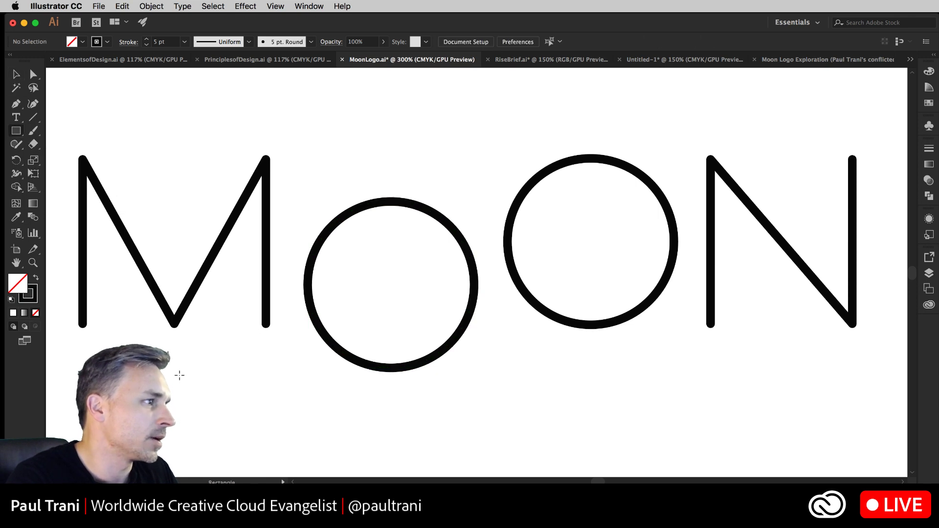
{"action": "left_click_drag", "start_coordinate": [205, 405], "coordinate": [598, 331]}
Give the rectangle a white fill and no stroke so it masks the bottom of the lowered O, and deselect it.
{"action": "key", "text": "shift+x"}
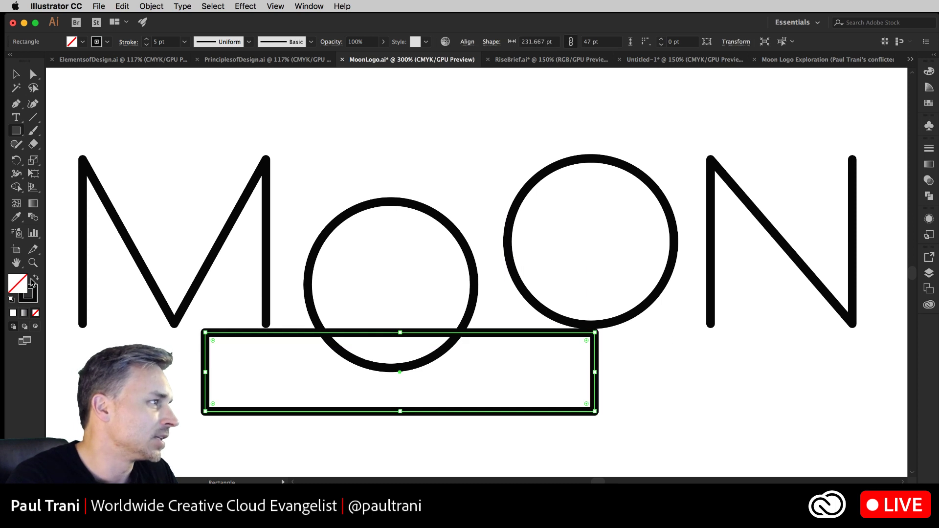
{"action": "left_click", "coordinate": [933, 55]}
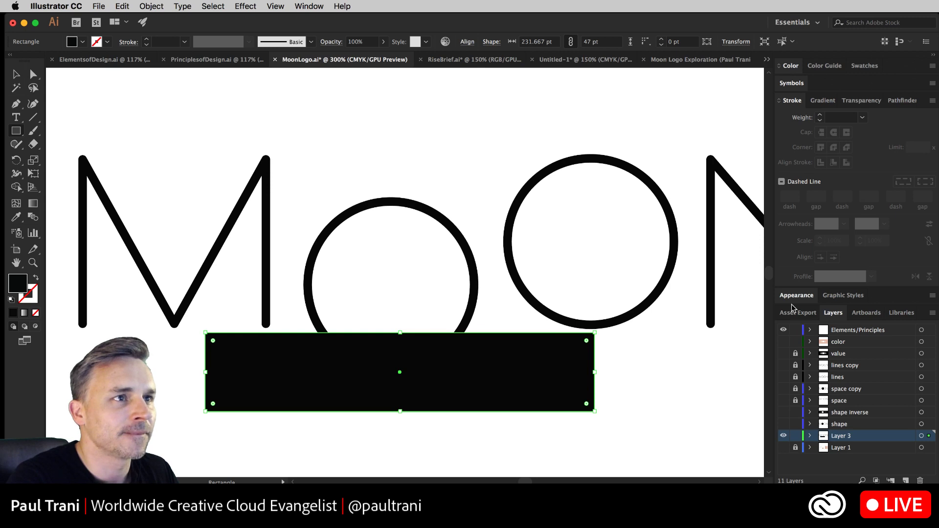
{"action": "left_click", "coordinate": [797, 68]}
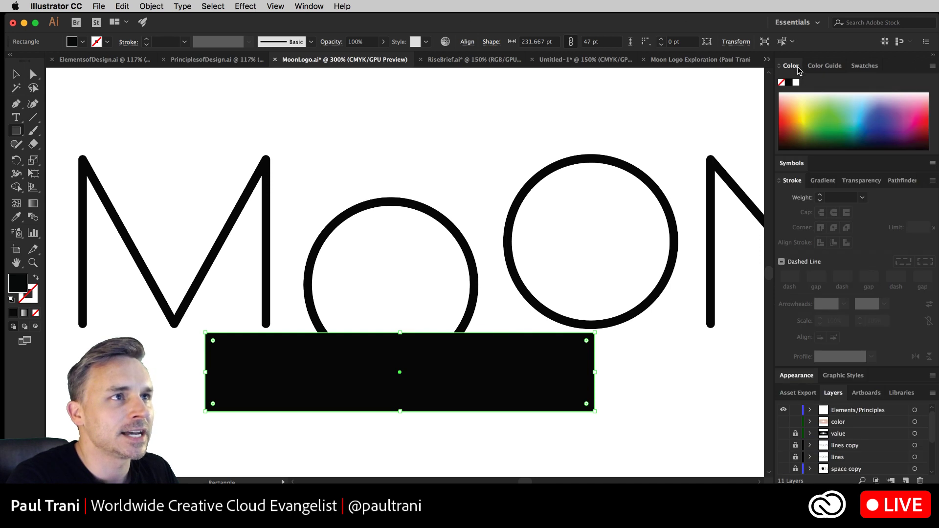
{"action": "left_click", "coordinate": [797, 82]}
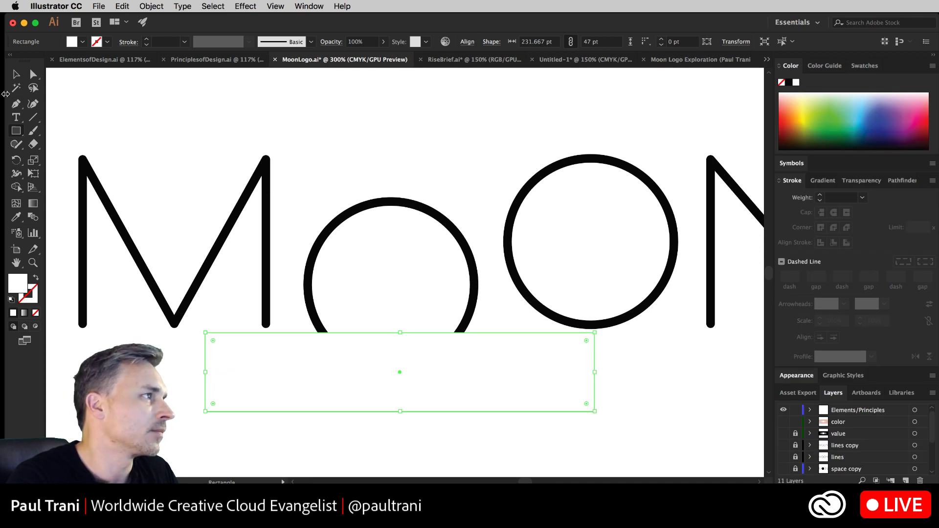
{"action": "left_click", "coordinate": [16, 74]}
{"action": "left_click", "coordinate": [173, 119]}
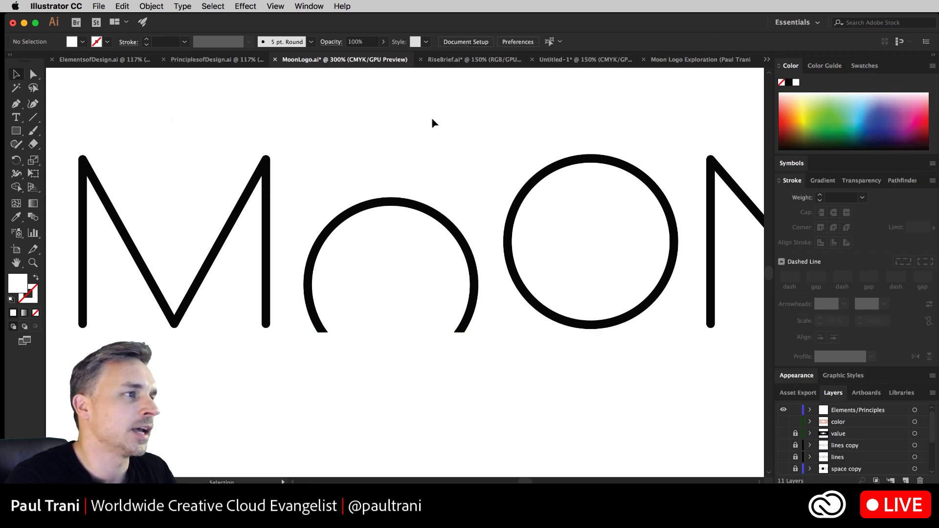
{"action": "left_click", "coordinate": [934, 56]}
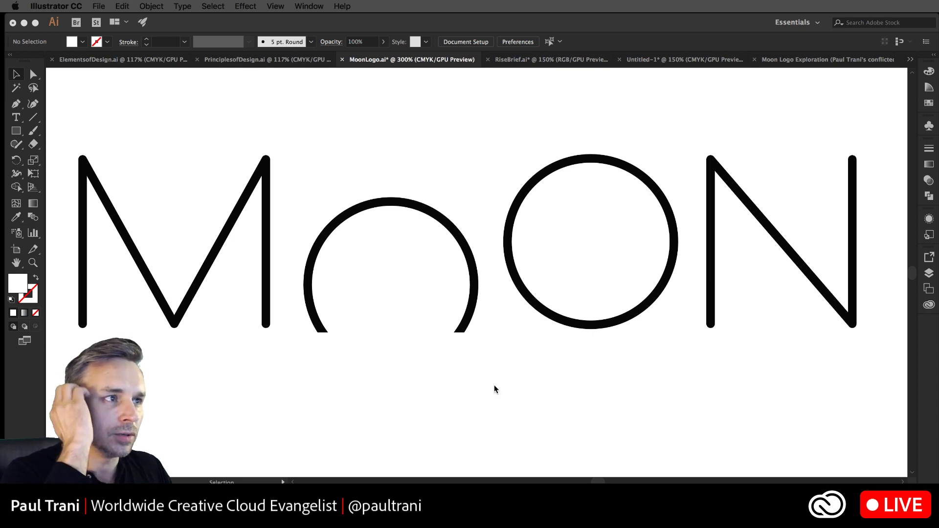
Try moving the partly masked O upward, undo the move, and deselect it.
{"action": "left_click", "coordinate": [348, 216]}
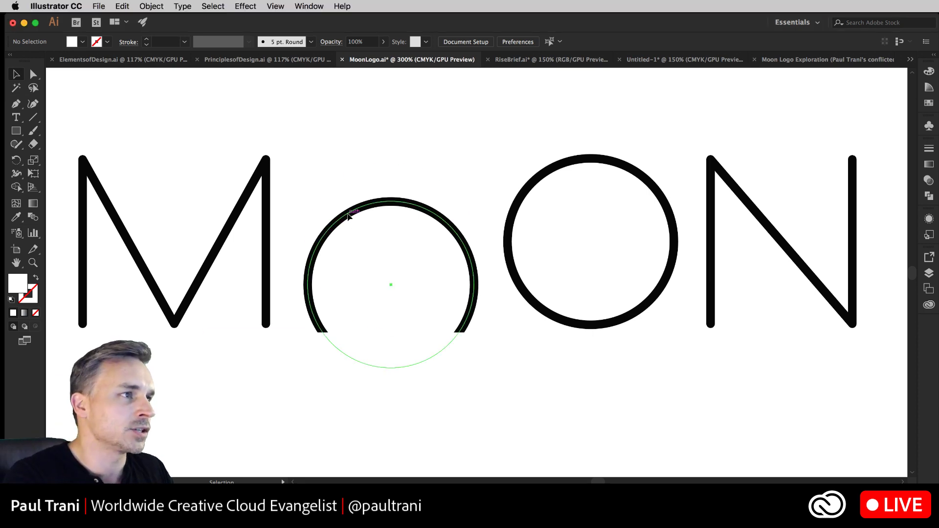
{"action": "left_click_drag", "start_coordinate": [347, 216], "coordinate": [350, 175]}
{"action": "key", "text": "super+z"}
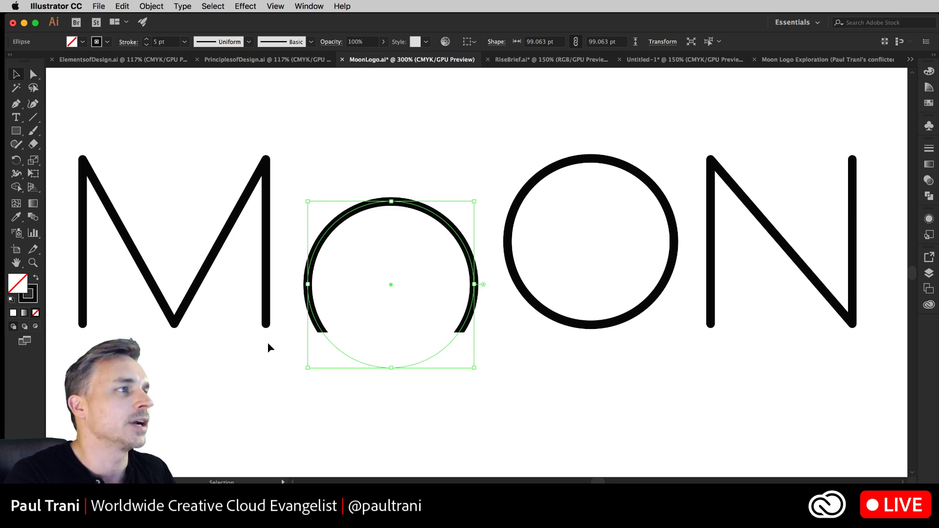
{"action": "left_click", "coordinate": [161, 380]}
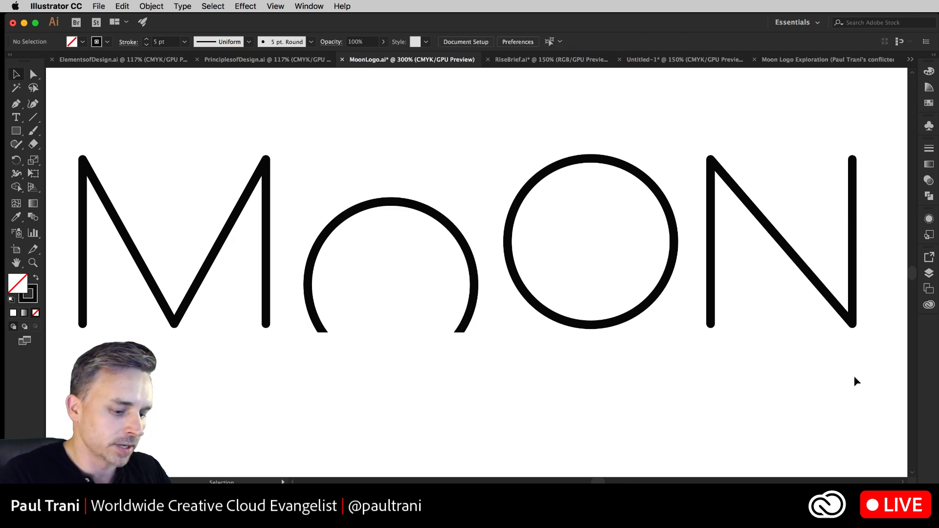
Try butt caps and miter corner joins on the M's stroke, undo both changes, and deselect the letter.
{"action": "key", "text": "super+minus"}
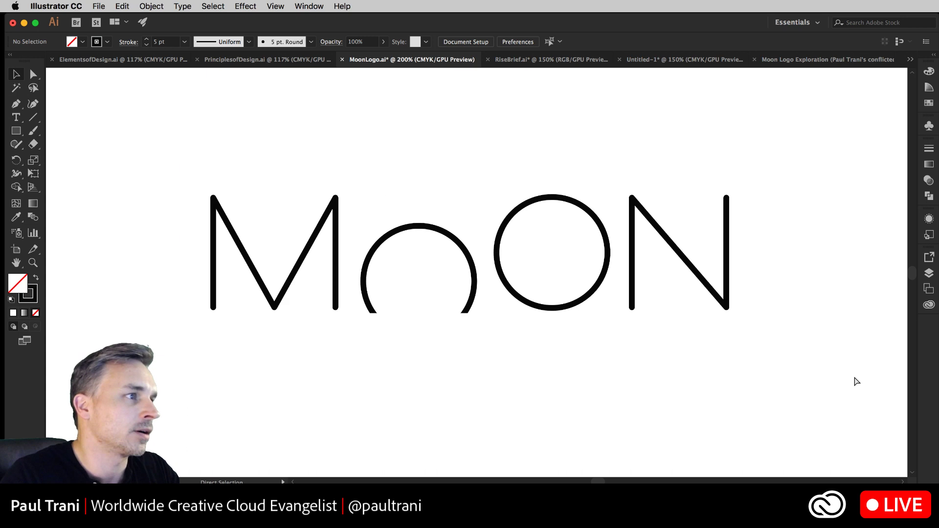
{"action": "key", "text": "super+minus"}
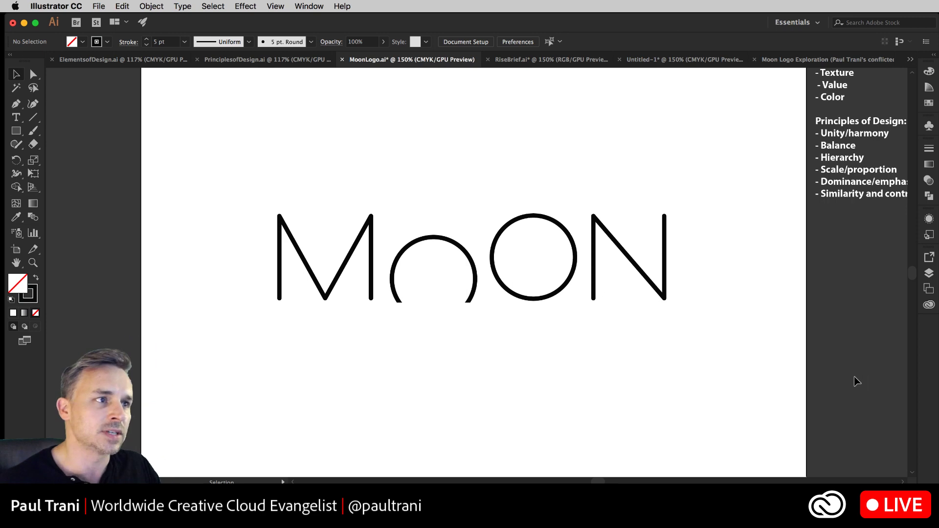
{"action": "key", "text": "super+plus"}
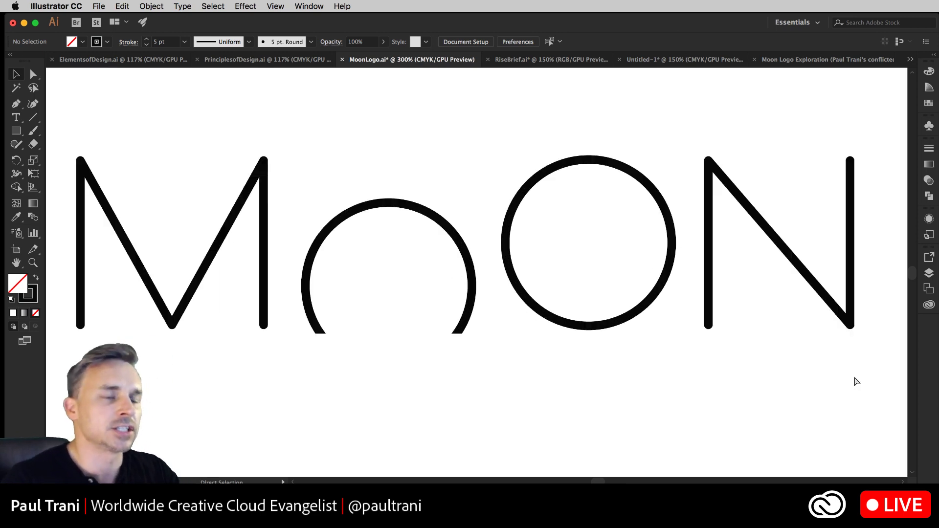
{"action": "left_click", "coordinate": [249, 192]}
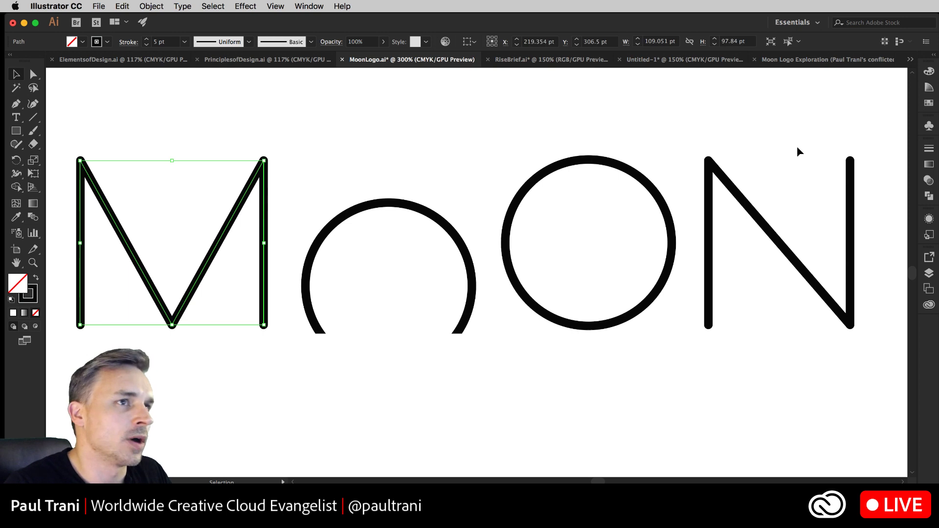
{"action": "left_click", "coordinate": [935, 55]}
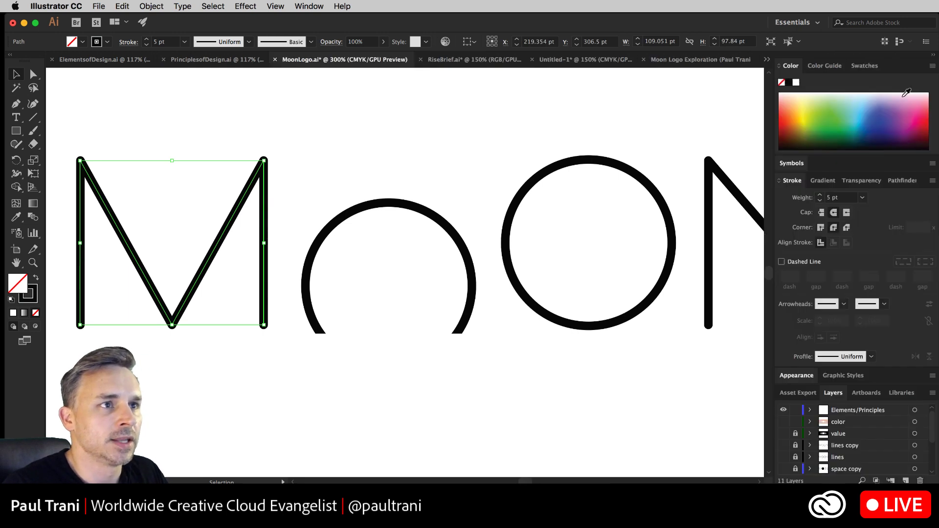
{"action": "left_click", "coordinate": [821, 213]}
{"action": "left_click", "coordinate": [821, 227]}
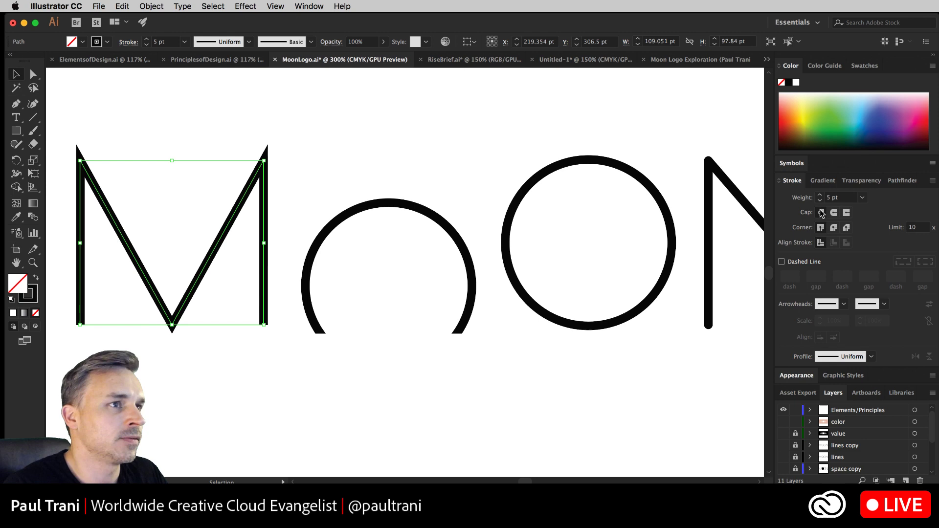
{"action": "key", "text": "super+z"}
{"action": "key", "text": "super+z"}
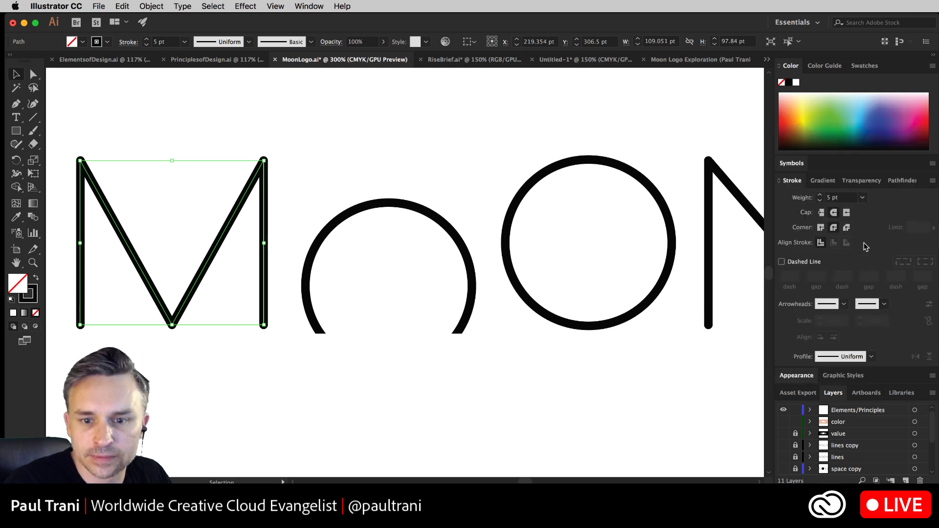
{"action": "left_click", "coordinate": [433, 152]}
Select all four MOON letters without the white rectangle and place a duplicate of them directly above the original lettering.
{"action": "key", "text": "super+minus"}
{"action": "key", "text": "super+minus"}
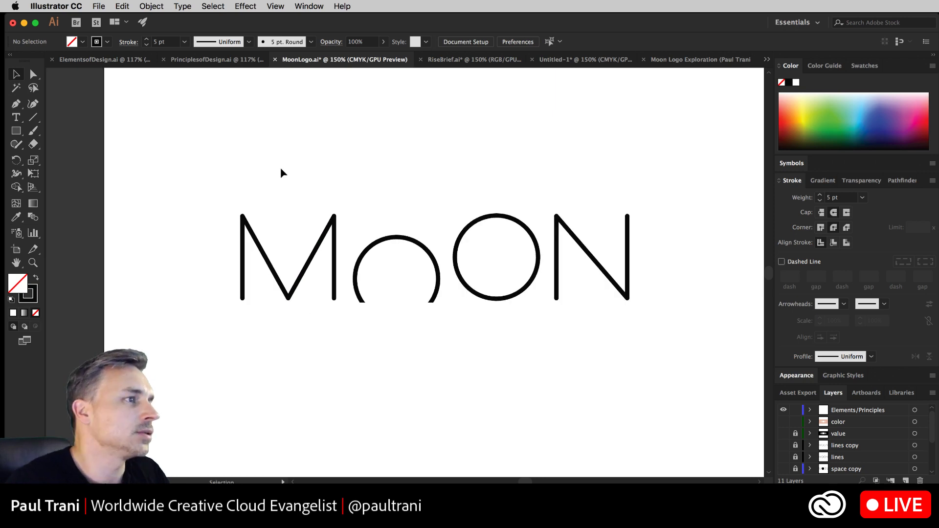
{"action": "left_click_drag", "start_coordinate": [202, 163], "coordinate": [656, 241]}
{"action": "left_click_drag", "start_coordinate": [478, 191], "coordinate": [478, 281]}
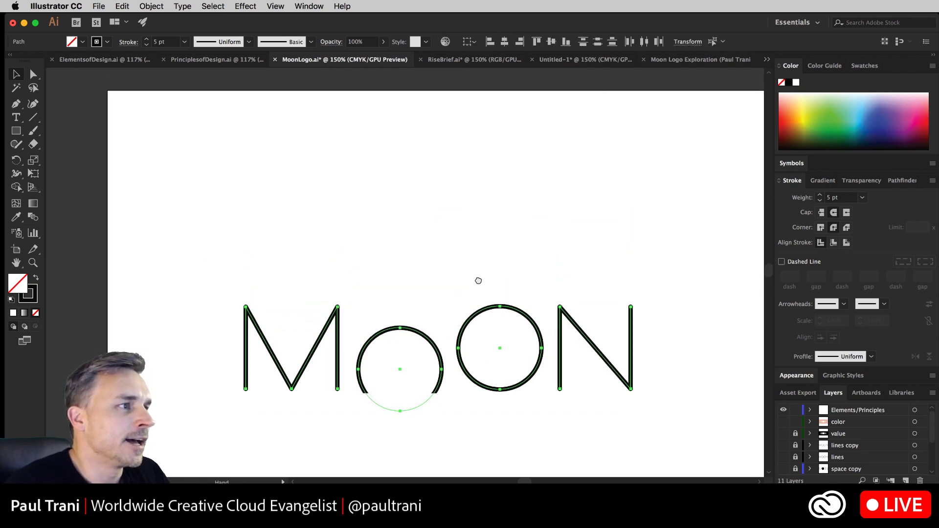
{"action": "left_click_drag", "start_coordinate": [315, 358], "coordinate": [319, 225]}
{"action": "left_click", "coordinate": [157, 190]}
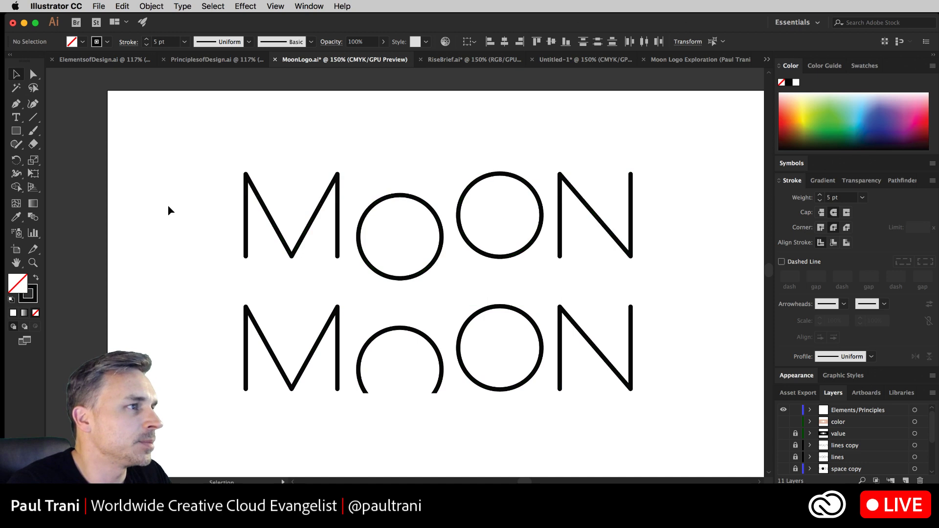
Shrink the upper copy's first O to about 49.5 pt across and arrange it raised between the second O and the moved-in M.
{"action": "left_click", "coordinate": [371, 264]}
{"action": "left_click_drag", "start_coordinate": [443, 278], "coordinate": [401, 236]}
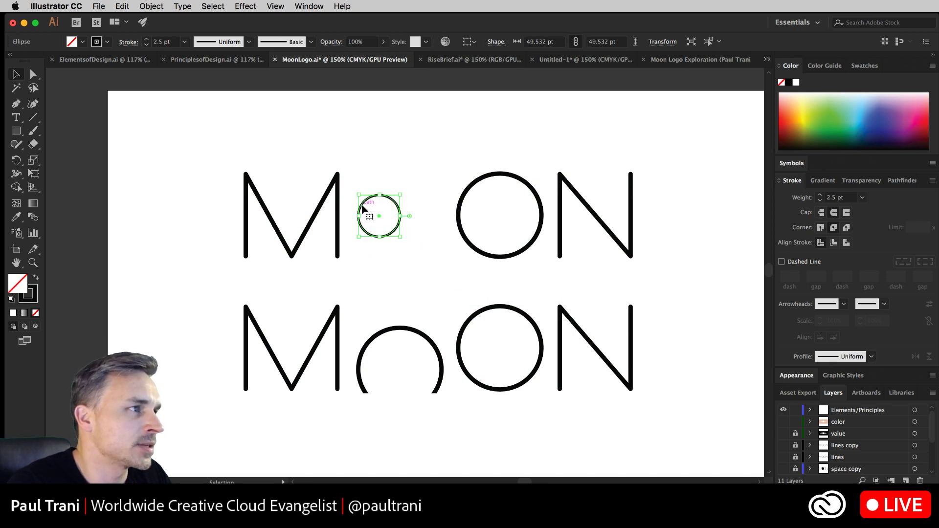
{"action": "left_click_drag", "start_coordinate": [363, 209], "coordinate": [414, 181]}
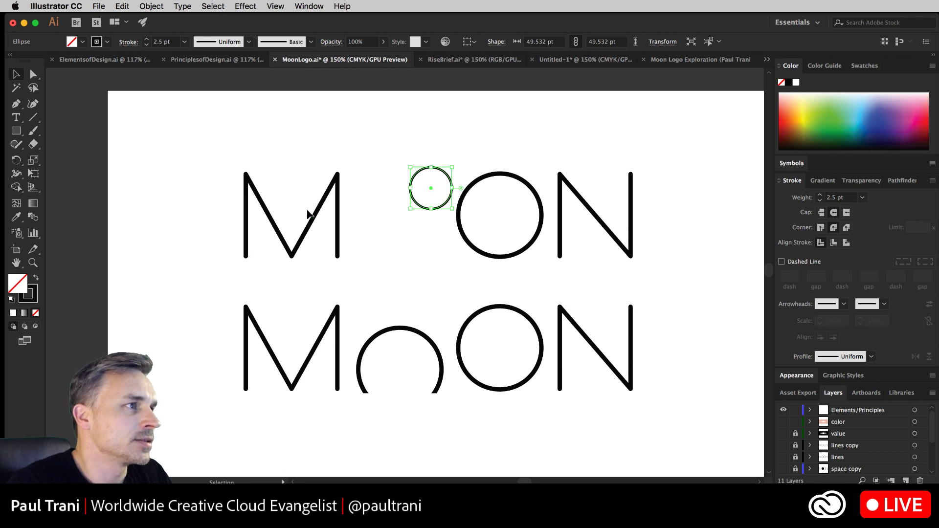
{"action": "left_click_drag", "start_coordinate": [312, 223], "coordinate": [365, 223]}
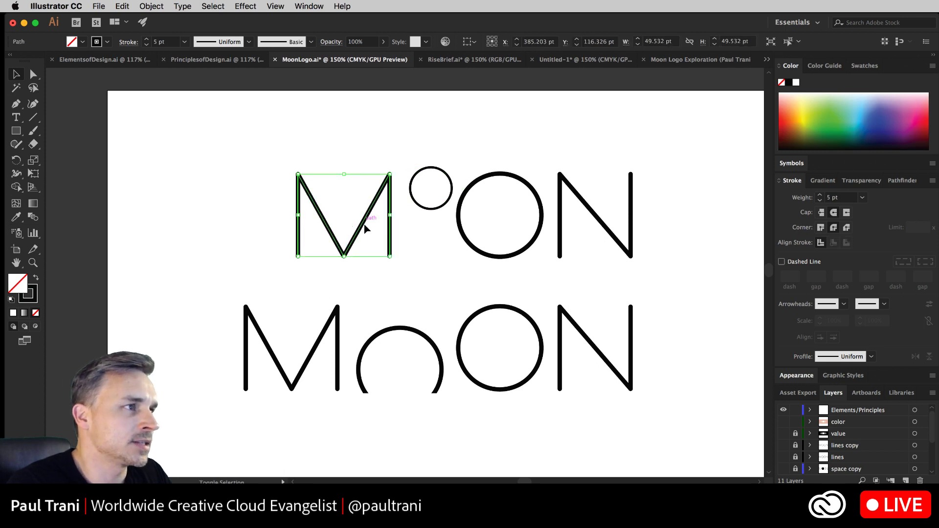
{"action": "left_click", "coordinate": [244, 183]}
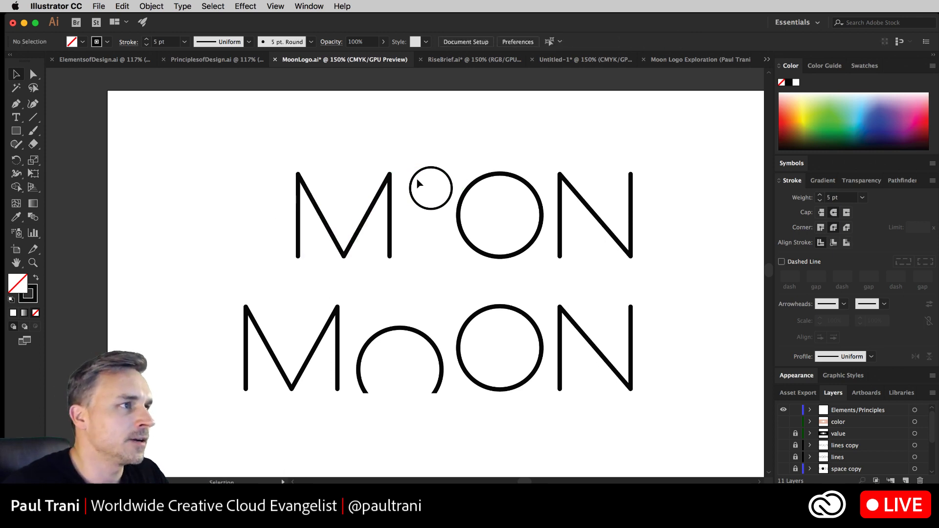
Select the raised small O and check the Scale Strokes & Effects option in the General preferences.
{"action": "key", "text": "super+equal"}
{"action": "key", "text": "super+equal"}
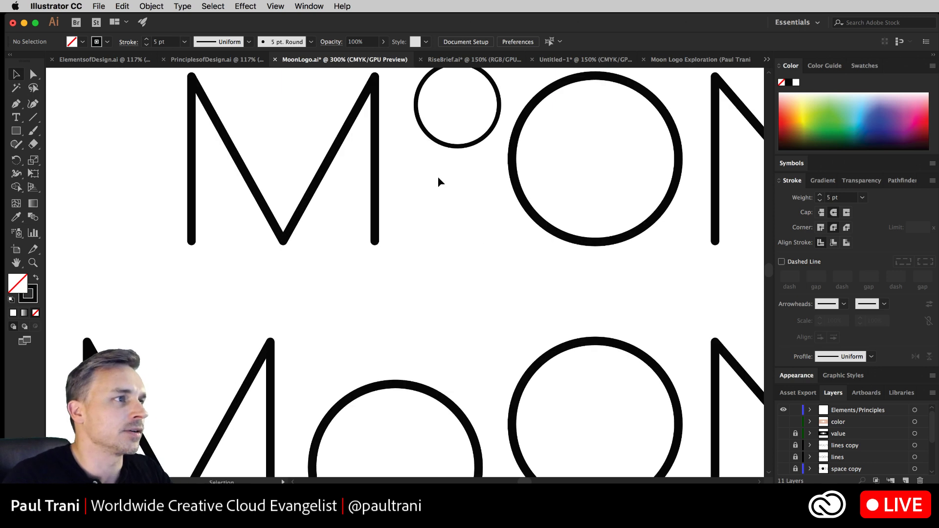
{"action": "scroll", "coordinate": [439, 178], "scroll_direction": "up", "scroll_amount": 5}
{"action": "scroll", "coordinate": [438, 178], "scroll_direction": "right", "scroll_amount": 4}
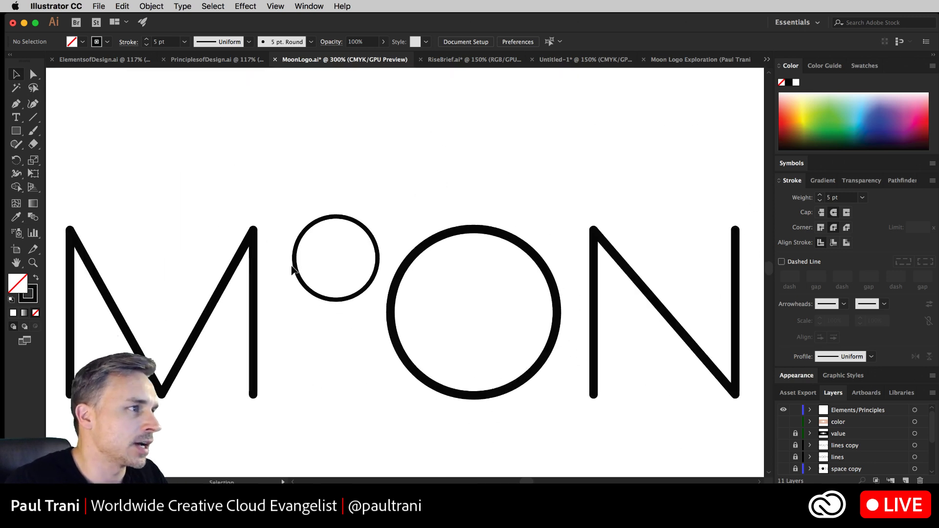
{"action": "left_click", "coordinate": [294, 262]}
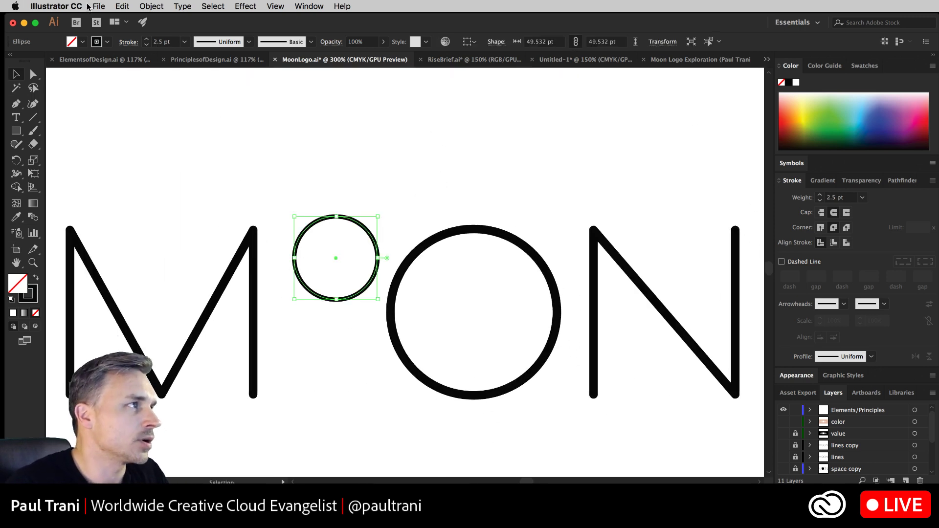
{"action": "left_click", "coordinate": [51, 6]}
{"action": "mouse_move", "coordinate": [49, 39]}
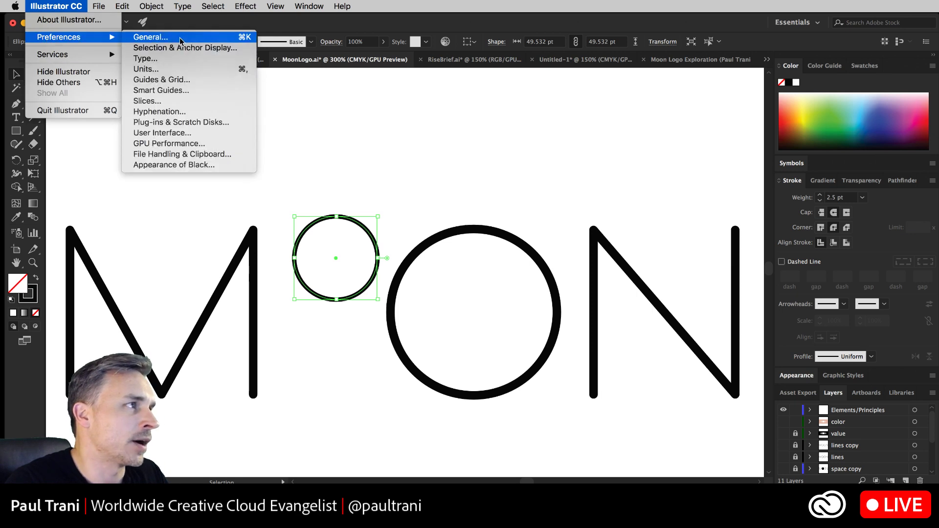
{"action": "left_click", "coordinate": [181, 41]}
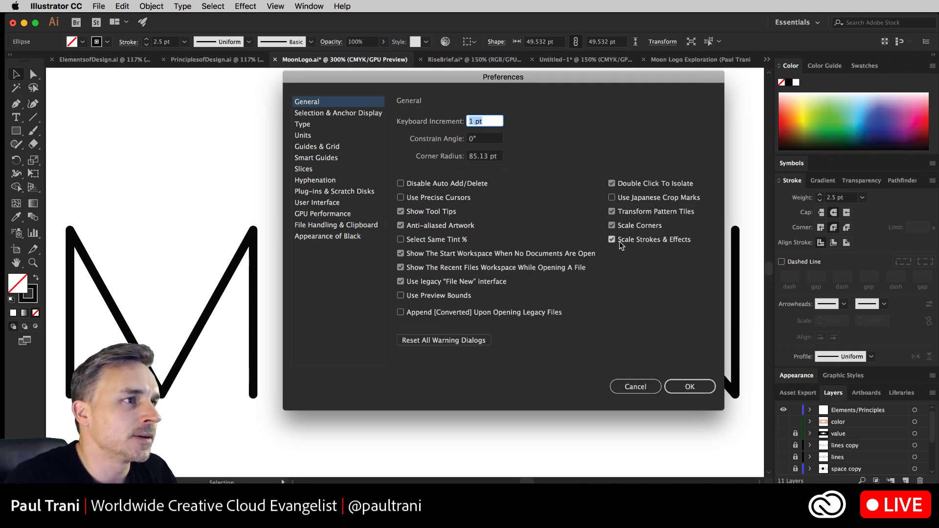
{"action": "left_click", "coordinate": [690, 386]}
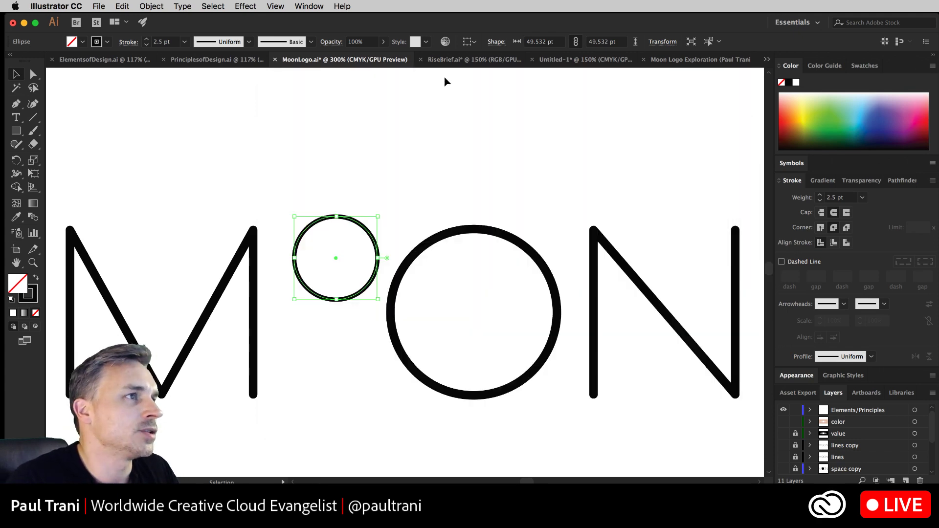
Set the raised small O's stroke weight to 5 pt to match the other letters, and deselect it.
{"action": "left_click", "coordinate": [403, 272]}
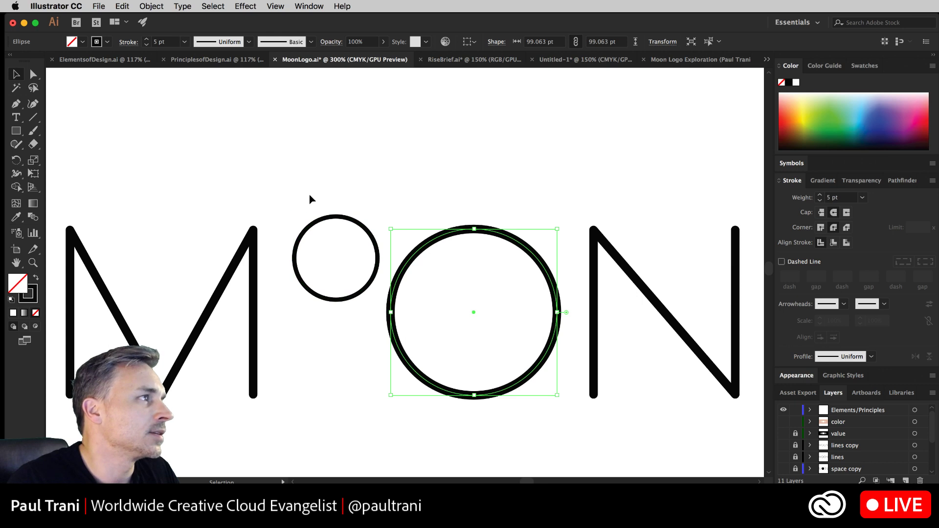
{"action": "left_click_drag", "start_coordinate": [339, 235], "coordinate": [341, 237]}
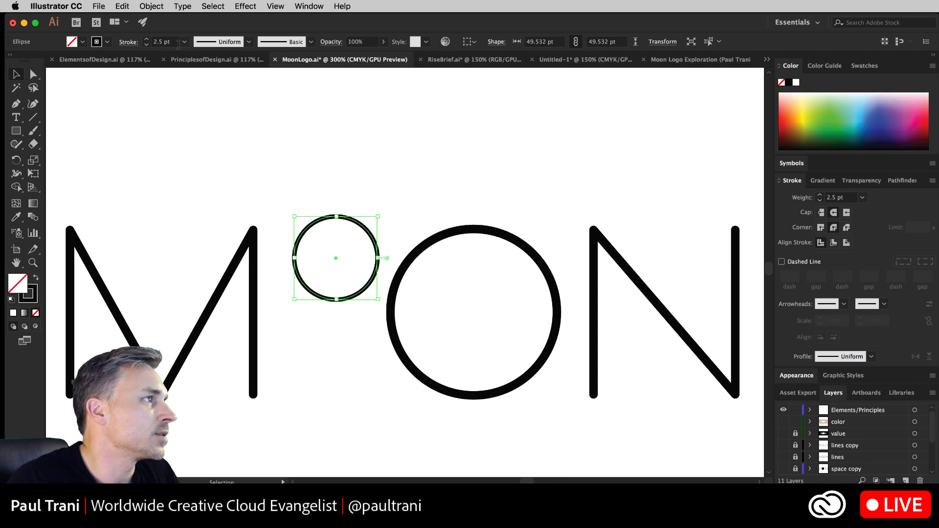
{"action": "left_click_drag", "start_coordinate": [178, 44], "coordinate": [121, 29]}
{"action": "type", "text": "5"}
{"action": "key", "text": "Return"}
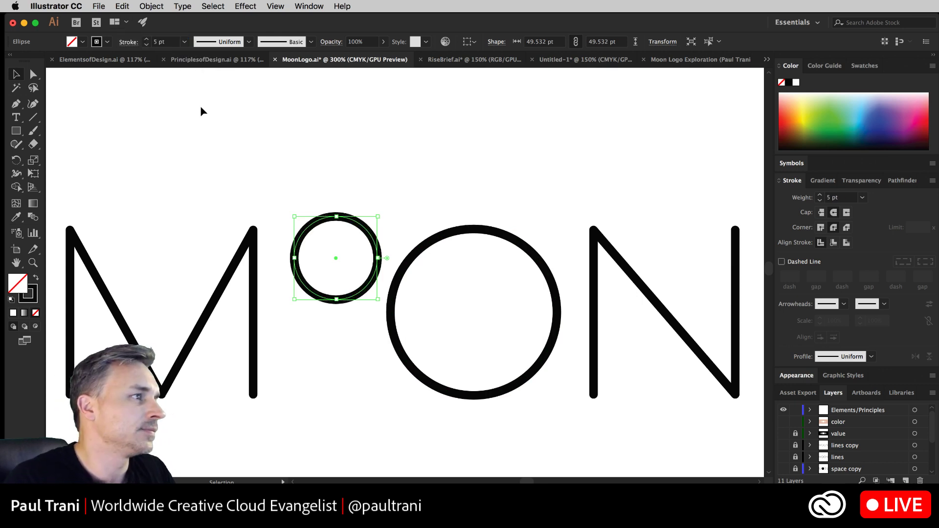
{"action": "left_click", "coordinate": [209, 137]}
{"action": "key", "text": "super+minus"}
{"action": "scroll", "coordinate": [213, 130], "scroll_direction": "down", "scroll_amount": 2}
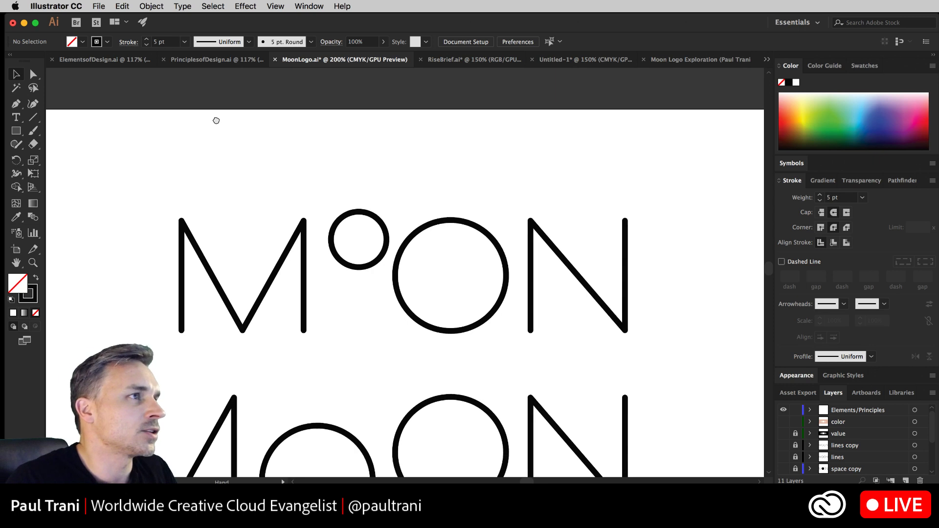
Examine the adjectives list in the RiseBrief document and return to the MoonLogo document.
{"action": "left_click", "coordinate": [470, 60]}
{"action": "left_click_drag", "start_coordinate": [358, 126], "coordinate": [369, 123]}
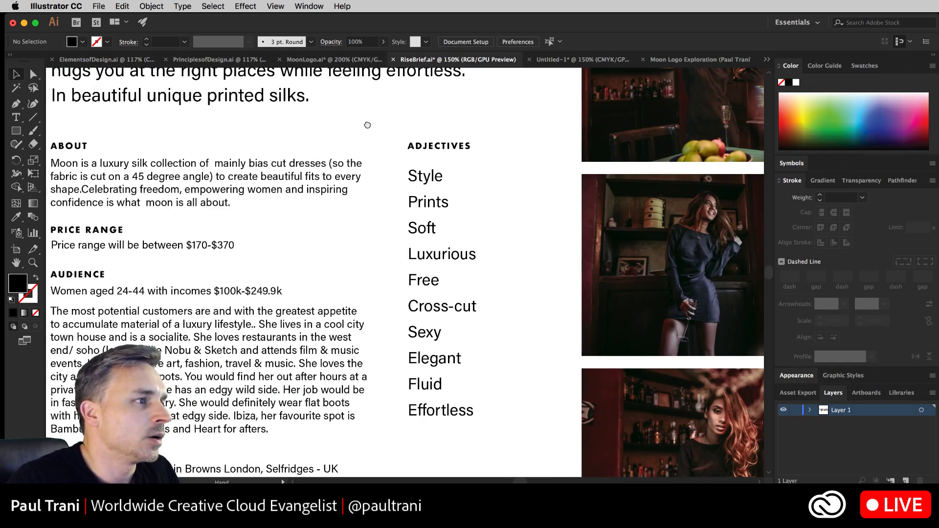
{"action": "key", "text": "alt+super+8"}
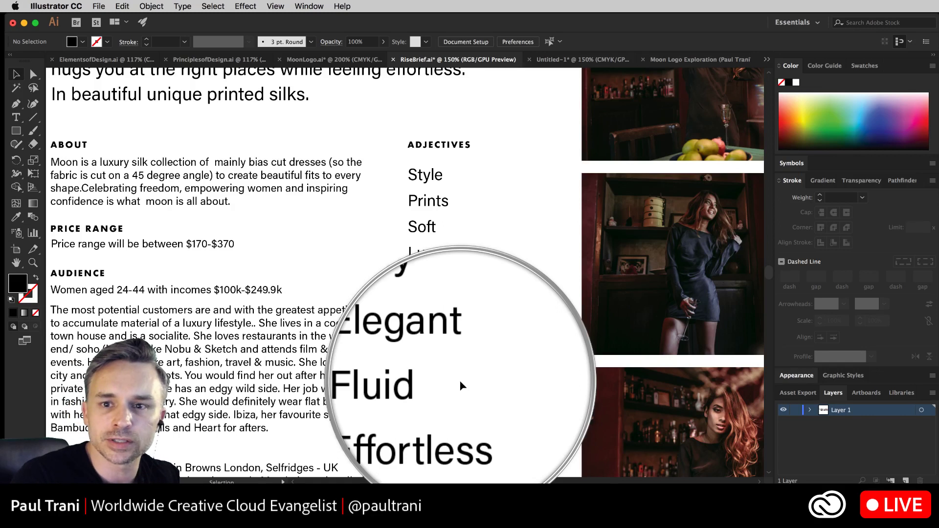
{"action": "key", "text": "alt+super+8"}
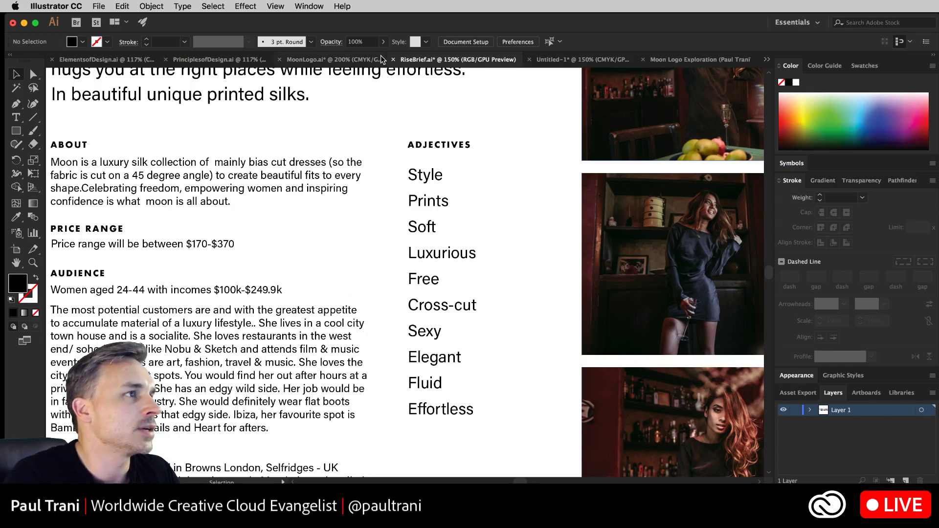
{"action": "left_click", "coordinate": [301, 58]}
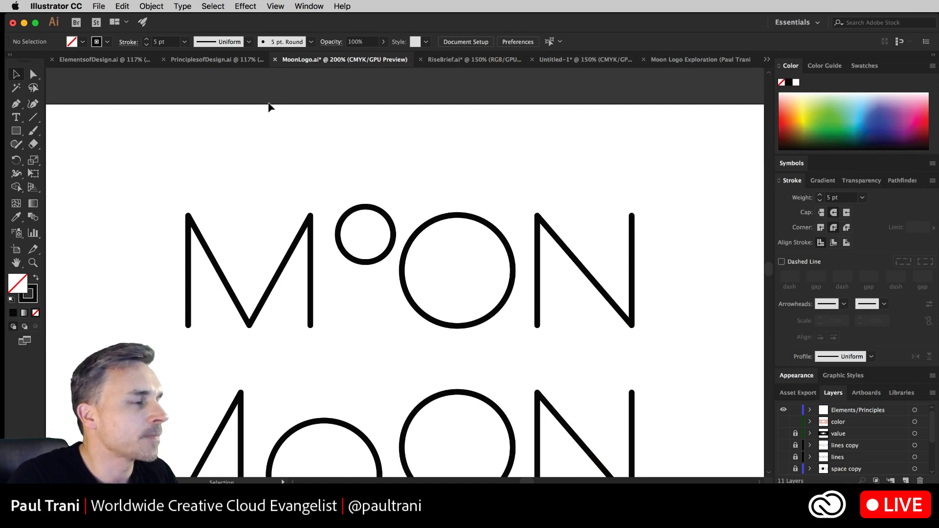
Extend the artboard's top edge upward to an artboard height of about 1290 pt.
{"action": "left_click_drag", "start_coordinate": [210, 193], "coordinate": [214, 394]}
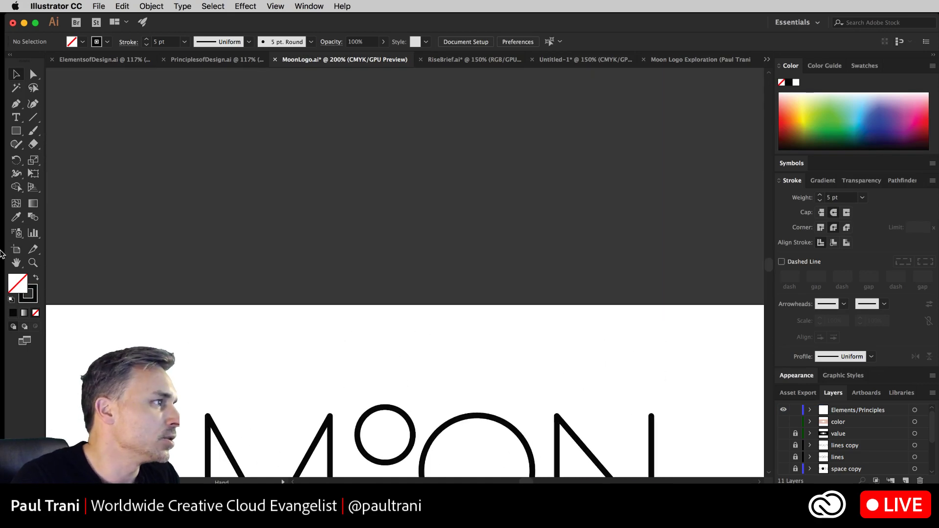
{"action": "left_click", "coordinate": [11, 252]}
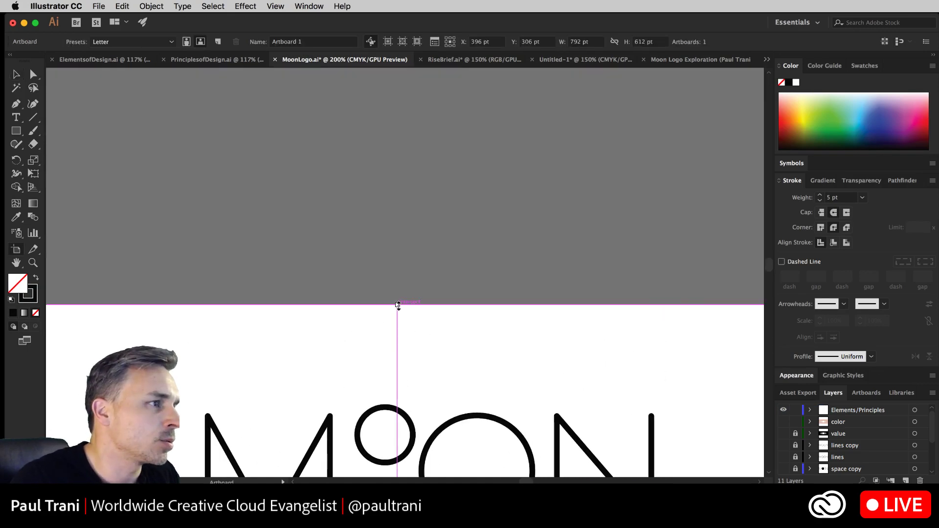
{"action": "left_click_drag", "start_coordinate": [398, 305], "coordinate": [415, 86]}
{"action": "left_click", "coordinate": [17, 74]}
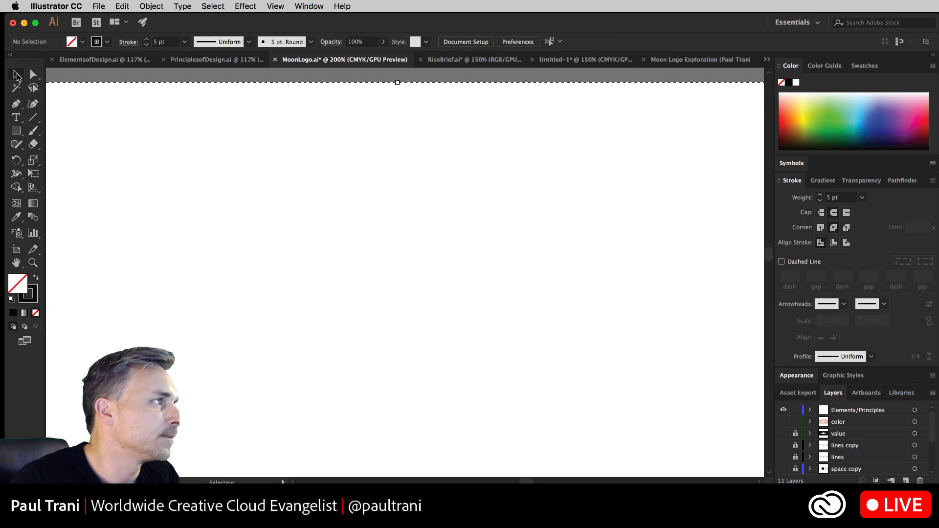
{"action": "left_click_drag", "start_coordinate": [172, 322], "coordinate": [29, 63]}
{"action": "left_click_drag", "start_coordinate": [222, 283], "coordinate": [368, 127]}
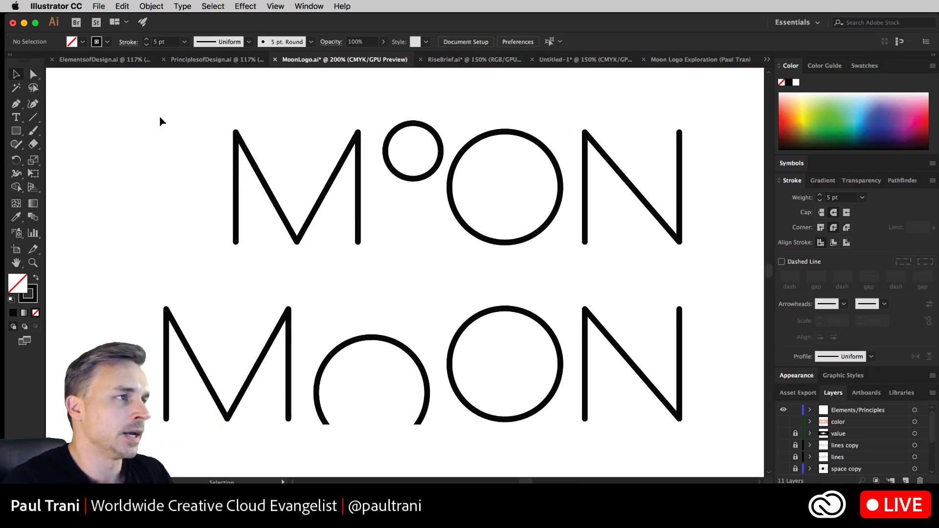
Try a duplicate of the lettering with the raised small O directly above it, and delete the copy.
{"action": "left_click_drag", "start_coordinate": [177, 128], "coordinate": [660, 377]}
{"action": "left_click_drag", "start_coordinate": [623, 352], "coordinate": [620, 184]}
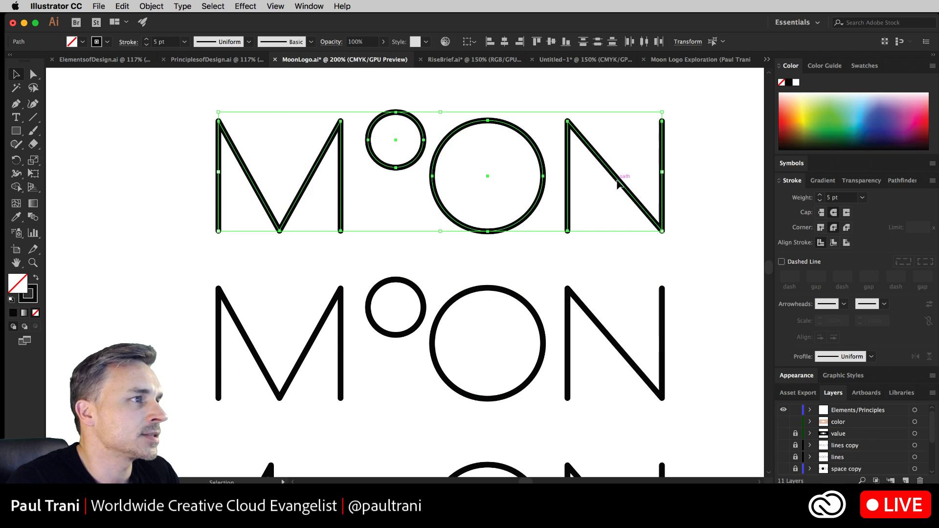
{"action": "left_click", "coordinate": [172, 152]}
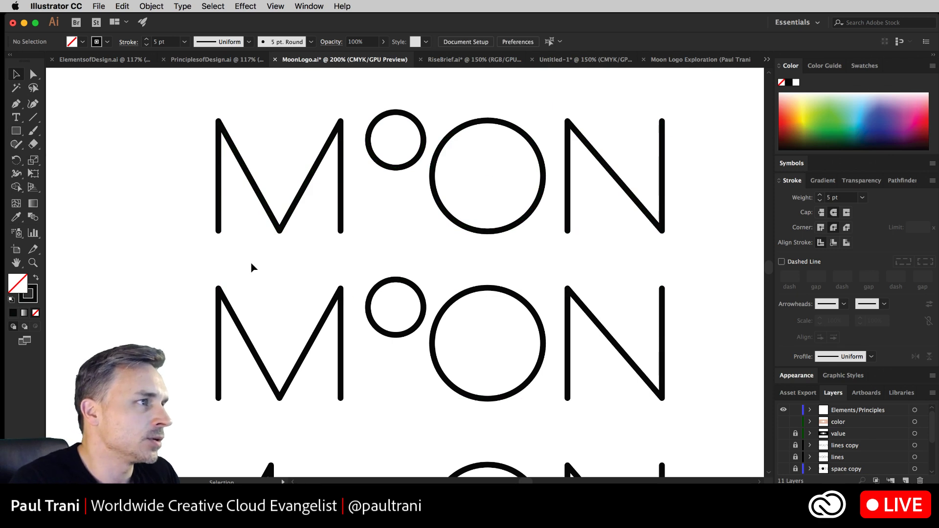
{"action": "left_click_drag", "start_coordinate": [174, 126], "coordinate": [752, 249]}
{"action": "key", "text": "Delete"}
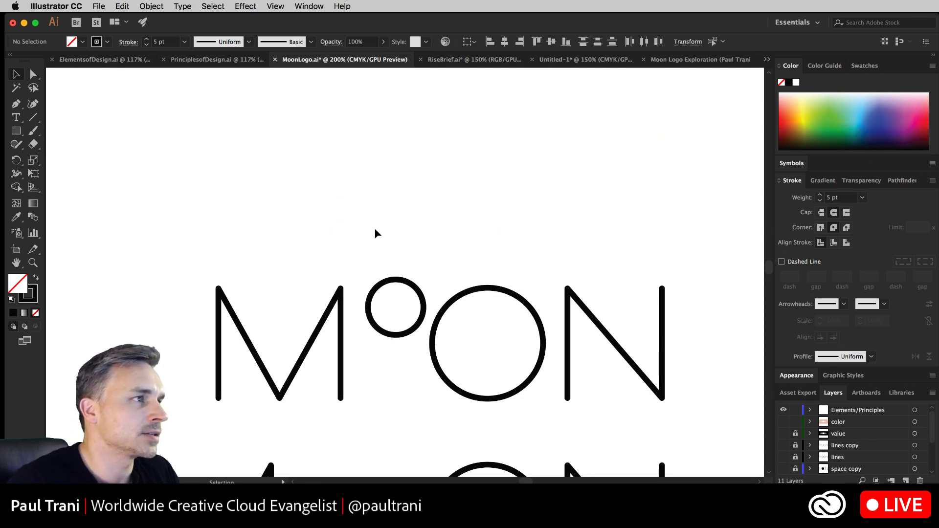
Place a duplicate of the lettering with the cut-off O directly below it, without the white rectangle, and deselect the copy.
{"action": "scroll", "coordinate": [342, 205], "scroll_direction": "down", "scroll_amount": 6}
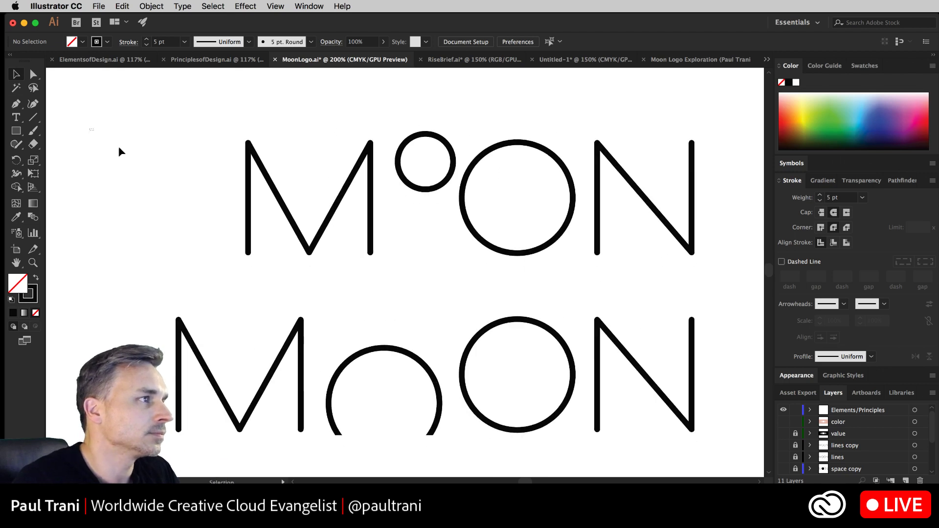
{"action": "left_click_drag", "start_coordinate": [119, 148], "coordinate": [679, 370]}
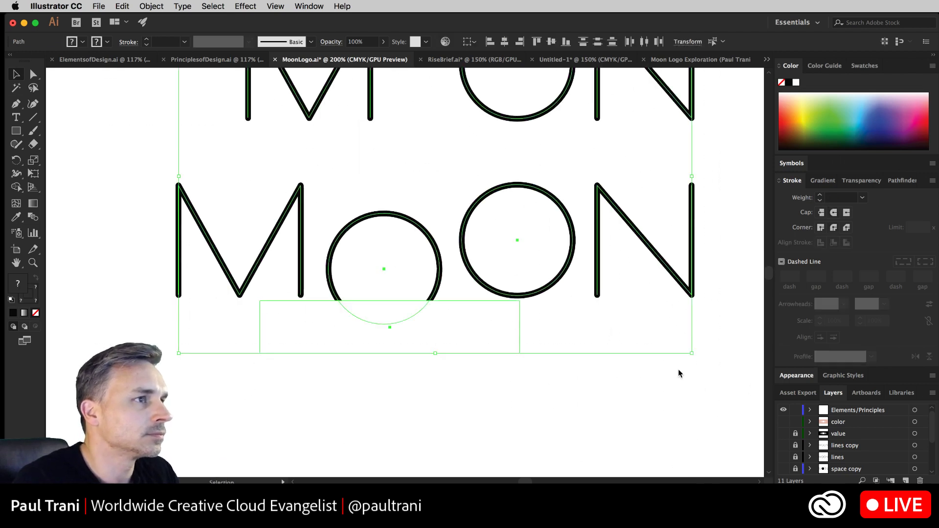
{"action": "left_click_drag", "start_coordinate": [337, 283], "coordinate": [336, 141]}
{"action": "left_click_drag", "start_coordinate": [123, 95], "coordinate": [622, 339]}
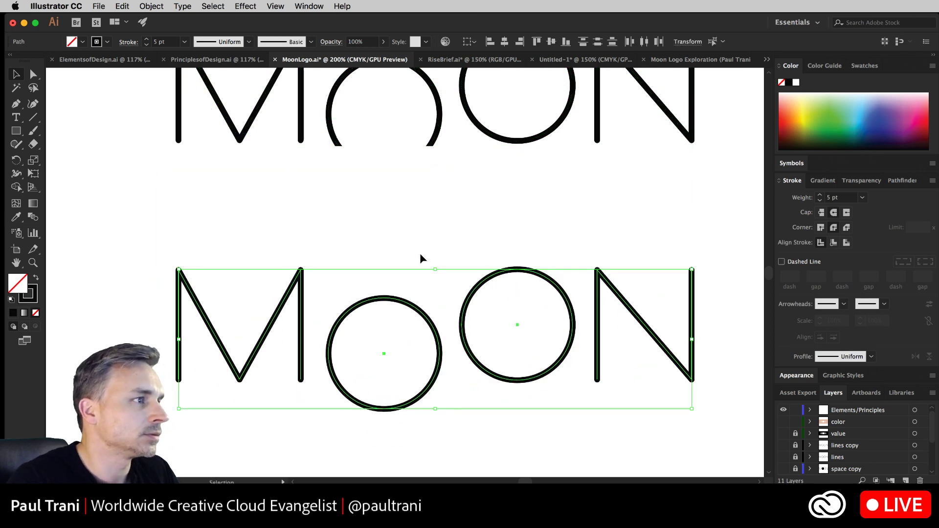
{"action": "left_click", "coordinate": [420, 254]}
Move the new copy's first O up in line with the other letters and fill it with black.
{"action": "left_click_drag", "start_coordinate": [382, 299], "coordinate": [382, 272]}
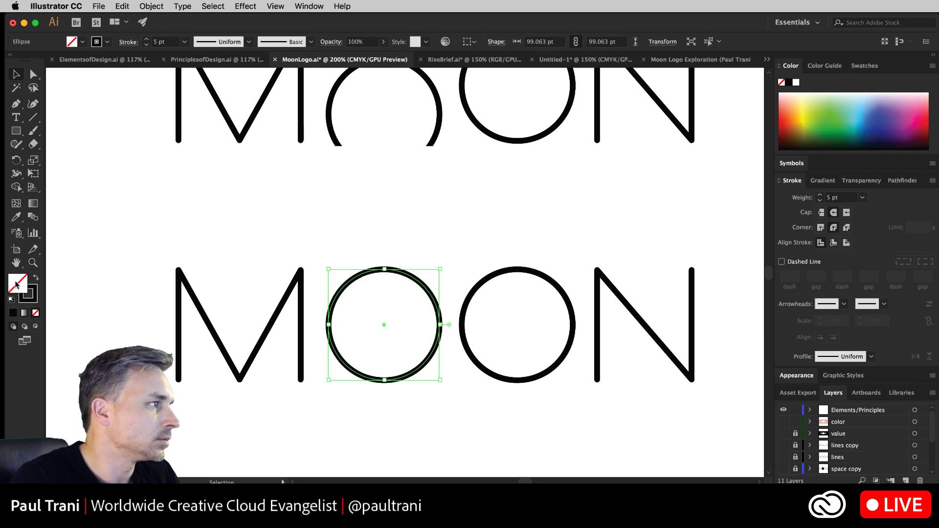
{"action": "left_click", "coordinate": [789, 83]}
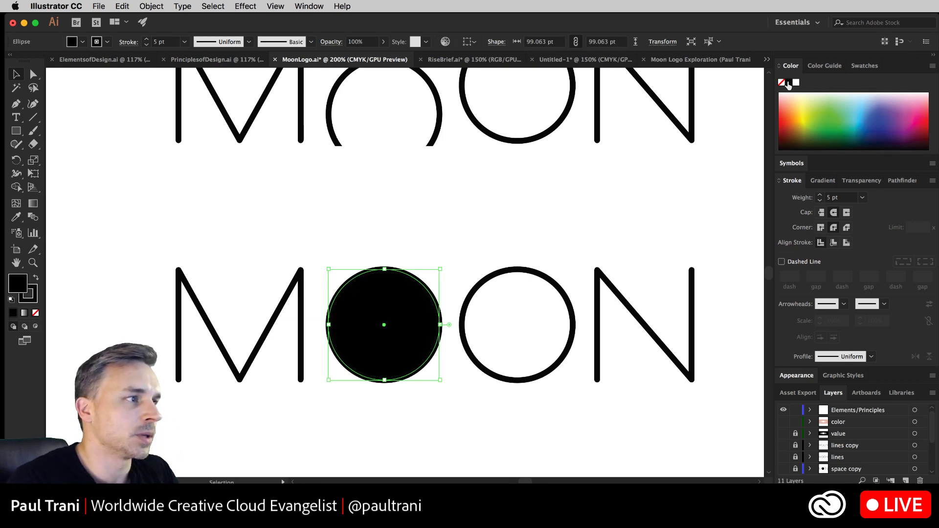
{"action": "left_click", "coordinate": [292, 220]}
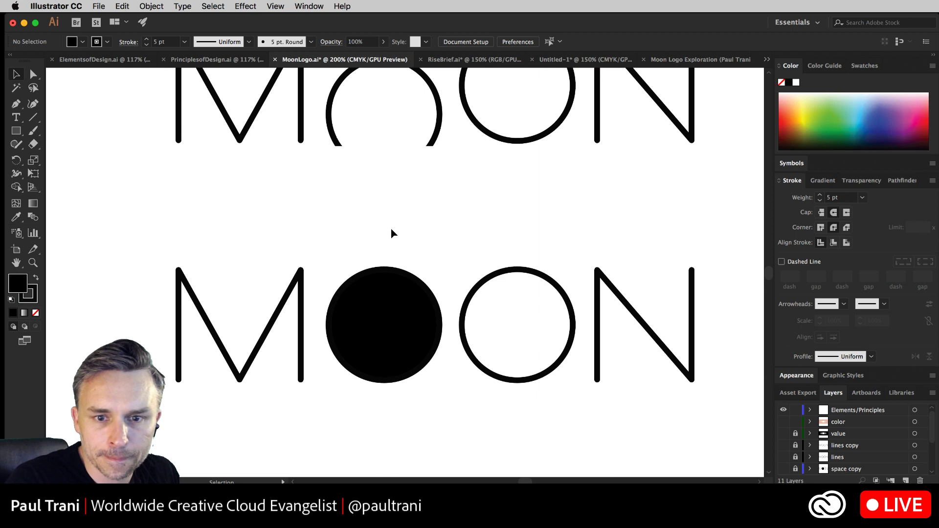
Select the MOON lettering with the black-filled O and place a duplicate of it directly below.
{"action": "scroll", "coordinate": [343, 235], "scroll_direction": "right", "scroll_amount": 2}
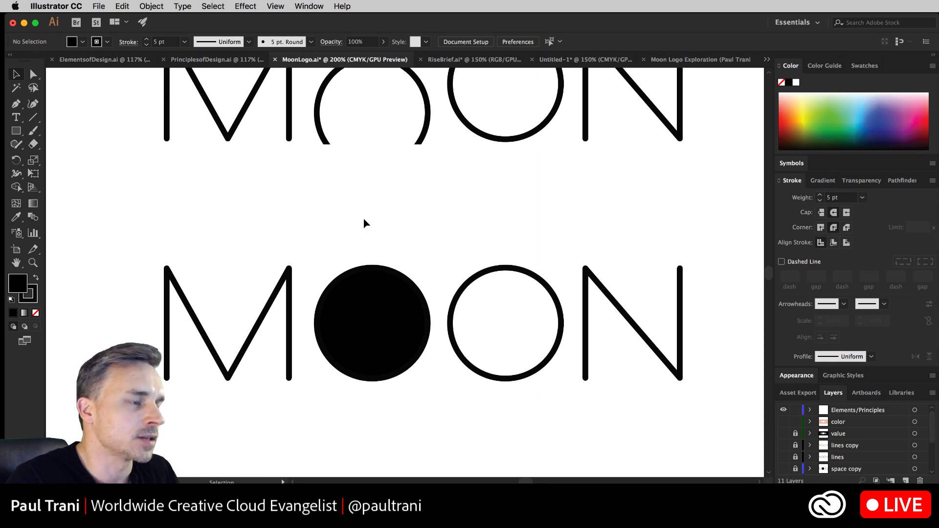
{"action": "scroll", "coordinate": [364, 224], "scroll_direction": "down", "scroll_amount": 5}
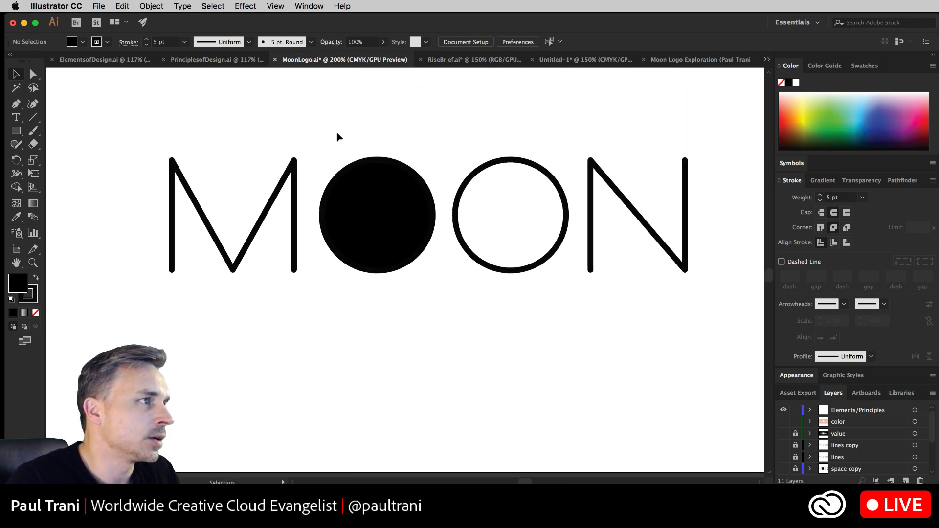
{"action": "left_click_drag", "start_coordinate": [129, 133], "coordinate": [734, 324]}
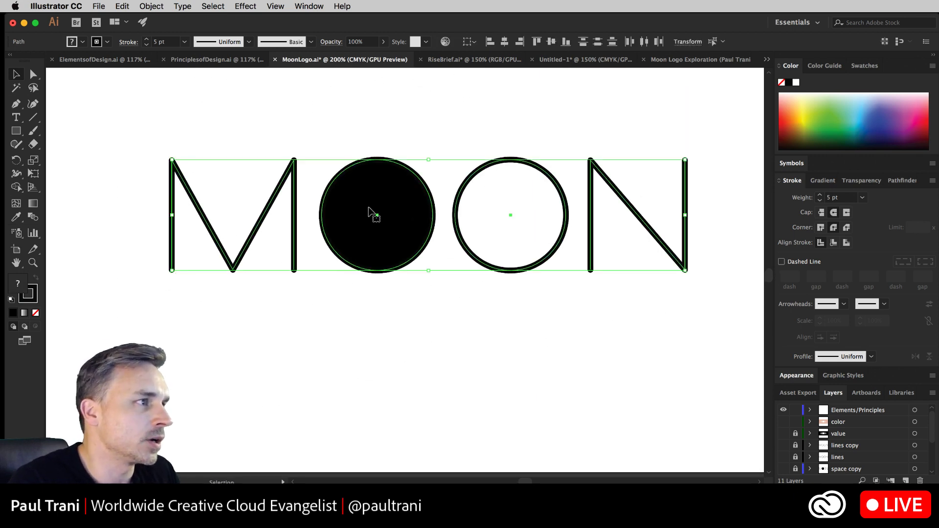
{"action": "left_click_drag", "start_coordinate": [370, 211], "coordinate": [386, 375]}
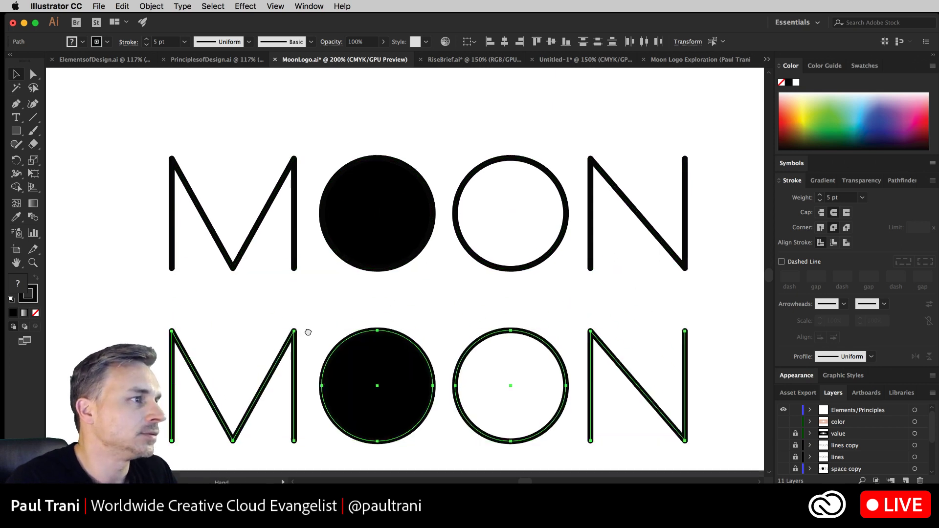
Extend the artboard's bottom edge below the lowest lettering to a height of 1345.5 pt and deselect the letters.
{"action": "scroll", "coordinate": [308, 332], "scroll_direction": "down", "scroll_amount": 4}
{"action": "left_click", "coordinate": [15, 248]}
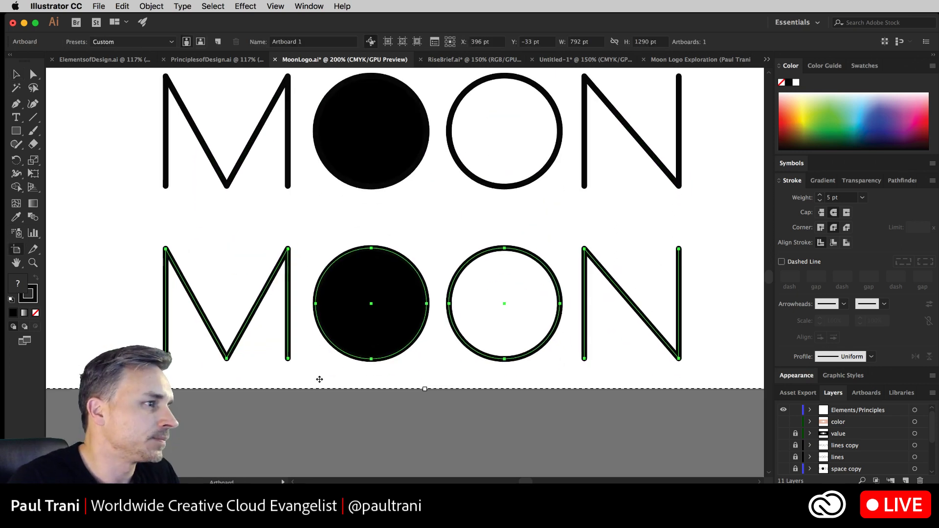
{"action": "left_click_drag", "start_coordinate": [427, 390], "coordinate": [425, 451]}
{"action": "left_click", "coordinate": [15, 74]}
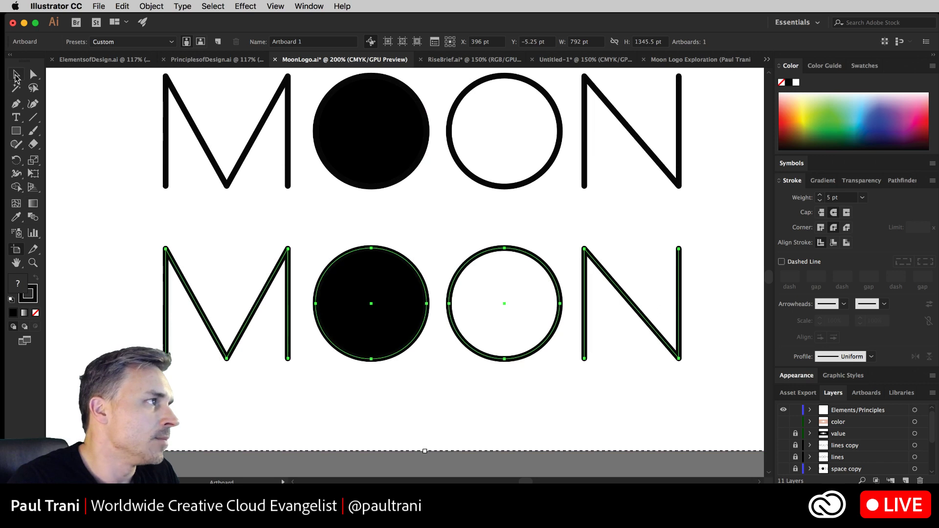
{"action": "left_click", "coordinate": [96, 194]}
{"action": "mouse_move", "coordinate": [109, 212]}
{"action": "left_mouse_down"}
{"action": "mouse_move", "coordinate": [131, 227]}
{"action": "mouse_move", "coordinate": [118, 223]}
{"action": "left_mouse_up"}
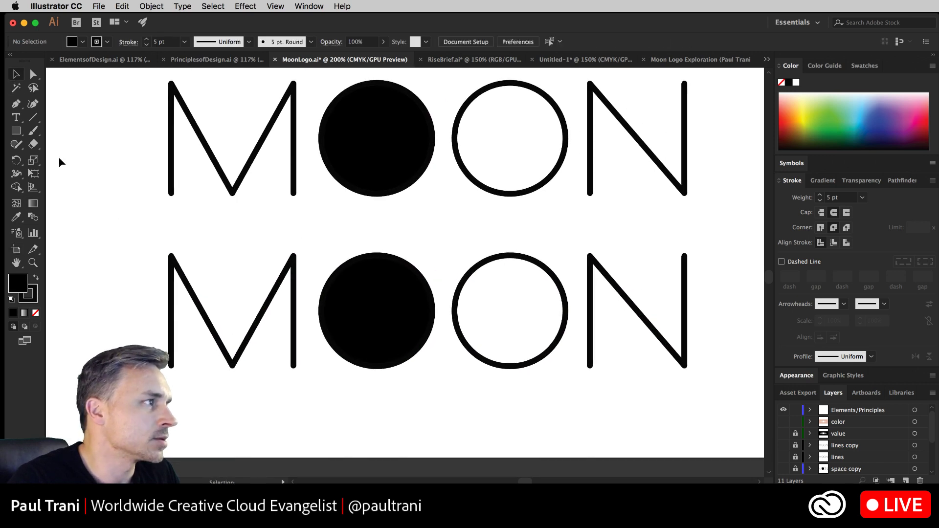
Draw a black rectangle about 517 × 147 pt over the lowest MOON lettering and send it behind the letters.
{"action": "left_click", "coordinate": [16, 131]}
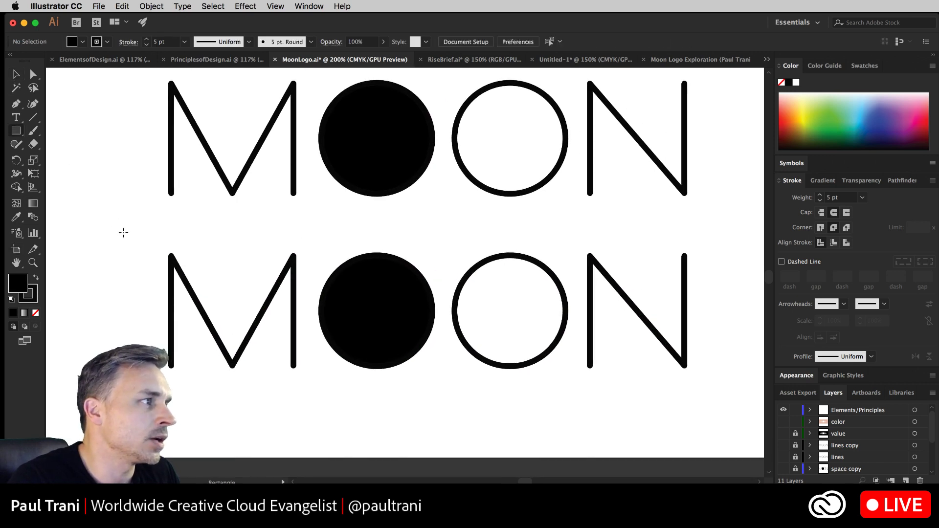
{"action": "left_click_drag", "start_coordinate": [133, 232], "coordinate": [215, 277]}
{"action": "left_click_drag", "start_coordinate": [400, 353], "coordinate": [713, 397]}
{"action": "left_click", "coordinate": [16, 74]}
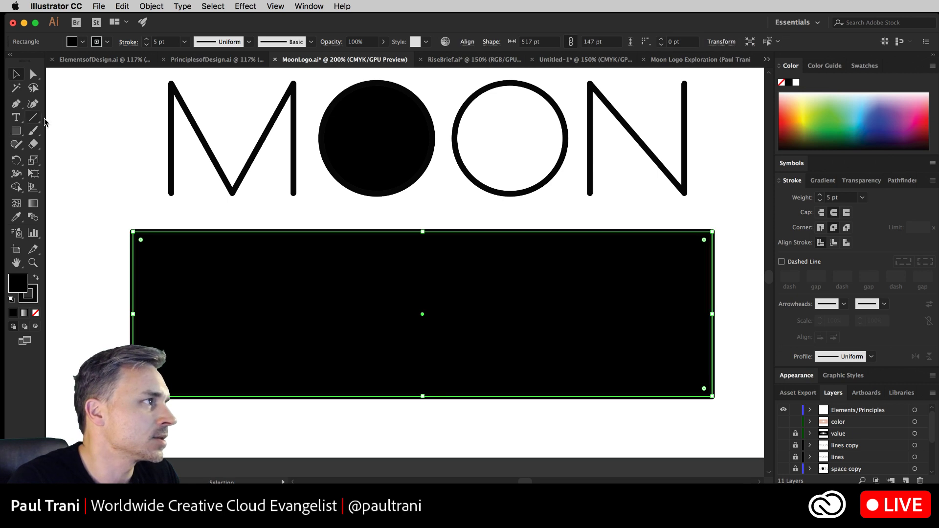
{"action": "right_click", "coordinate": [171, 250]}
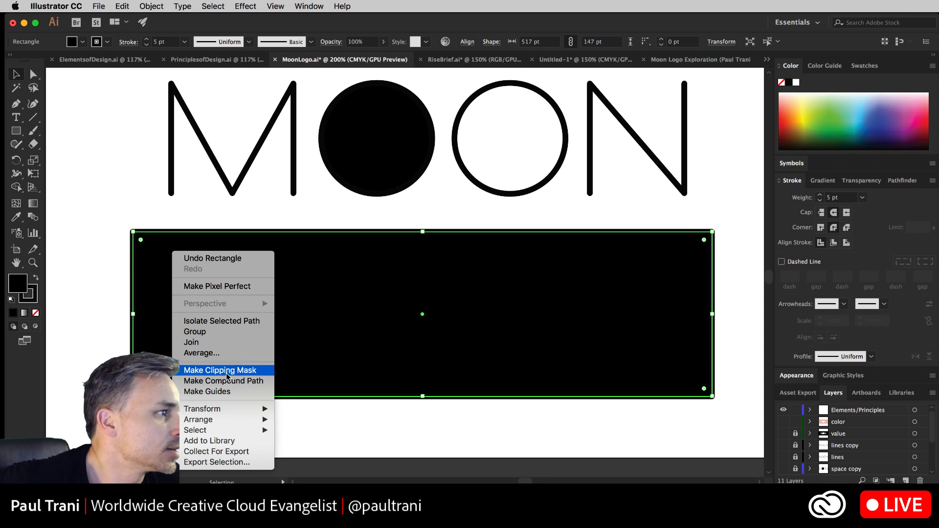
{"action": "mouse_move", "coordinate": [260, 420]}
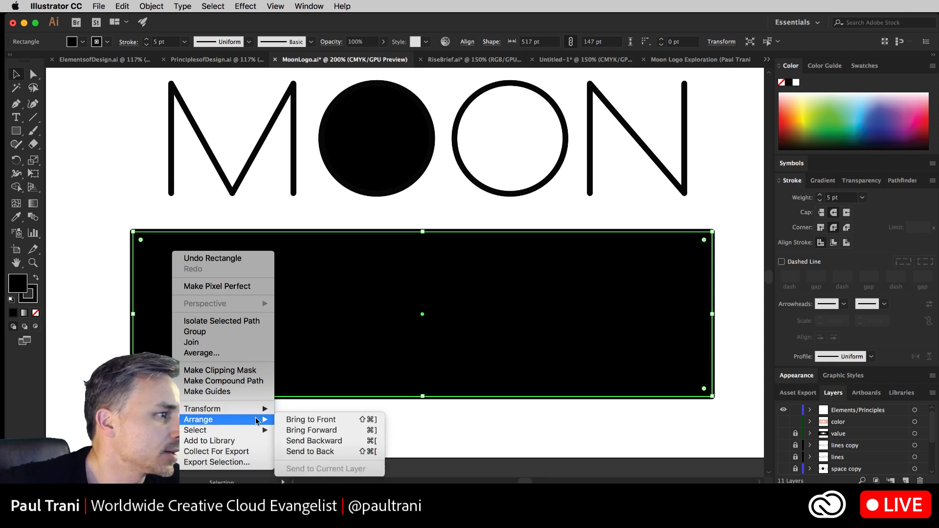
{"action": "left_click", "coordinate": [318, 451]}
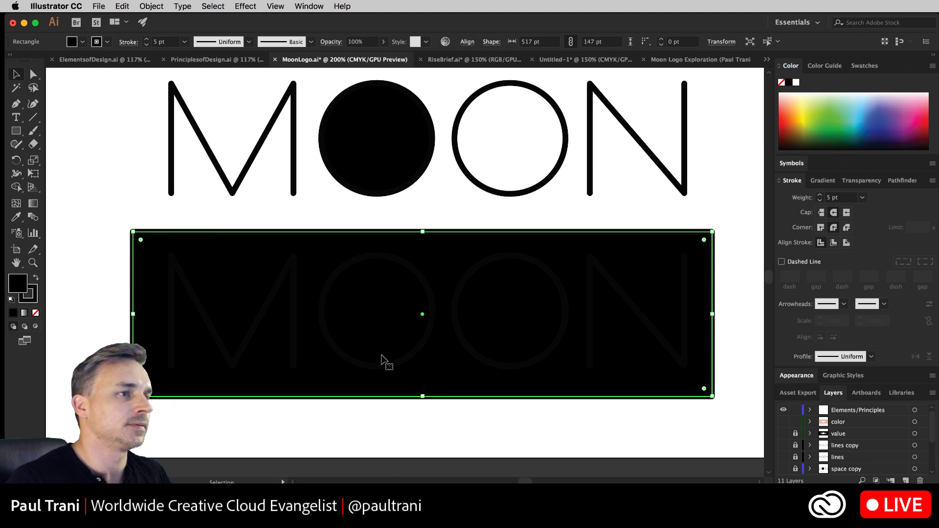
Give all four letters on the black rectangle a white stroke and deselect them.
{"action": "left_click", "coordinate": [201, 303]}
{"action": "left_click", "coordinate": [323, 309], "text": "shift"}
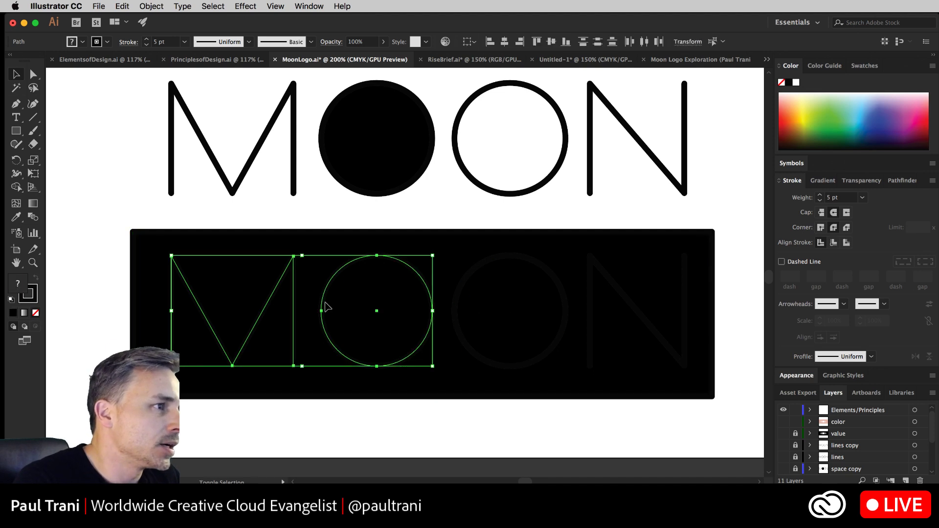
{"action": "left_click", "coordinate": [462, 304], "text": "shift"}
{"action": "left_click", "coordinate": [456, 301], "text": "shift"}
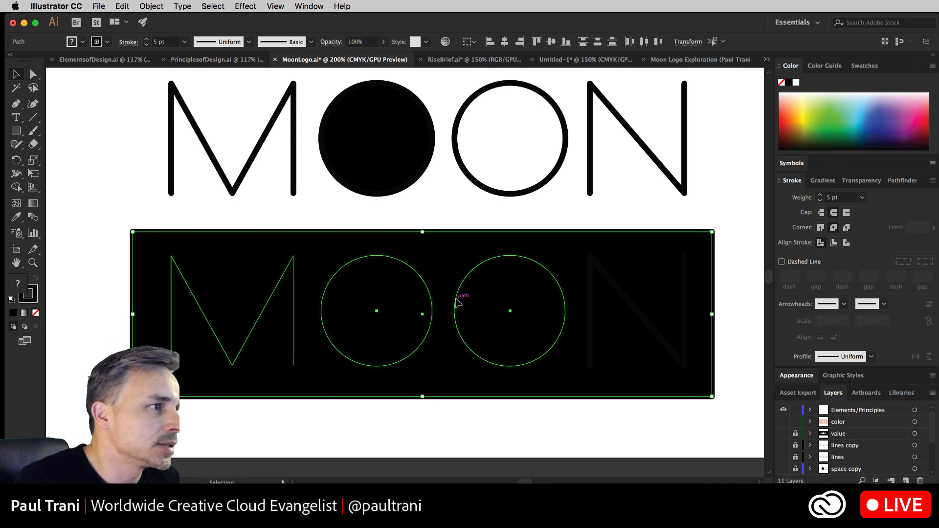
{"action": "left_click", "coordinate": [618, 287], "text": "shift"}
{"action": "left_click", "coordinate": [298, 246], "text": "shift"}
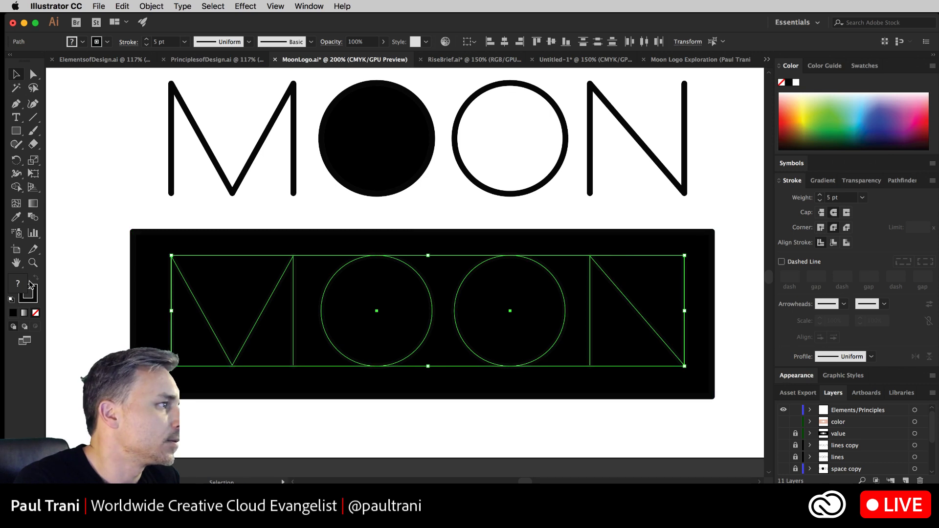
{"action": "left_click", "coordinate": [796, 84]}
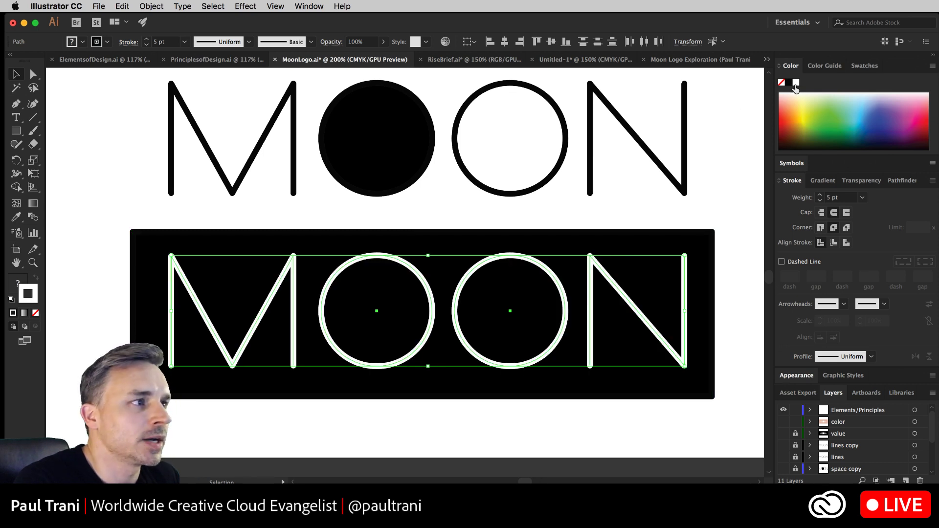
{"action": "left_click", "coordinate": [68, 218]}
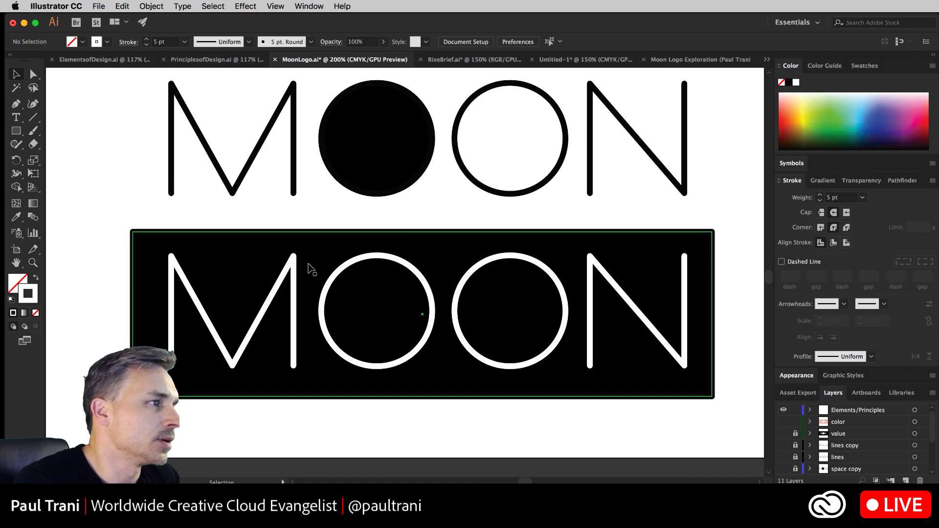
Fill the first O of the lettering on the black rectangle with white and deselect it.
{"action": "left_click", "coordinate": [344, 269]}
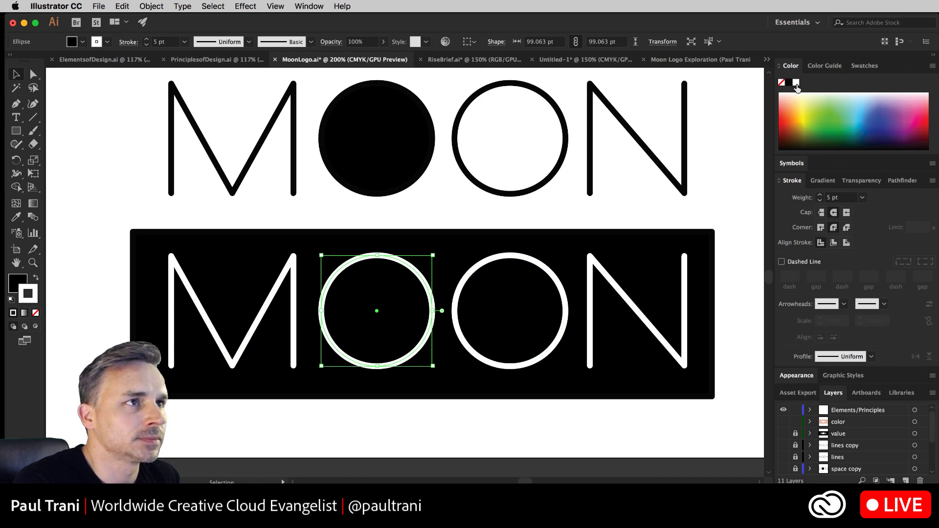
{"action": "left_click", "coordinate": [15, 286]}
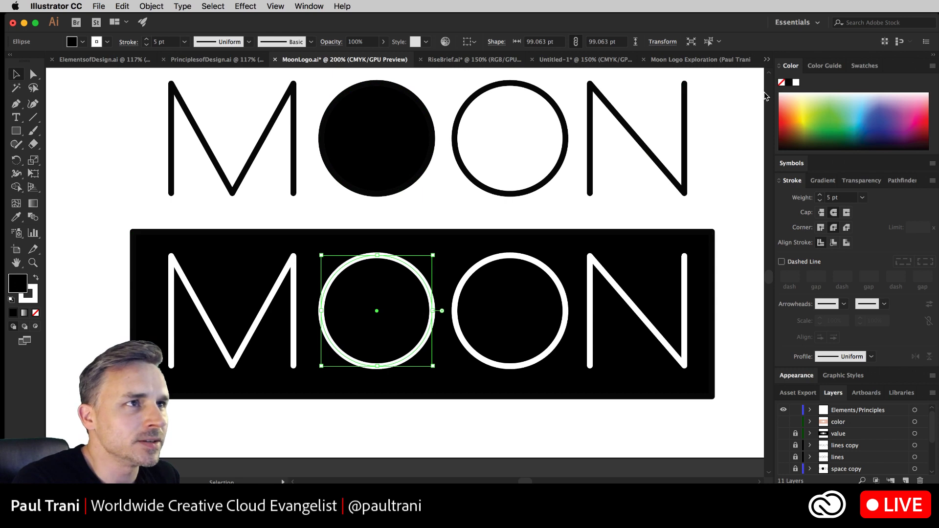
{"action": "left_click", "coordinate": [796, 82]}
{"action": "left_click", "coordinate": [108, 272]}
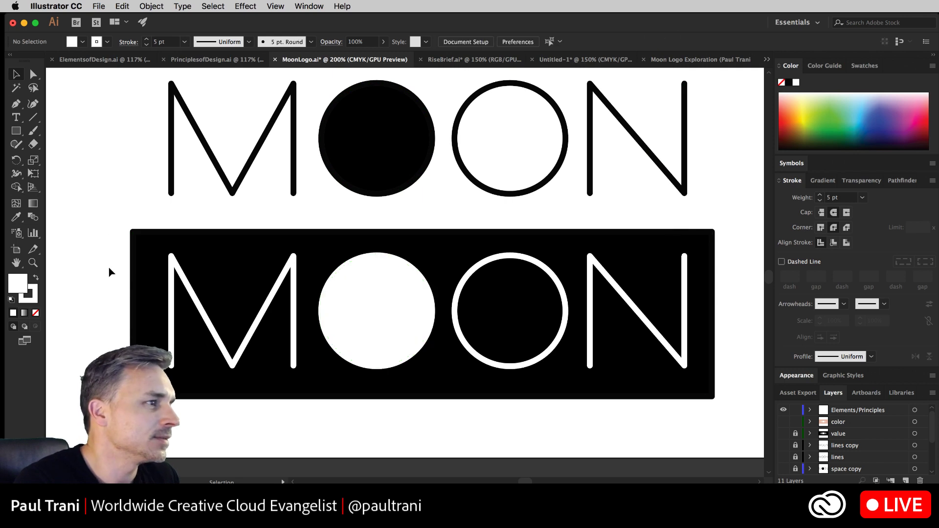
{"action": "scroll", "coordinate": [98, 230], "scroll_direction": "up", "scroll_amount": 2}
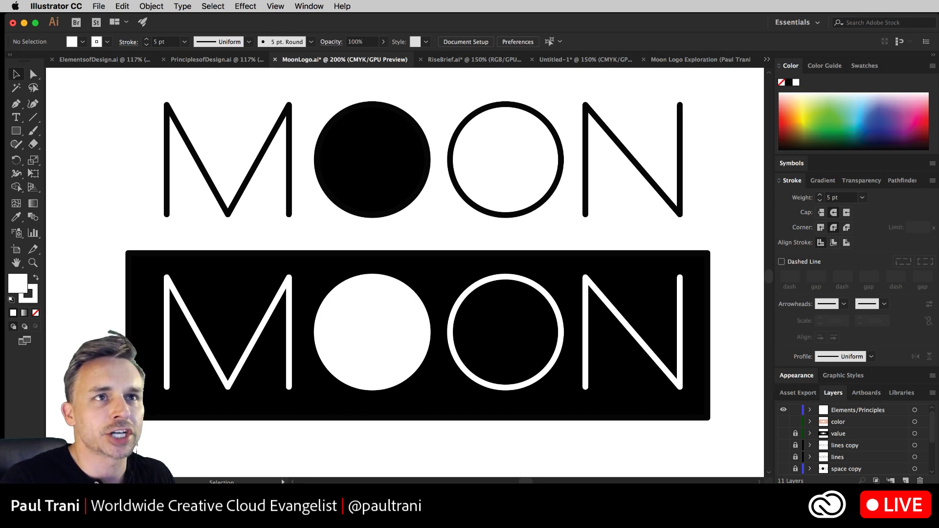
Switch to Chrome, widen the window showing the designer's portfolio site and look through its project list.
{"action": "key", "text": "super+Tab"}
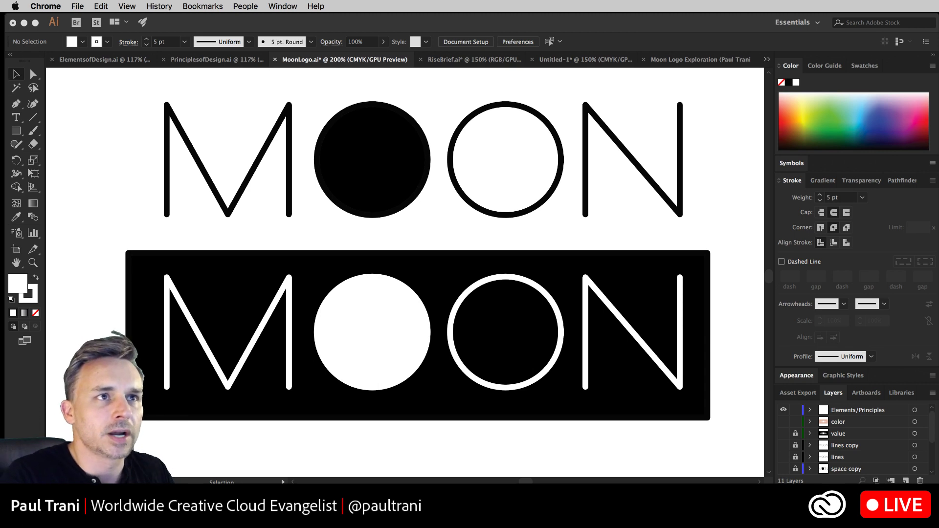
{"action": "mouse_move", "coordinate": [938, 83]}
{"action": "left_mouse_down"}
{"action": "mouse_move", "coordinate": [938, 93]}
{"action": "mouse_move", "coordinate": [259, 27]}
{"action": "left_mouse_up"}
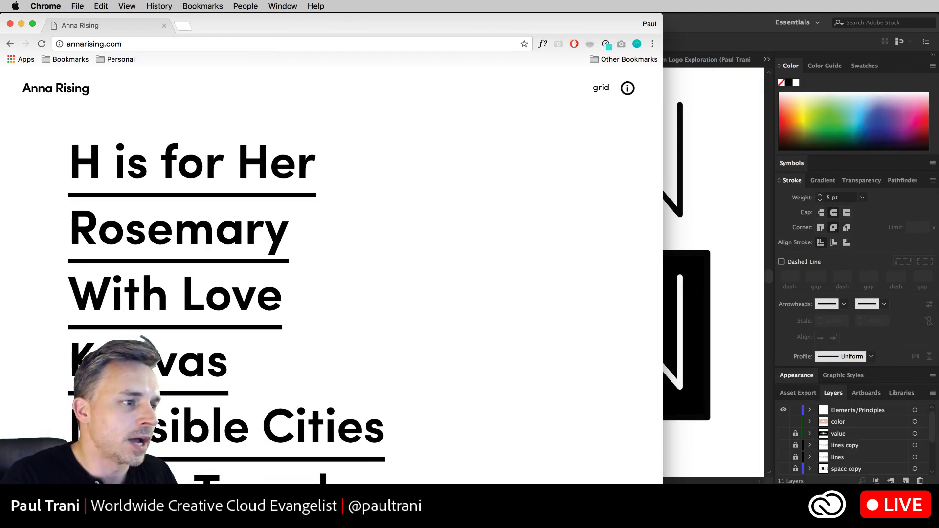
{"action": "left_click_drag", "start_coordinate": [663, 483], "coordinate": [930, 482]}
{"action": "scroll", "coordinate": [514, 234], "scroll_direction": "down", "scroll_amount": 5}
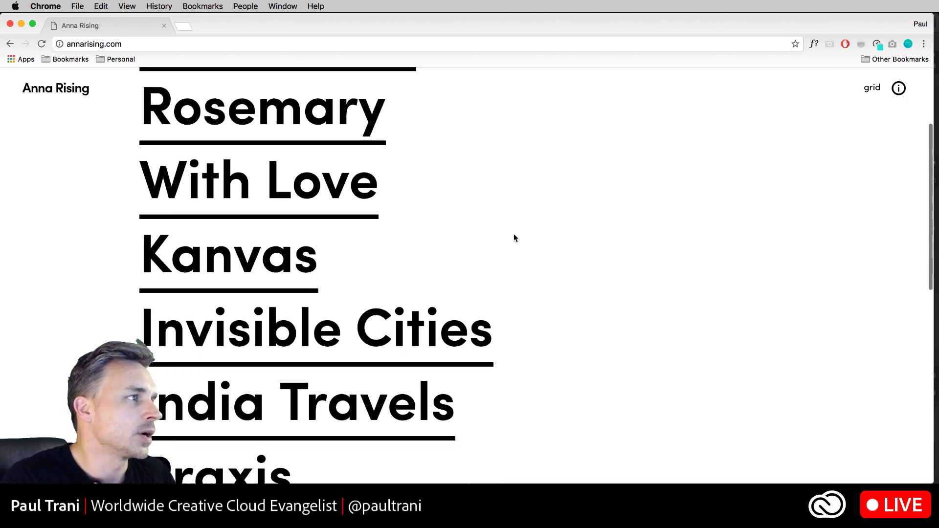
{"action": "scroll", "coordinate": [688, 273], "scroll_direction": "down", "scroll_amount": 1}
{"action": "scroll", "coordinate": [690, 275], "scroll_direction": "up", "scroll_amount": 6}
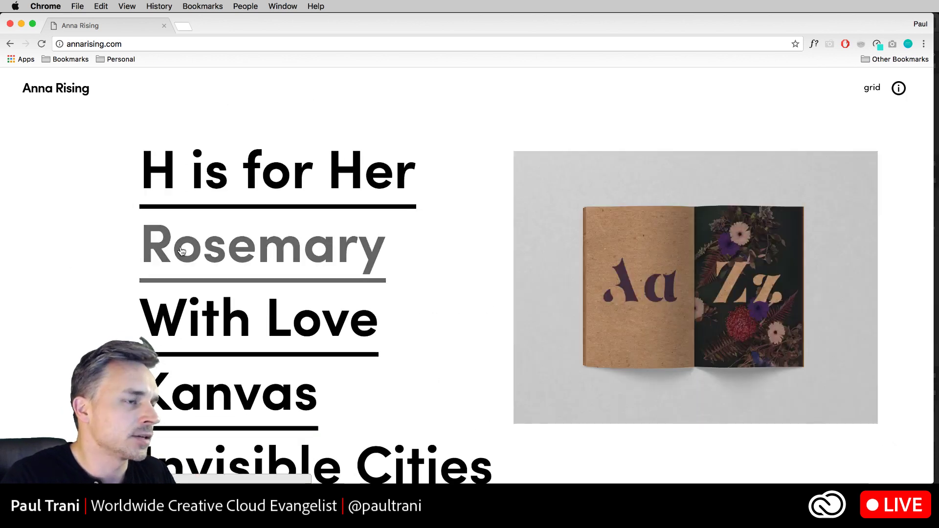
Open the Rosemary typeface project, look at its lettering and return to the Moon logo in Illustrator.
{"action": "left_click", "coordinate": [182, 251]}
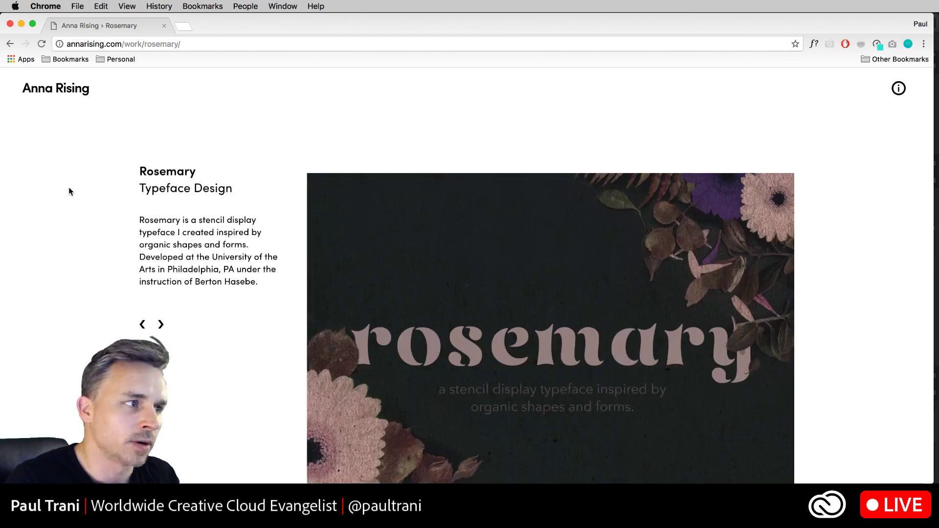
{"action": "scroll", "coordinate": [69, 191], "scroll_direction": "down", "scroll_amount": 3}
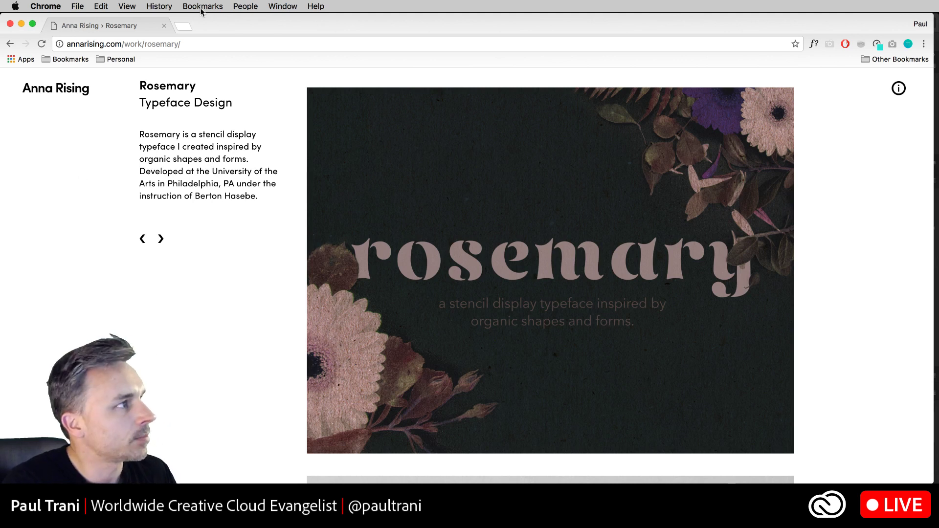
{"action": "left_click_drag", "start_coordinate": [226, 24], "coordinate": [377, 494]}
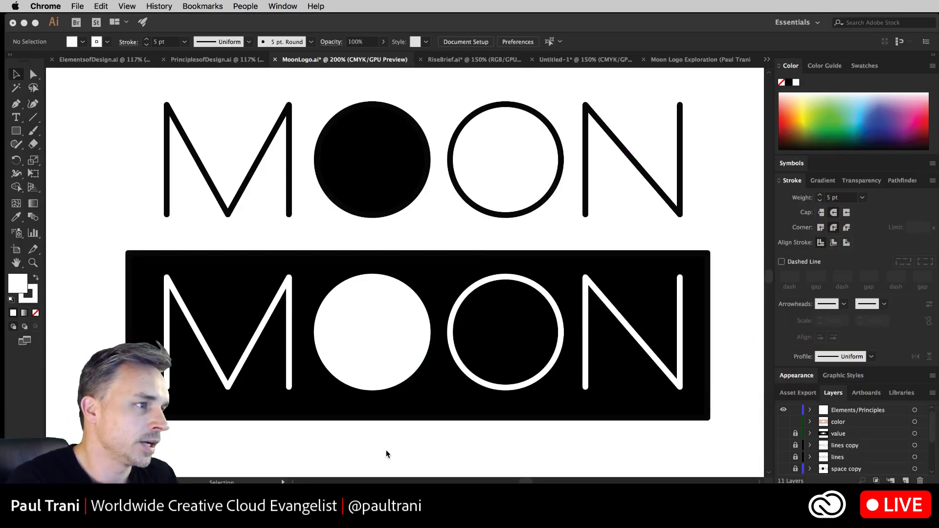
{"action": "left_click", "coordinate": [391, 437]}
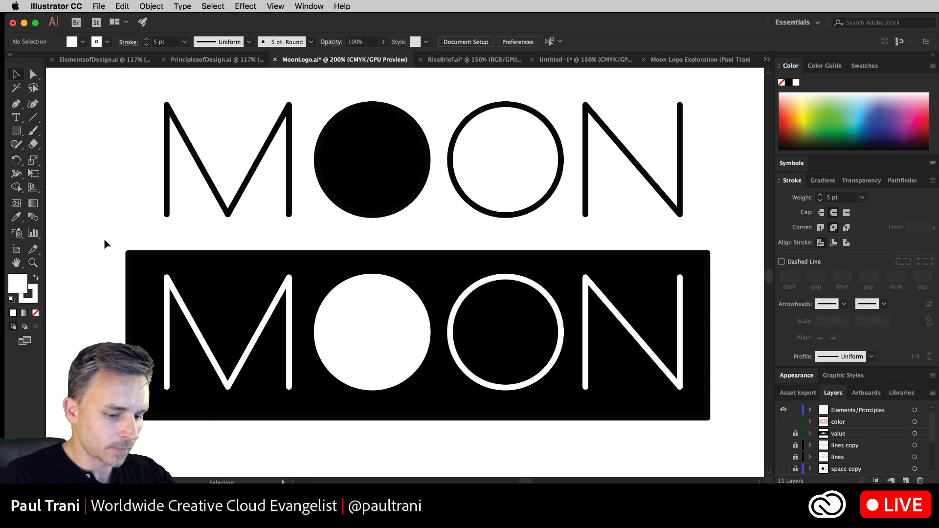
Select all four MOON versions, scale them down to about half size, center them higher on the artboard and deselect them.
{"action": "key", "text": "super+minus"}
{"action": "left_click_drag", "start_coordinate": [316, 197], "coordinate": [313, 268]}
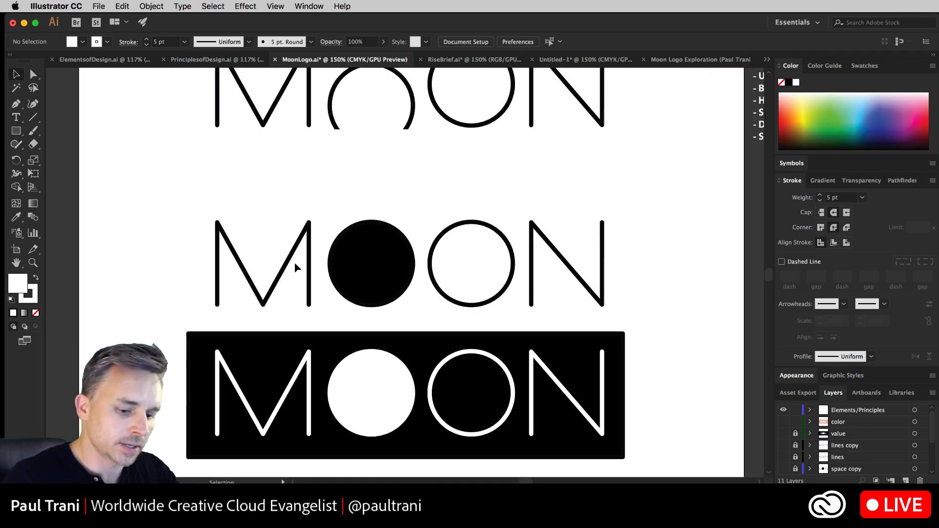
{"action": "key", "text": "super+minus"}
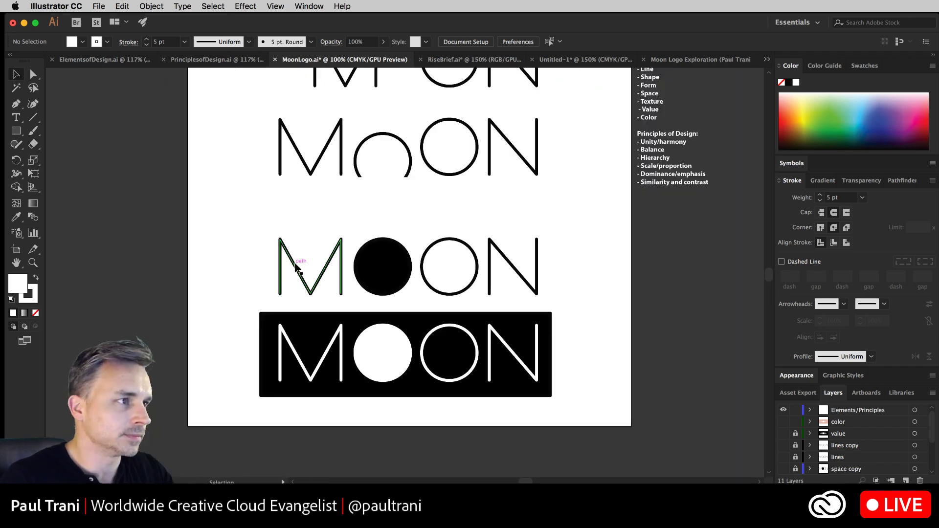
{"action": "left_click", "coordinate": [49, 5]}
{"action": "left_click", "coordinate": [48, 4]}
{"action": "left_click_drag", "start_coordinate": [163, 200], "coordinate": [163, 252]}
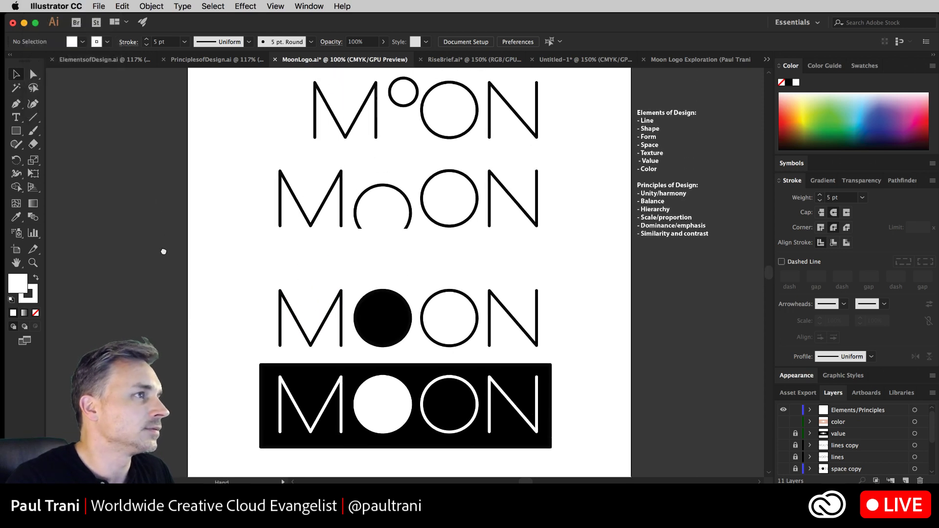
{"action": "left_click_drag", "start_coordinate": [215, 75], "coordinate": [612, 462]}
{"action": "left_click_drag", "start_coordinate": [552, 449], "coordinate": [418, 278]}
{"action": "left_click_drag", "start_coordinate": [311, 255], "coordinate": [382, 278]}
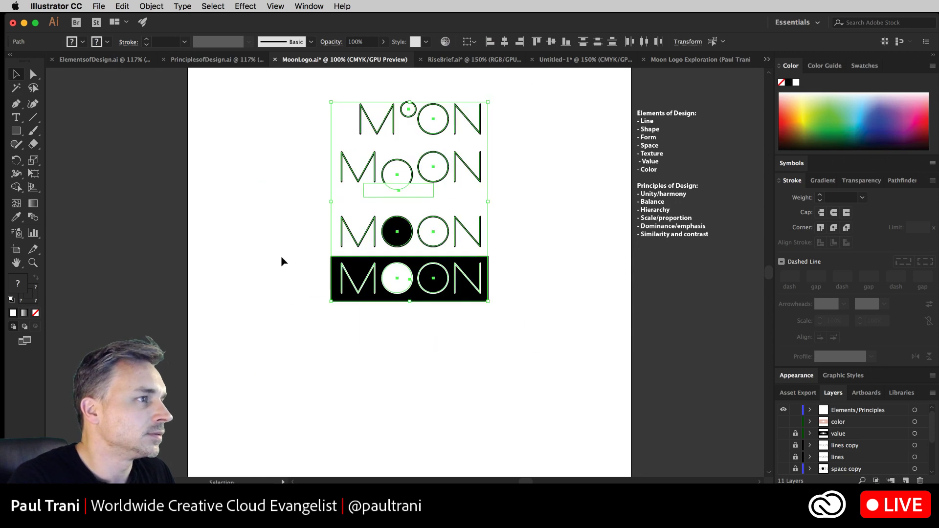
{"action": "left_click", "coordinate": [281, 260]}
Place a duplicate of the white-on-black MOON version directly below the original and deselect it.
{"action": "left_click_drag", "start_coordinate": [289, 266], "coordinate": [592, 353]}
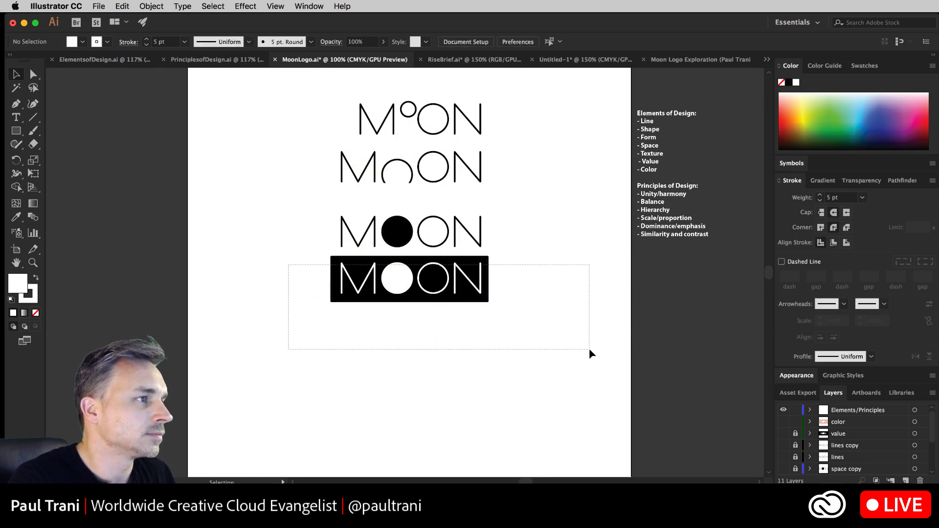
{"action": "left_click_drag", "start_coordinate": [392, 283], "coordinate": [395, 338]}
{"action": "left_click", "coordinate": [292, 324]}
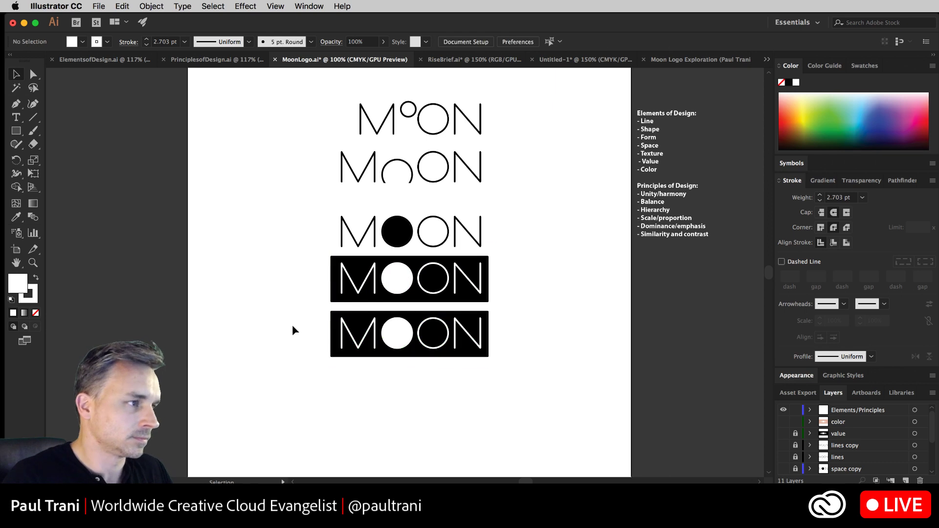
Shrink the lowest version's solid white O to about 24 pt, raise it near the letter tops and move the M in beside it.
{"action": "key", "text": "super+equal"}
{"action": "key", "text": "super+equal"}
{"action": "key", "text": "l"}
{"action": "mouse_move", "coordinate": [394, 389]}
{"action": "left_mouse_down"}
{"action": "mouse_move", "coordinate": [365, 420]}
{"action": "mouse_move", "coordinate": [390, 380]}
{"action": "mouse_move", "coordinate": [401, 381]}
{"action": "left_mouse_up"}
{"action": "left_click_drag", "start_coordinate": [308, 417], "coordinate": [354, 415]}
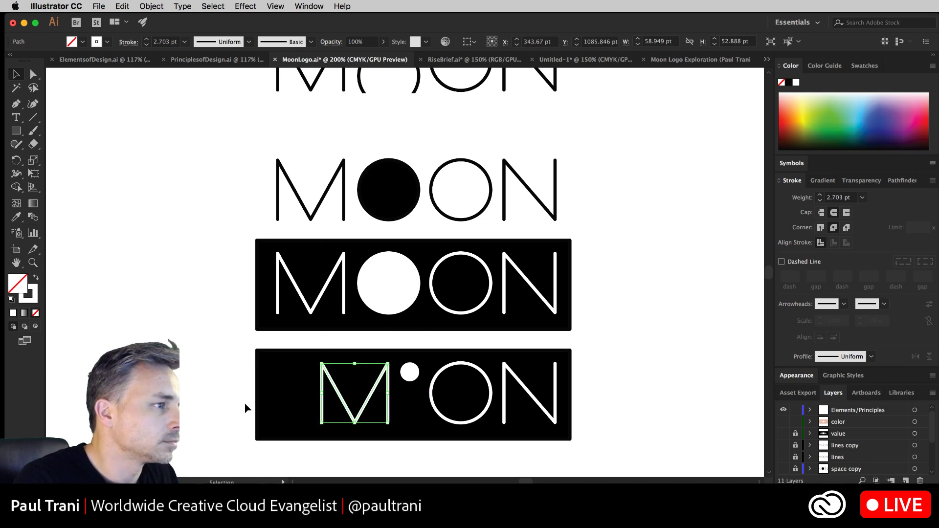
{"action": "left_click", "coordinate": [256, 397]}
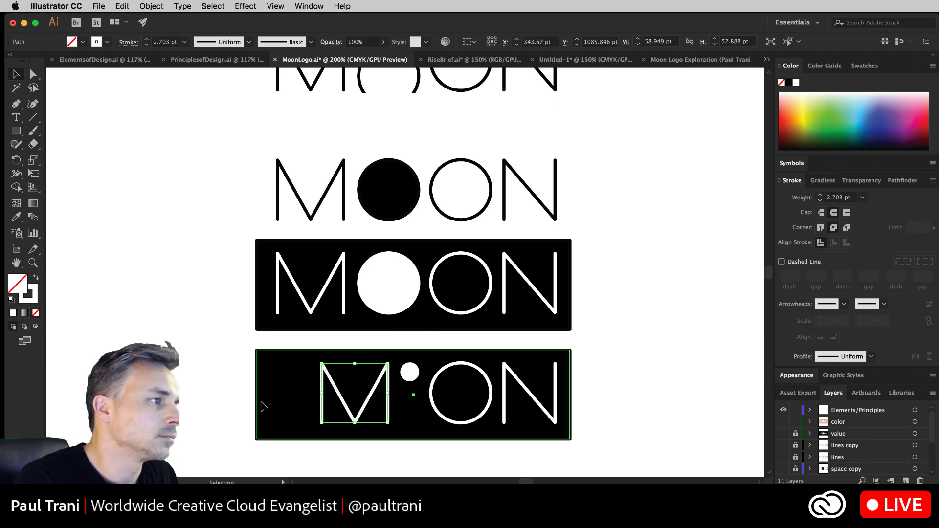
{"action": "left_click", "coordinate": [410, 372]}
{"action": "left_click_drag", "start_coordinate": [400, 390], "coordinate": [403, 370]}
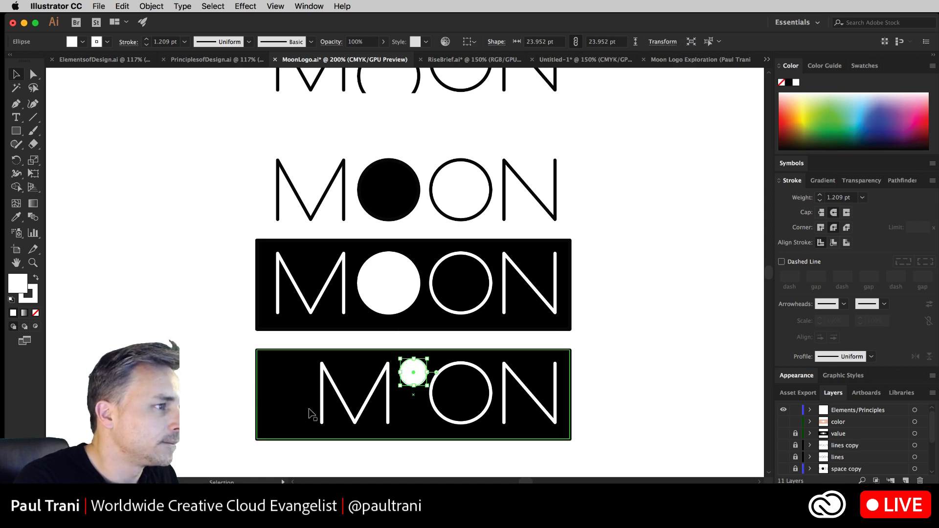
Narrow the lowest black rectangle from its left side to fit the shifted M and deselect it.
{"action": "left_click", "coordinate": [261, 406]}
{"action": "left_click_drag", "start_coordinate": [257, 395], "coordinate": [298, 395]}
{"action": "left_click", "coordinate": [235, 395]}
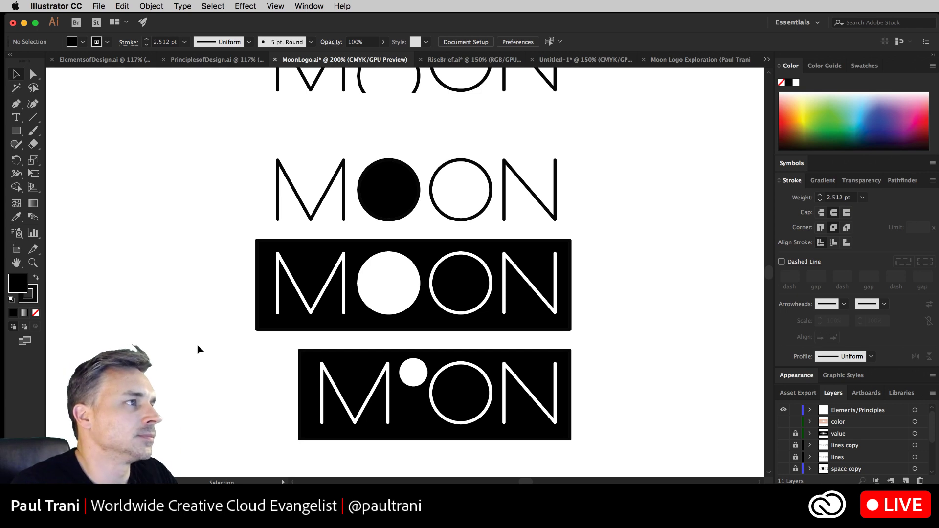
Place a duplicate of the lettering with the cut-off O, including its white rectangle, to the left of the original and deselect it.
{"action": "scroll", "coordinate": [220, 315], "scroll_direction": "up", "scroll_amount": 10}
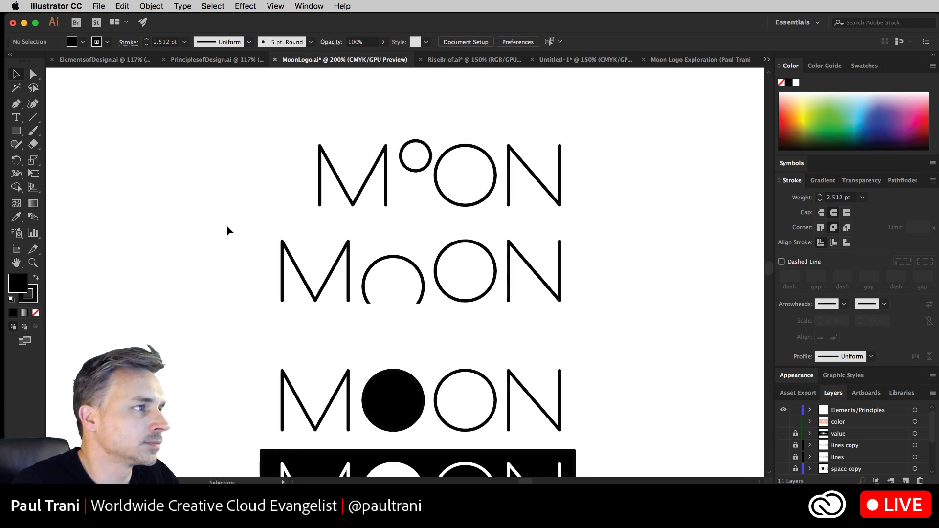
{"action": "left_click_drag", "start_coordinate": [227, 230], "coordinate": [635, 336]}
{"action": "left_click_drag", "start_coordinate": [334, 274], "coordinate": [259, 296]}
{"action": "left_click", "coordinate": [342, 155]}
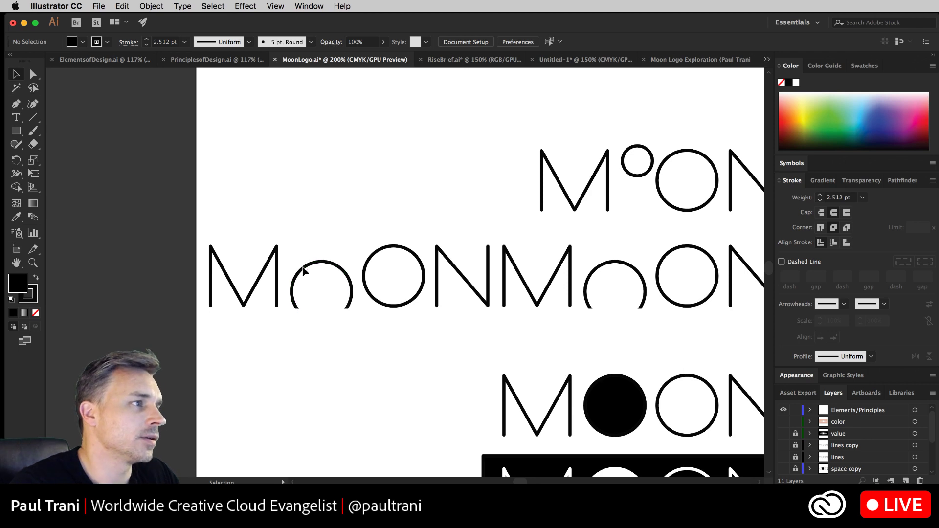
Raise the left duplicate's cut-off O in line with the other letters and enlarge the white rectangle to mask the bottoms of all four letters.
{"action": "left_click_drag", "start_coordinate": [303, 270], "coordinate": [301, 259]}
{"action": "left_click", "coordinate": [262, 334]}
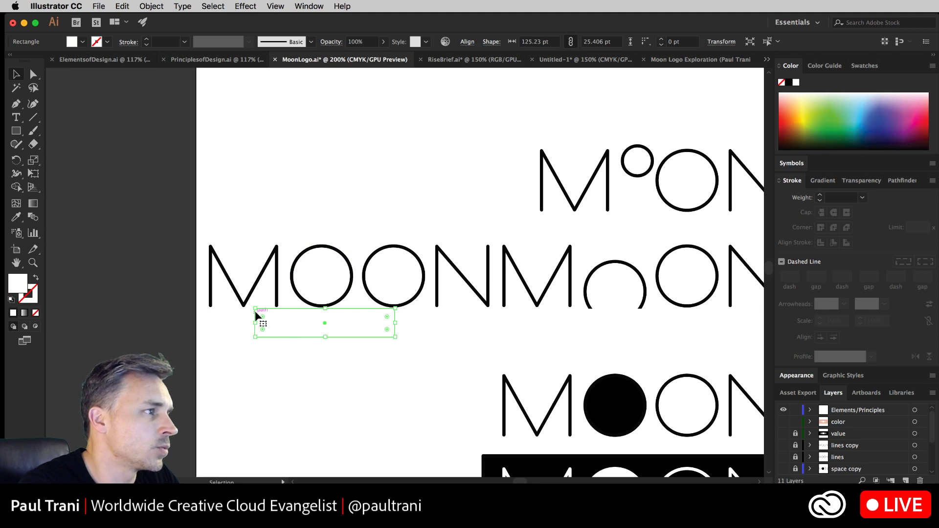
{"action": "left_click_drag", "start_coordinate": [257, 310], "coordinate": [205, 296]}
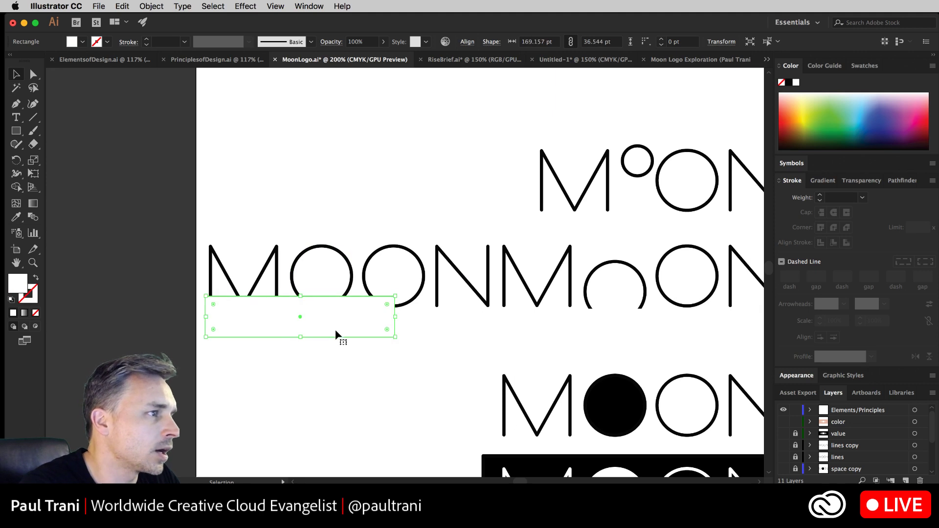
{"action": "left_click_drag", "start_coordinate": [395, 339], "coordinate": [494, 338]}
{"action": "left_click", "coordinate": [338, 196]}
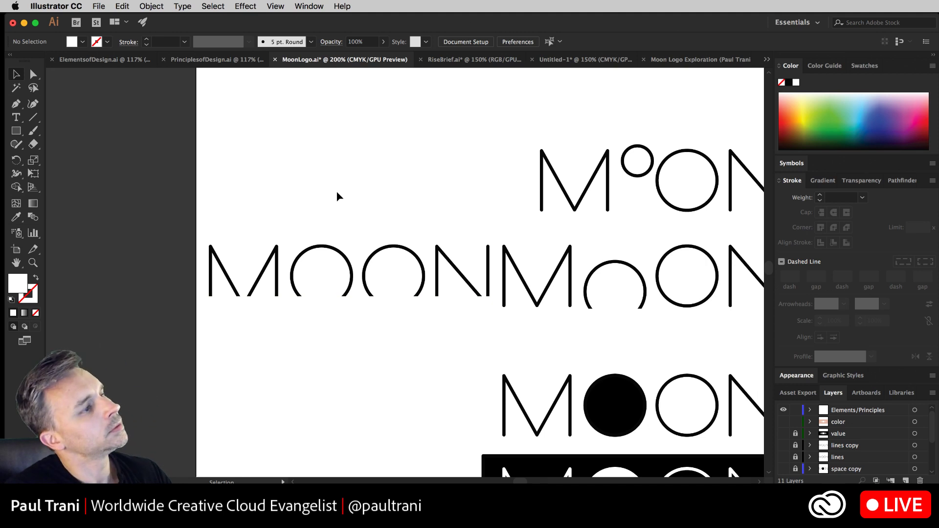
Nudge the M and first O of the masked lettering slightly right, shift the M a little further right and deselect it.
{"action": "left_click_drag", "start_coordinate": [354, 182], "coordinate": [321, 168]}
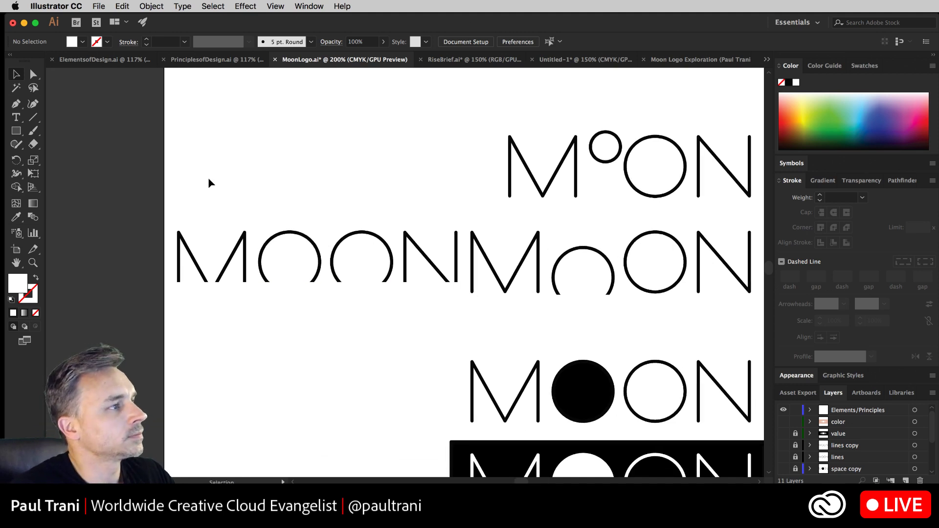
{"action": "left_click_drag", "start_coordinate": [287, 241], "coordinate": [290, 252]}
{"action": "key", "text": "Right"}
{"action": "key", "text": "Right"}
{"action": "key", "text": "Right"}
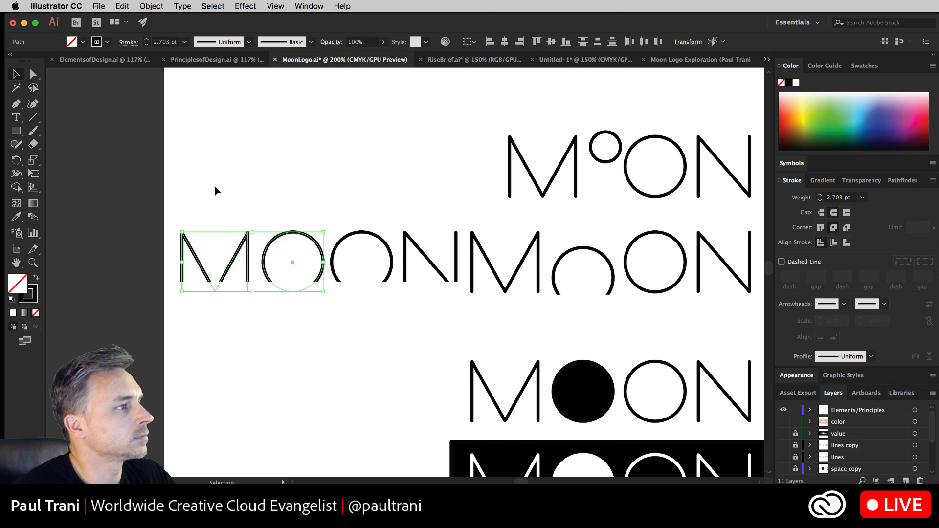
{"action": "left_click_drag", "start_coordinate": [199, 211], "coordinate": [240, 276]}
{"action": "key", "text": "Right"}
{"action": "key", "text": "Right"}
{"action": "key", "text": "Right"}
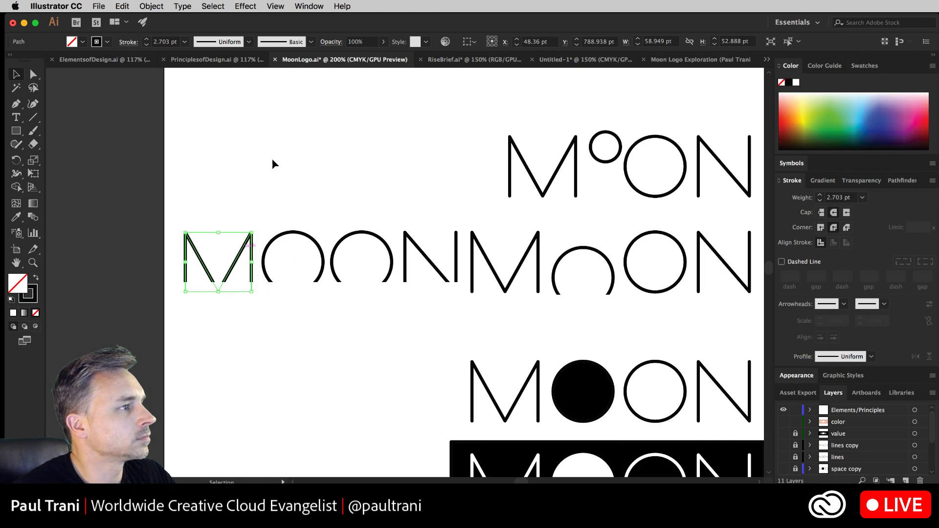
{"action": "left_click", "coordinate": [269, 160]}
Raise the first O of the masked lettering well above the tops of the neighbouring letters and deselect it.
{"action": "left_click", "coordinate": [275, 240]}
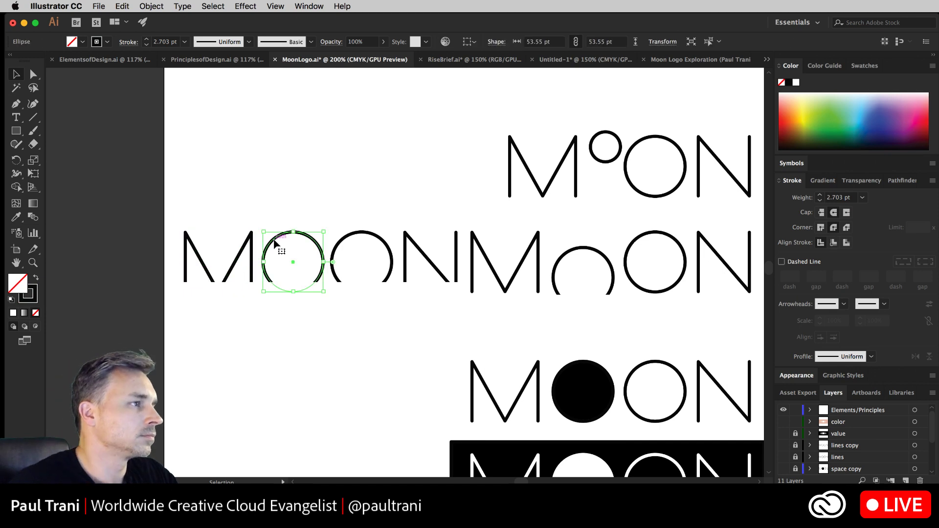
{"action": "key", "text": "shift+Up"}
{"action": "key", "text": "shift+Up"}
{"action": "key", "text": "shift+Up"}
{"action": "key", "text": "shift+Down"}
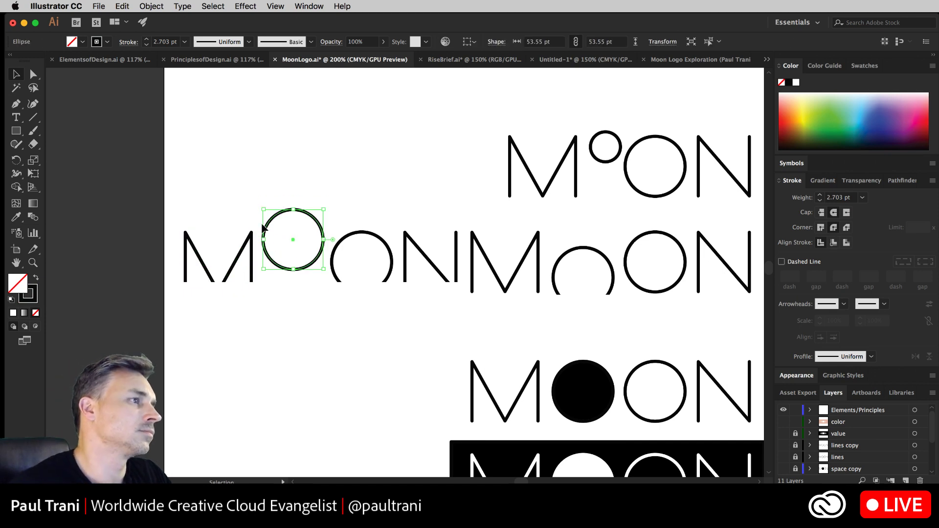
{"action": "left_click", "coordinate": [255, 176]}
Extend the artboard's left edge outward to make more room beside the masked lettering.
{"action": "left_click_drag", "start_coordinate": [256, 176], "coordinate": [257, 180]}
{"action": "left_click_drag", "start_coordinate": [436, 335], "coordinate": [453, 343]}
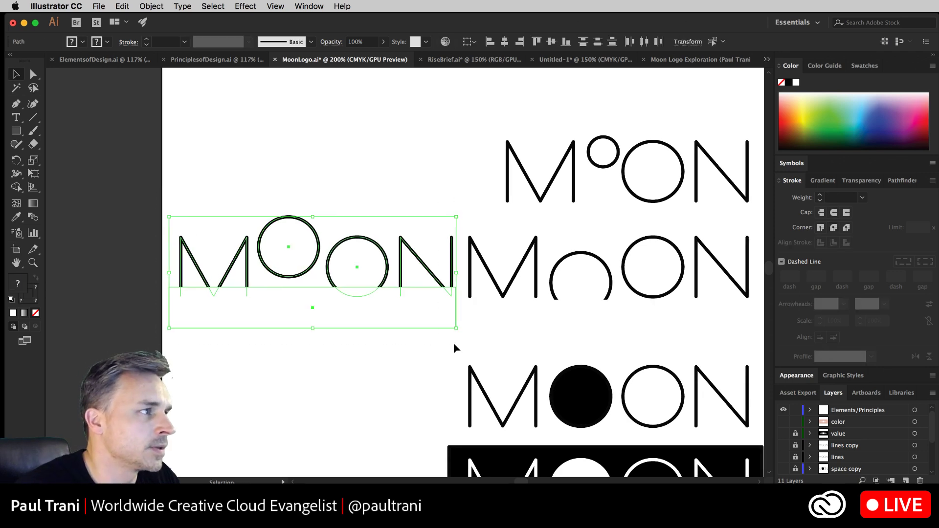
{"action": "left_click", "coordinate": [257, 175]}
{"action": "left_click", "coordinate": [16, 249]}
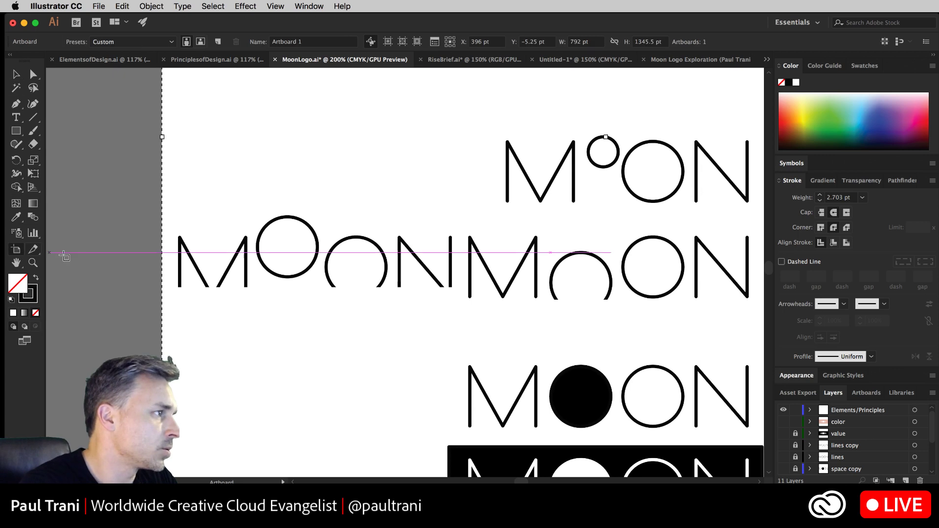
{"action": "left_click_drag", "start_coordinate": [163, 267], "coordinate": [92, 267]}
{"action": "left_click", "coordinate": [14, 73]}
Shift the masked raised-O lettering with its white rectangle left, away from the neighbouring version, and deselect it.
{"action": "left_click_drag", "start_coordinate": [136, 199], "coordinate": [446, 322]}
{"action": "key", "text": "shift+Left"}
{"action": "key", "text": "shift+Left"}
{"action": "key", "text": "shift+Left"}
{"action": "key", "text": "shift+Left"}
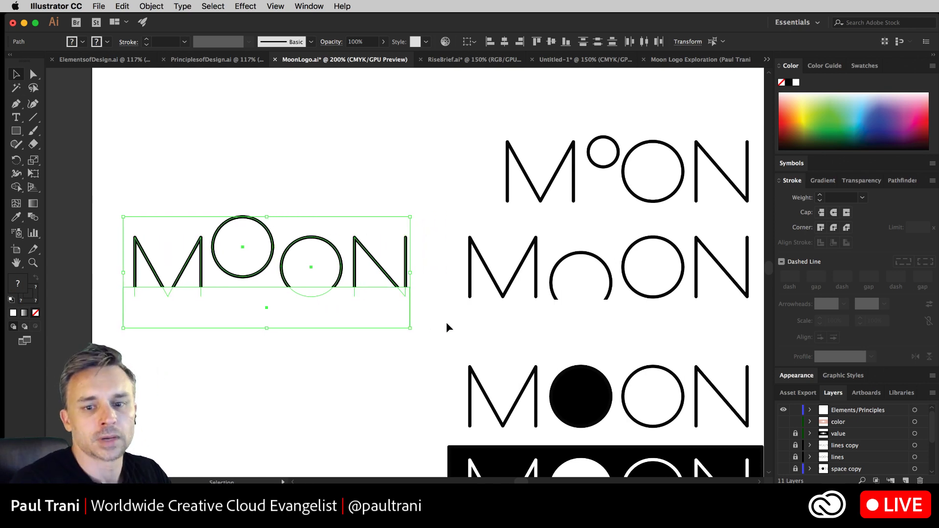
{"action": "left_click", "coordinate": [283, 171]}
Place a duplicate of the raised-O letters without the white rectangle above the original and lower its first O in line with the letters.
{"action": "left_click_drag", "start_coordinate": [284, 171], "coordinate": [306, 238]}
{"action": "left_click_drag", "start_coordinate": [169, 276], "coordinate": [334, 347]}
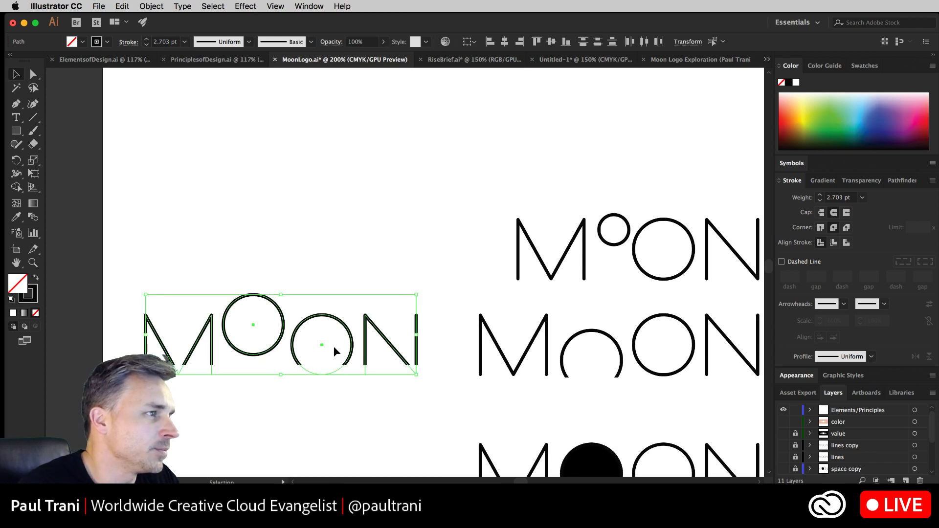
{"action": "left_click_drag", "start_coordinate": [251, 359], "coordinate": [253, 233]}
{"action": "left_click", "coordinate": [234, 172]}
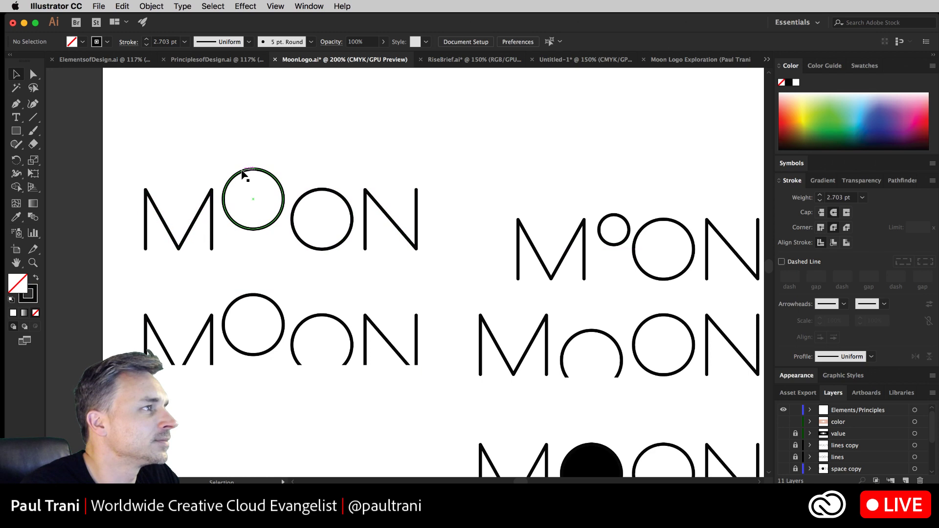
{"action": "left_click_drag", "start_coordinate": [246, 176], "coordinate": [247, 195]}
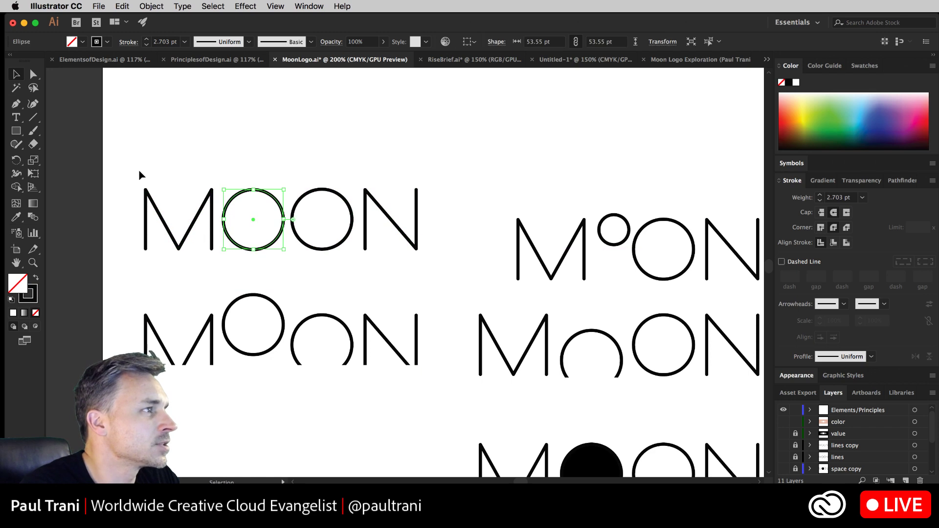
Scale the duplicated MOON lettering down proportionally to slightly less than half its size, with a 1.241 pt stroke, and deselect it.
{"action": "left_click_drag", "start_coordinate": [132, 166], "coordinate": [382, 226]}
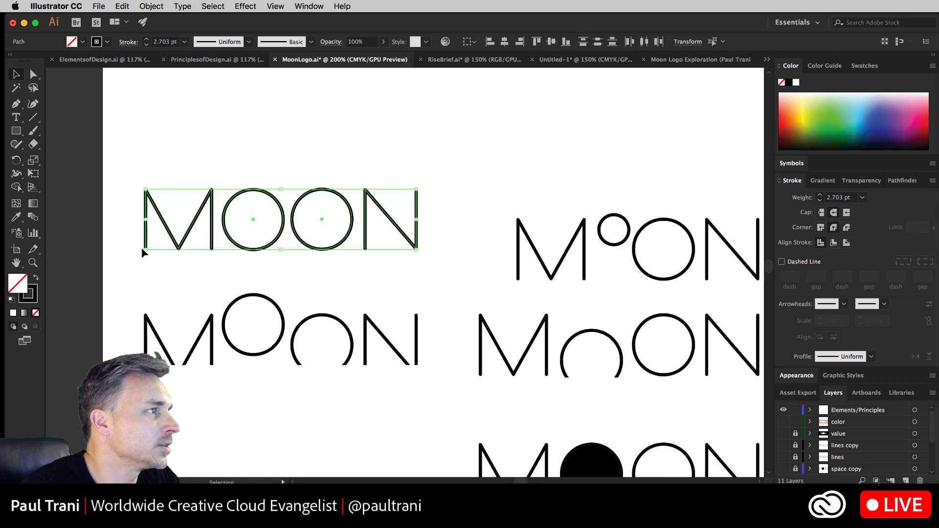
{"action": "mouse_move", "coordinate": [143, 251]}
{"action": "left_mouse_down"}
{"action": "mouse_move", "coordinate": [241, 248]}
{"action": "mouse_move", "coordinate": [292, 216]}
{"action": "mouse_move", "coordinate": [248, 212]}
{"action": "left_mouse_up"}
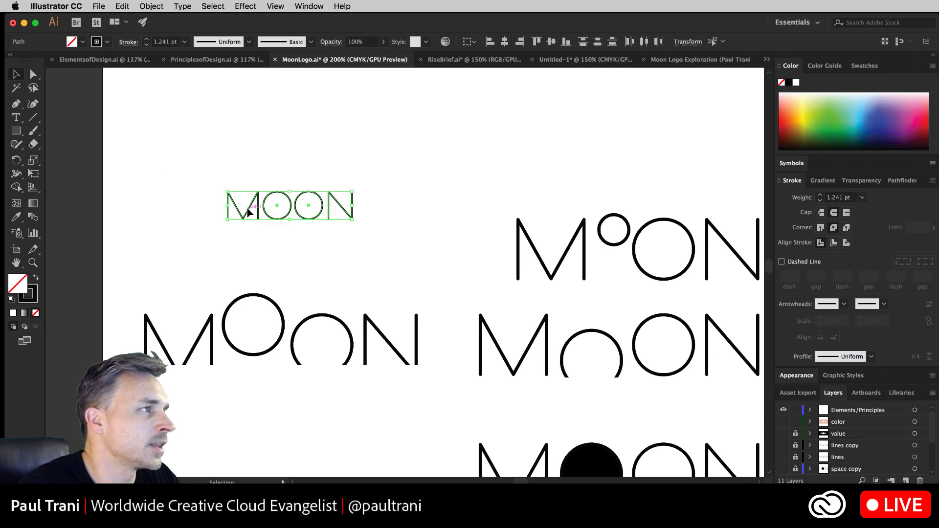
{"action": "left_click", "coordinate": [157, 177]}
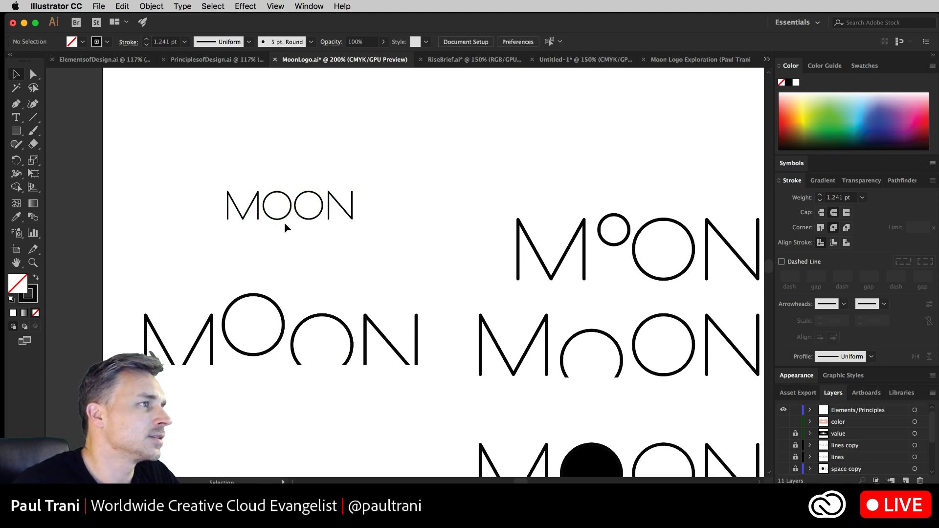
{"action": "left_click", "coordinate": [16, 132]}
{"action": "left_click", "coordinate": [43, 144]}
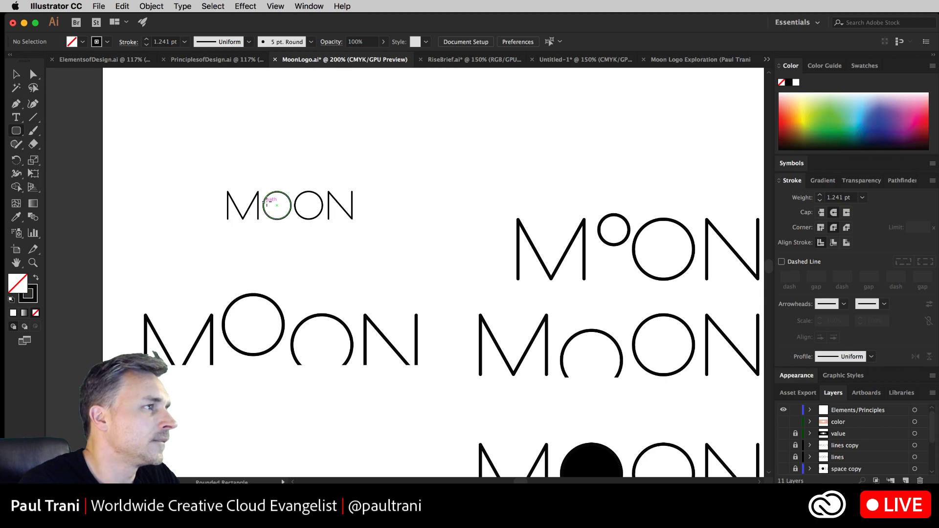
{"action": "left_click_drag", "start_coordinate": [292, 206], "coordinate": [369, 283]}
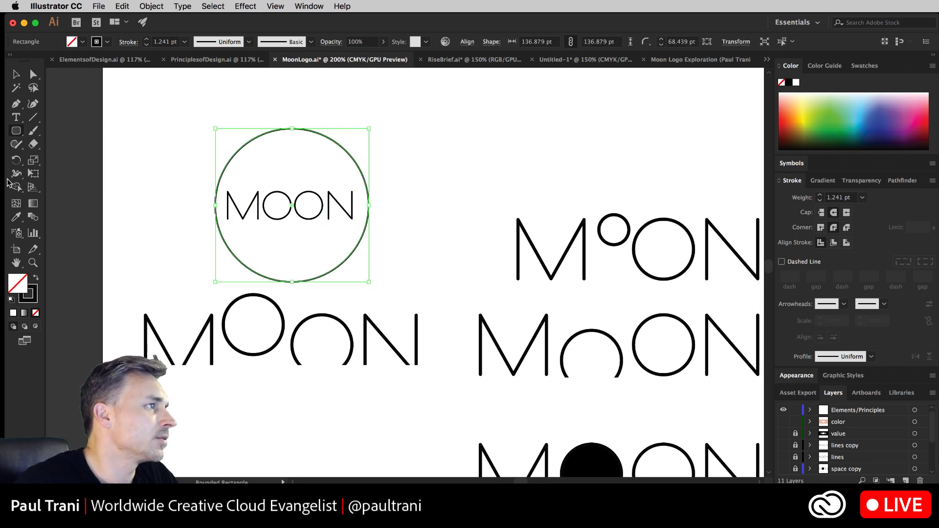
{"action": "key", "text": "Delete"}
Draw an unfilled circle about 137 pt in diameter centred around the small MOON lettering and deselect it.
{"action": "left_click", "coordinate": [17, 132]}
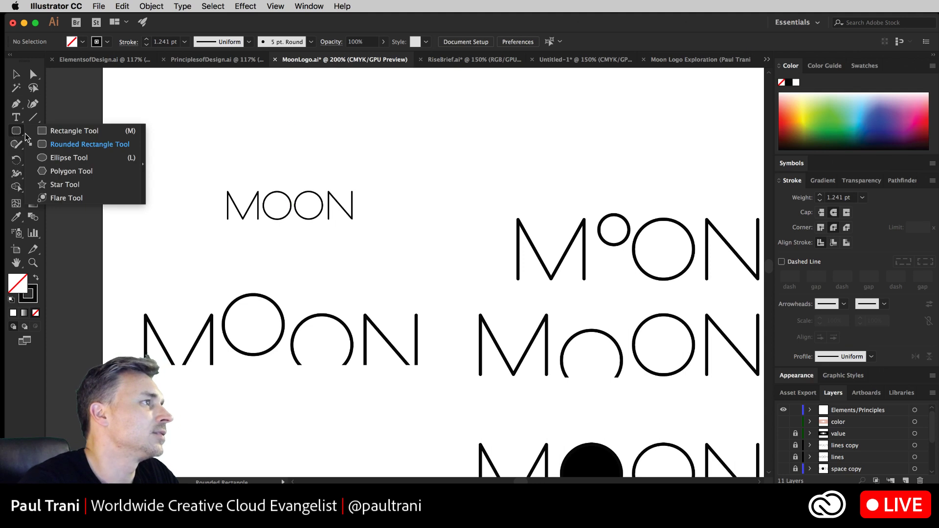
{"action": "left_click", "coordinate": [44, 156]}
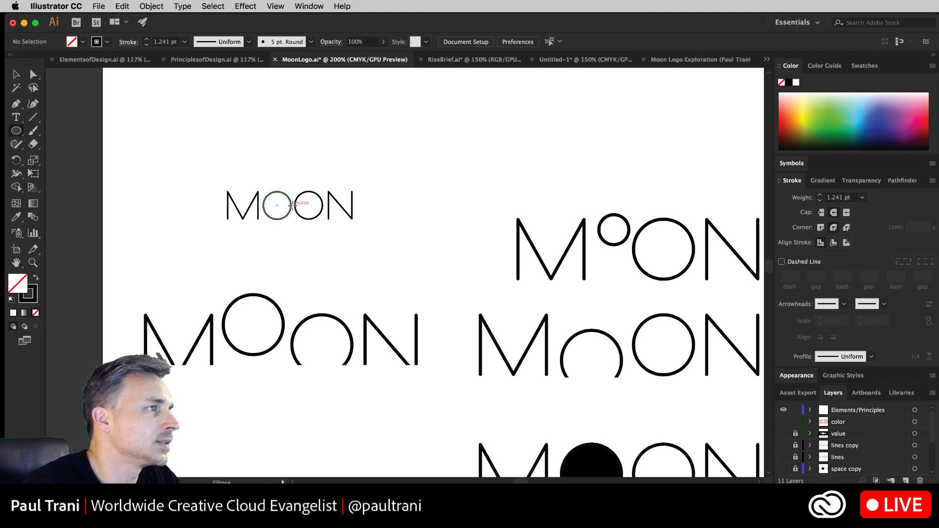
{"action": "left_click_drag", "start_coordinate": [293, 207], "coordinate": [368, 282]}
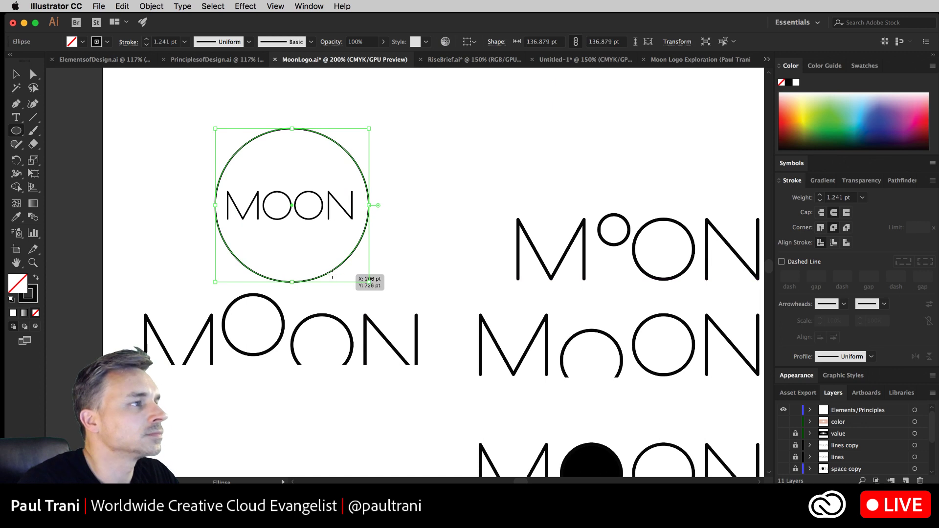
{"action": "left_click", "coordinate": [15, 76]}
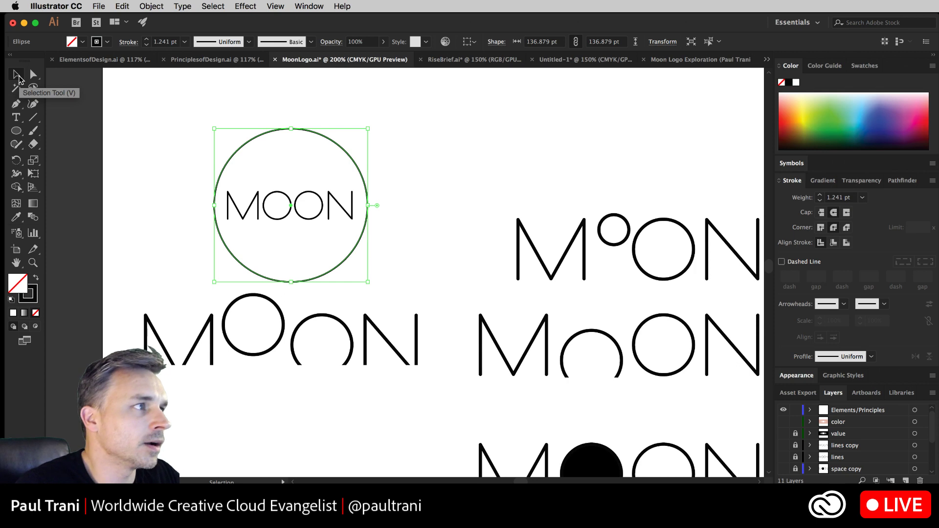
{"action": "left_click", "coordinate": [145, 178]}
Move the circle and its small MOON lettering together toward the artboard's upper-left area and deselect them.
{"action": "left_click_drag", "start_coordinate": [163, 180], "coordinate": [159, 272]}
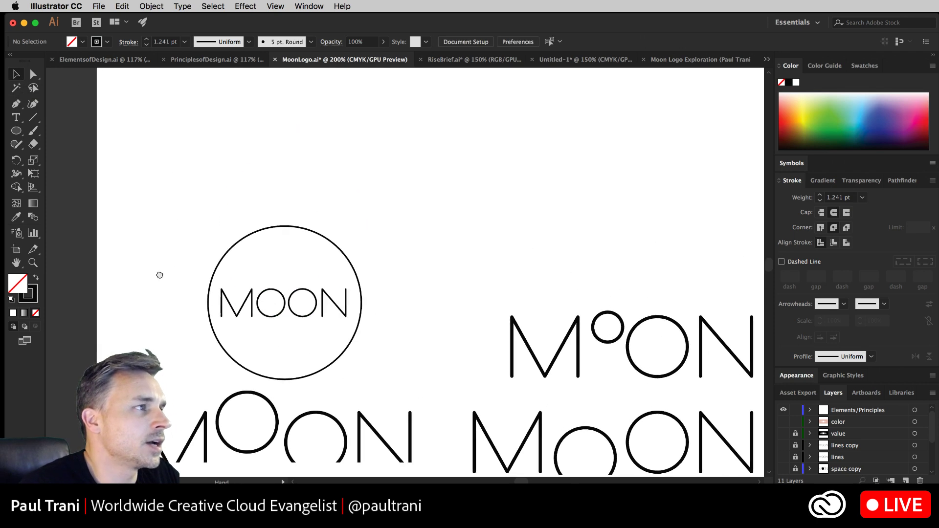
{"action": "left_click_drag", "start_coordinate": [229, 228], "coordinate": [356, 334]}
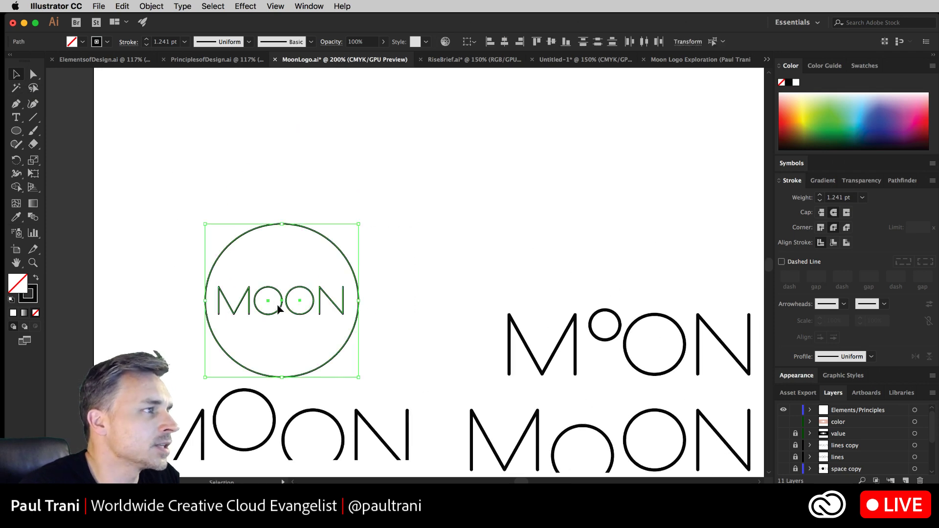
{"action": "left_click_drag", "start_coordinate": [220, 310], "coordinate": [156, 217]}
{"action": "key", "text": "super+Tab"}
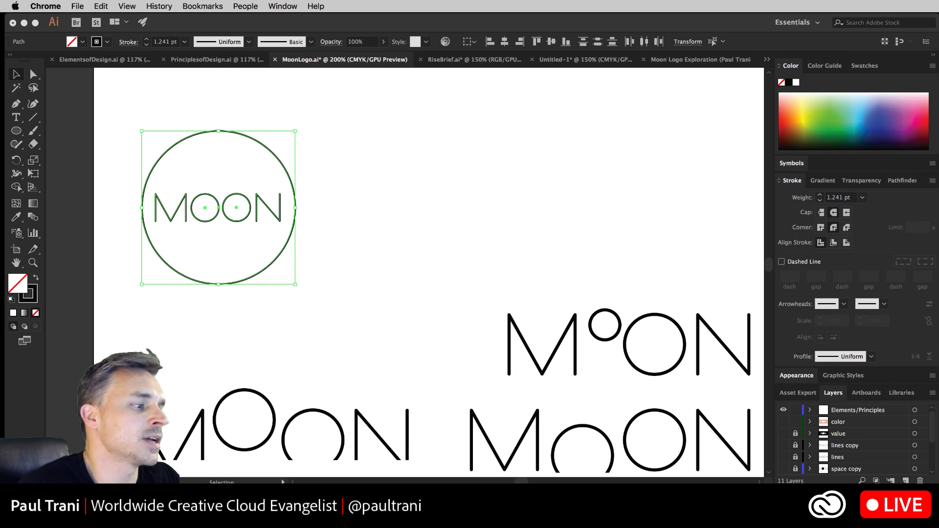
{"action": "left_click", "coordinate": [275, 333]}
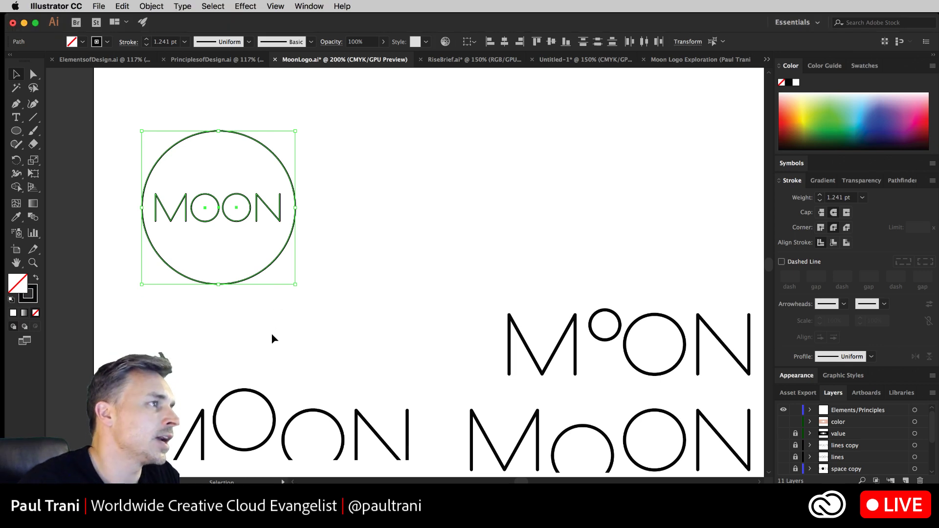
{"action": "left_click", "coordinate": [270, 337]}
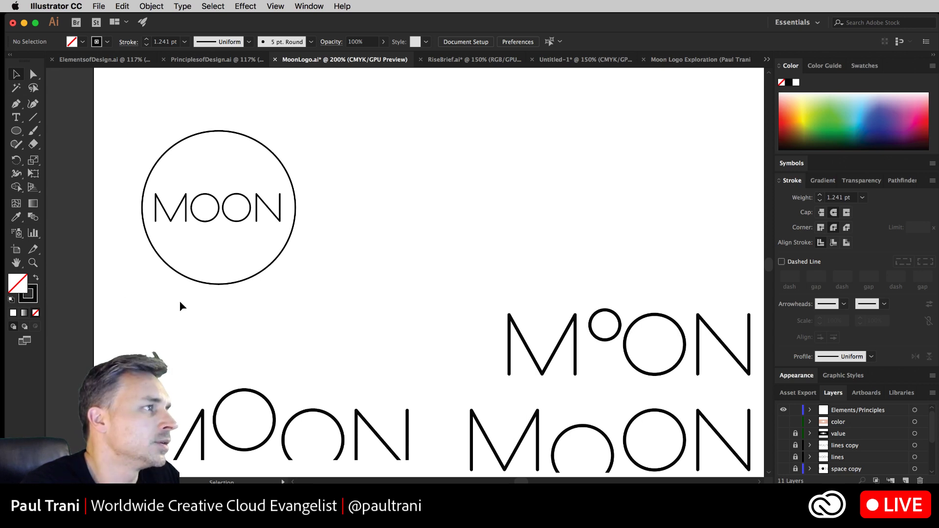
Place a duplicate of the raised-O letters to the right of the circled logo and lower its first O in line with the letters.
{"action": "left_click_drag", "start_coordinate": [206, 372], "coordinate": [438, 447]}
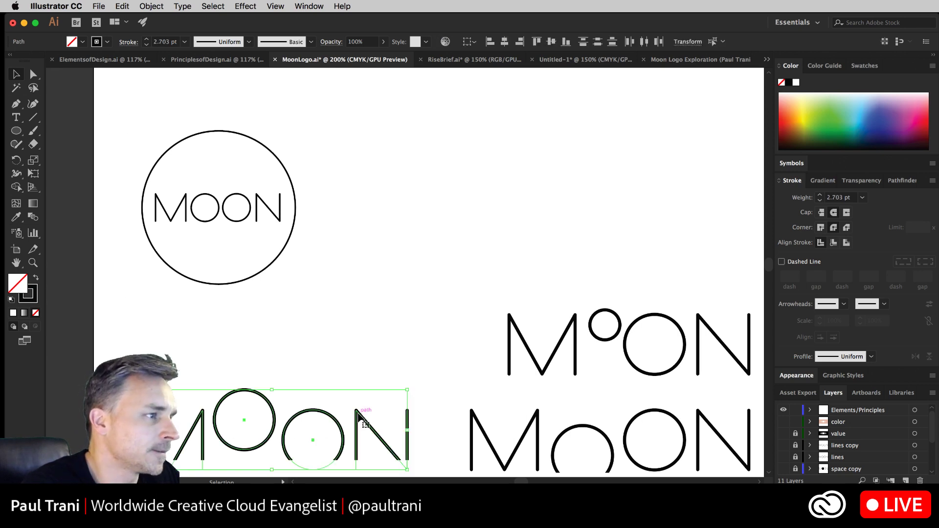
{"action": "left_click_drag", "start_coordinate": [359, 415], "coordinate": [586, 187]}
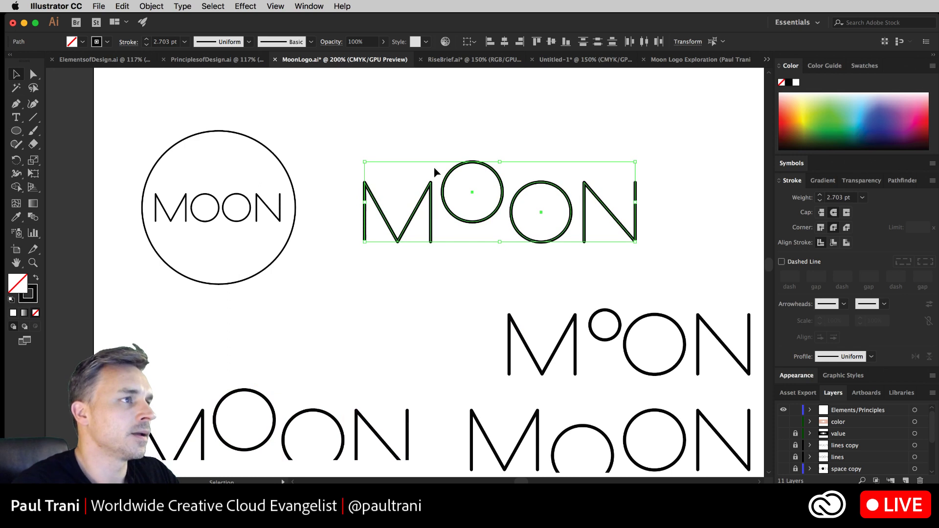
{"action": "left_click", "coordinate": [435, 168]}
{"action": "left_click_drag", "start_coordinate": [446, 182], "coordinate": [445, 201]}
Review the Elements of Design and Principles of Design lists beside the artboard and return to the new MOON lettering.
{"action": "left_click_drag", "start_coordinate": [641, 157], "coordinate": [142, 178]}
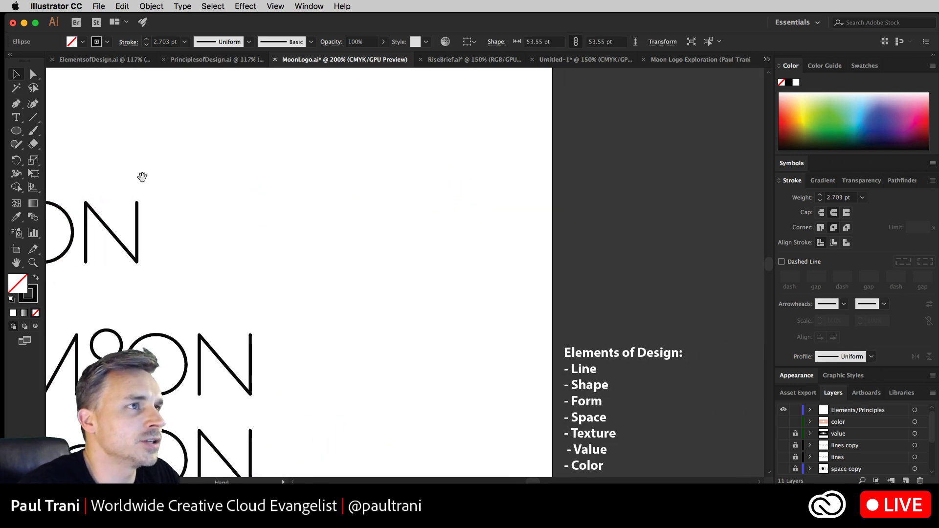
{"action": "left_click_drag", "start_coordinate": [483, 294], "coordinate": [473, 104]}
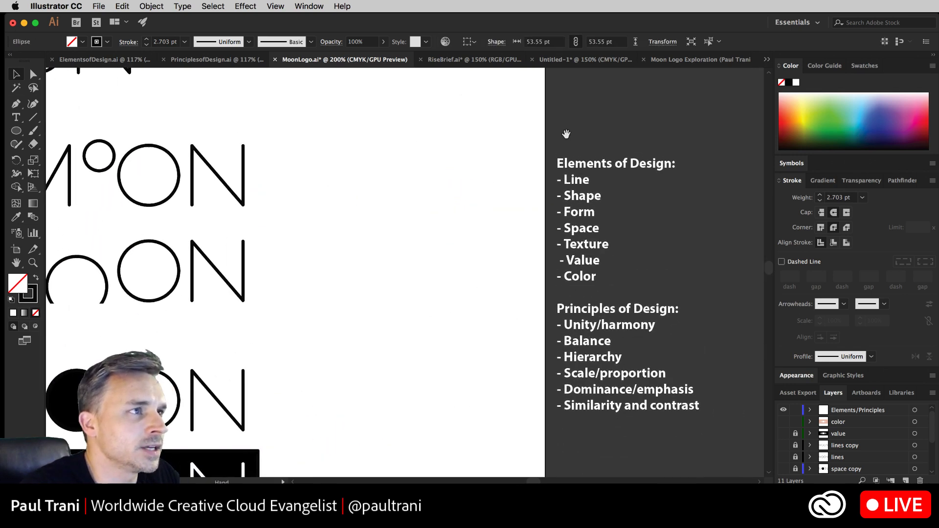
{"action": "left_click", "coordinate": [570, 434]}
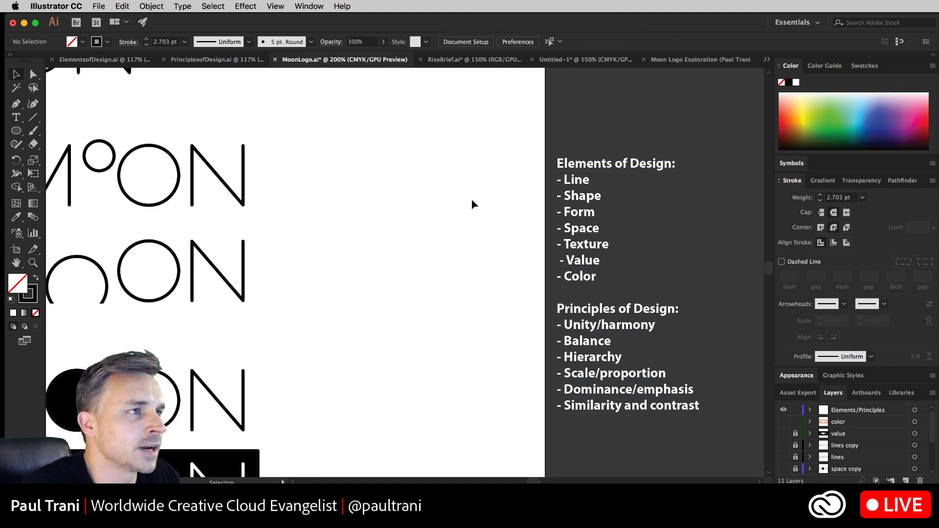
{"action": "key", "text": "alt+super+8"}
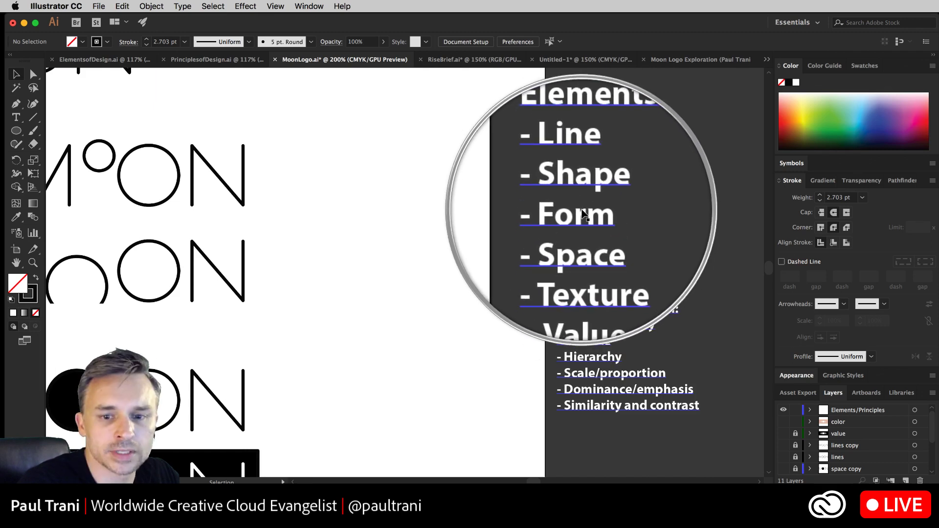
{"action": "left_click_drag", "start_coordinate": [357, 220], "coordinate": [760, 372]}
{"action": "left_click_drag", "start_coordinate": [336, 283], "coordinate": [348, 337]}
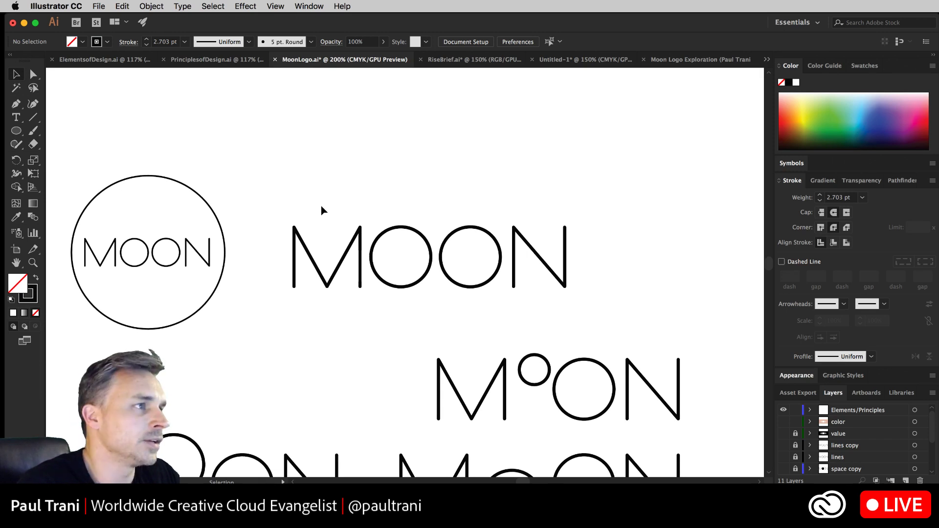
Fill the first O of the upper MOON lettering black and overlay a white, strokeless duplicate offset diagonally down to the right.
{"action": "key", "text": "super+equal"}
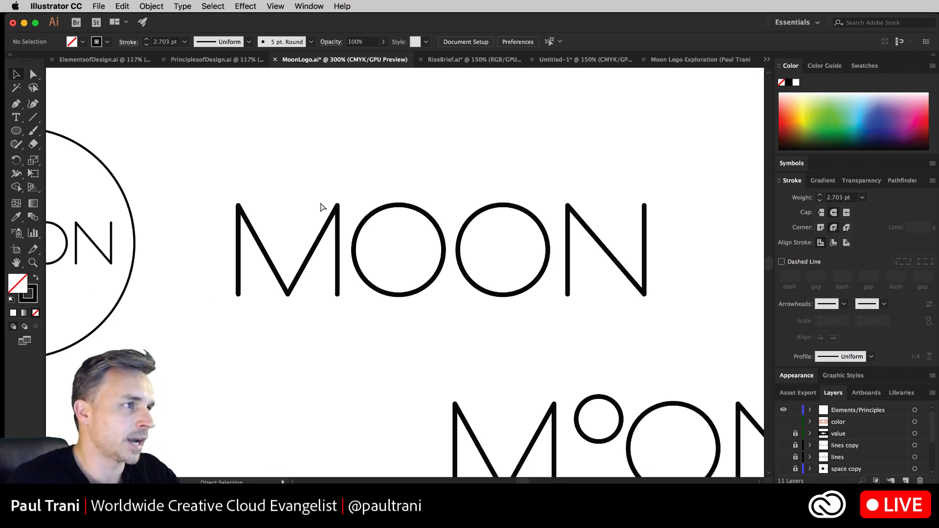
{"action": "left_click", "coordinate": [392, 205]}
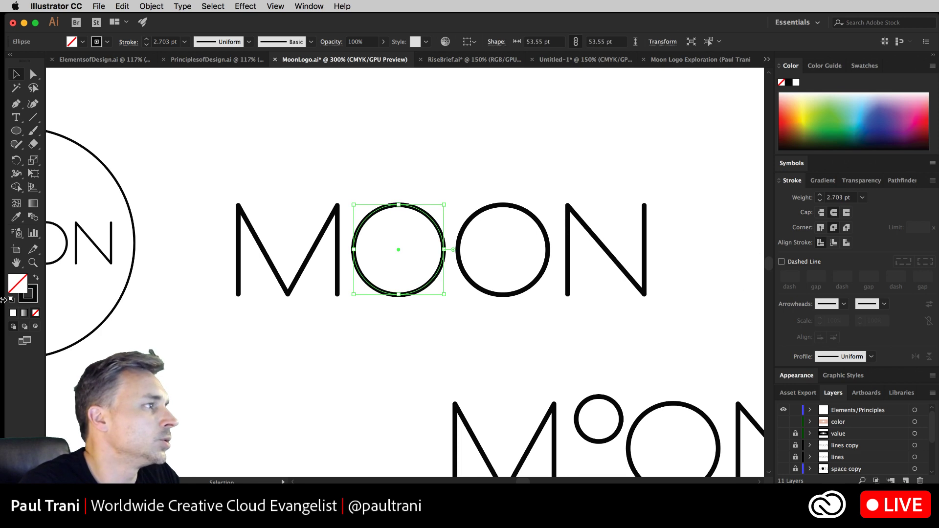
{"action": "left_click", "coordinate": [788, 82]}
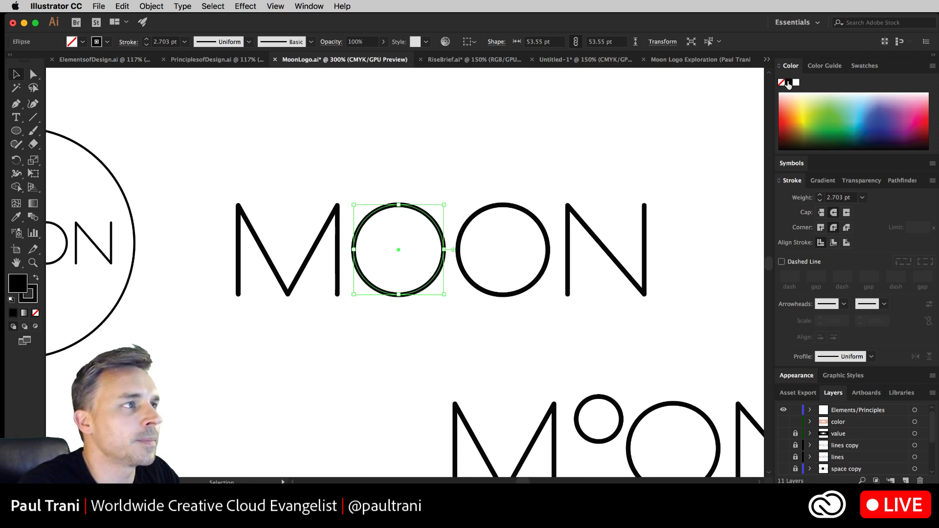
{"action": "left_click_drag", "start_coordinate": [386, 244], "coordinate": [404, 262]}
{"action": "left_click", "coordinate": [796, 82]}
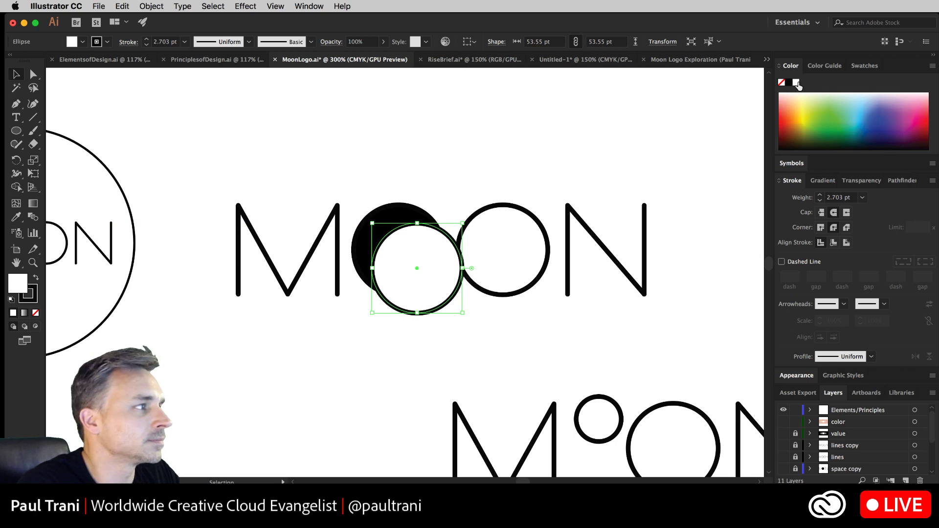
{"action": "left_click", "coordinate": [24, 301]}
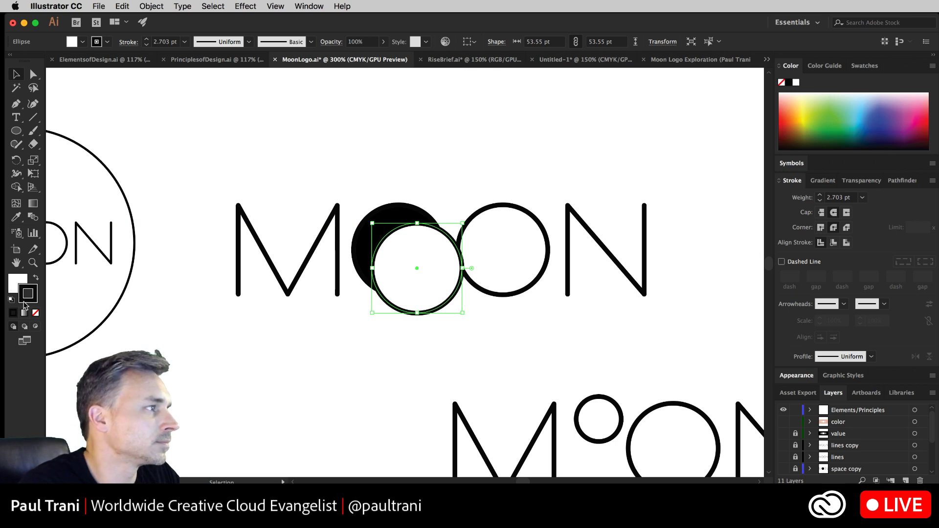
{"action": "left_click", "coordinate": [35, 314]}
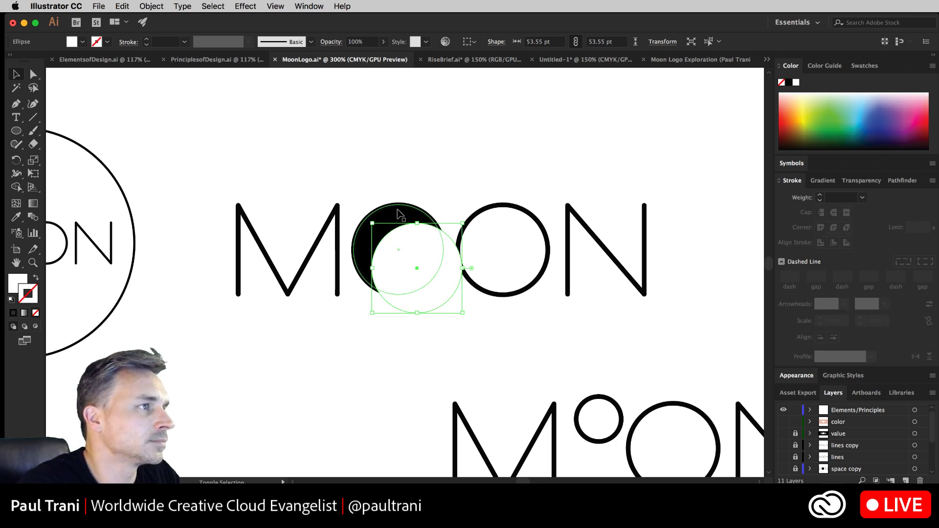
Bring the second O to the front so the white circle no longer covers its edge, and deselect it.
{"action": "left_click", "coordinate": [486, 209]}
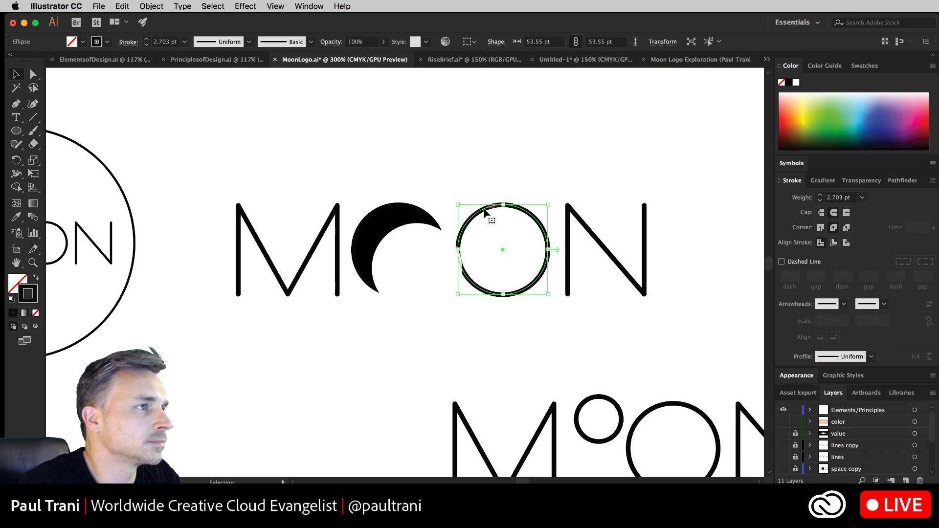
{"action": "right_click", "coordinate": [486, 211]}
{"action": "mouse_move", "coordinate": [563, 381]}
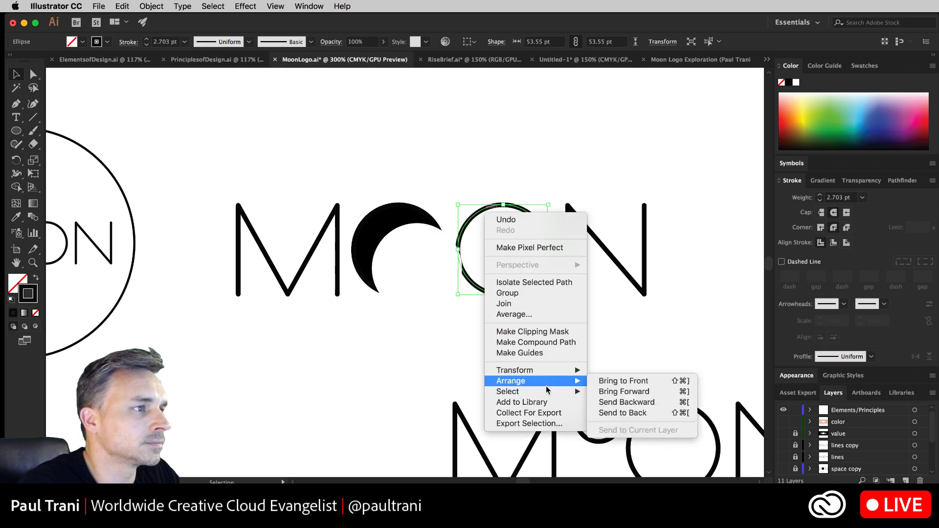
{"action": "left_click", "coordinate": [612, 381]}
{"action": "left_click", "coordinate": [300, 373]}
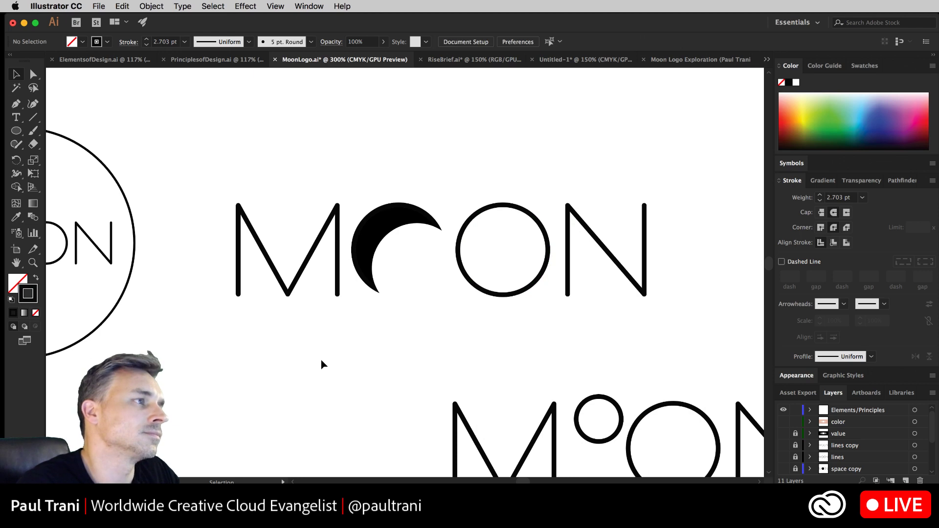
Remove the black fill from the first O behind the white circle, leaving only its outline.
{"action": "left_click", "coordinate": [394, 267]}
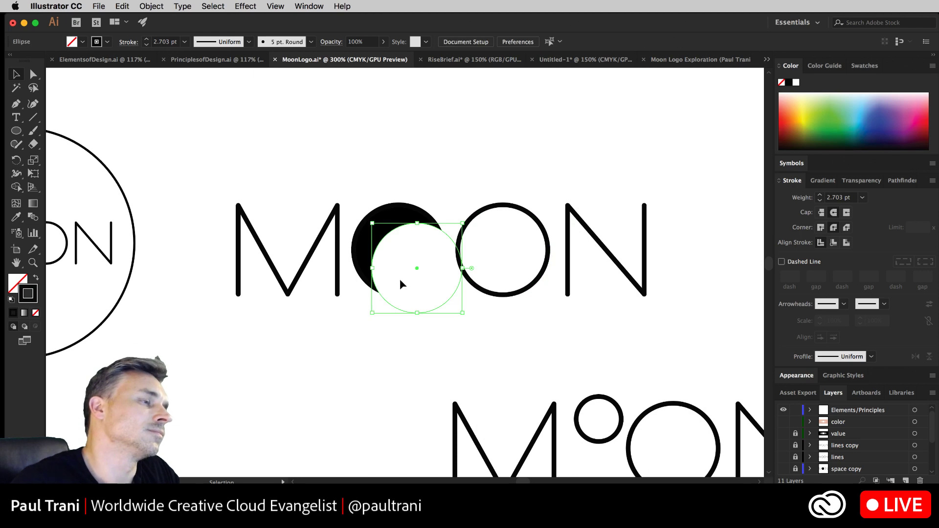
{"action": "left_click", "coordinate": [358, 248]}
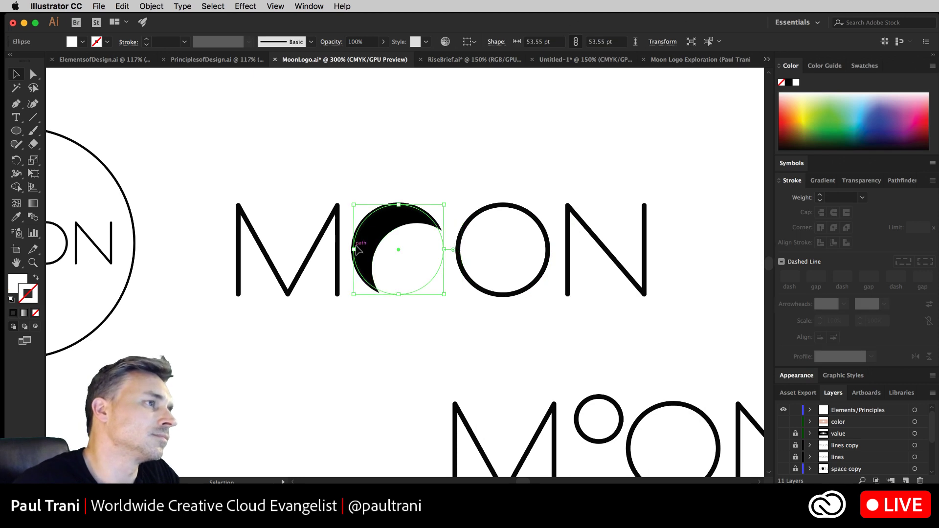
{"action": "left_click", "coordinate": [36, 313]}
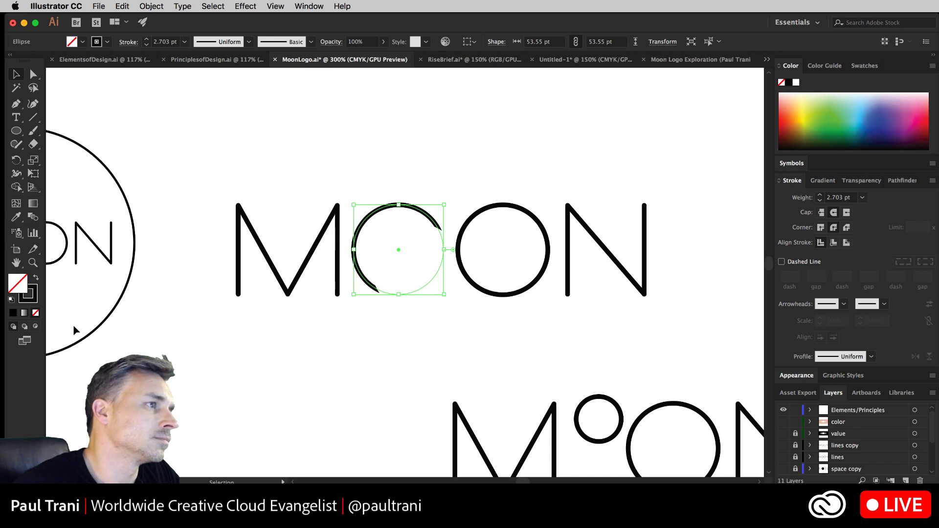
Subtract the white circle from the first O with Pathfinder Minus Front to form an outlined crescent, and deselect it.
{"action": "key", "text": "a"}
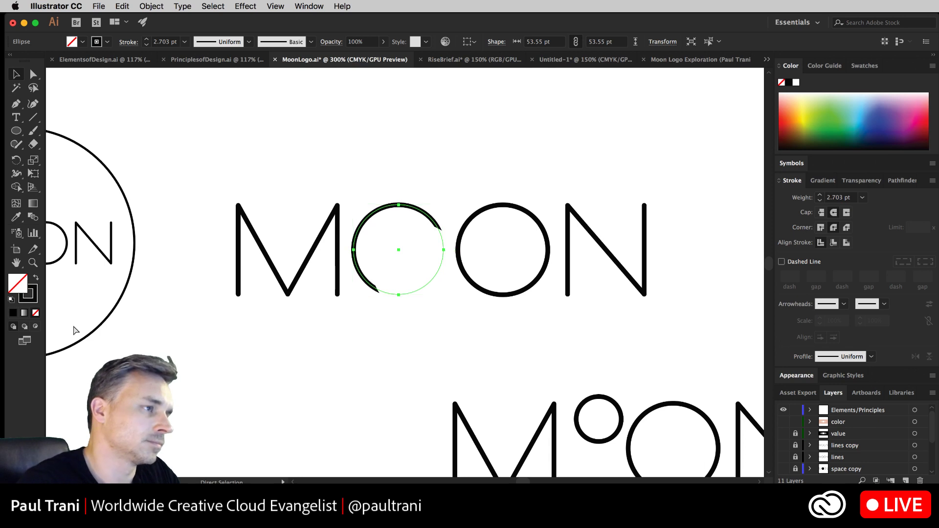
{"action": "key", "text": "v"}
{"action": "left_click_drag", "start_coordinate": [382, 163], "coordinate": [409, 265]}
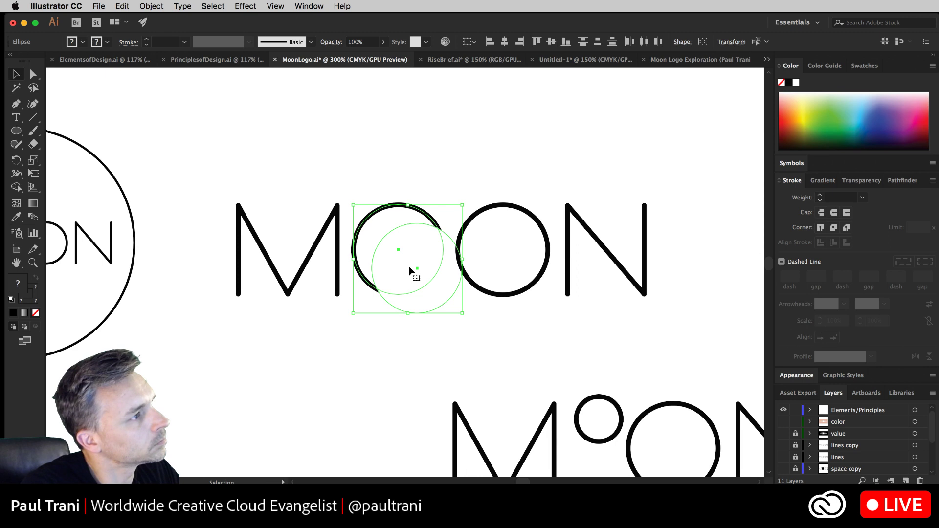
{"action": "right_click", "coordinate": [400, 269]}
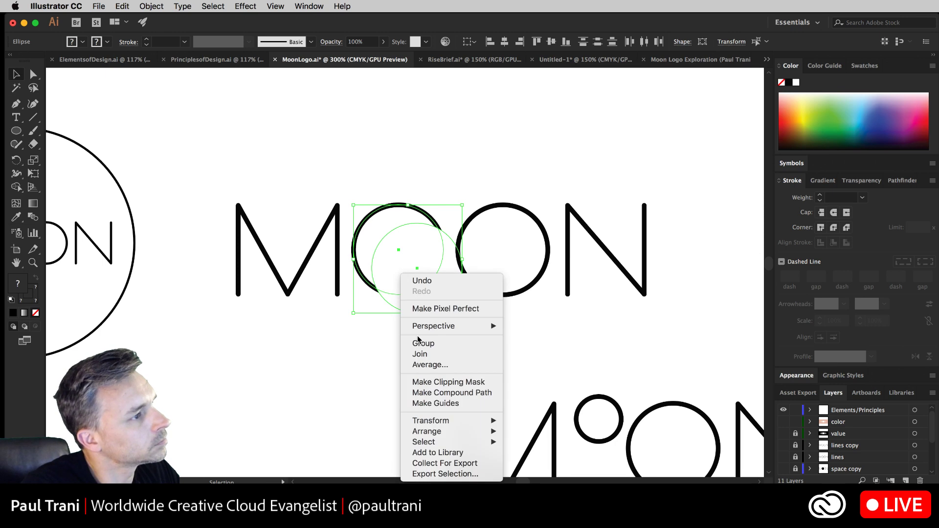
{"action": "left_click", "coordinate": [834, 87]}
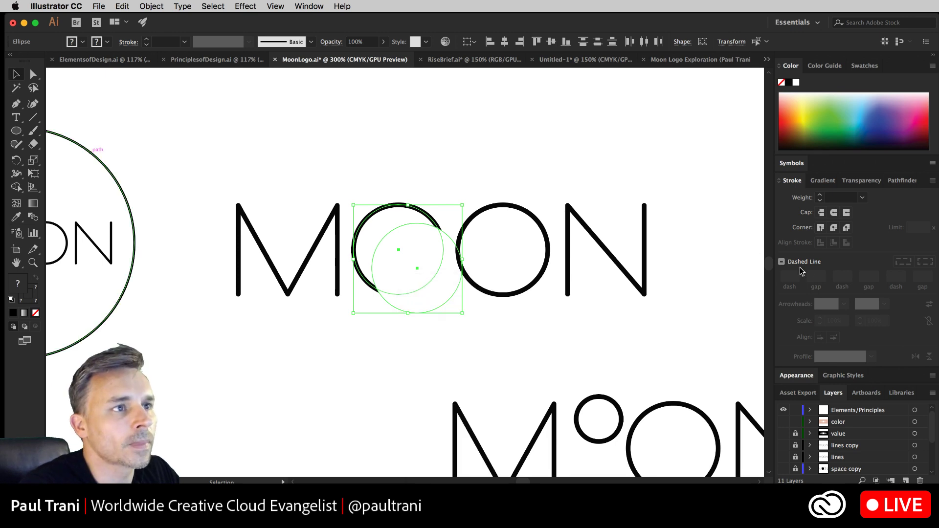
{"action": "left_click", "coordinate": [898, 181]}
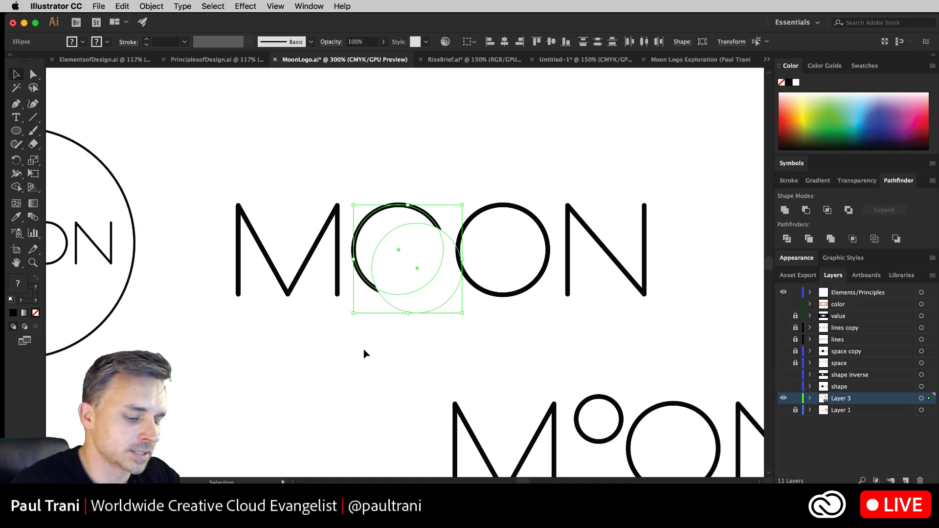
{"action": "key", "text": "a"}
{"action": "key", "text": "super+="}
{"action": "key", "text": "super+="}
{"action": "key", "text": "super+="}
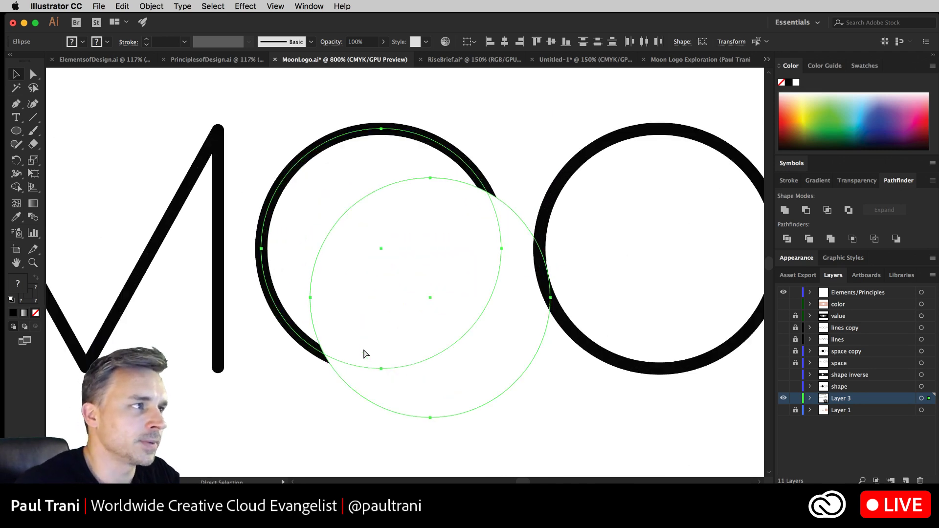
{"action": "key", "text": "v"}
{"action": "key", "text": "super+minus"}
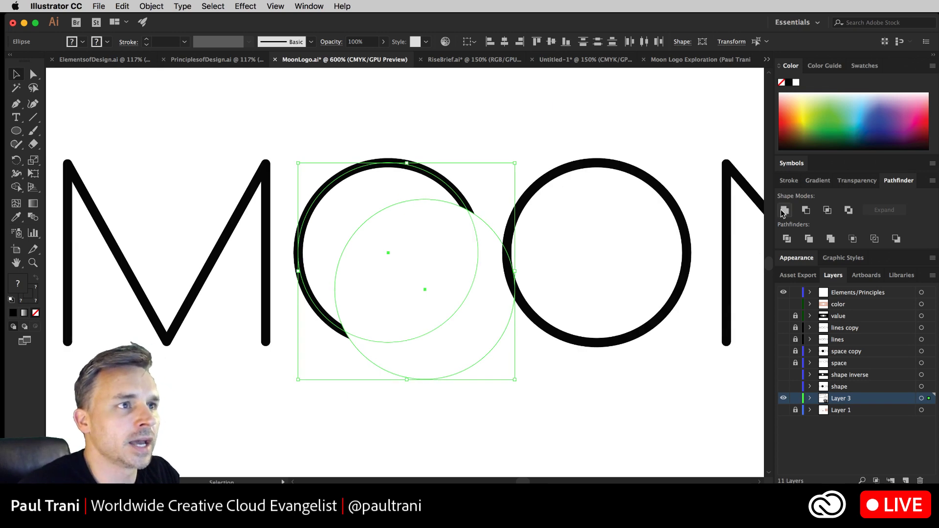
{"action": "left_click", "coordinate": [805, 211]}
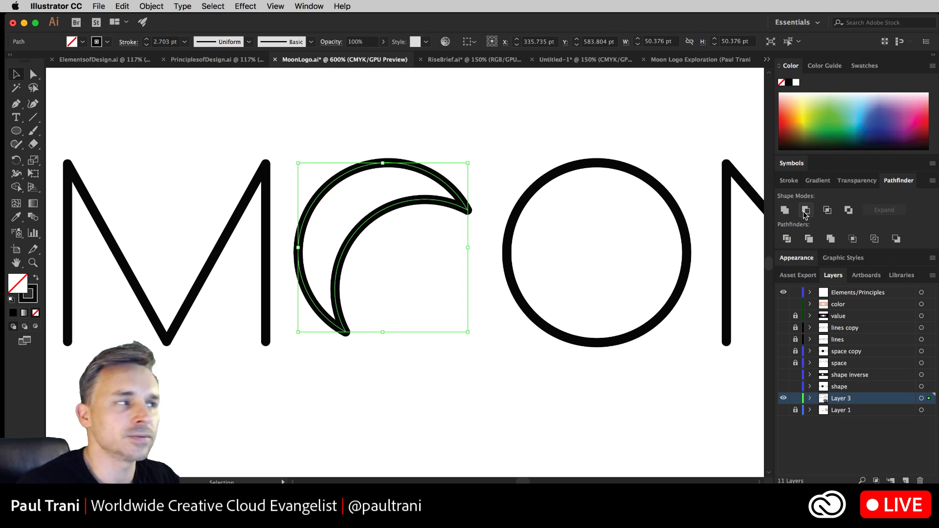
{"action": "key", "text": "super+minus"}
{"action": "key", "text": "super+minus"}
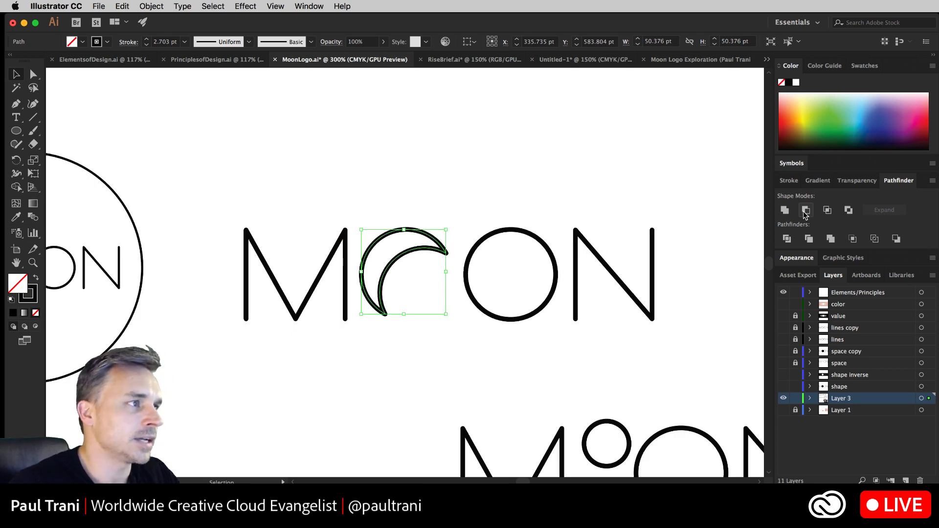
{"action": "left_click", "coordinate": [420, 265]}
{"action": "left_click", "coordinate": [401, 255]}
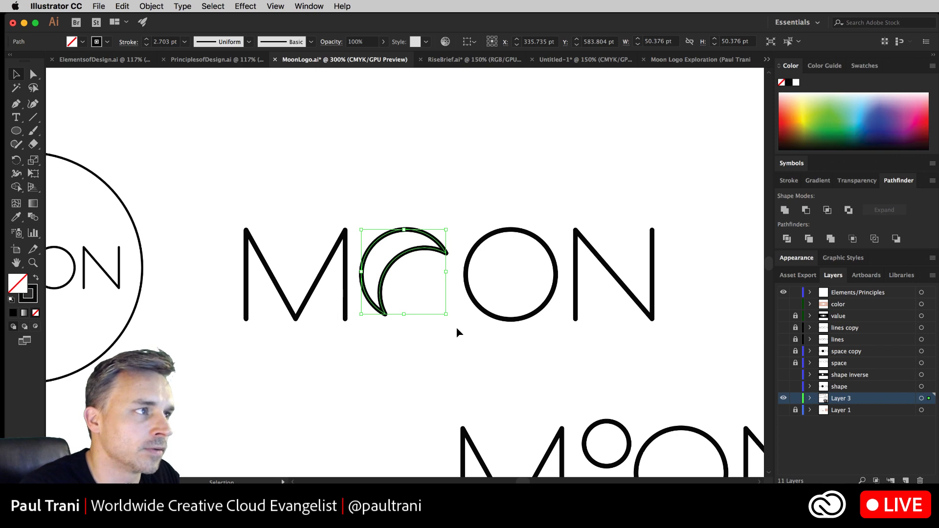
{"action": "left_click", "coordinate": [465, 342]}
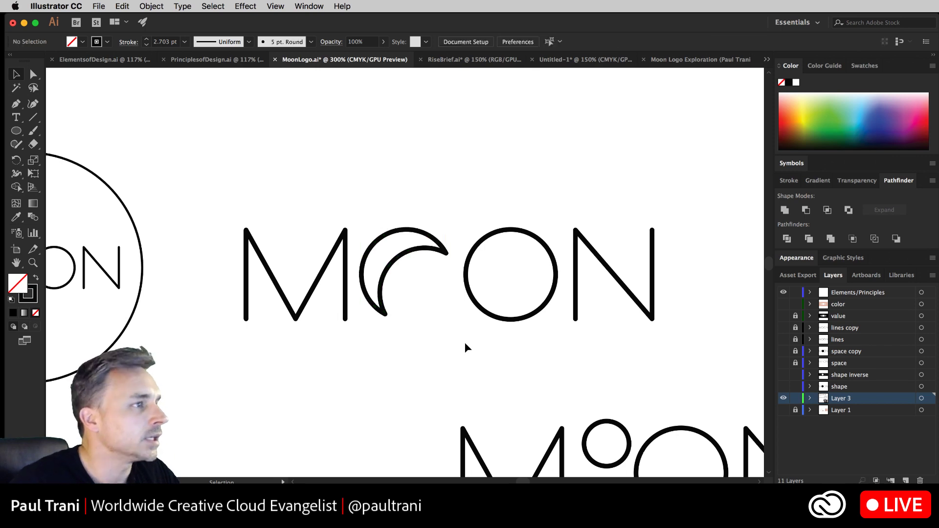
Sketch a circle with the Shaper tool in the empty area above the crescent MOON lettering.
{"action": "key", "text": "super+plus"}
{"action": "key", "text": "space"}
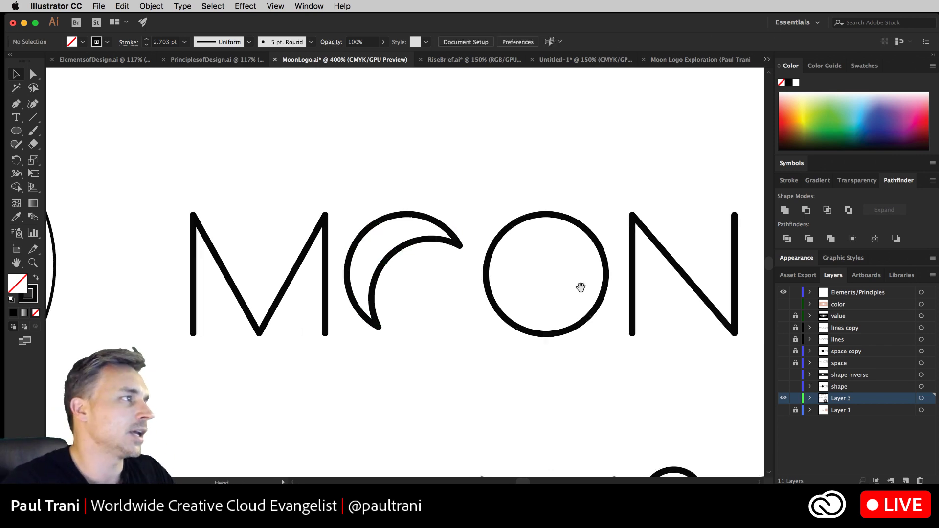
{"action": "left_click_drag", "start_coordinate": [575, 286], "coordinate": [538, 416]}
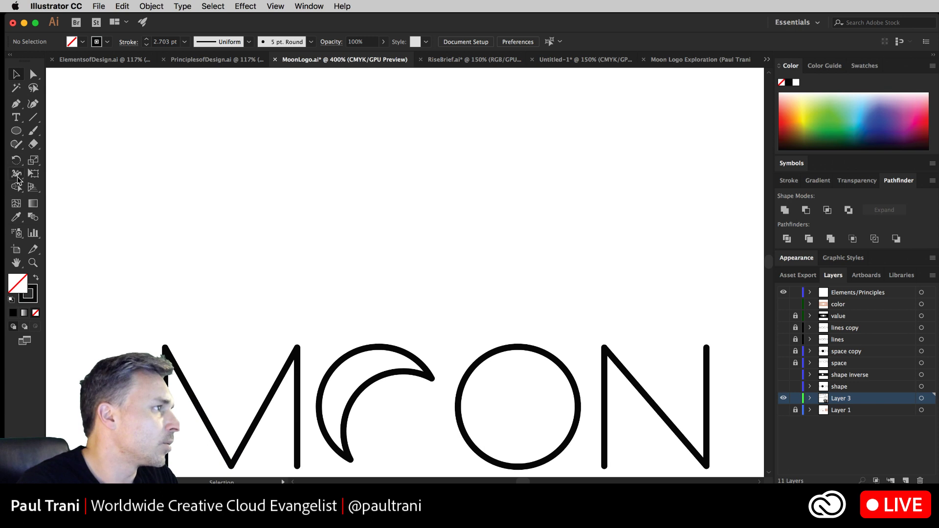
{"action": "left_click", "coordinate": [15, 148]}
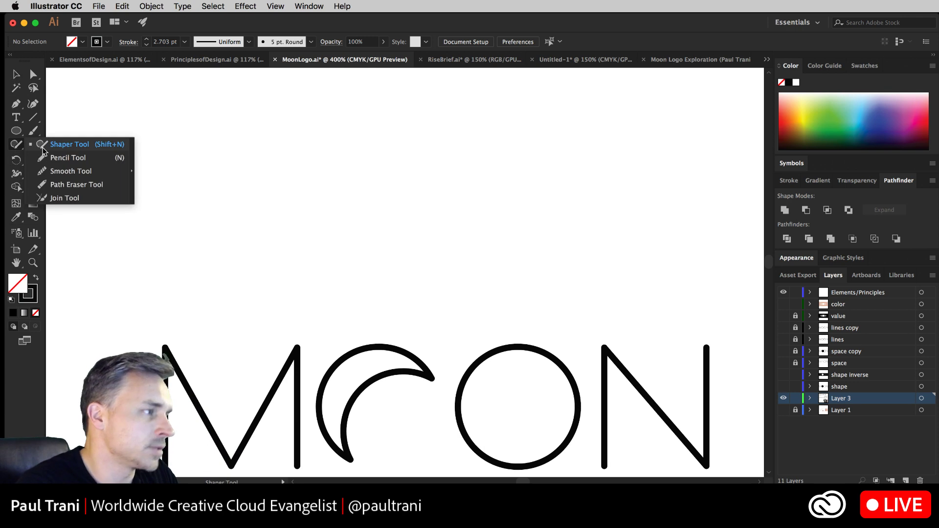
{"action": "left_click", "coordinate": [43, 151]}
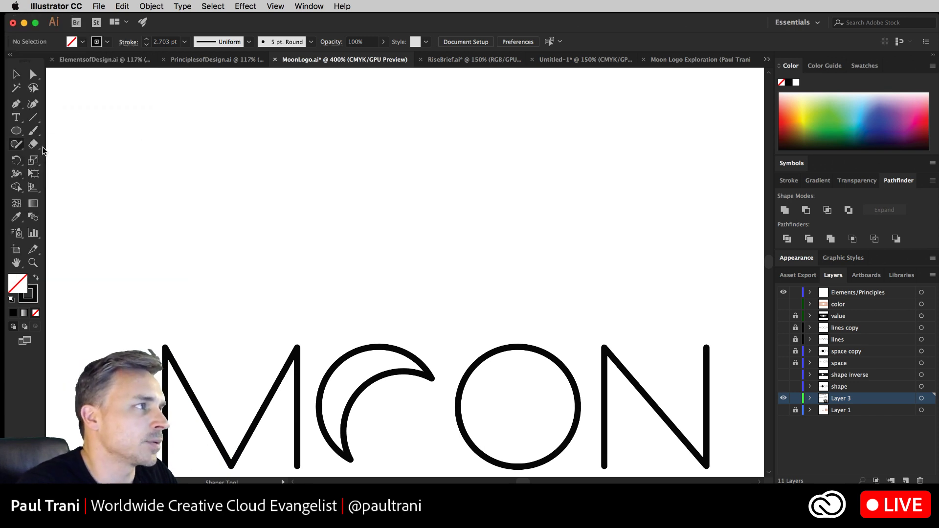
{"action": "left_click_drag", "start_coordinate": [441, 231], "coordinate": [432, 232]}
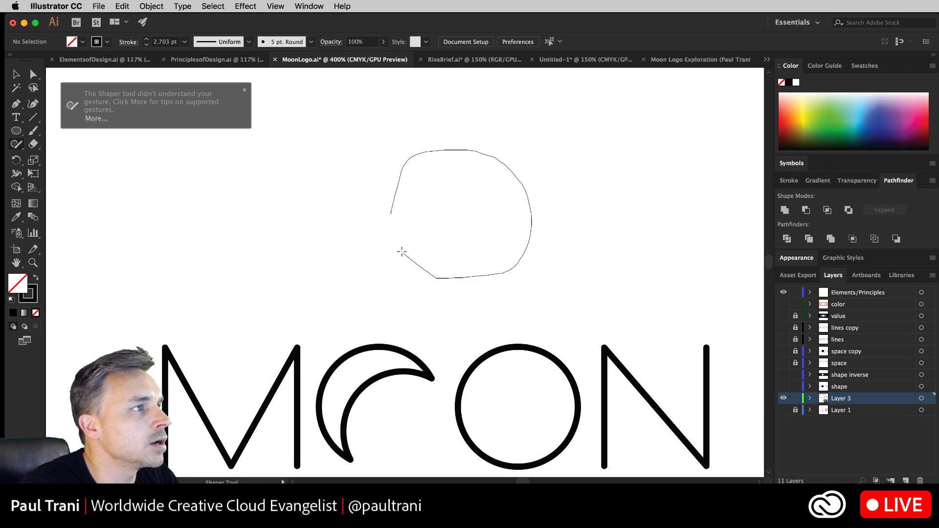
{"action": "left_click_drag", "start_coordinate": [388, 209], "coordinate": [389, 202]}
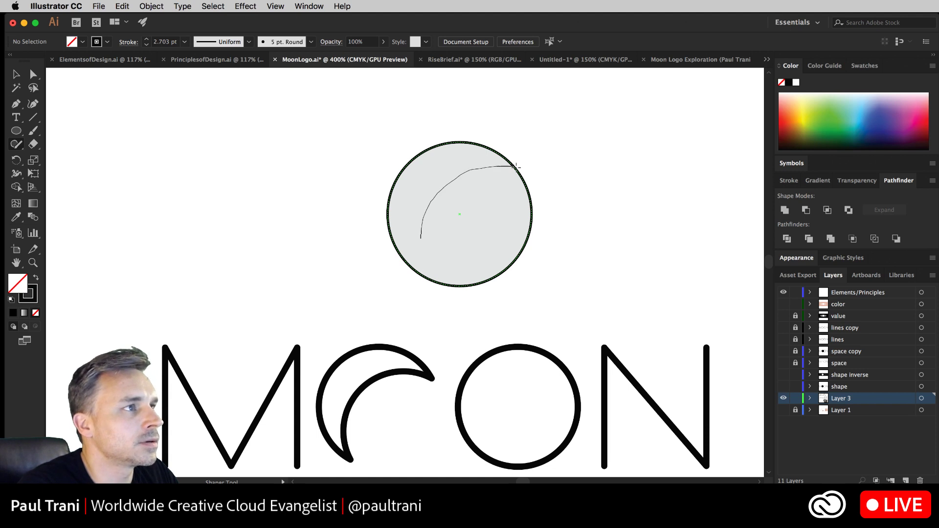
Draw a second circle overlapping the grey circle with the Shaper tool and scribble it away to leave a crescent.
{"action": "mouse_move", "coordinate": [516, 168]}
{"action": "left_mouse_down"}
{"action": "mouse_move", "coordinate": [572, 212]}
{"action": "mouse_move", "coordinate": [574, 272]}
{"action": "mouse_move", "coordinate": [561, 300]}
{"action": "mouse_move", "coordinate": [507, 325]}
{"action": "left_mouse_up"}
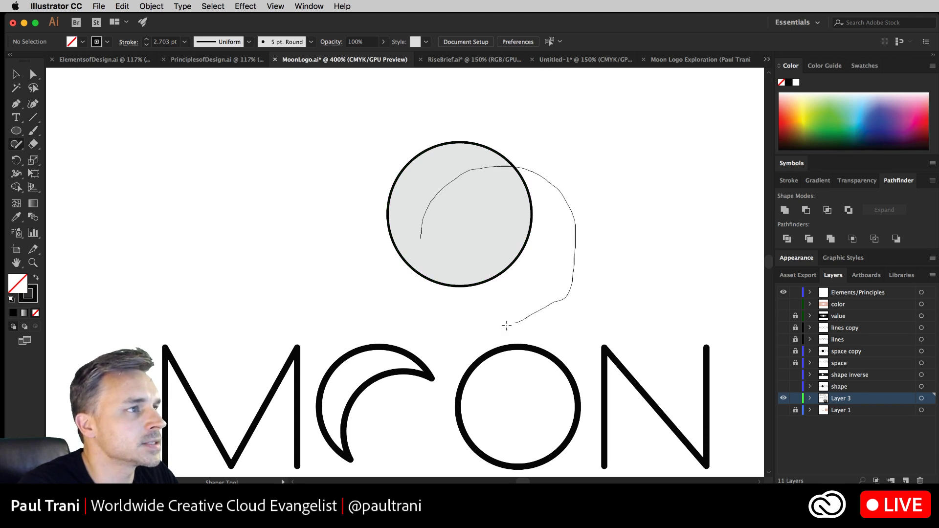
{"action": "left_click_drag", "start_coordinate": [430, 302], "coordinate": [421, 233]}
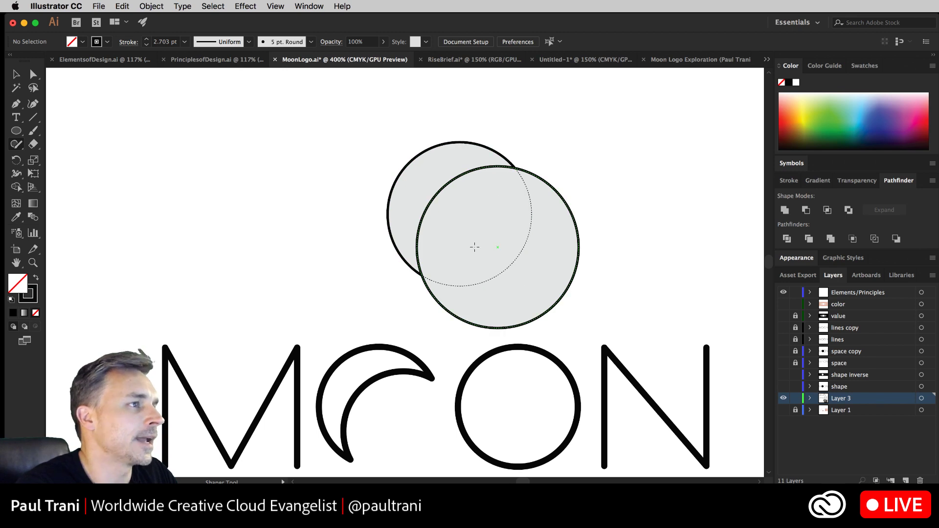
{"action": "mouse_move", "coordinate": [464, 267]}
{"action": "left_mouse_down"}
{"action": "mouse_move", "coordinate": [461, 353]}
{"action": "mouse_move", "coordinate": [476, 306]}
{"action": "mouse_move", "coordinate": [485, 334]}
{"action": "mouse_move", "coordinate": [491, 312]}
{"action": "mouse_move", "coordinate": [519, 335]}
{"action": "mouse_move", "coordinate": [526, 310]}
{"action": "mouse_move", "coordinate": [550, 323]}
{"action": "mouse_move", "coordinate": [548, 287]}
{"action": "left_mouse_up"}
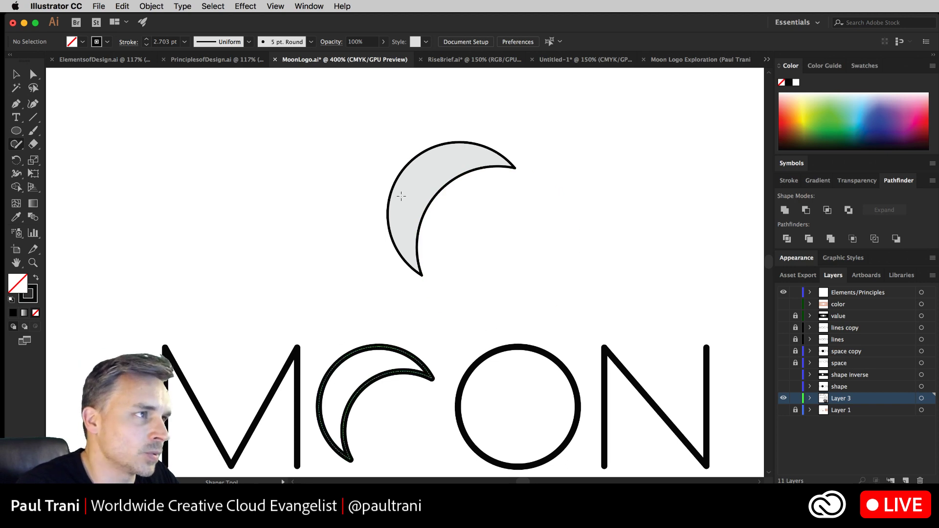
Nudge the cutting circle inside the crescent's Shaper Group up and to the left to make the crescent thinner.
{"action": "left_click", "coordinate": [421, 179]}
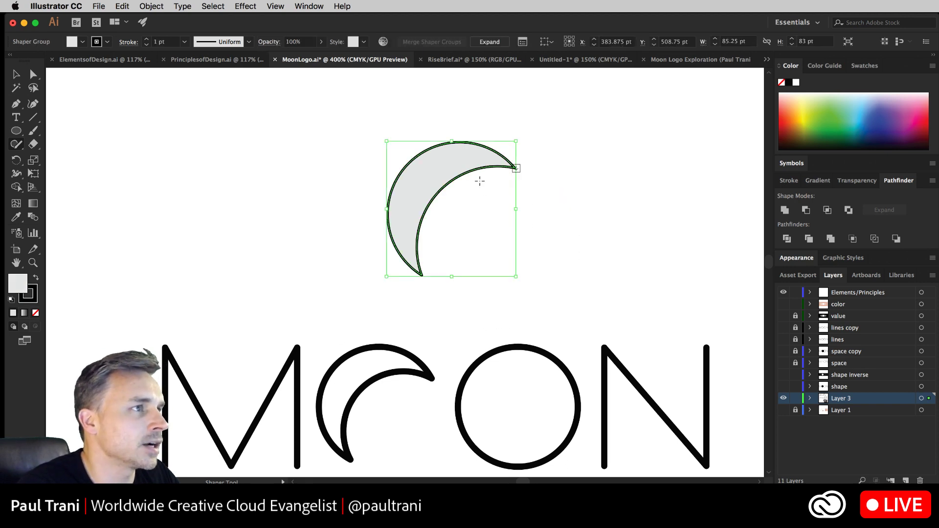
{"action": "left_click", "coordinate": [492, 179]}
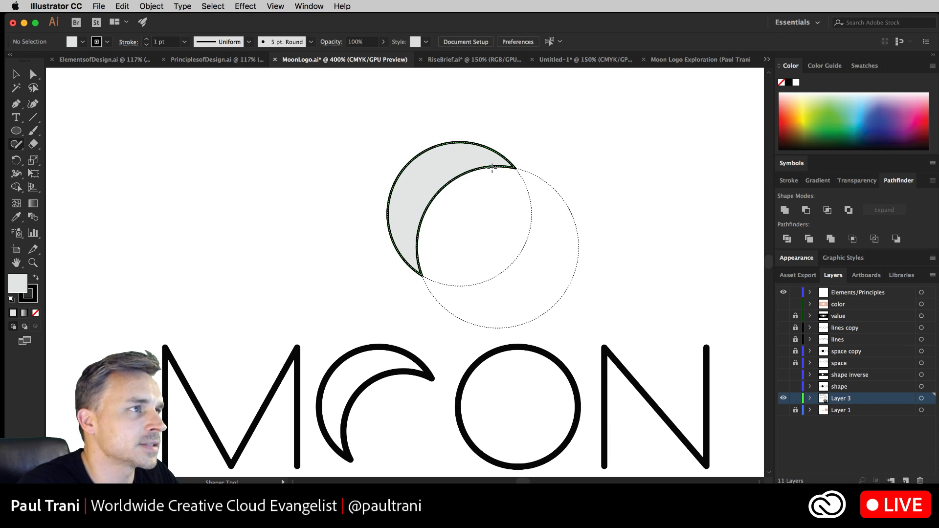
{"action": "left_click", "coordinate": [493, 169]}
{"action": "key", "text": "Up"}
{"action": "key", "text": "Left"}
{"action": "key", "text": "Up"}
{"action": "key", "text": "Left"}
{"action": "key", "text": "Up"}
{"action": "key", "text": "Left"}
{"action": "key", "text": "Up"}
{"action": "key", "text": "Left"}
{"action": "key", "text": "Up"}
{"action": "key", "text": "Left"}
{"action": "key", "text": "Up"}
{"action": "key", "text": "Left"}
{"action": "key", "text": "Up"}
{"action": "key", "text": "Left"}
{"action": "key", "text": "Up"}
{"action": "key", "text": "Left"}
{"action": "key", "text": "Up"}
{"action": "key", "text": "Left"}
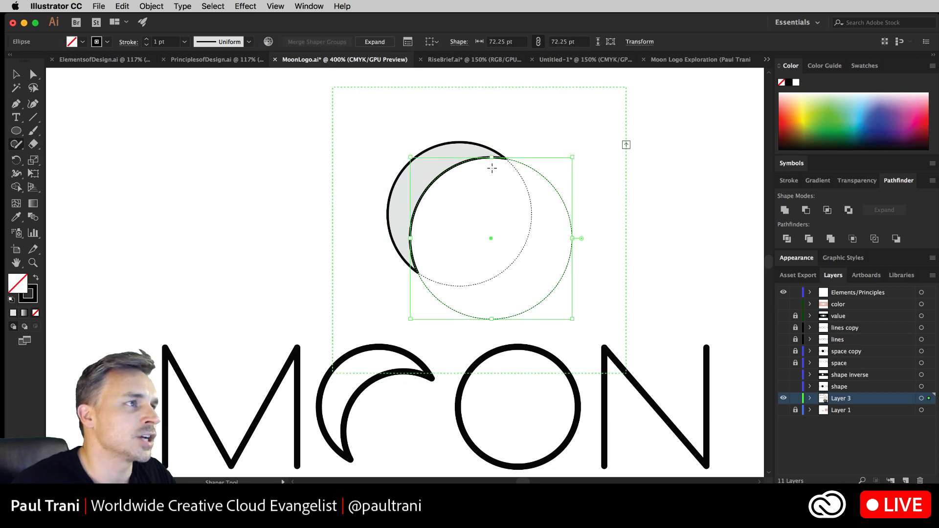
{"action": "key", "text": "Down"}
{"action": "key", "text": "Right"}
{"action": "key", "text": "Down"}
{"action": "key", "text": "Right"}
{"action": "key", "text": "Down"}
{"action": "key", "text": "Down"}
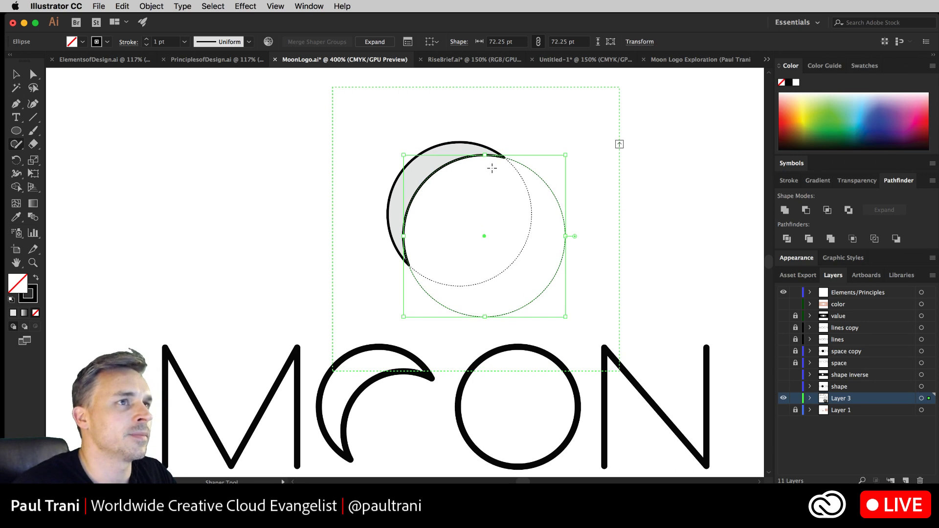
{"action": "key", "text": "Right"}
{"action": "key", "text": "Right"}
{"action": "key", "text": "Right"}
{"action": "key", "text": "Right"}
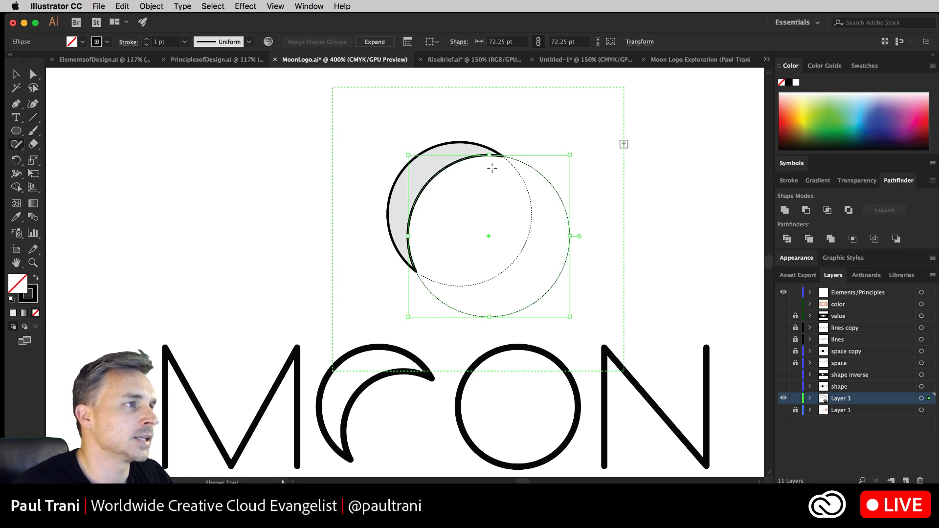
{"action": "left_click", "coordinate": [14, 74]}
{"action": "left_click", "coordinate": [245, 146]}
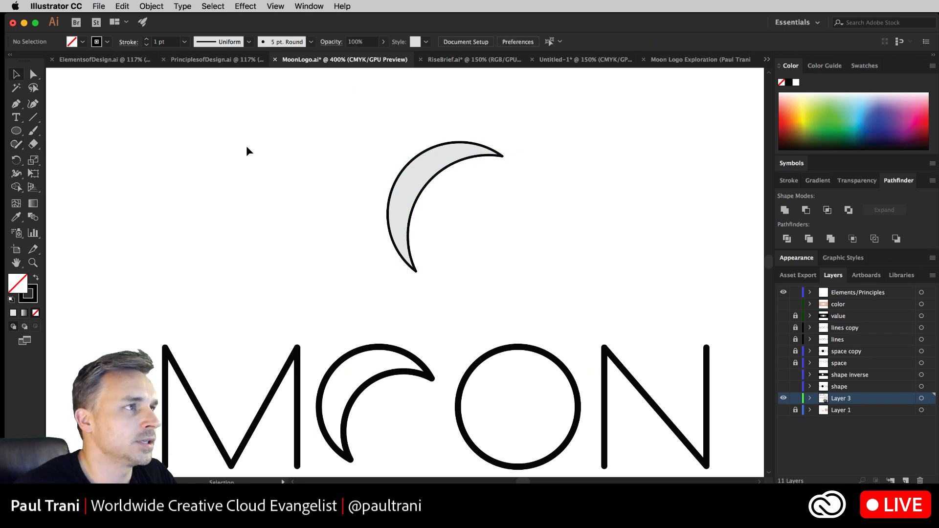
Set the grey crescent's stroke weight to 2.7 pt.
{"action": "left_click", "coordinate": [421, 186]}
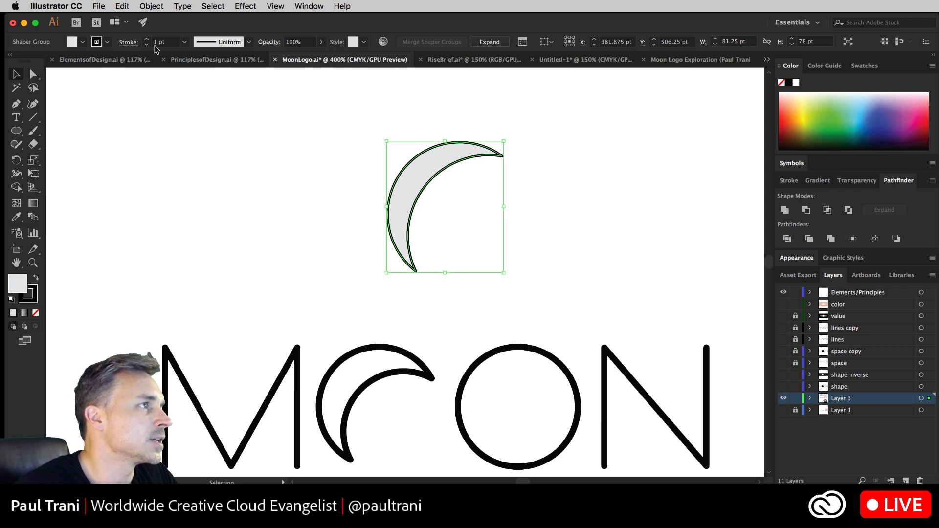
{"action": "left_click", "coordinate": [272, 400]}
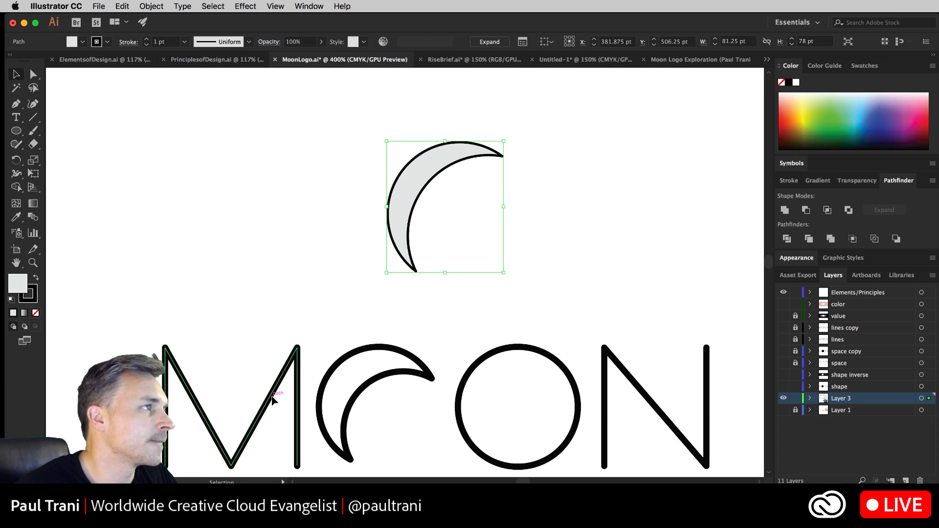
{"action": "left_click", "coordinate": [416, 183]}
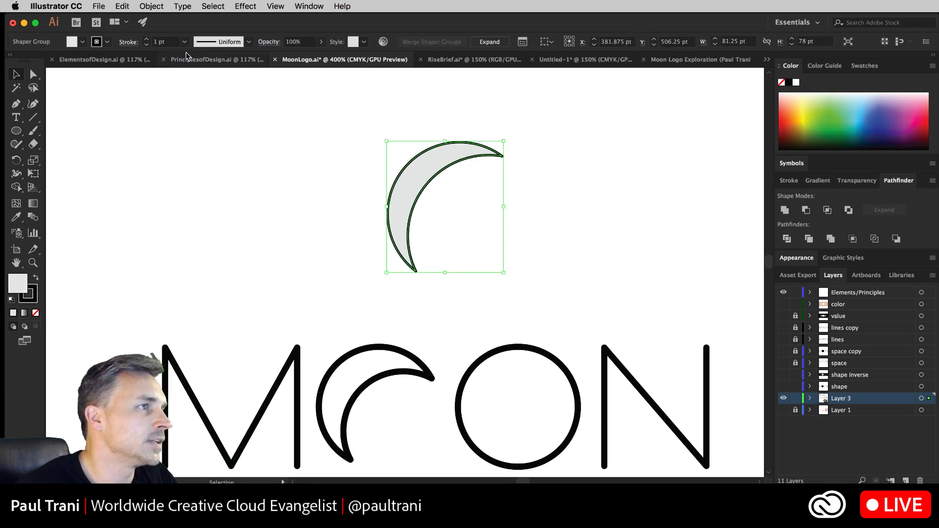
{"action": "left_click", "coordinate": [171, 41]}
{"action": "type", "text": "2"}
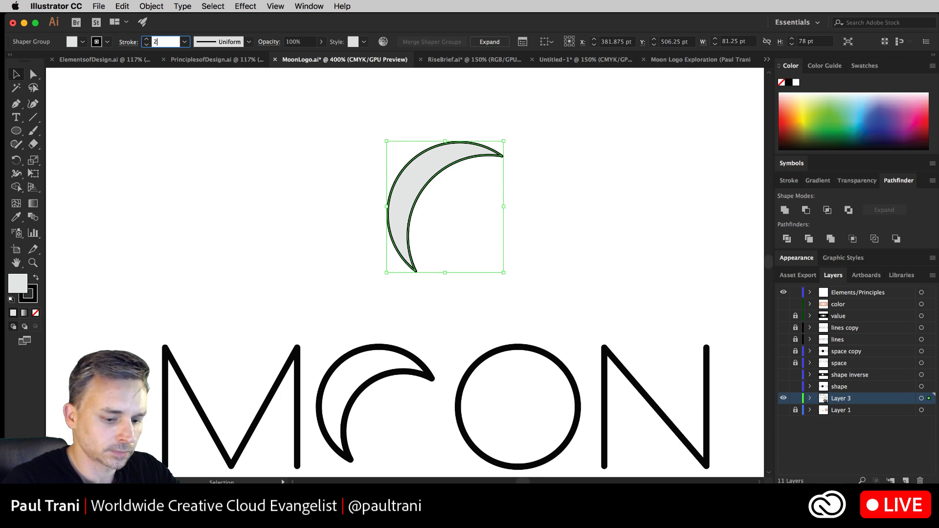
{"action": "type", "text": ".7"}
{"action": "key", "text": "Return"}
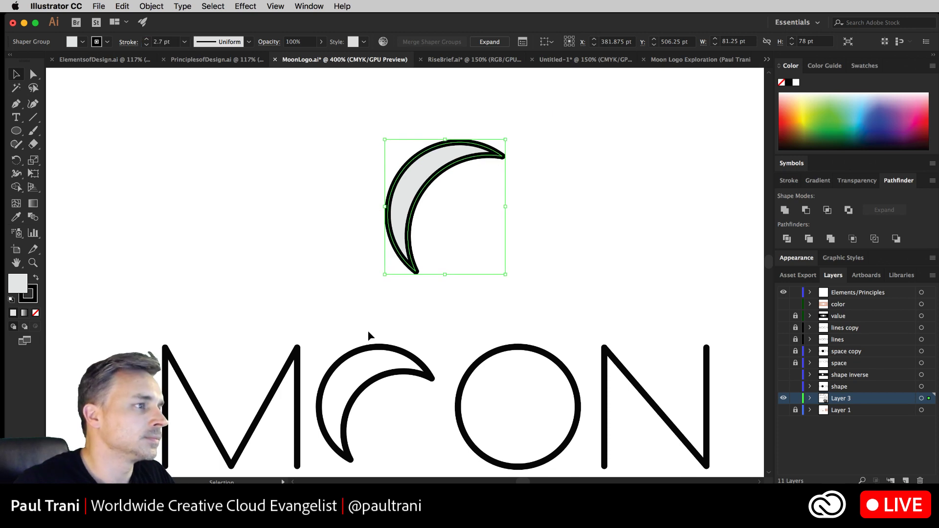
Delete the old crescent from the MOON wordmark, move the new grey crescent into its place and fill it white.
{"action": "left_click", "coordinate": [387, 353]}
{"action": "key", "text": "Delete"}
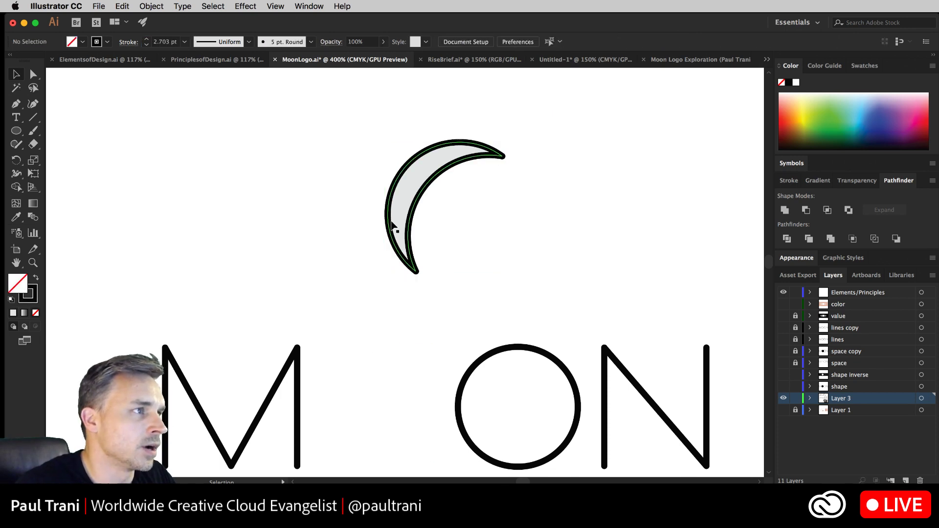
{"action": "left_click_drag", "start_coordinate": [386, 232], "coordinate": [317, 418]}
{"action": "left_click_drag", "start_coordinate": [303, 305], "coordinate": [263, 275]}
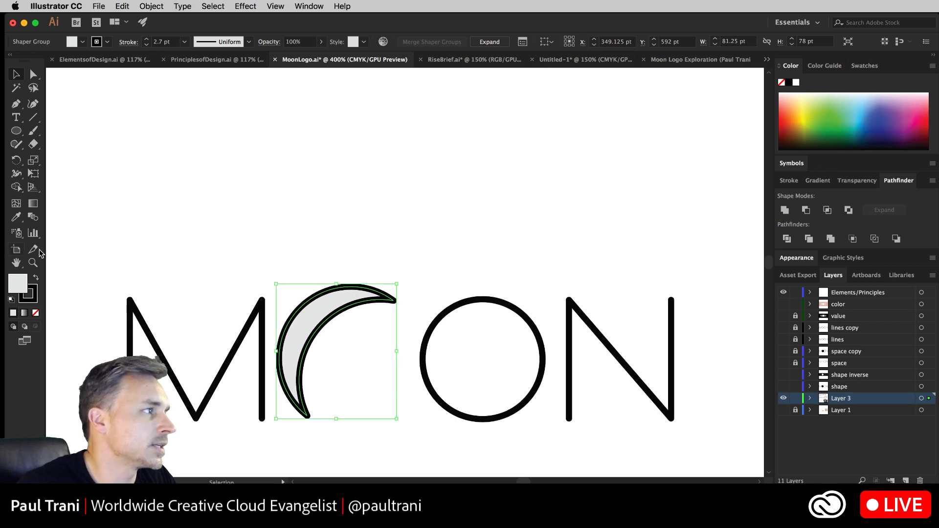
{"action": "left_click", "coordinate": [796, 85]}
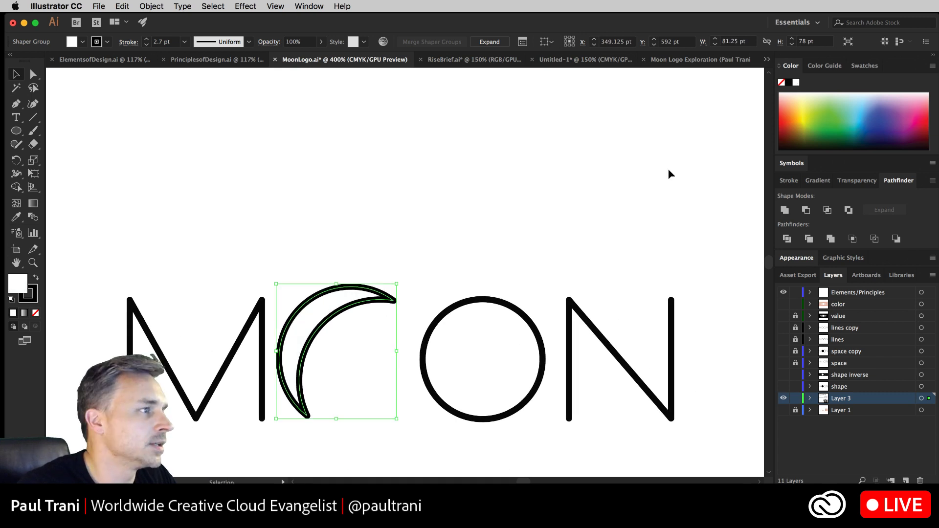
Scale the crescent down to about 75 by 72 pt and position it evenly between the M and the O.
{"action": "left_click_drag", "start_coordinate": [336, 321], "coordinate": [361, 330]}
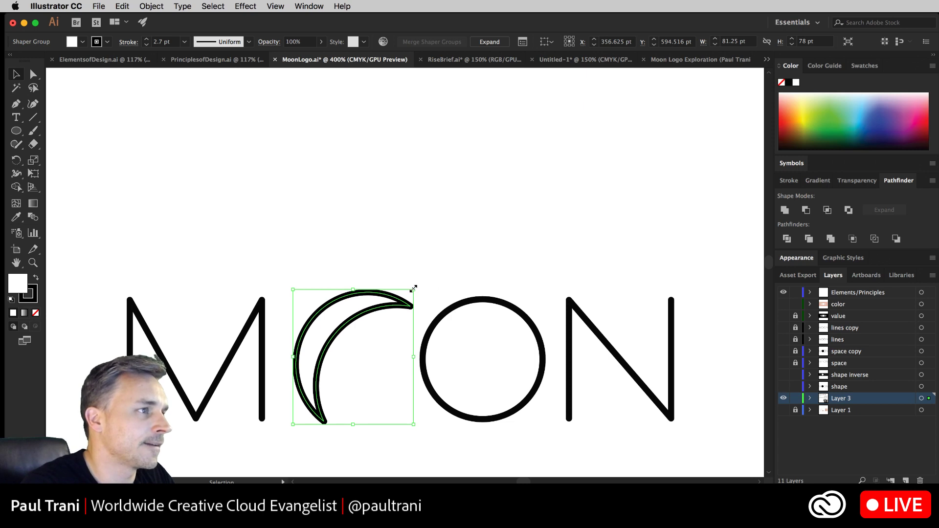
{"action": "left_click_drag", "start_coordinate": [413, 288], "coordinate": [404, 296]}
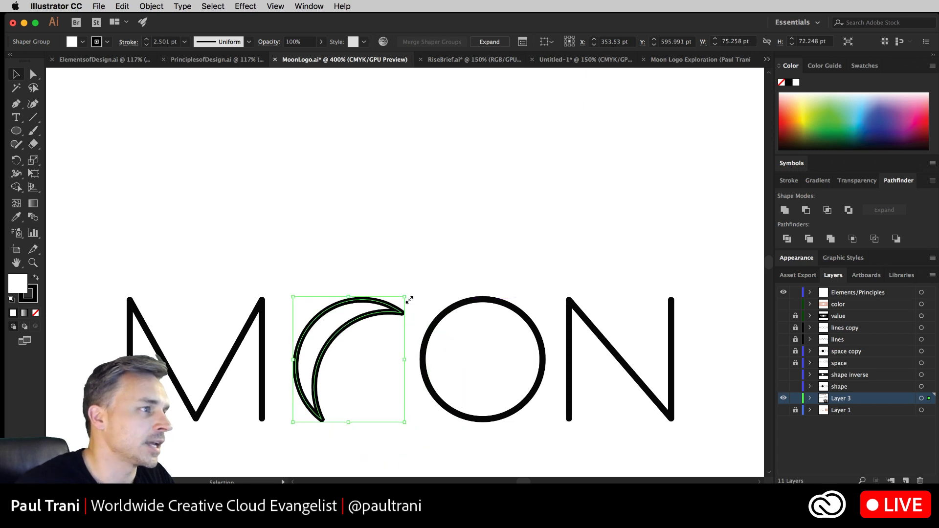
{"action": "key", "text": "Up"}
{"action": "key", "text": "Up"}
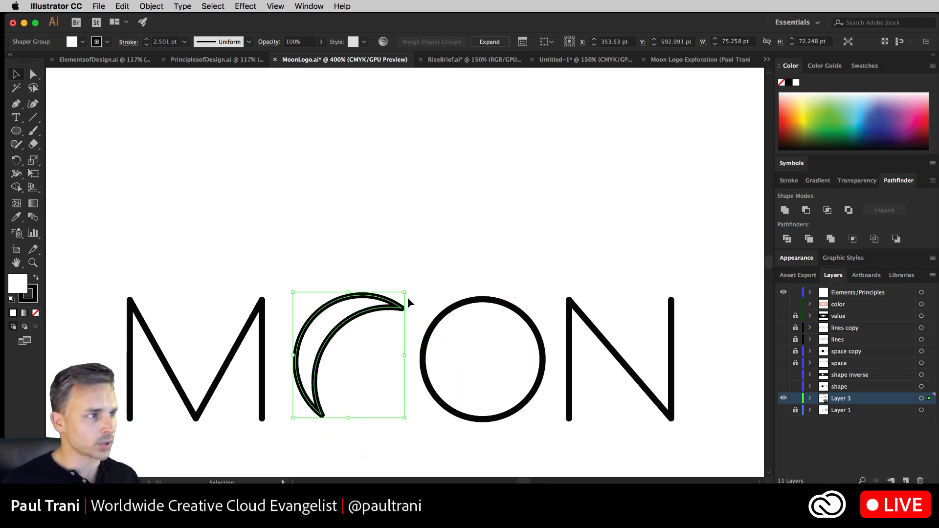
{"action": "left_click", "coordinate": [342, 206]}
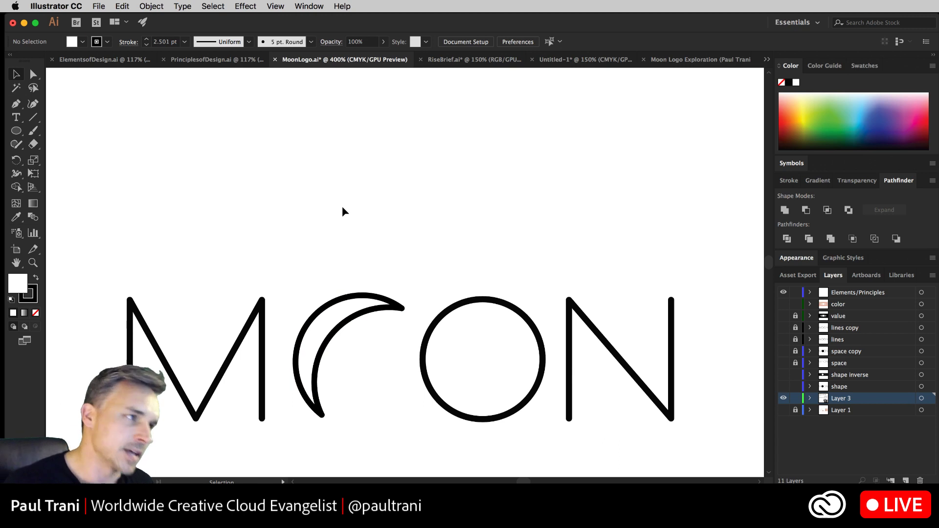
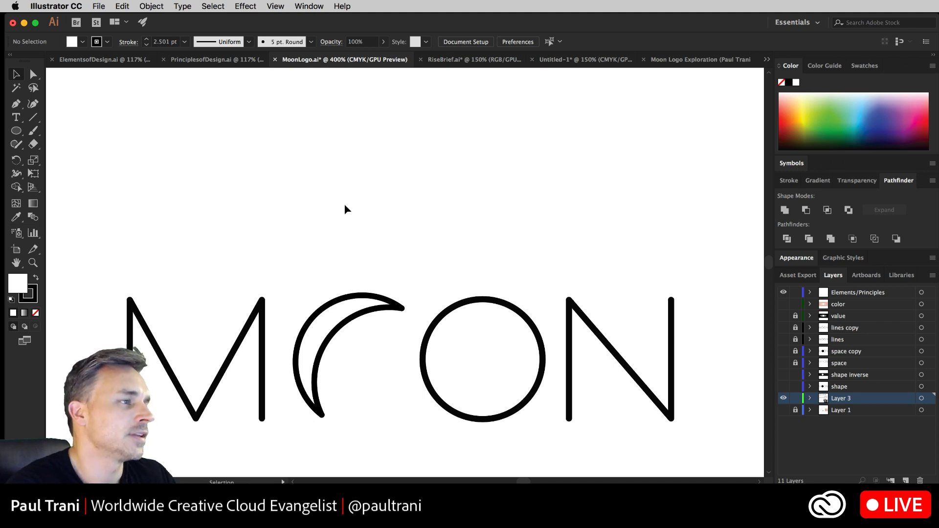
Isolate the crescent's Shaper Group and move its cutting circle up and left so the crescent opens toward the M.
{"action": "scroll", "coordinate": [346, 212], "scroll_direction": "down", "scroll_amount": 5}
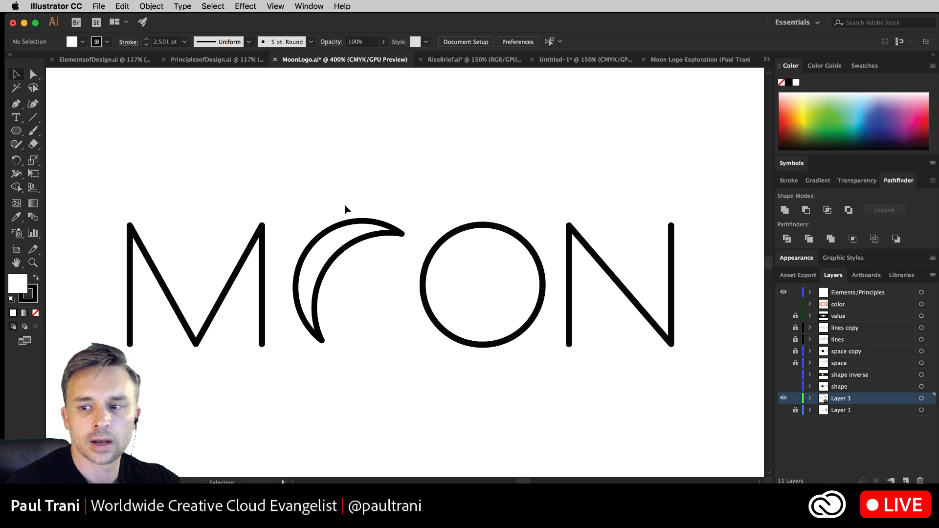
{"action": "left_click", "coordinate": [340, 251]}
{"action": "double_click", "coordinate": [343, 253]}
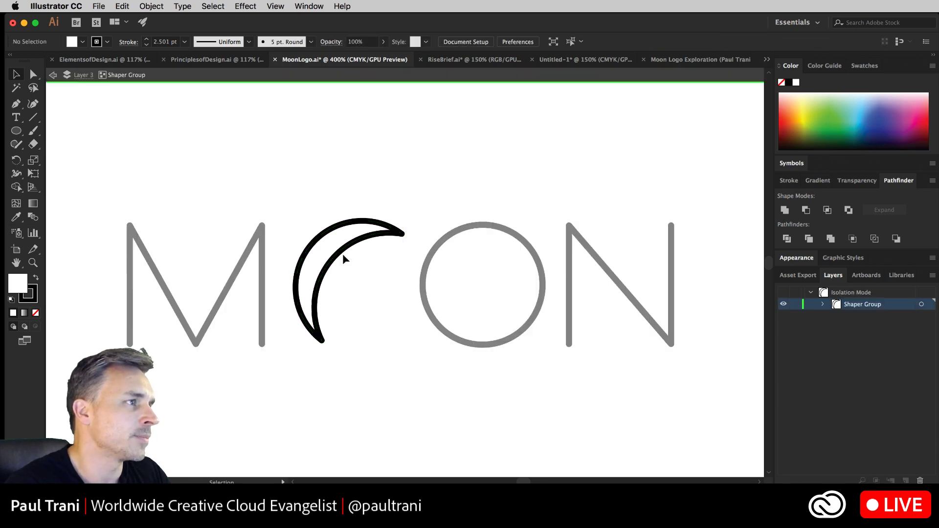
{"action": "left_click", "coordinate": [346, 262]}
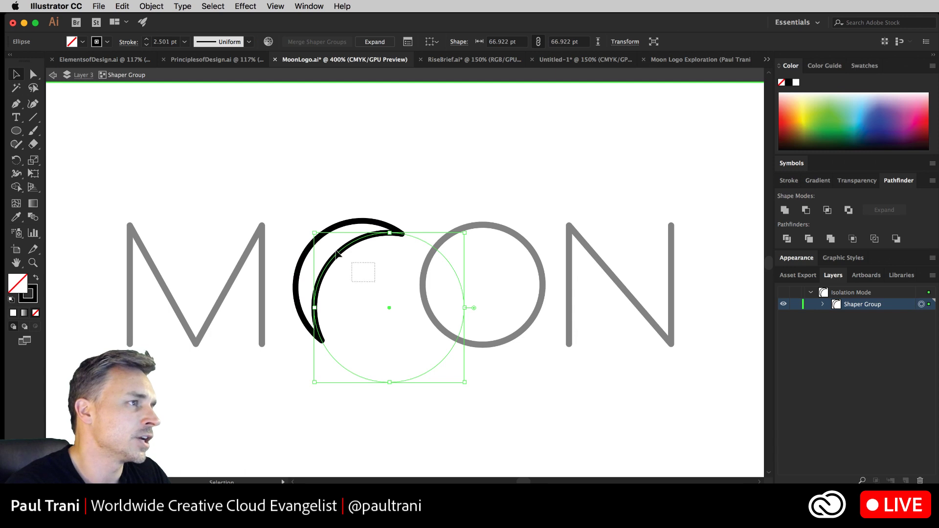
{"action": "left_click", "coordinate": [357, 263]}
{"action": "left_click", "coordinate": [426, 240]}
{"action": "left_click_drag", "start_coordinate": [425, 242], "coordinate": [361, 195]}
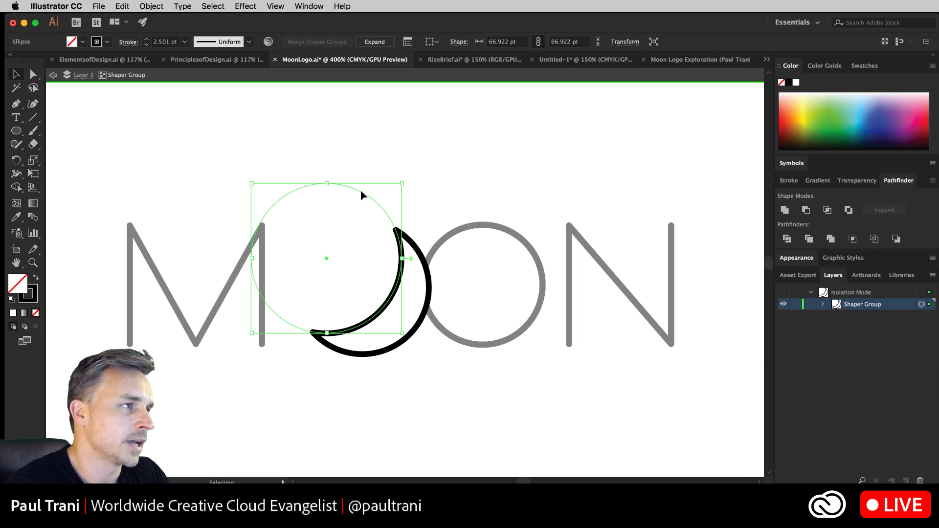
{"action": "left_click", "coordinate": [356, 148]}
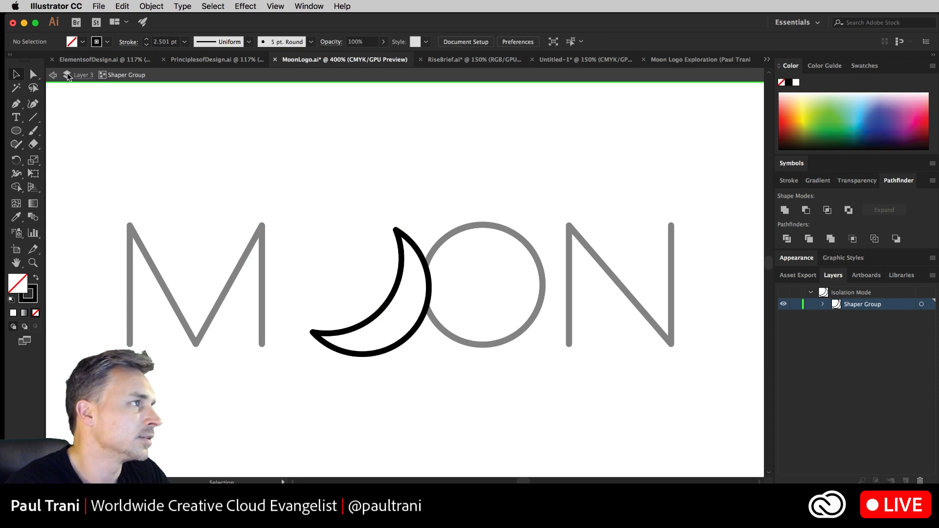
{"action": "double_click", "coordinate": [321, 311]}
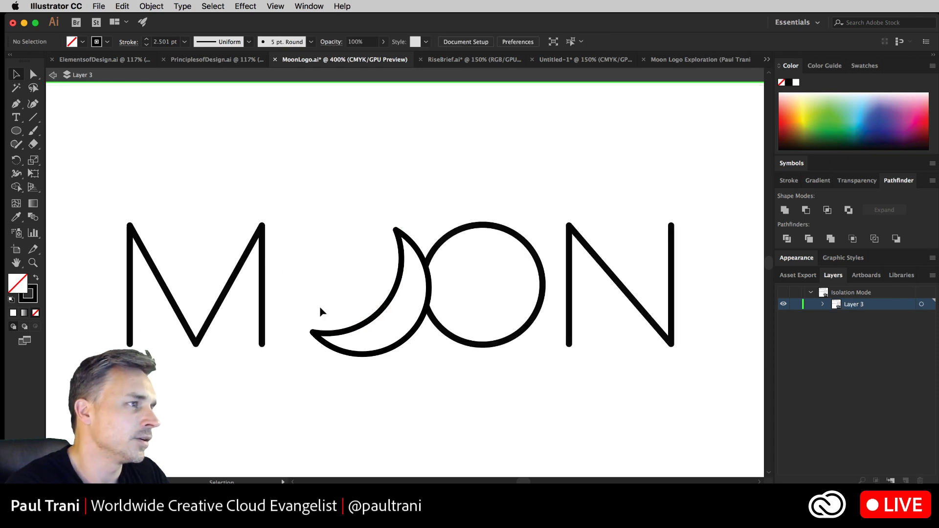
Move the flipped crescent left and slightly up so it sits between the M and the O.
{"action": "left_click", "coordinate": [362, 329]}
{"action": "left_click_drag", "start_coordinate": [363, 328], "coordinate": [332, 327]}
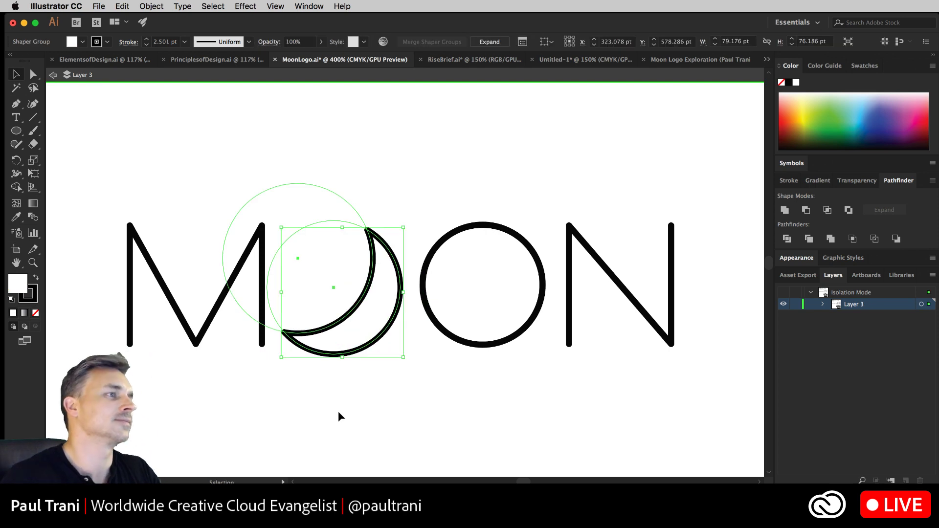
{"action": "key", "text": "Up"}
{"action": "key", "text": "Up"}
{"action": "key", "text": "Up"}
{"action": "key", "text": "Right"}
{"action": "key", "text": "Right"}
{"action": "key", "text": "Left"}
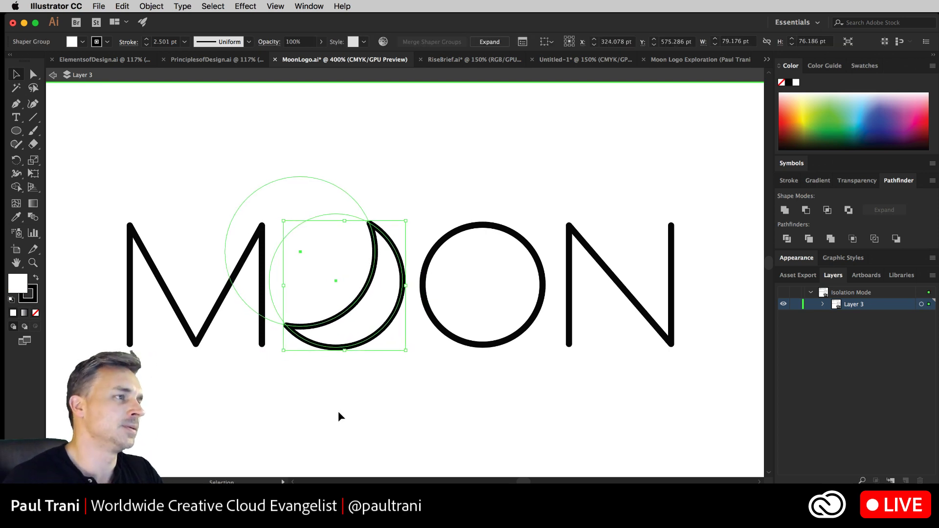
{"action": "left_click", "coordinate": [339, 413]}
Paste a copy of the MOON wordmark with the raised first O into an empty area and level that O with the other letters.
{"action": "key", "text": "super+minus"}
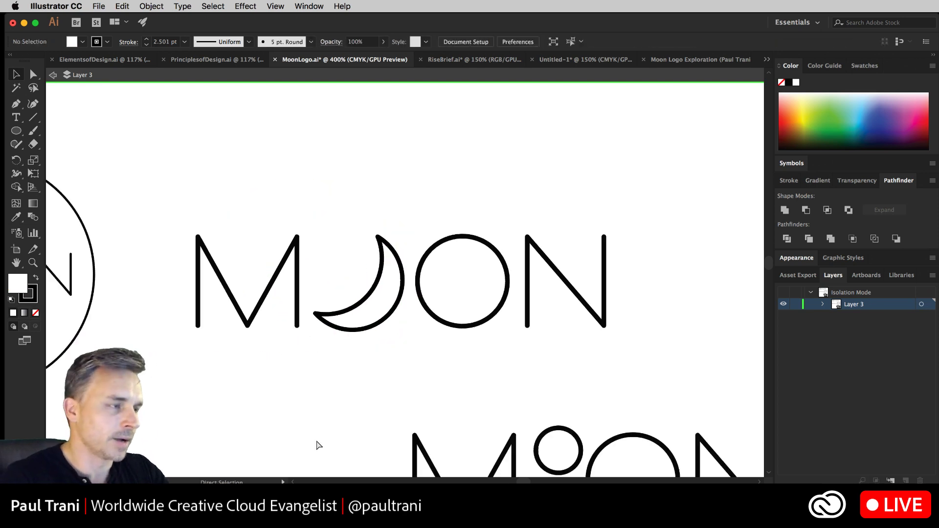
{"action": "left_click_drag", "start_coordinate": [294, 155], "coordinate": [241, 231]}
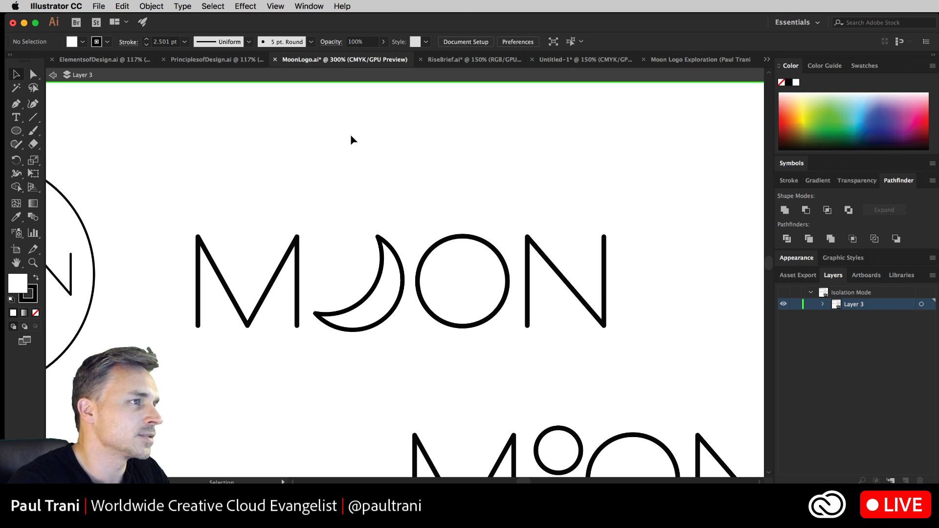
{"action": "left_click_drag", "start_coordinate": [357, 186], "coordinate": [588, 109]}
{"action": "left_click_drag", "start_coordinate": [307, 362], "coordinate": [487, 301]}
{"action": "left_click_drag", "start_coordinate": [95, 268], "coordinate": [545, 373]}
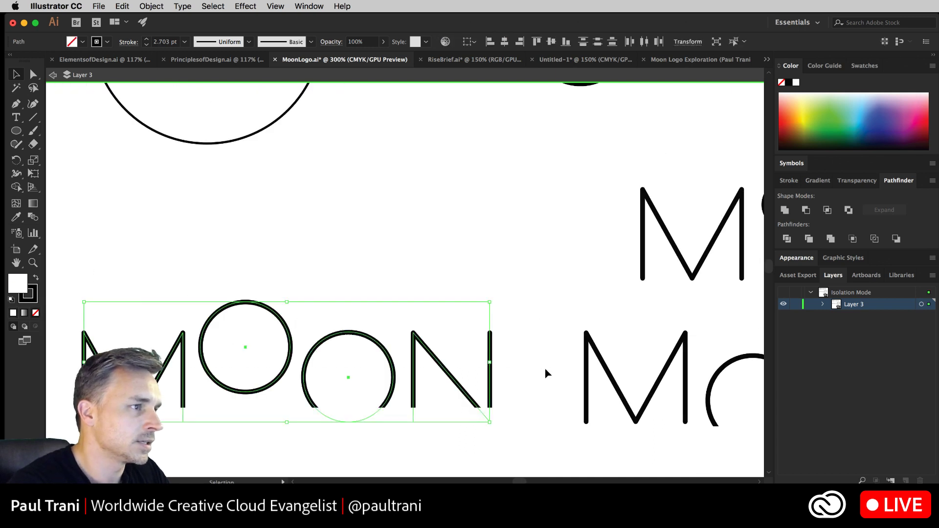
{"action": "left_click_drag", "start_coordinate": [554, 188], "coordinate": [132, 411]}
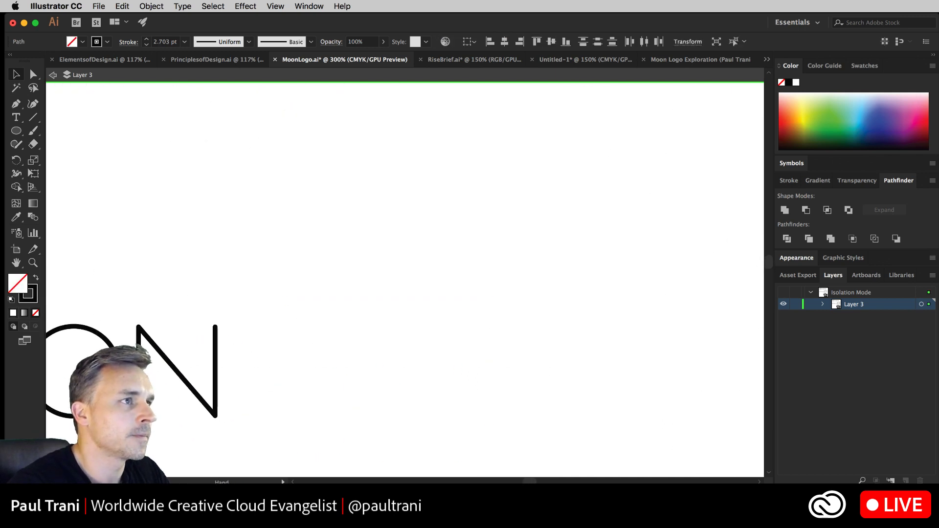
{"action": "key", "text": "super+v"}
{"action": "left_click_drag", "start_coordinate": [322, 291], "coordinate": [451, 283]}
{"action": "left_click", "coordinate": [440, 314]}
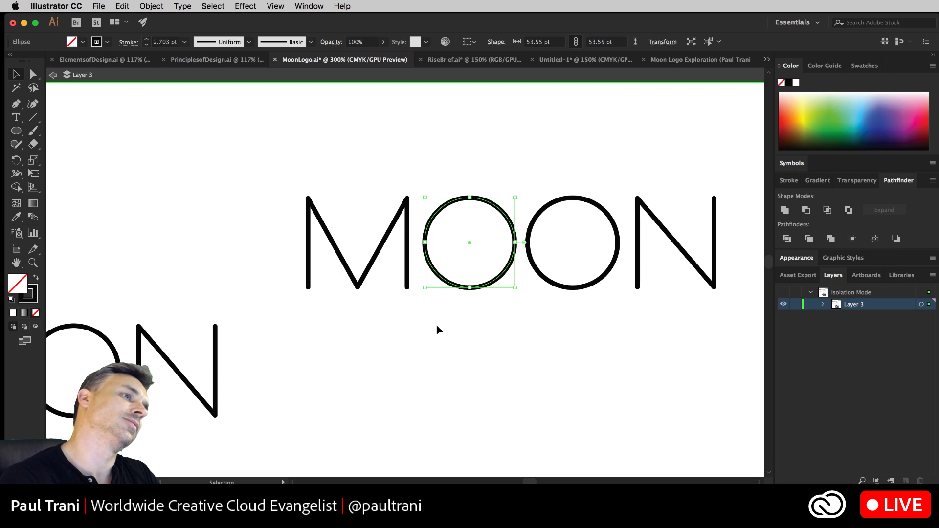
Duplicate the wordmark's first O directly below itself and fill the original O with black.
{"action": "left_click", "coordinate": [437, 330]}
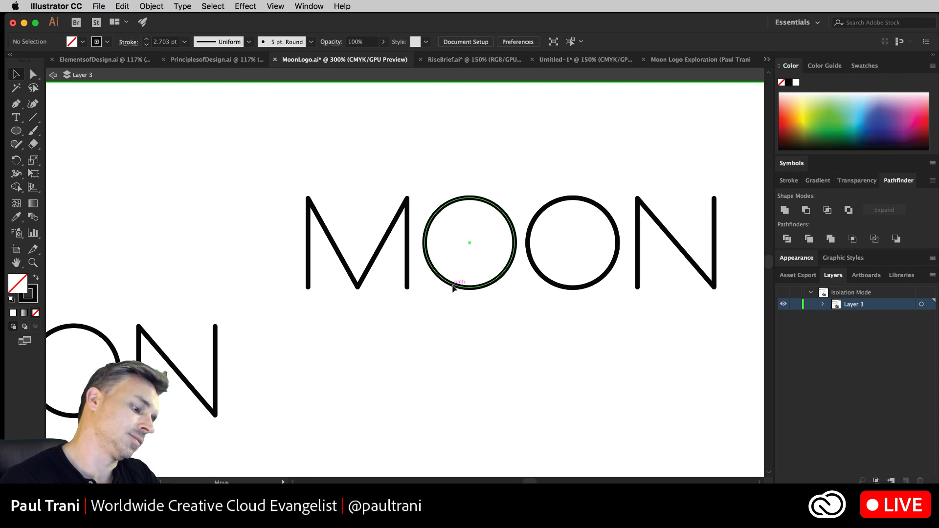
{"action": "left_click_drag", "start_coordinate": [456, 289], "coordinate": [457, 383]}
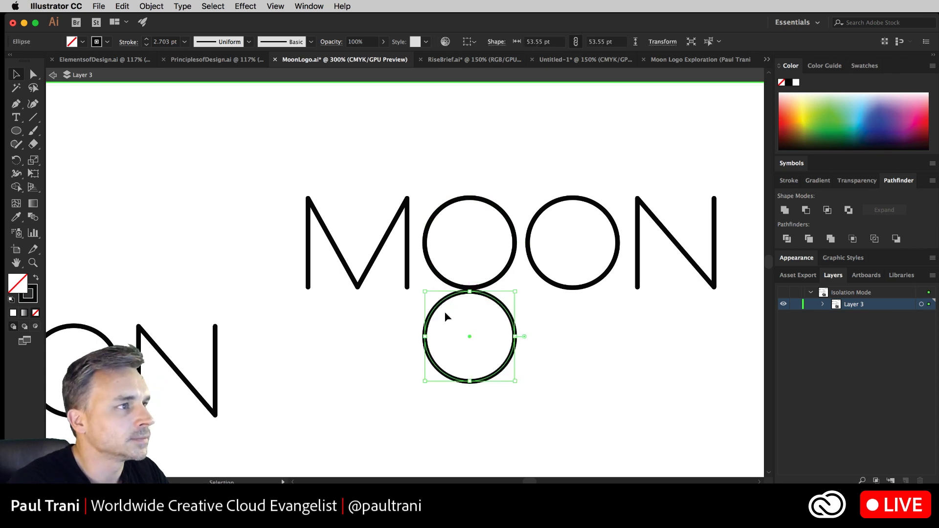
{"action": "left_click", "coordinate": [442, 283]}
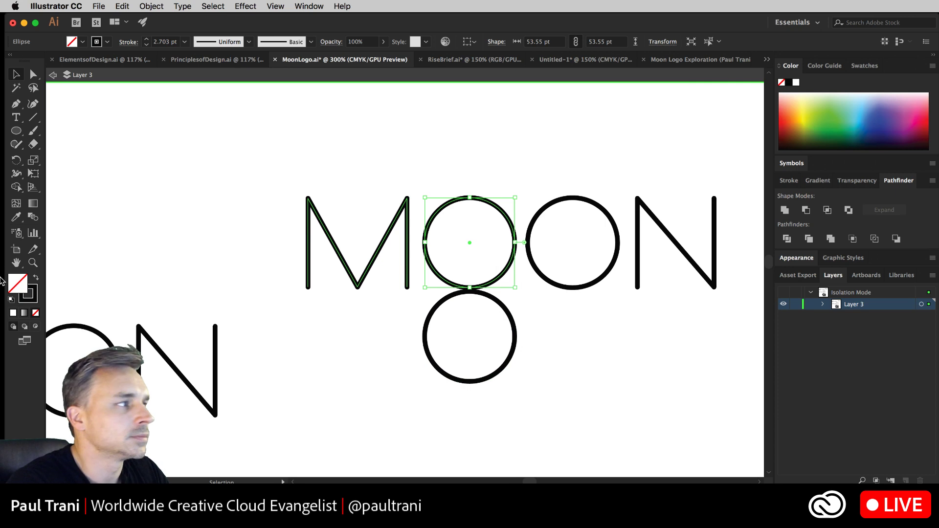
{"action": "left_click", "coordinate": [790, 82]}
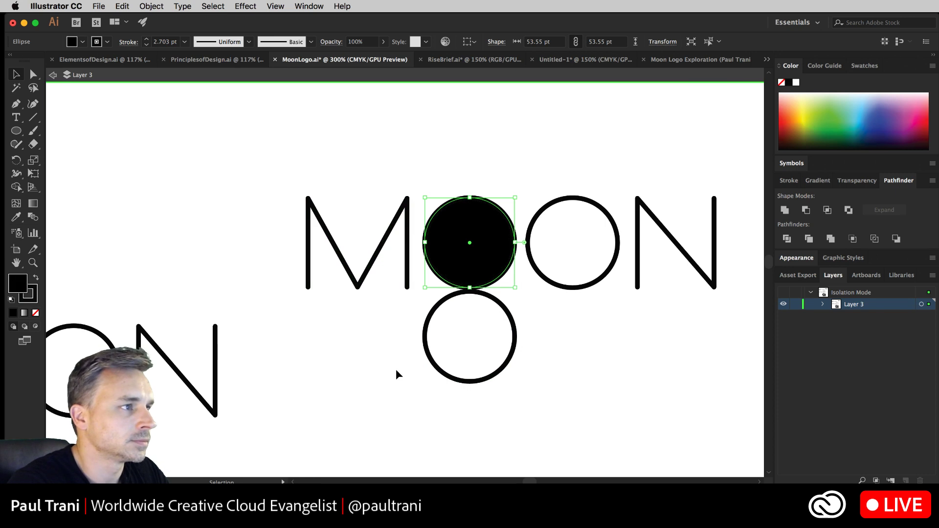
Remove the lower circle's stroke and fill it with a radial gradient running from black at the centre to white at the edge.
{"action": "left_click", "coordinate": [423, 344]}
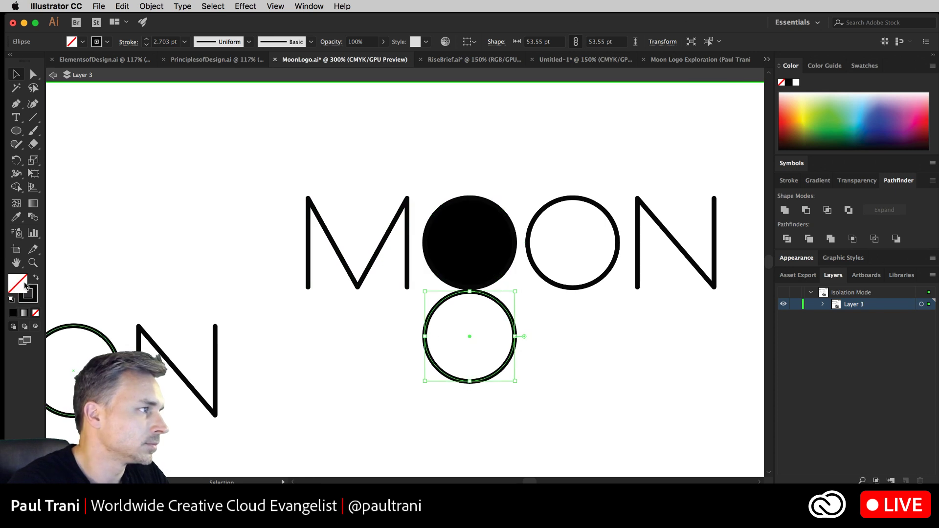
{"action": "left_click", "coordinate": [35, 297]}
{"action": "left_click", "coordinate": [36, 314]}
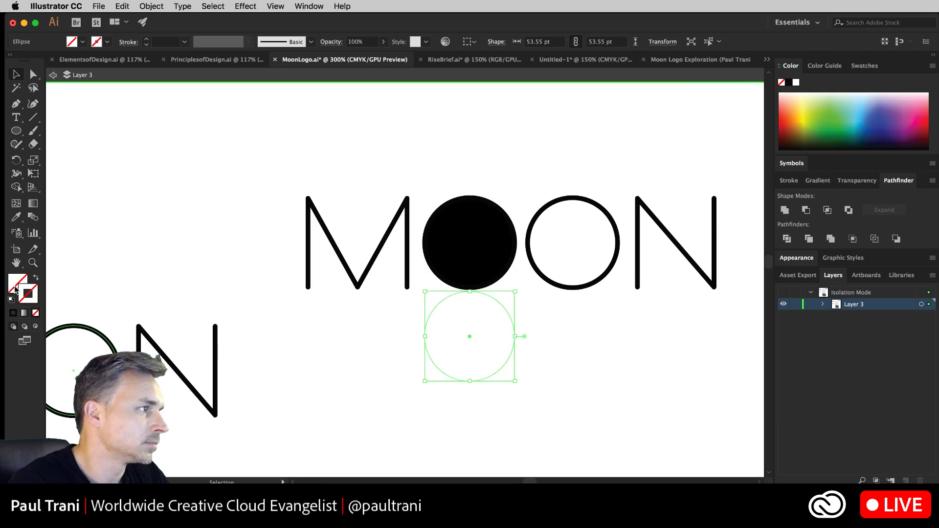
{"action": "left_click", "coordinate": [818, 181]}
{"action": "left_click", "coordinate": [842, 198]}
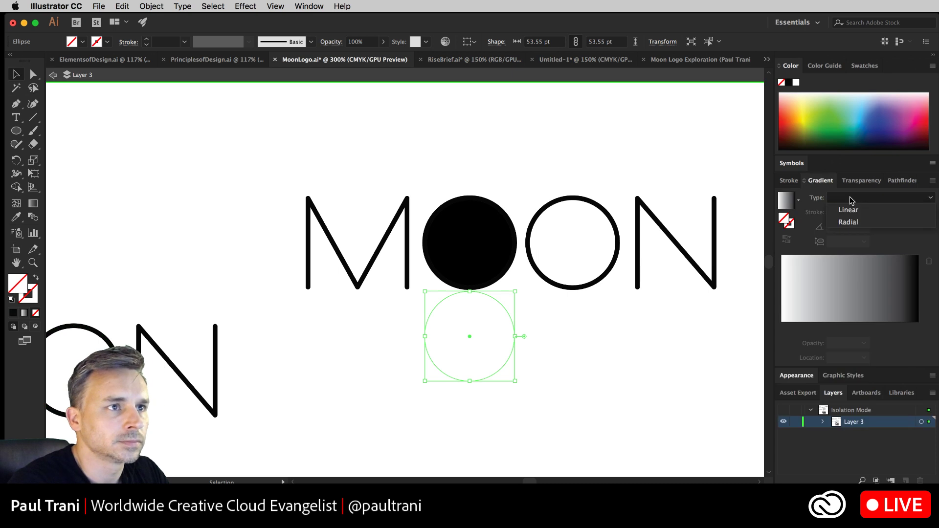
{"action": "left_click", "coordinate": [842, 223]}
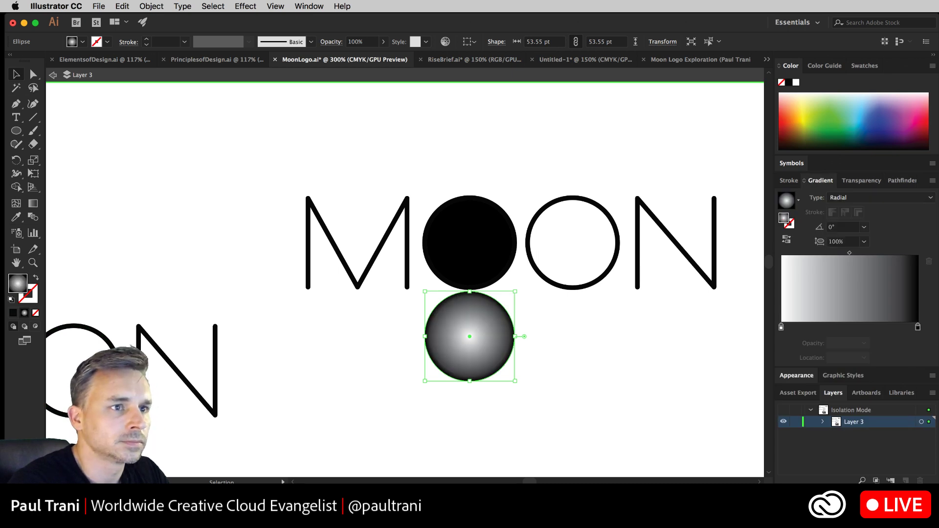
{"action": "mouse_move", "coordinate": [918, 328]}
{"action": "left_mouse_down"}
{"action": "mouse_move", "coordinate": [812, 327]}
{"action": "mouse_move", "coordinate": [918, 328]}
{"action": "left_mouse_up"}
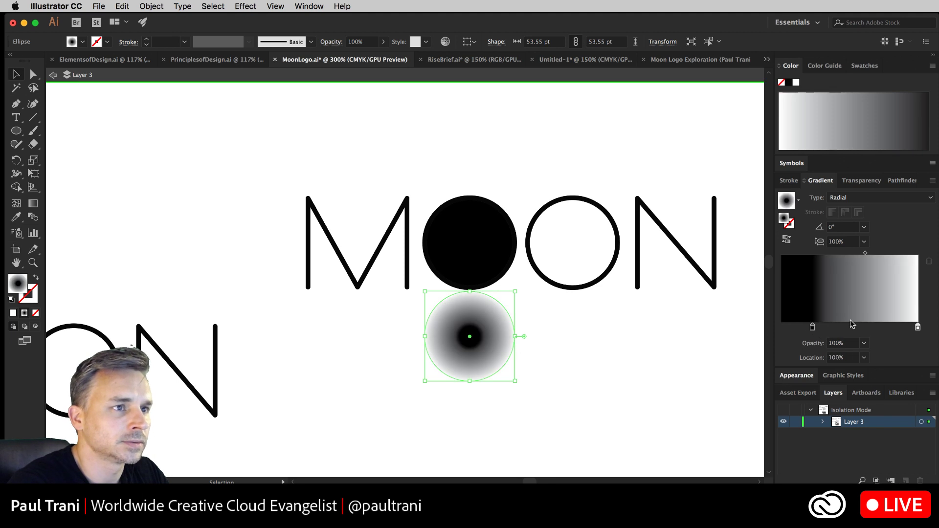
{"action": "left_click_drag", "start_coordinate": [813, 328], "coordinate": [758, 325]}
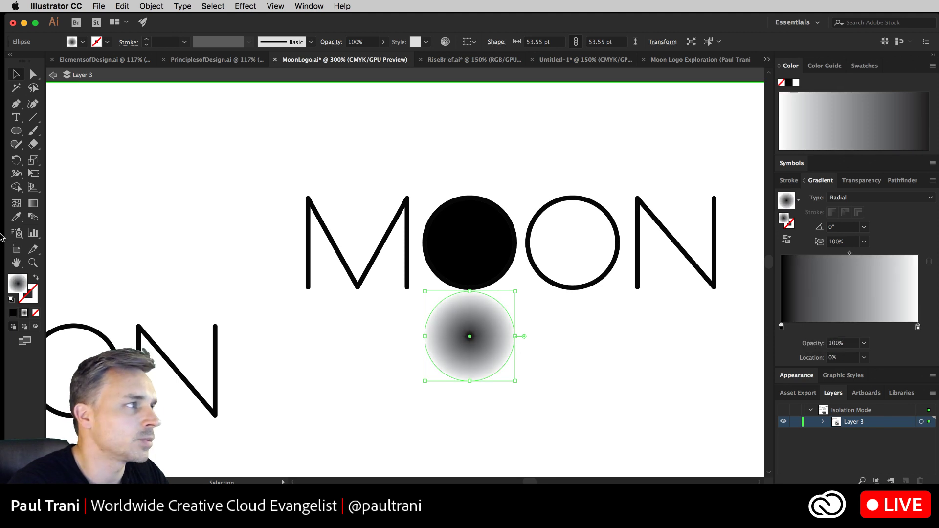
Move the radial gradient's centre up to the lower circle's top edge with the Gradient tool and deselect the circle.
{"action": "left_click", "coordinate": [32, 203]}
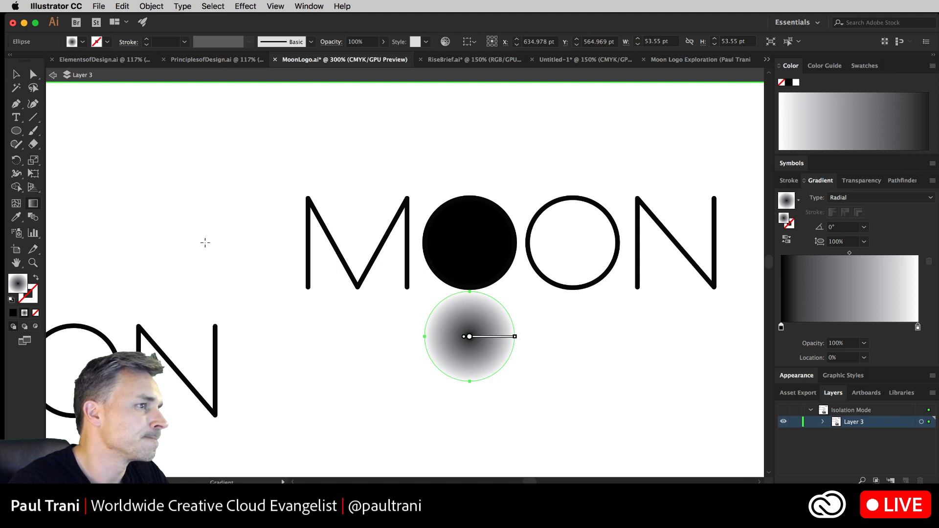
{"action": "left_click_drag", "start_coordinate": [470, 336], "coordinate": [473, 294]}
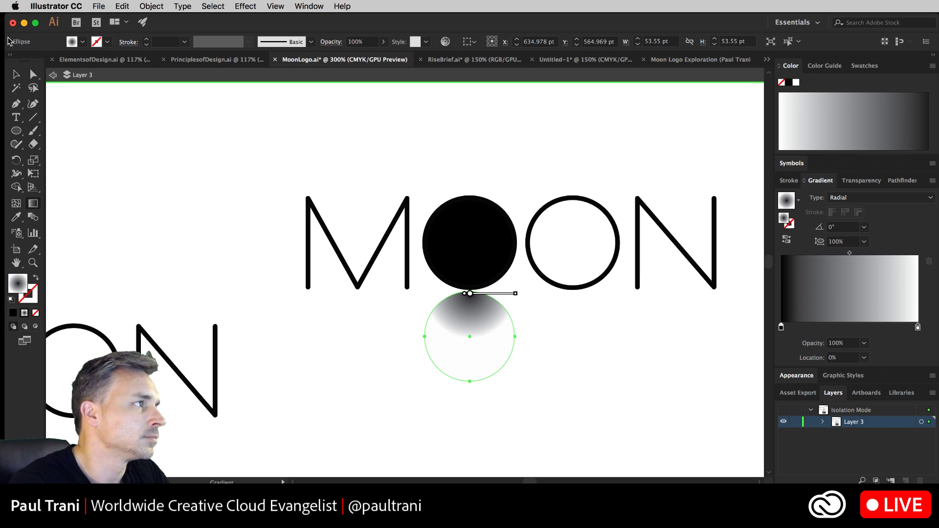
{"action": "left_click", "coordinate": [16, 74]}
{"action": "left_click", "coordinate": [266, 338]}
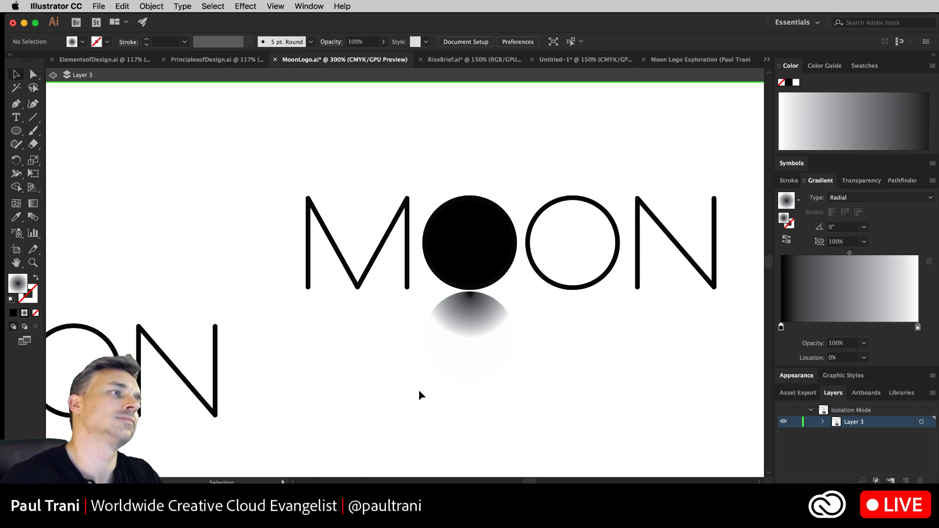
Duplicate the gradient circle and place the copy in the empty area below the second O and the N.
{"action": "left_click", "coordinate": [479, 359]}
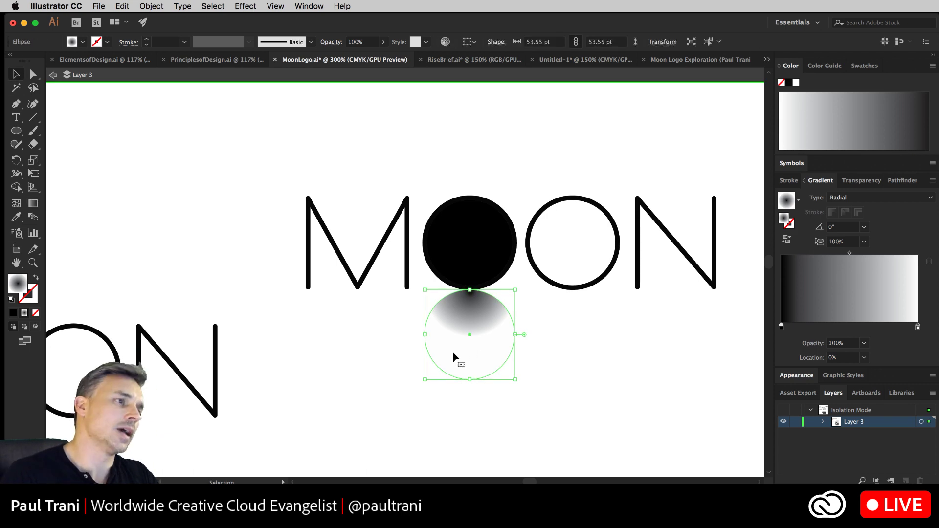
{"action": "left_click", "coordinate": [245, 6]}
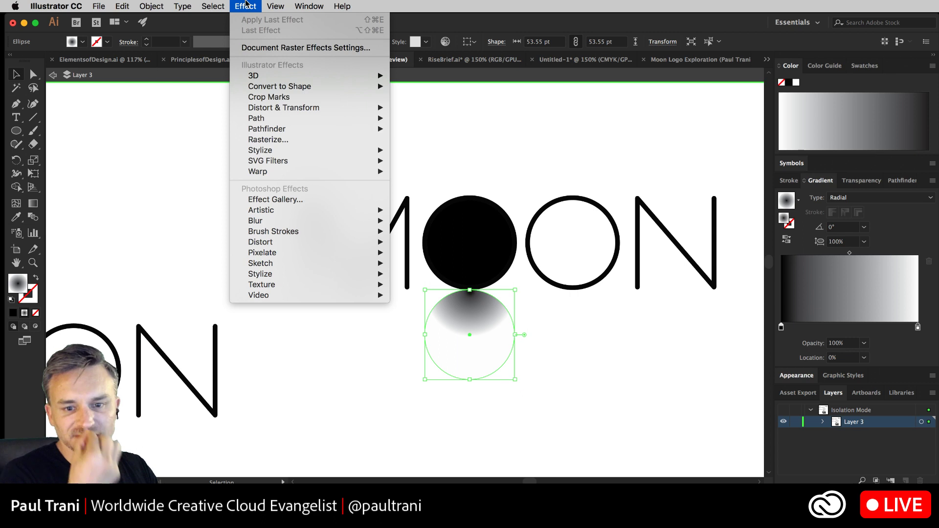
{"action": "left_click", "coordinate": [245, 6]}
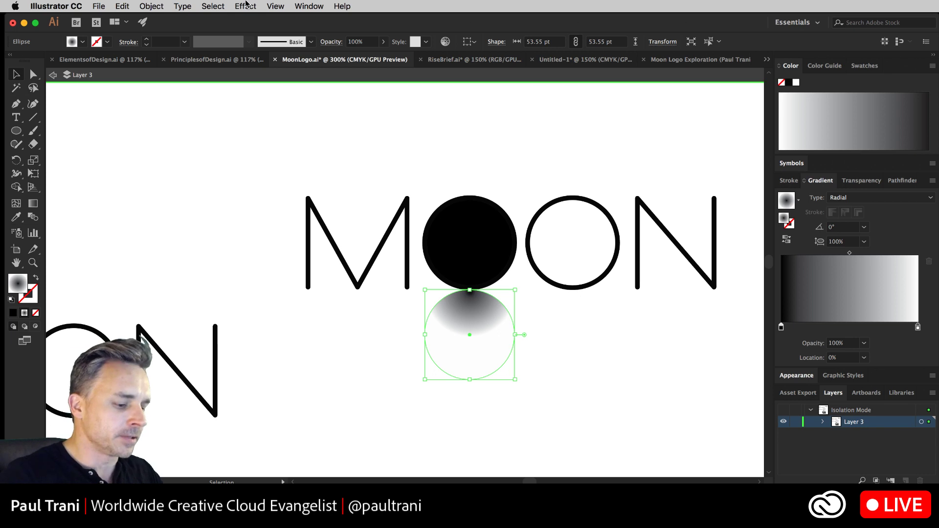
{"action": "left_click", "coordinate": [280, 313]}
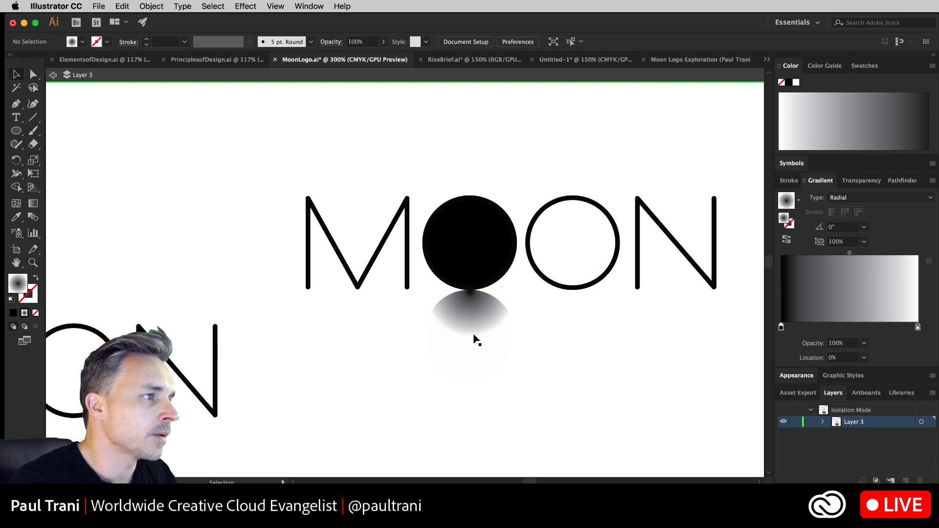
{"action": "left_click_drag", "start_coordinate": [476, 325], "coordinate": [475, 416]}
{"action": "left_click_drag", "start_coordinate": [463, 424], "coordinate": [625, 369]}
Apply a Zig Zag effect to the copied gradient circle with 2% relative size, 4 ridges per segment and smooth points.
{"action": "left_click", "coordinate": [256, 6]}
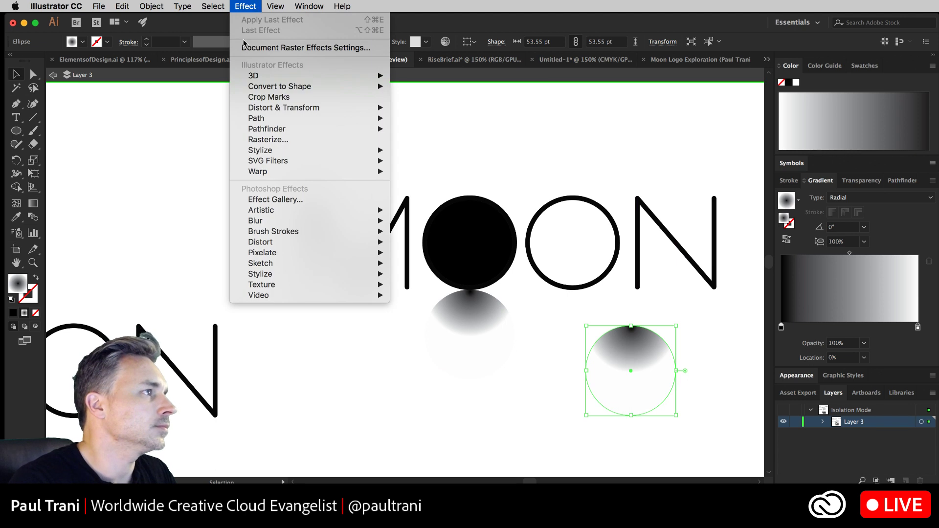
{"action": "mouse_move", "coordinate": [247, 89]}
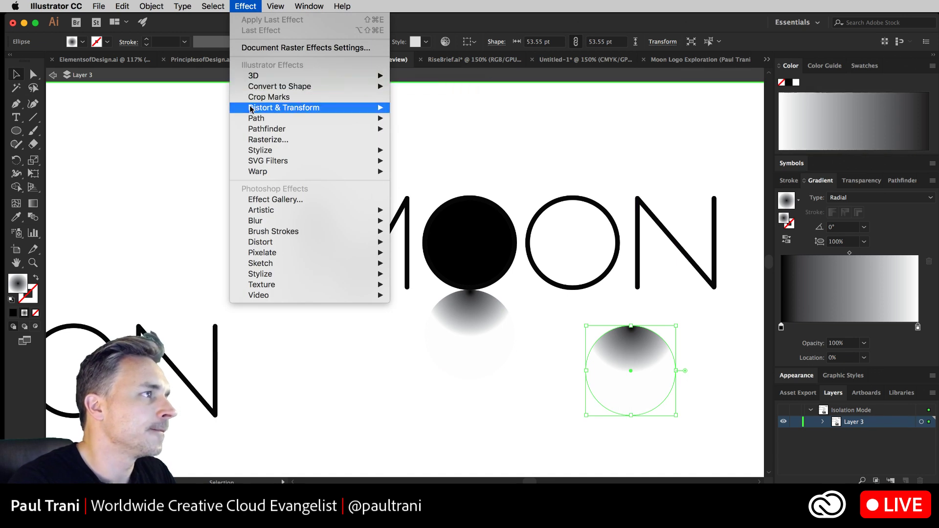
{"action": "mouse_move", "coordinate": [352, 108]}
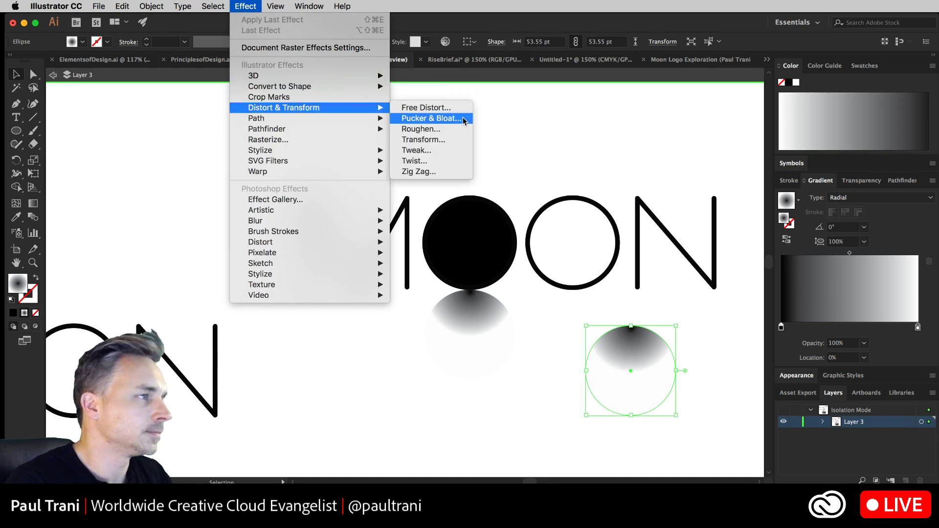
{"action": "left_click", "coordinate": [463, 172]}
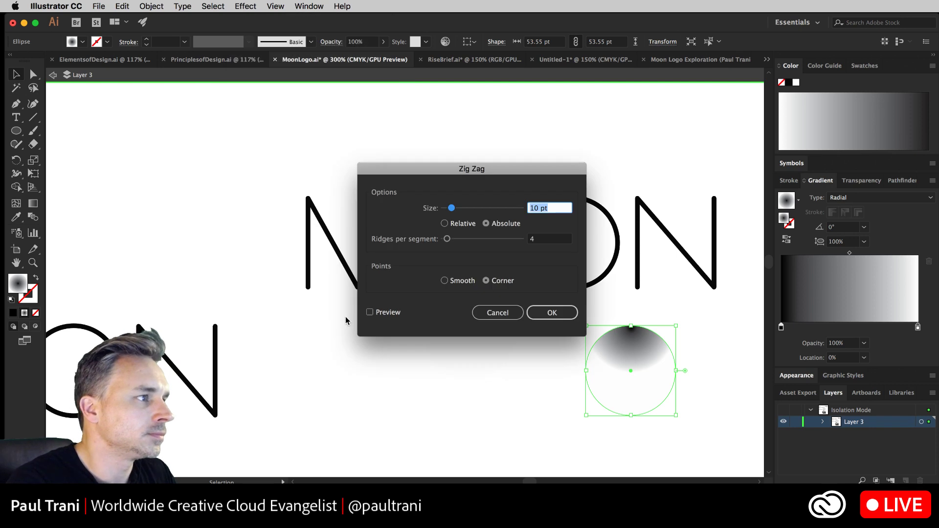
{"action": "left_click", "coordinate": [369, 313]}
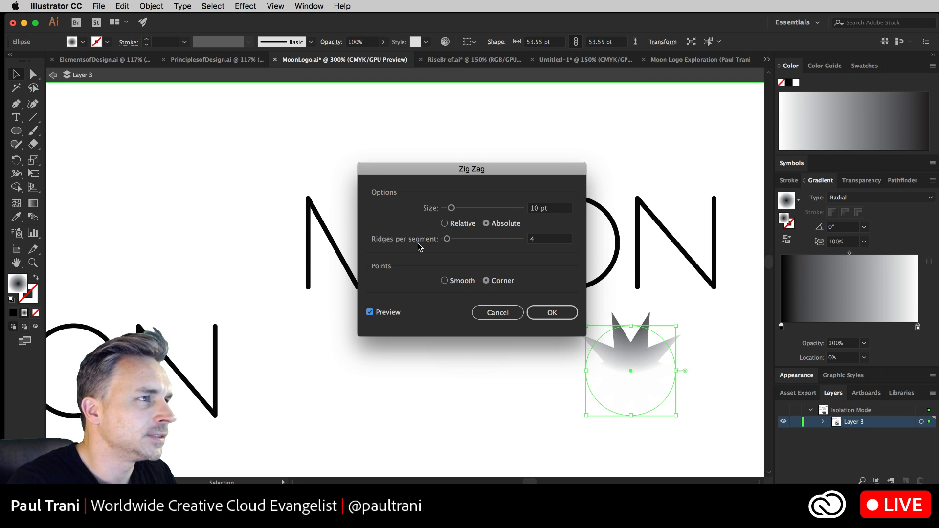
{"action": "left_click", "coordinate": [444, 281]}
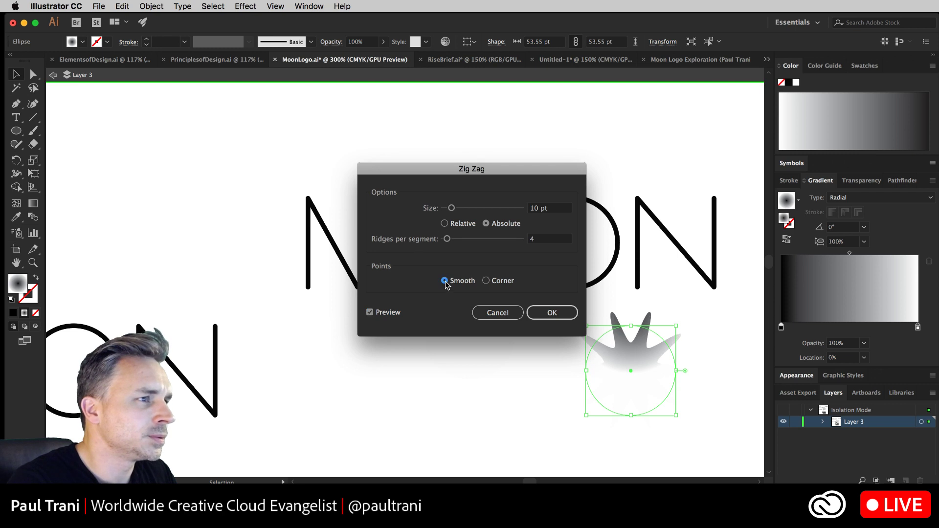
{"action": "left_click", "coordinate": [444, 224]}
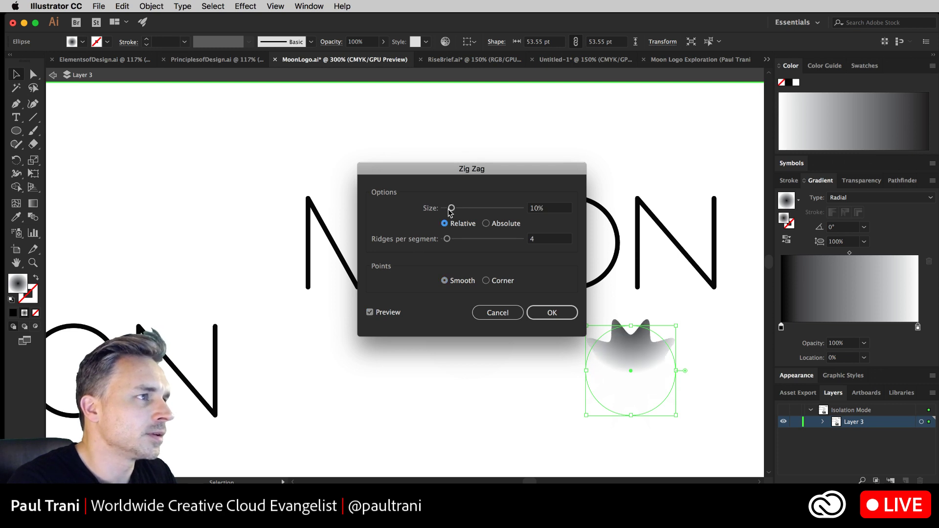
{"action": "left_click_drag", "start_coordinate": [451, 209], "coordinate": [445, 210]}
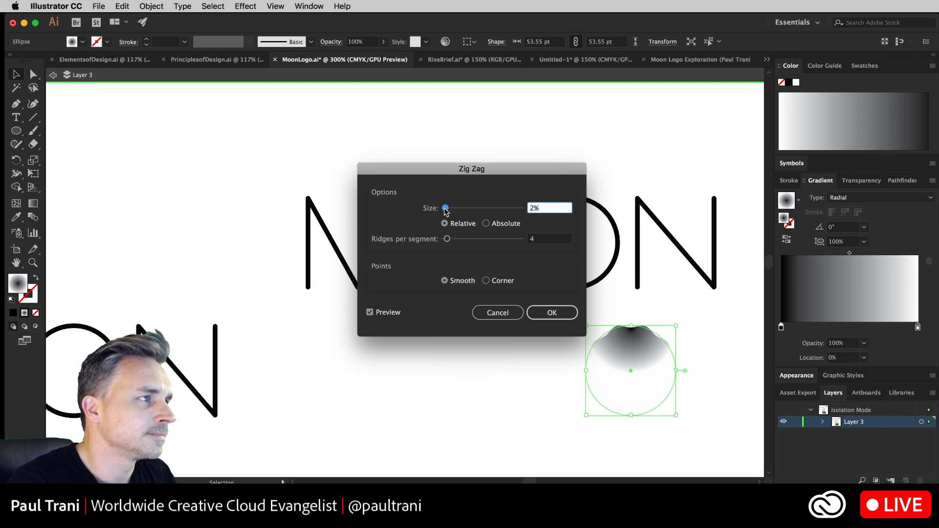
{"action": "left_click_drag", "start_coordinate": [455, 239], "coordinate": [447, 242]}
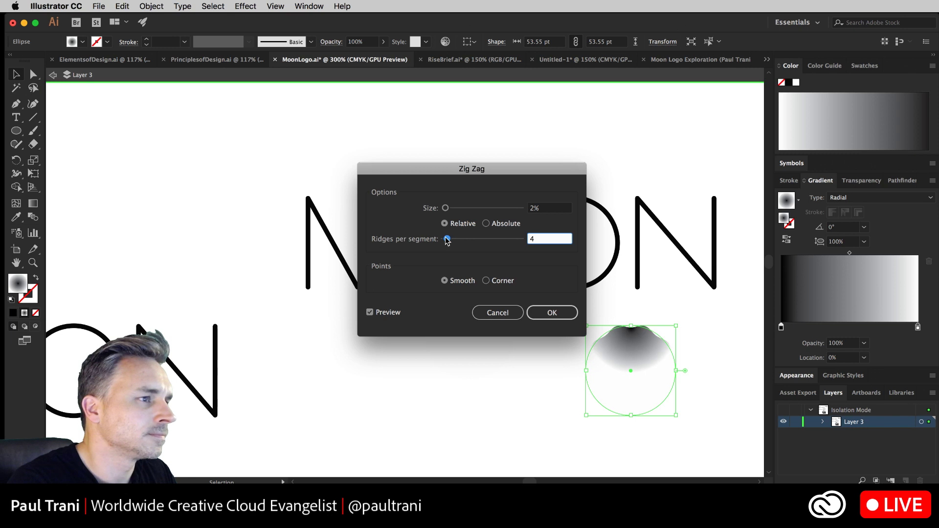
{"action": "left_click", "coordinate": [539, 313]}
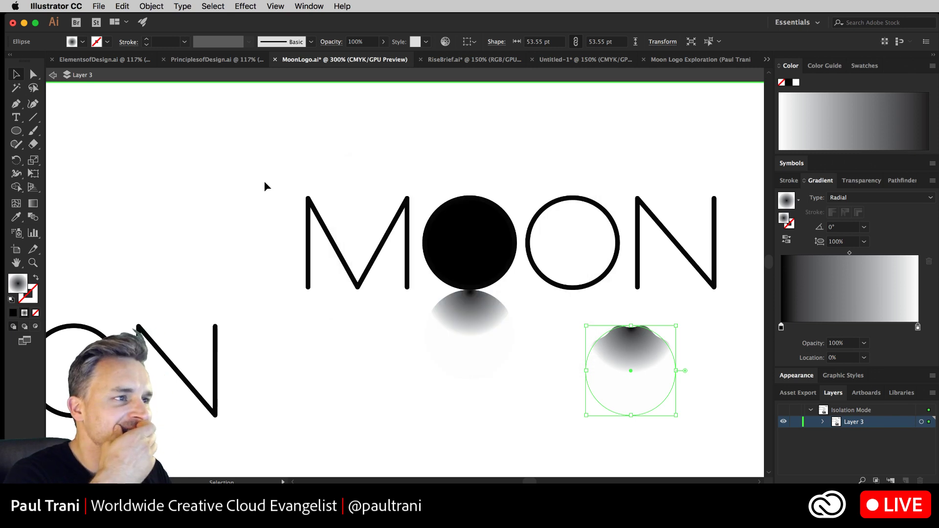
Undo the Zig Zag effect and the gradient circle's duplication, leaving only the reflection under the black O.
{"action": "left_click", "coordinate": [249, 186]}
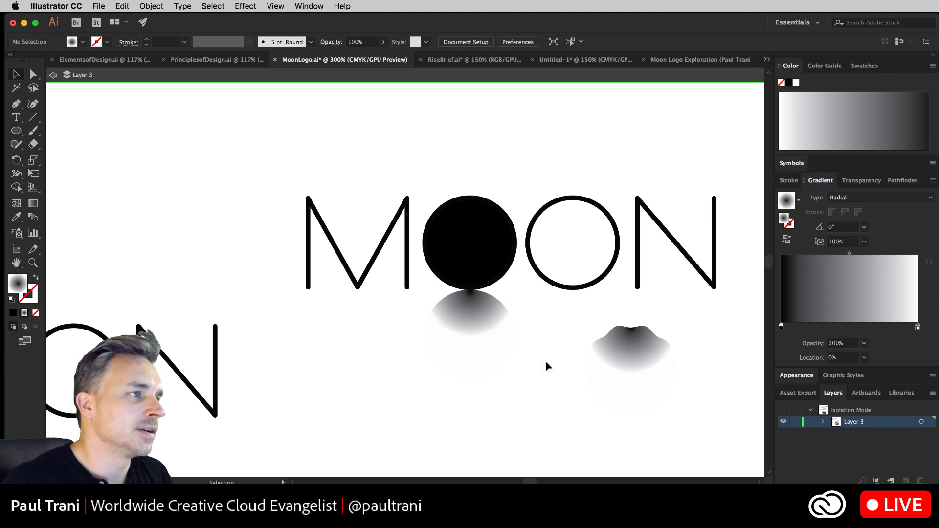
{"action": "left_click_drag", "start_coordinate": [633, 367], "coordinate": [487, 330]}
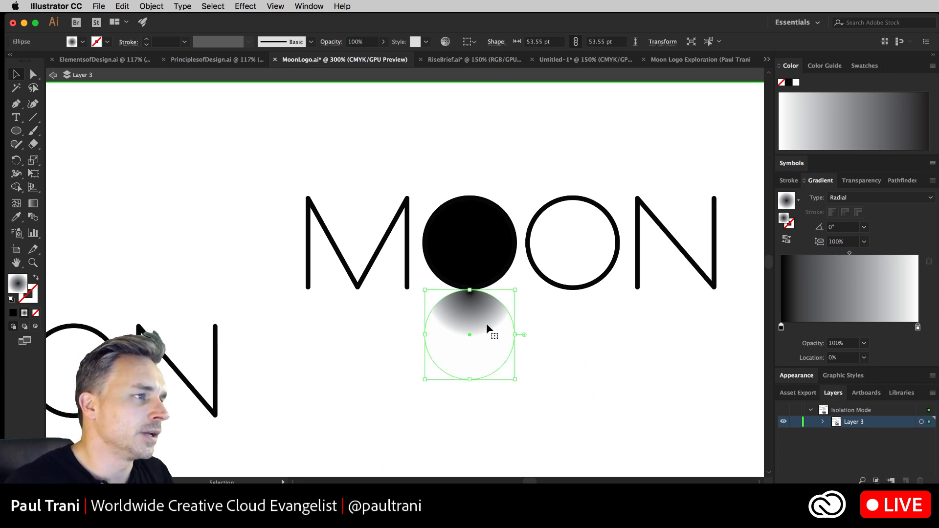
{"action": "left_click", "coordinate": [615, 370]}
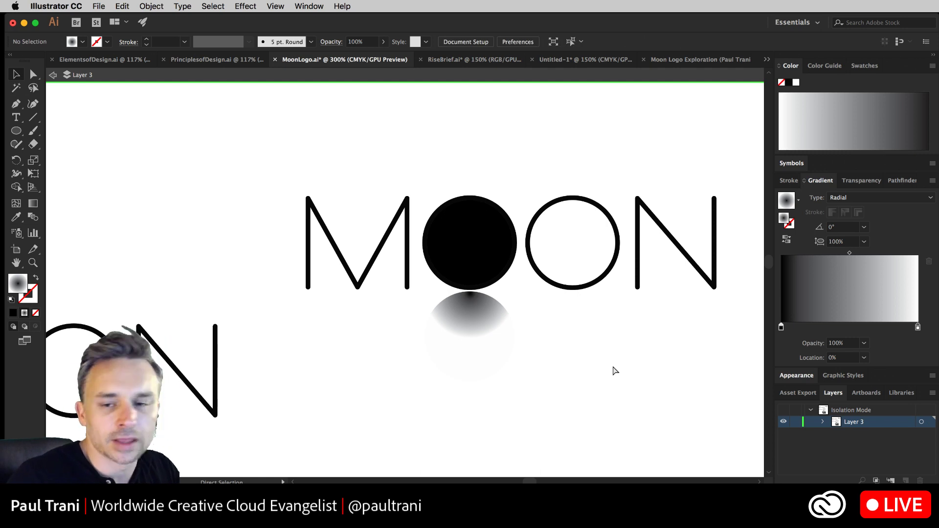
Review all MOON logo variations on the artboard, picking out the two black-box wordmarks and the reflected wordmark.
{"action": "key", "text": "super+0"}
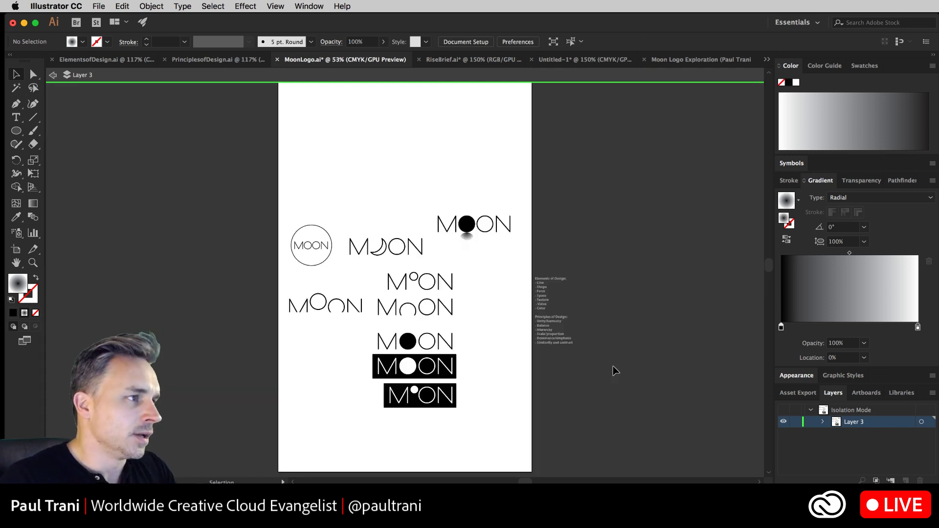
{"action": "key", "text": "super+1"}
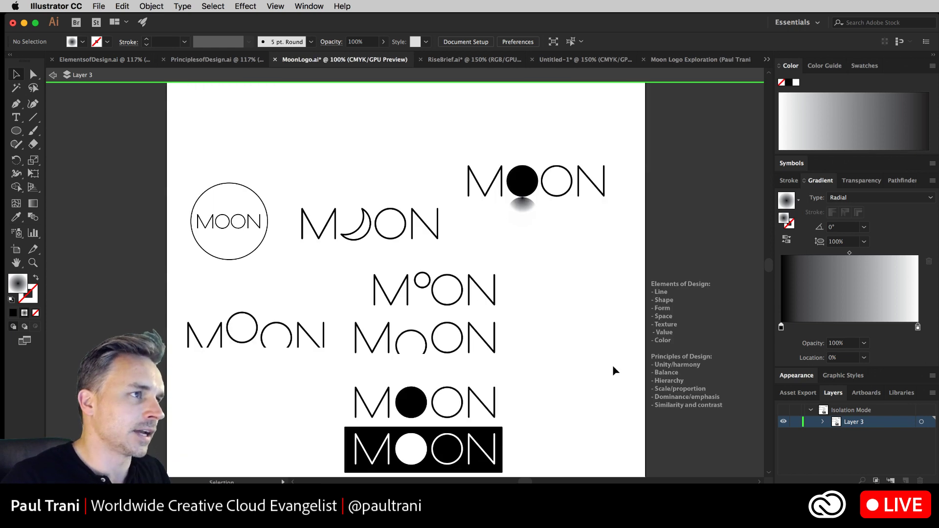
{"action": "left_click_drag", "start_coordinate": [243, 324], "coordinate": [278, 246]}
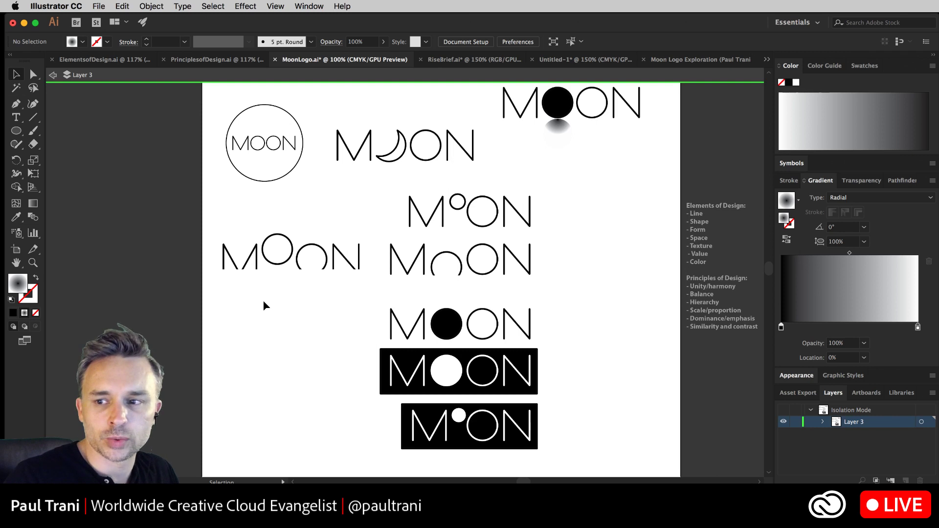
{"action": "left_click_drag", "start_coordinate": [284, 216], "coordinate": [277, 230]}
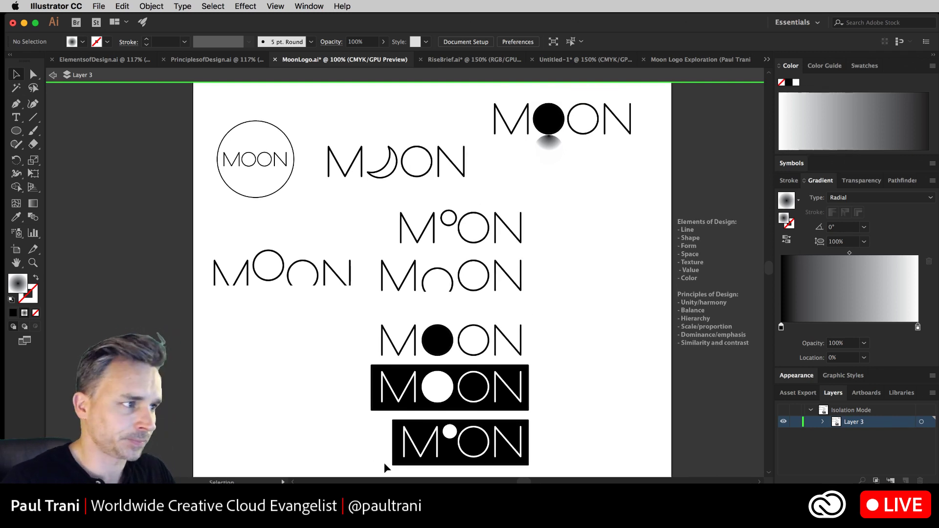
{"action": "left_click", "coordinate": [398, 451]}
{"action": "mouse_move", "coordinate": [322, 380]}
{"action": "left_mouse_down"}
{"action": "mouse_move", "coordinate": [521, 455]}
{"action": "mouse_move", "coordinate": [581, 457]}
{"action": "left_mouse_up"}
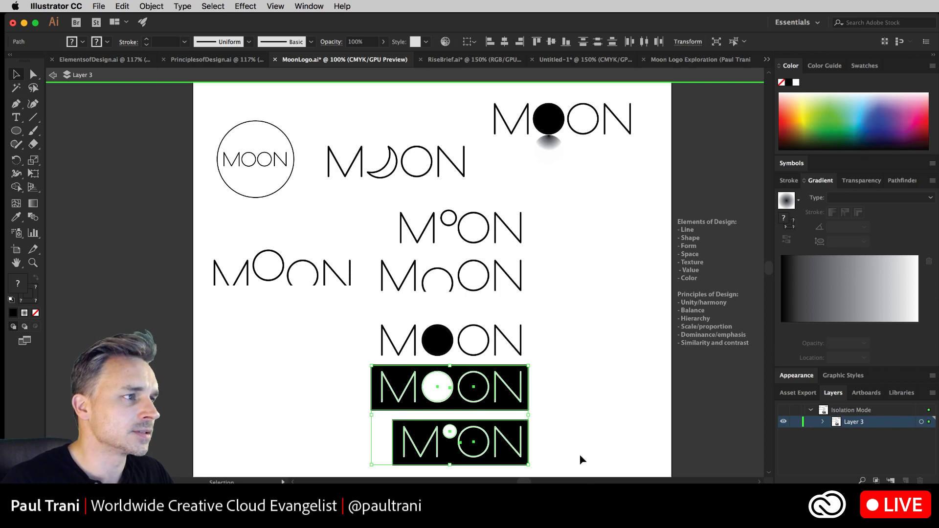
{"action": "left_click_drag", "start_coordinate": [503, 166], "coordinate": [662, 104]}
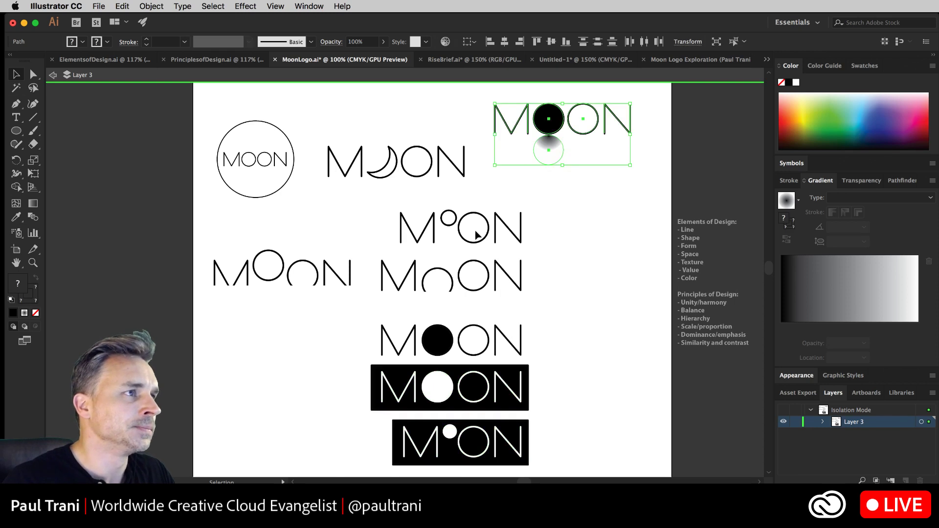
Duplicate the black-box MOON wordmark with the large white O into the empty area beside it, level with the original.
{"action": "left_click_drag", "start_coordinate": [329, 381], "coordinate": [562, 399]}
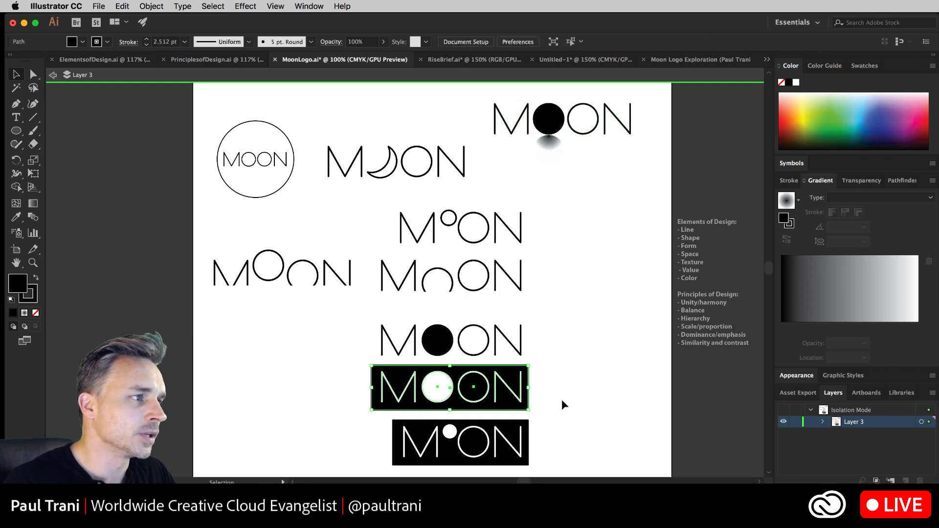
{"action": "left_click", "coordinate": [346, 384]}
{"action": "left_click", "coordinate": [373, 387]}
{"action": "left_click", "coordinate": [310, 390]}
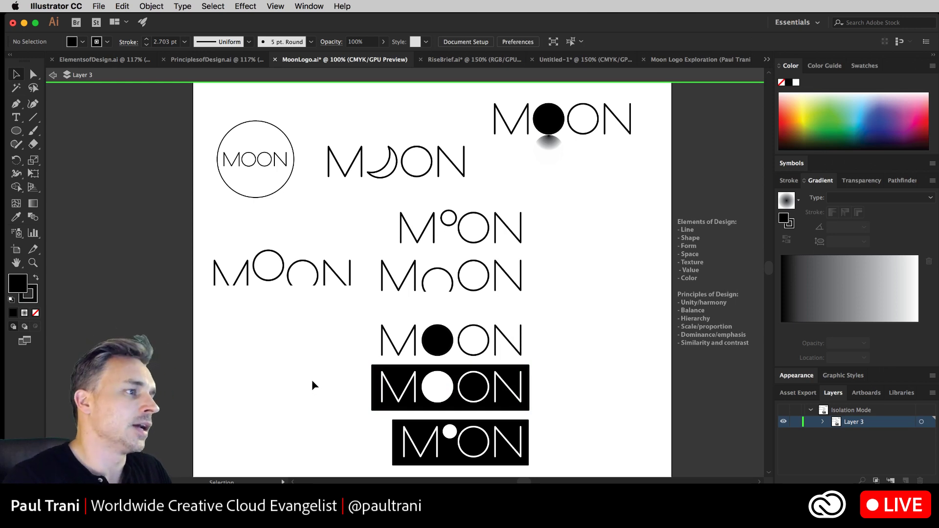
{"action": "left_click_drag", "start_coordinate": [313, 381], "coordinate": [538, 400]}
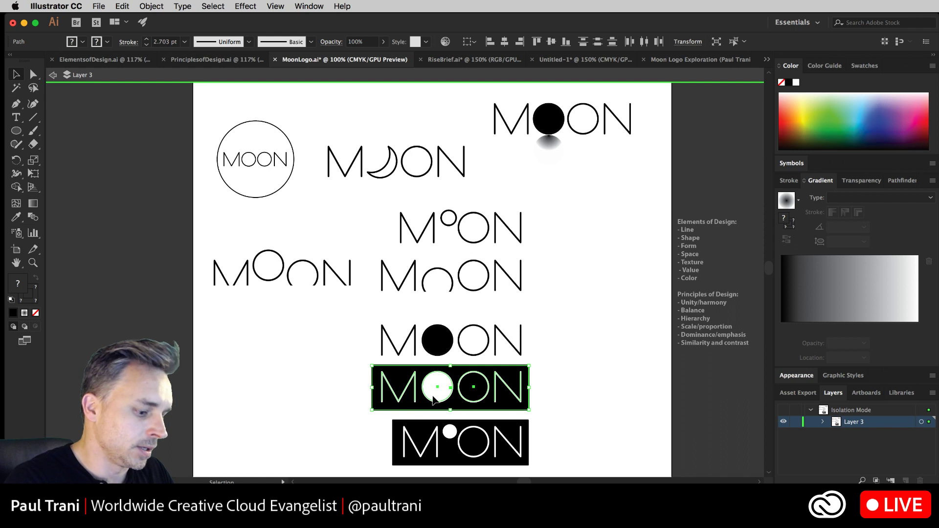
{"action": "left_click_drag", "start_coordinate": [421, 391], "coordinate": [264, 396]}
{"action": "left_click", "coordinate": [530, 180]}
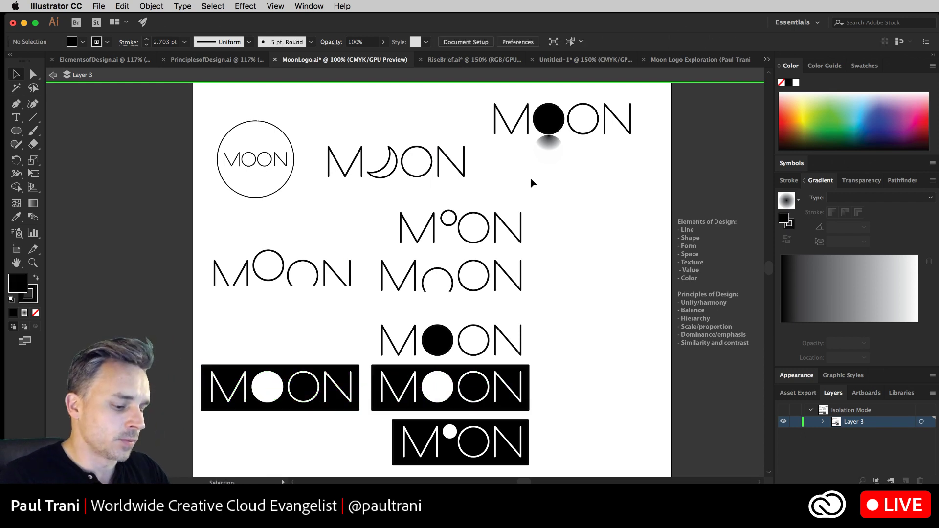
Switch to the Moon Logo Exploration document and look through its artboards for the fluid concept with the moon reflected in water.
{"action": "key", "text": "equal"}
{"action": "key", "text": "super+equal"}
{"action": "left_click_drag", "start_coordinate": [602, 145], "coordinate": [524, 304]}
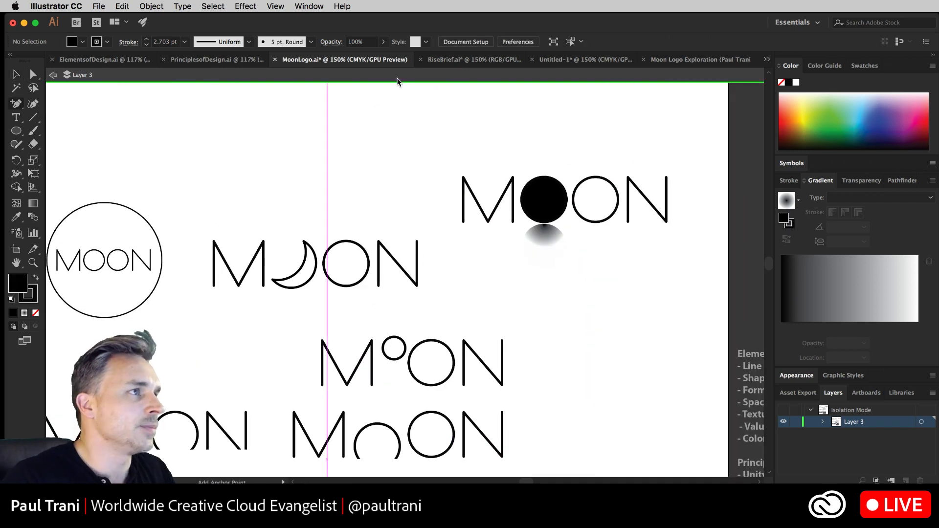
{"action": "left_click", "coordinate": [668, 60]}
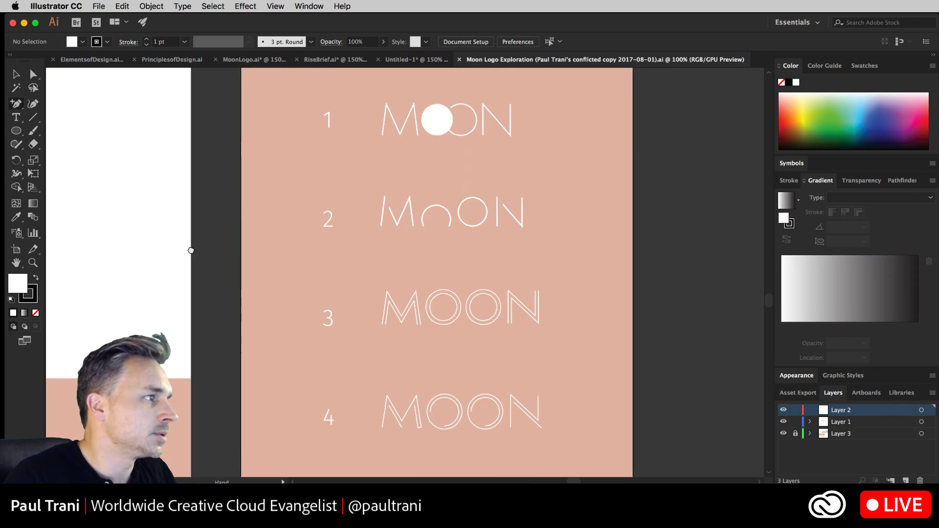
{"action": "scroll", "coordinate": [412, 261], "scroll_direction": "down", "scroll_amount": 15}
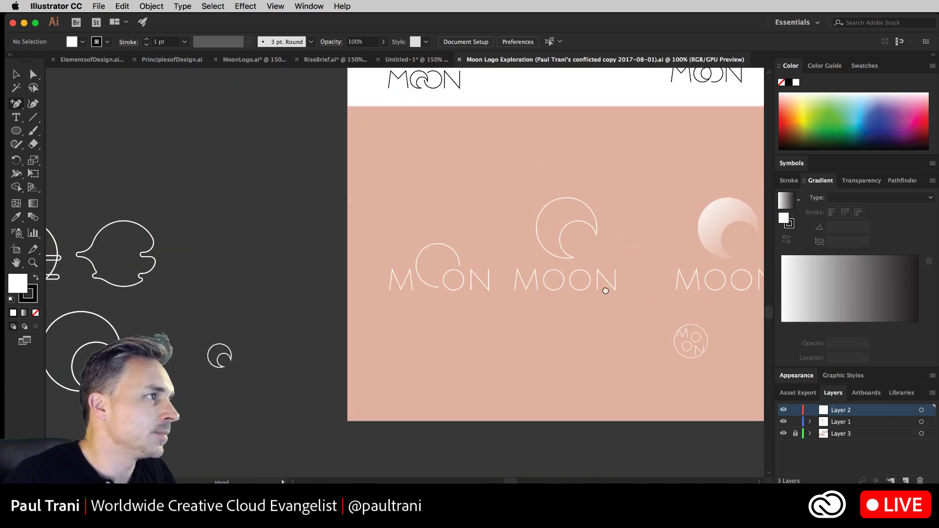
{"action": "left_click_drag", "start_coordinate": [254, 306], "coordinate": [241, 233]}
{"action": "scroll", "coordinate": [242, 232], "scroll_direction": "down", "scroll_amount": 15}
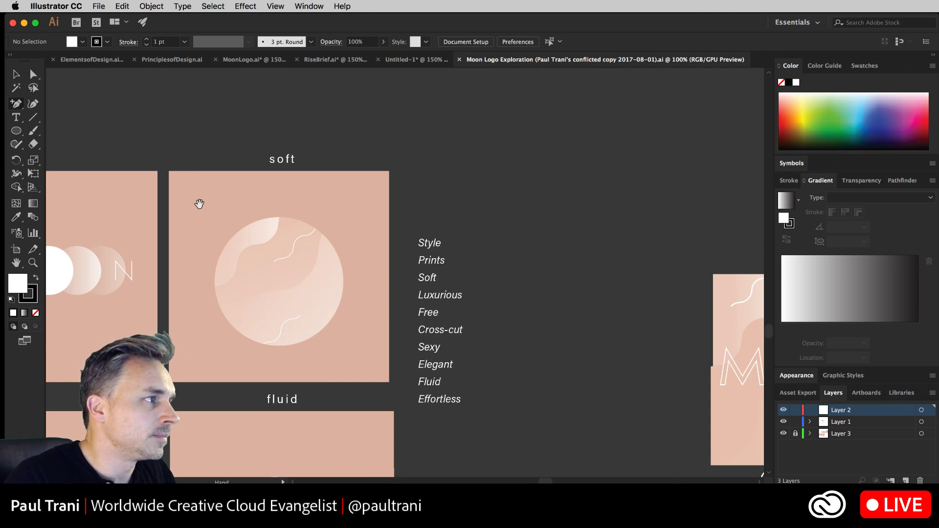
{"action": "left_click_drag", "start_coordinate": [199, 204], "coordinate": [522, 123]}
{"action": "left_click_drag", "start_coordinate": [310, 237], "coordinate": [108, 242]}
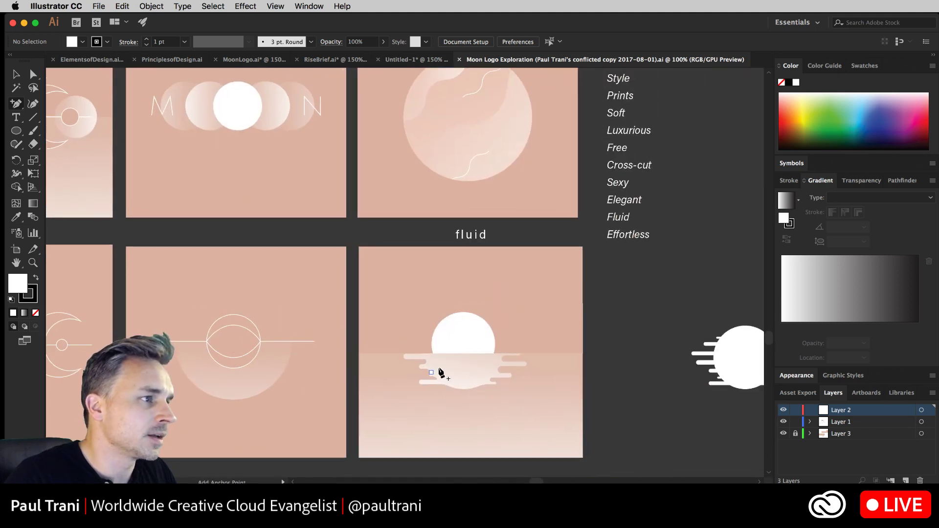
Unlock Layer 3 and move the gradient water rectangle on the fluid artboard down and away from the moon.
{"action": "left_click", "coordinate": [458, 369]}
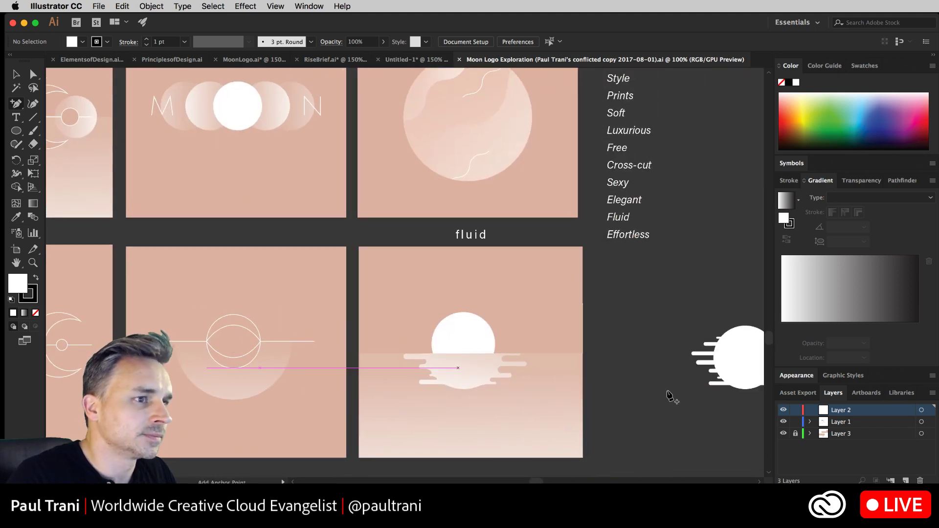
{"action": "left_click", "coordinate": [568, 271]}
{"action": "left_click", "coordinate": [795, 434]}
{"action": "key", "text": "v"}
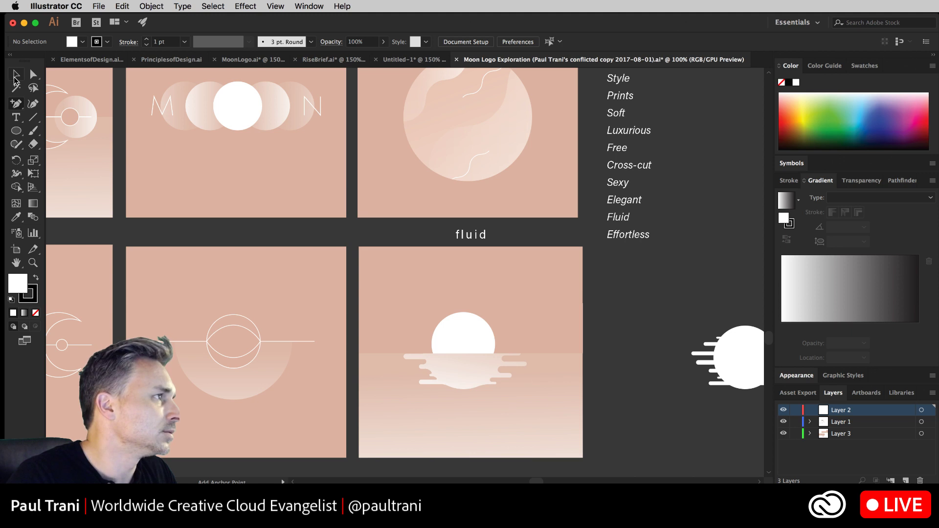
{"action": "left_click", "coordinate": [426, 377]}
{"action": "left_click_drag", "start_coordinate": [425, 378], "coordinate": [503, 427]}
Pull the rippled reflection shape away from the fluid moon, copy it and paste it into MoonLogo.ai.
{"action": "left_click", "coordinate": [463, 372]}
{"action": "left_click_drag", "start_coordinate": [457, 368], "coordinate": [506, 407]}
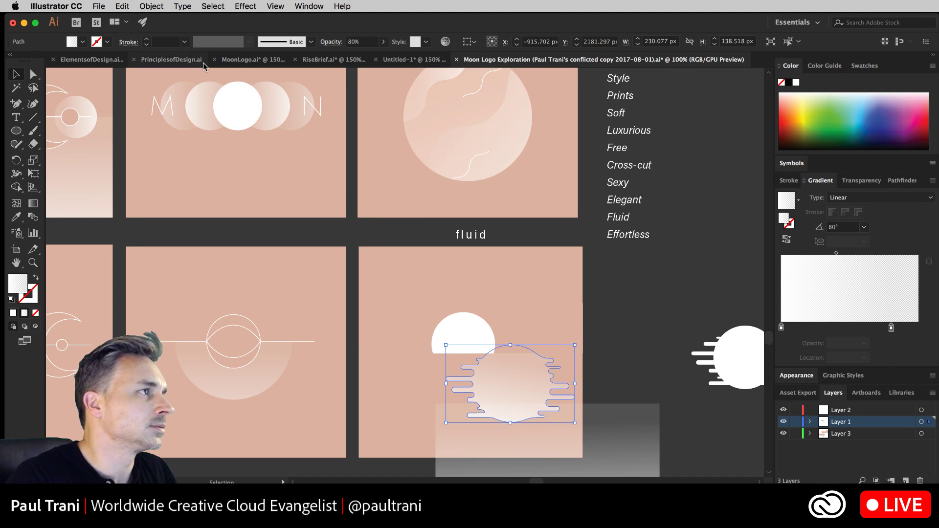
{"action": "left_click", "coordinate": [233, 60]}
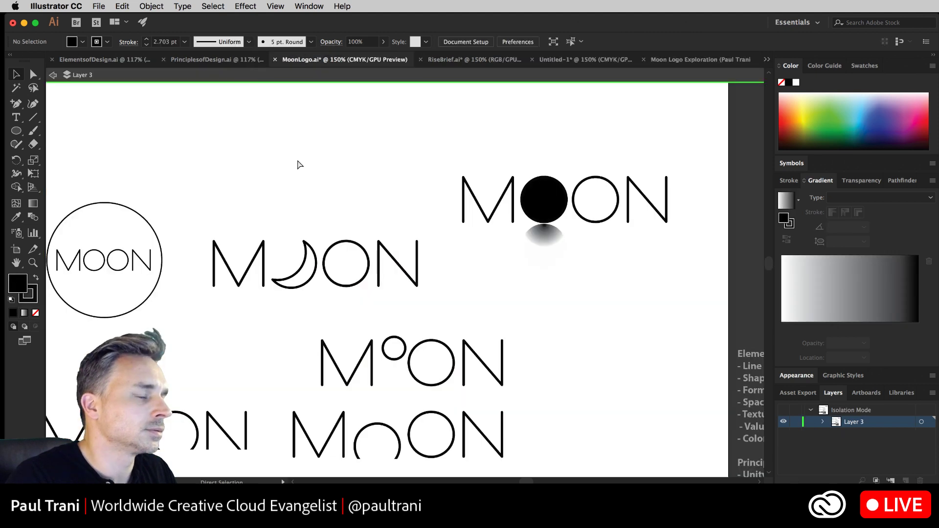
{"action": "key", "text": "super+v"}
{"action": "key", "text": "v"}
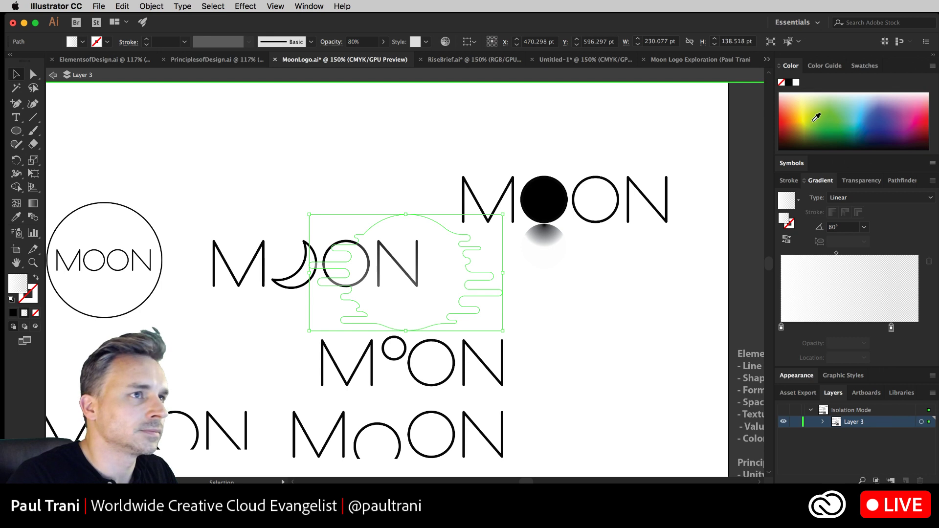
Fill the pasted ripple shape with black and move it to the empty area below the reflected MOON wordmark.
{"action": "left_click", "coordinate": [789, 82]}
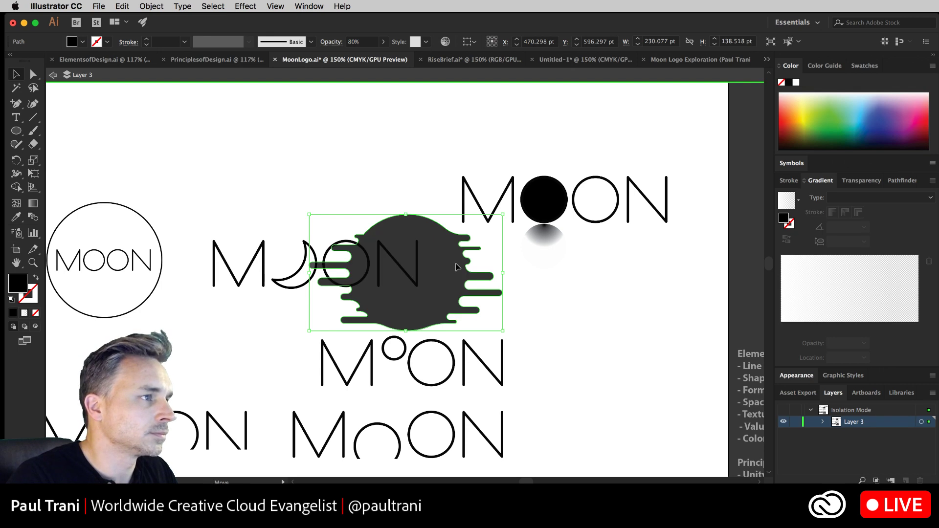
{"action": "left_click_drag", "start_coordinate": [436, 269], "coordinate": [613, 279]}
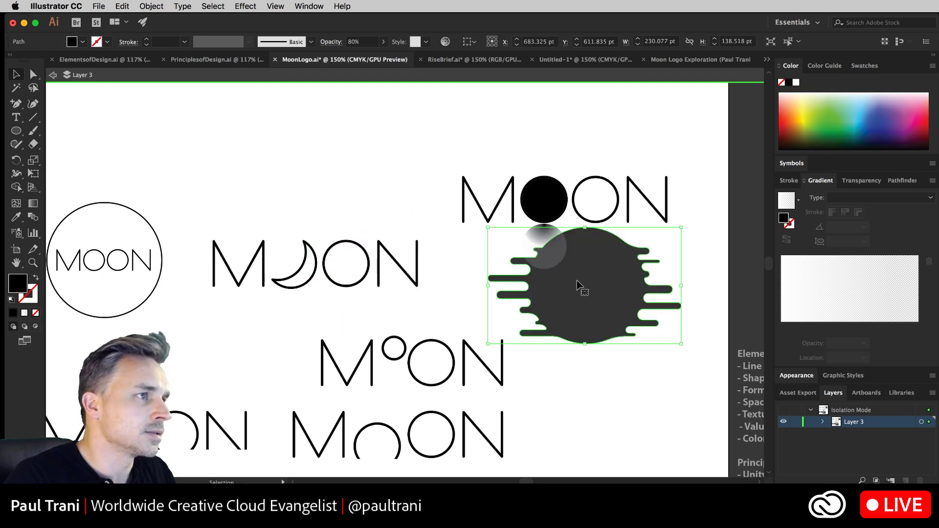
{"action": "left_click_drag", "start_coordinate": [605, 324], "coordinate": [636, 357]}
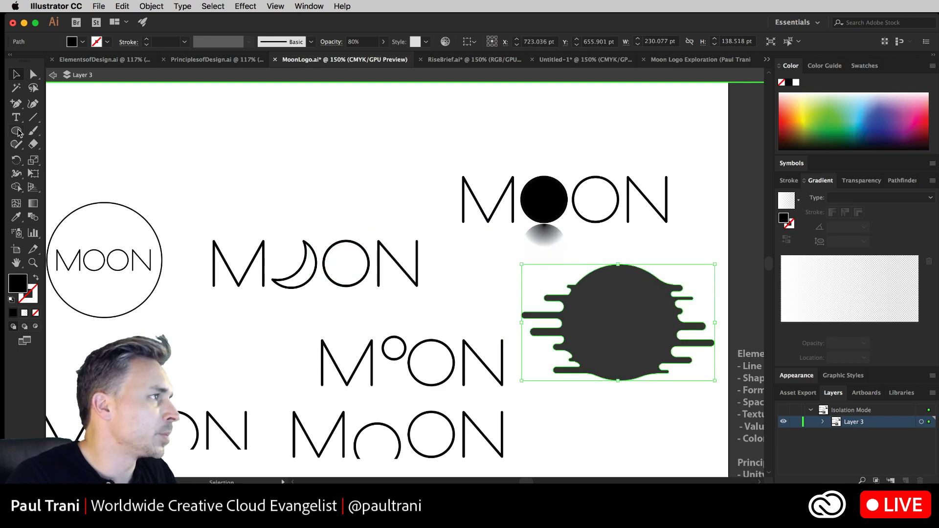
{"action": "left_click", "coordinate": [533, 234]}
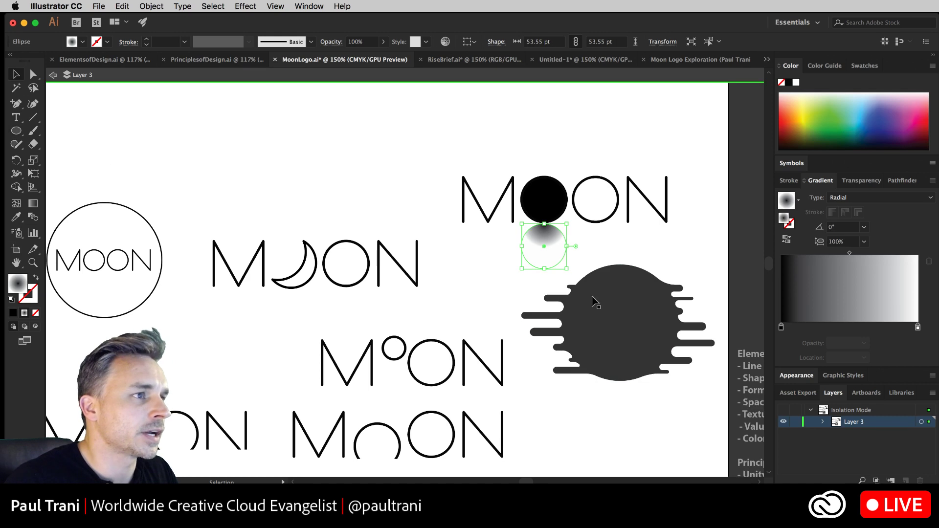
{"action": "key", "text": "Delete"}
{"action": "mouse_move", "coordinate": [596, 317]}
{"action": "left_mouse_down"}
{"action": "mouse_move", "coordinate": [514, 342]}
{"action": "mouse_move", "coordinate": [542, 284]}
{"action": "left_mouse_up"}
{"action": "key", "text": "super+z"}
{"action": "key", "text": "super+z"}
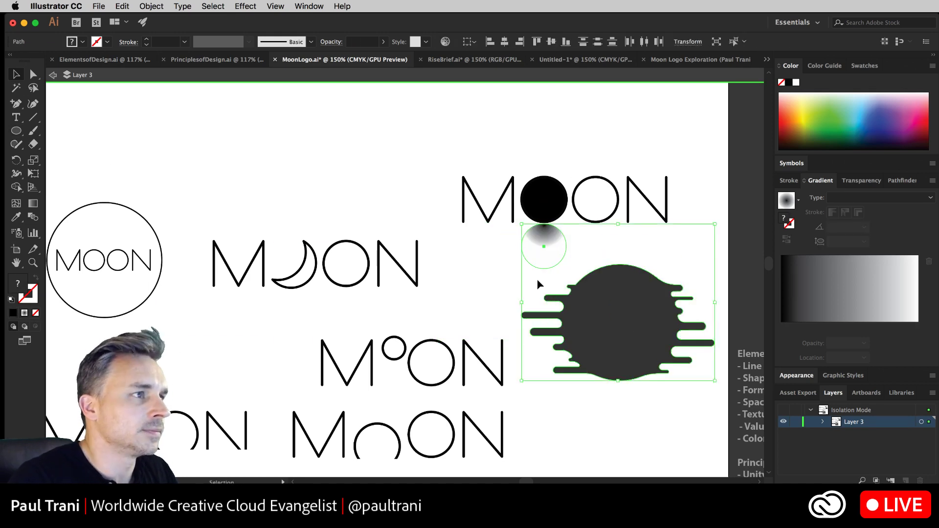
Apply the small reflection circle's radial gradient to the ripple shape with the Eyedropper.
{"action": "left_click", "coordinate": [17, 217]}
{"action": "left_click", "coordinate": [606, 302]}
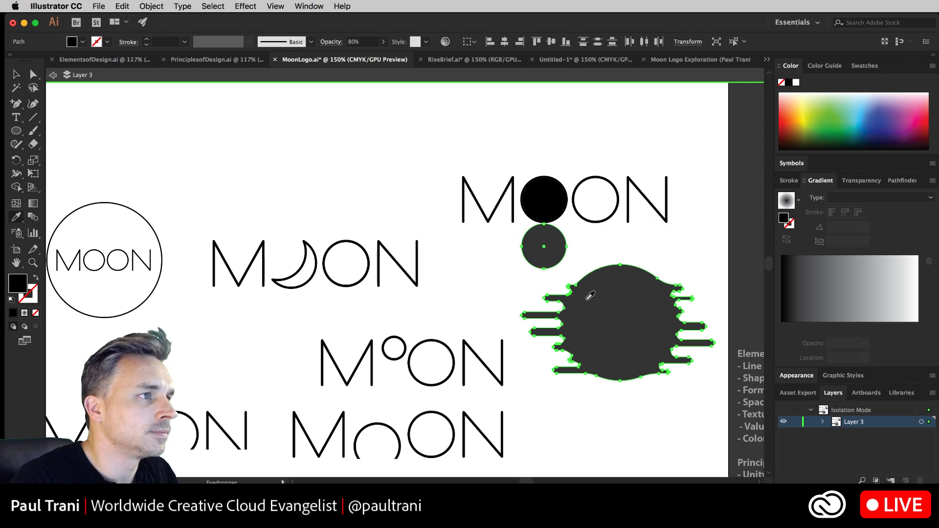
{"action": "key", "text": "super+z"}
{"action": "left_click", "coordinate": [540, 236]}
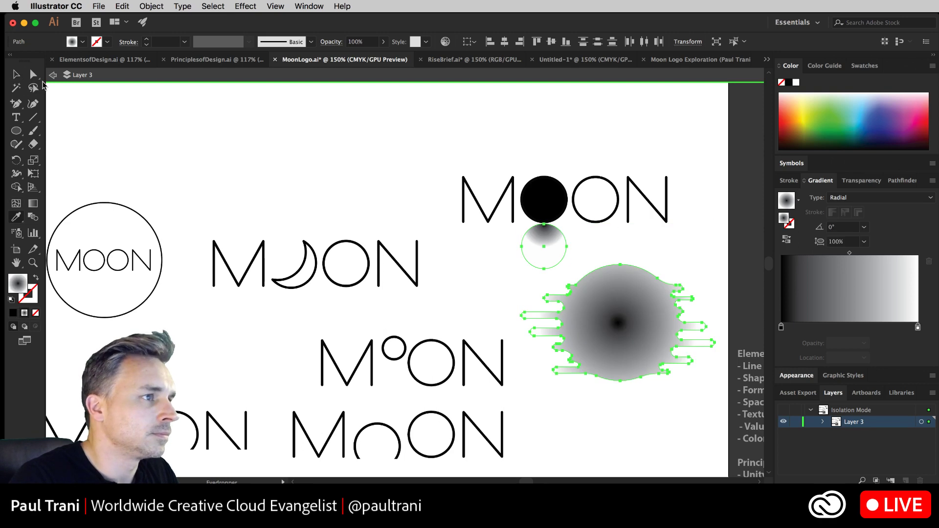
Move the ripple shape's radial gradient centre up to its top edge with the Gradient tool and deselect.
{"action": "left_click", "coordinate": [33, 217]}
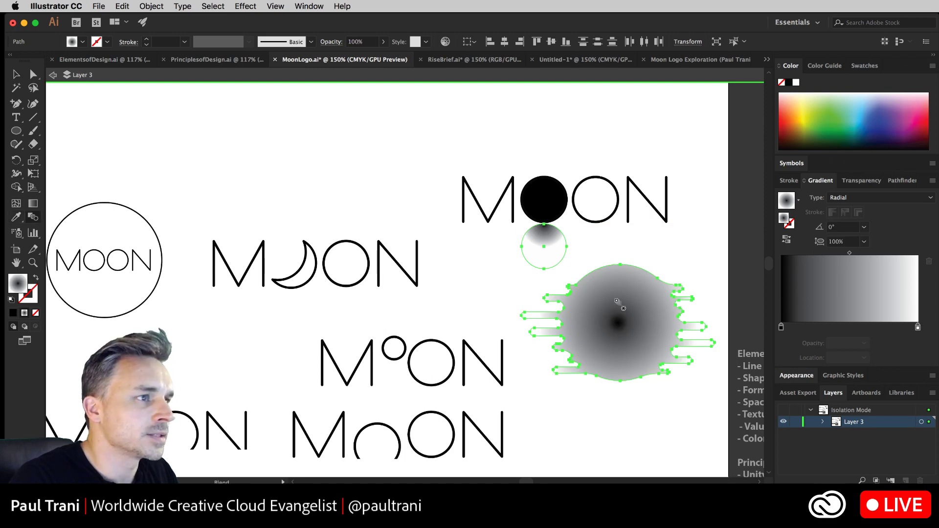
{"action": "left_click", "coordinate": [33, 204]}
{"action": "left_click_drag", "start_coordinate": [620, 323], "coordinate": [623, 271]}
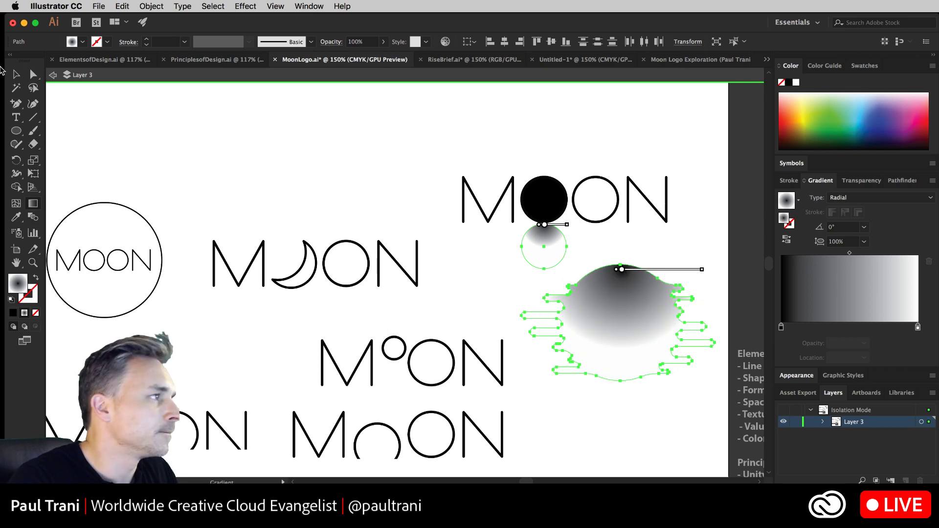
{"action": "left_click", "coordinate": [16, 74]}
{"action": "left_click", "coordinate": [509, 265]}
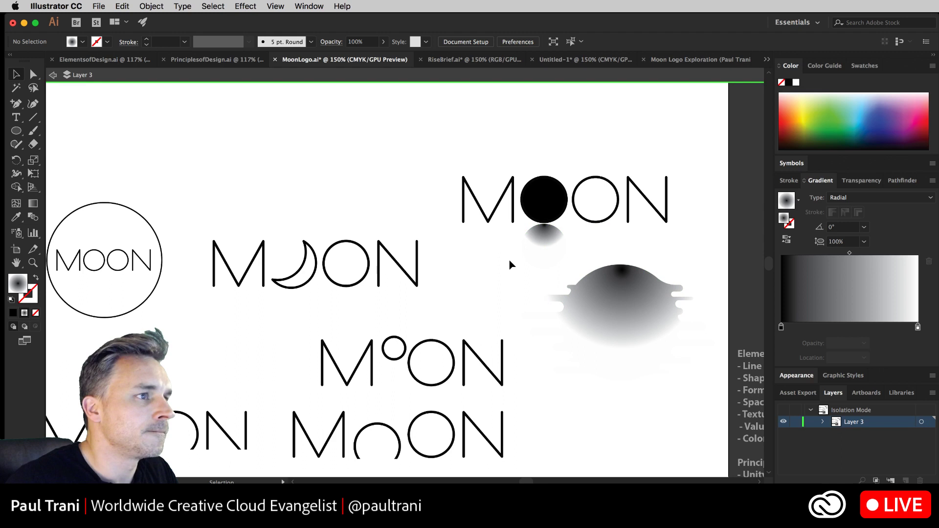
Replace the gradient circle under the black O with the ripple shape, centred against the O's lower edge.
{"action": "left_click", "coordinate": [538, 248]}
{"action": "key", "text": "Delete"}
{"action": "mouse_move", "coordinate": [603, 308]}
{"action": "left_mouse_down"}
{"action": "mouse_move", "coordinate": [573, 301]}
{"action": "mouse_move", "coordinate": [536, 269]}
{"action": "left_mouse_up"}
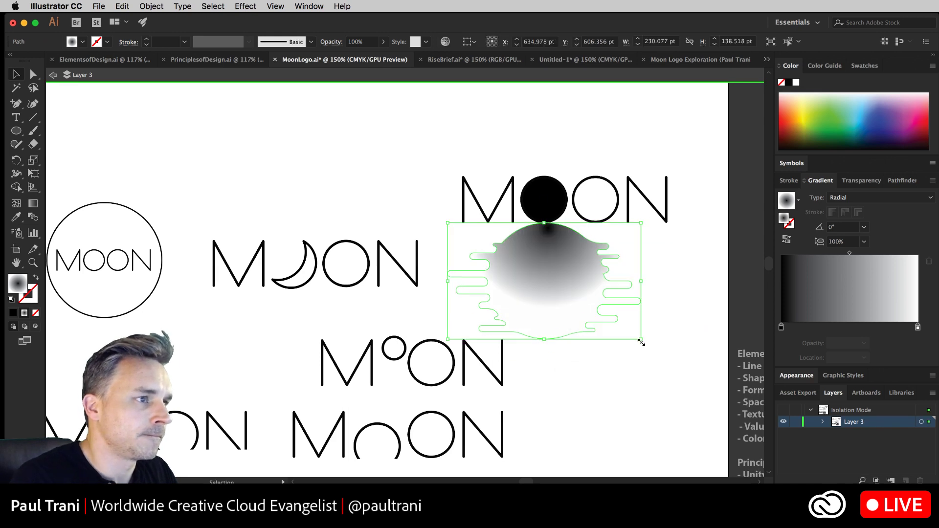
Scale the ripple reflection down to about 82 × 49 pt, place it directly beneath the black O and deselect.
{"action": "mouse_move", "coordinate": [641, 339]}
{"action": "left_mouse_down"}
{"action": "mouse_move", "coordinate": [573, 283]}
{"action": "mouse_move", "coordinate": [581, 304]}
{"action": "left_mouse_up"}
{"action": "left_click_drag", "start_coordinate": [542, 277], "coordinate": [542, 245]}
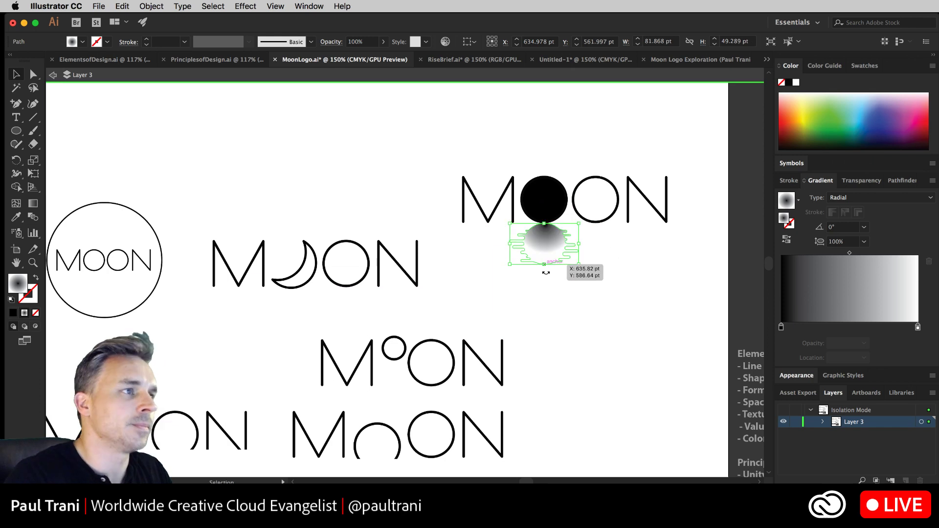
{"action": "left_click", "coordinate": [548, 318]}
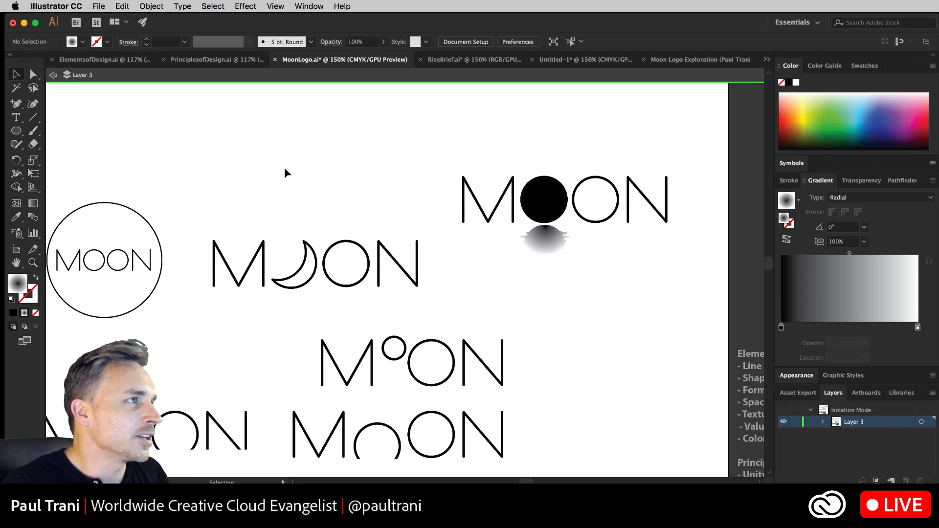
{"action": "left_click_drag", "start_coordinate": [277, 216], "coordinate": [325, 151]}
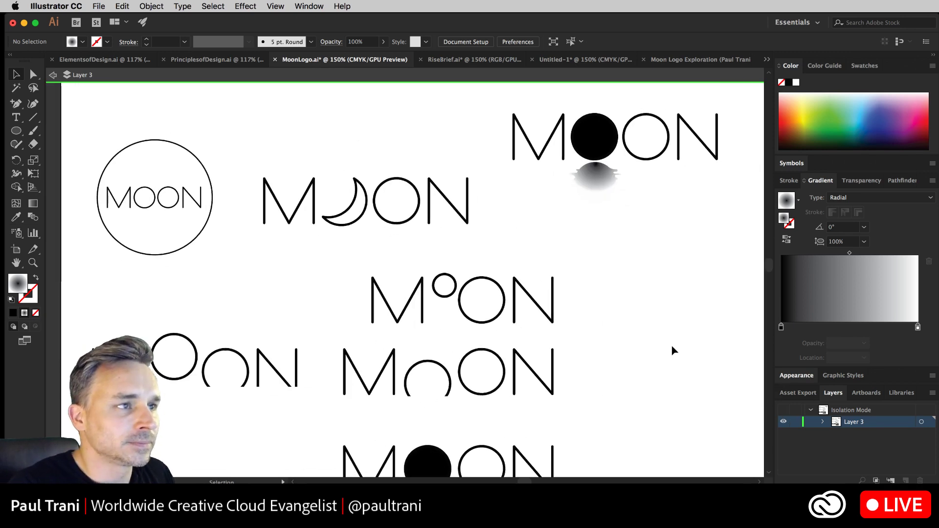
{"action": "key", "text": "super+minus"}
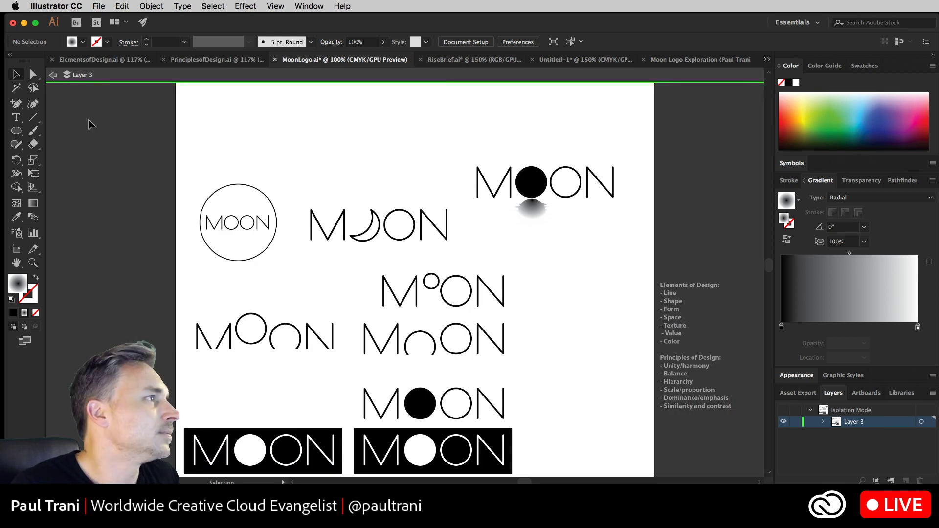
Exit isolation mode, enlarge the layer list to show all layers and hide Layer 3.
{"action": "left_click", "coordinate": [52, 76]}
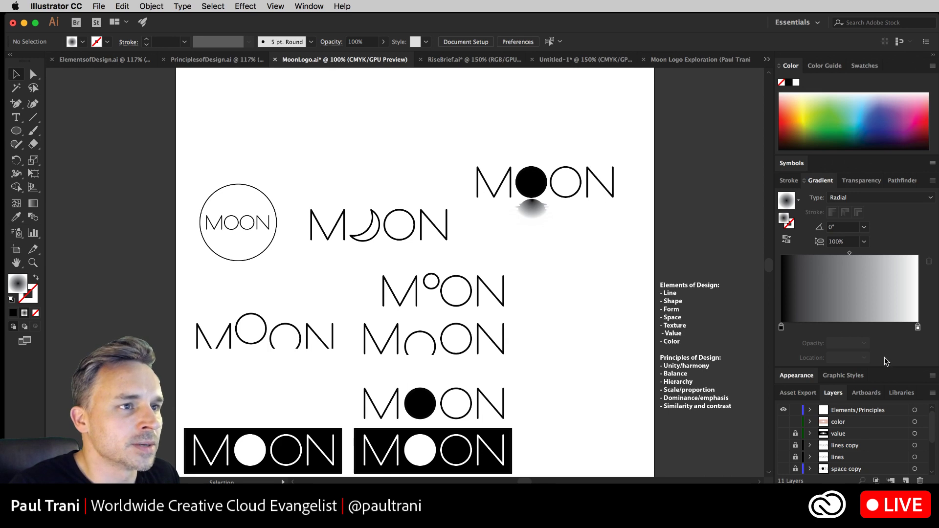
{"action": "left_click_drag", "start_coordinate": [888, 367], "coordinate": [883, 230]}
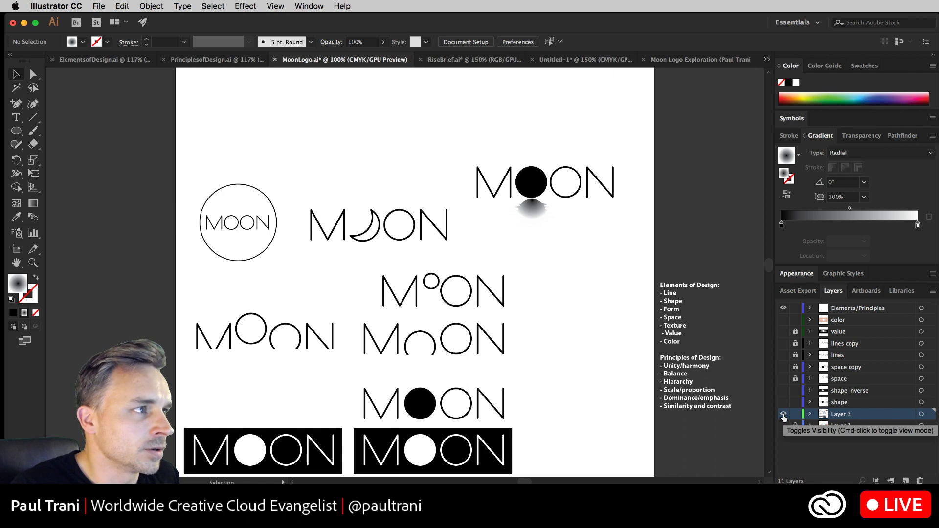
{"action": "key", "text": "super+equal"}
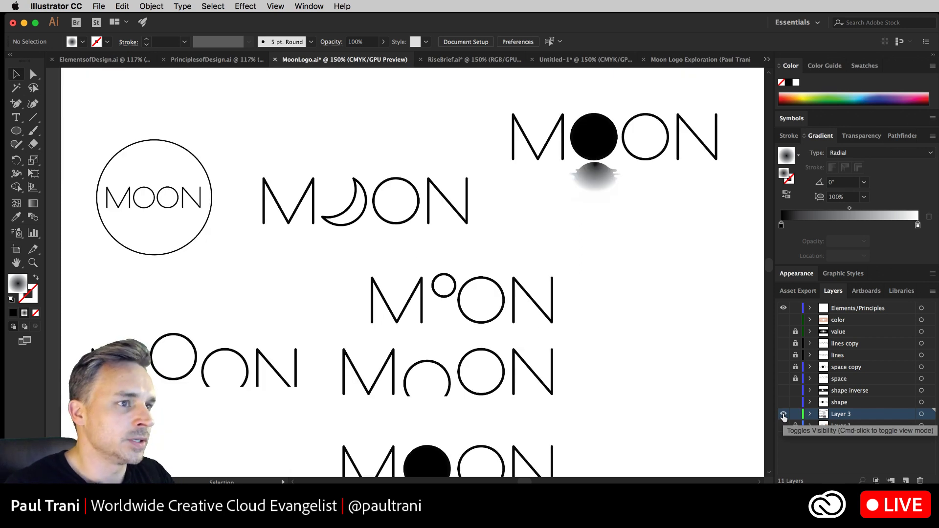
{"action": "left_click", "coordinate": [784, 416]}
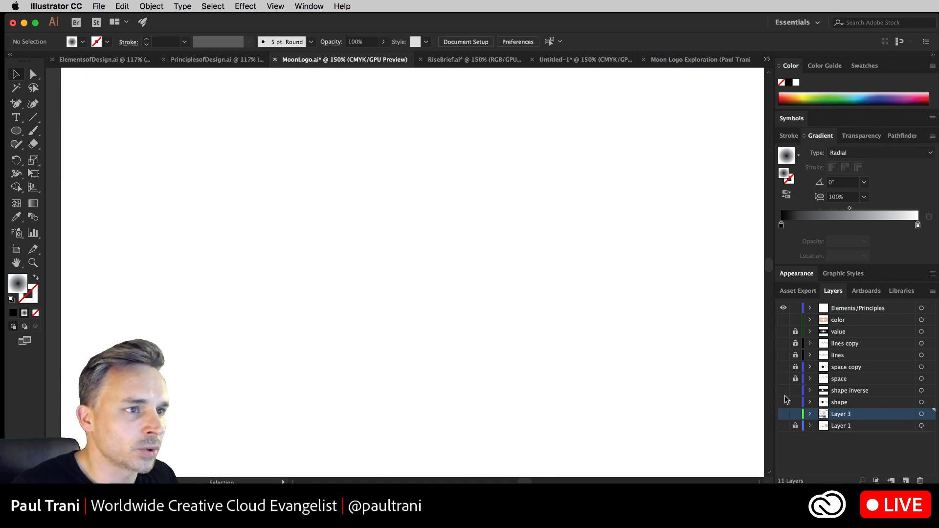
Show the space copy layer, examine its MOON wordmark with the overlapping black O, and hide the layer.
{"action": "left_click", "coordinate": [783, 367]}
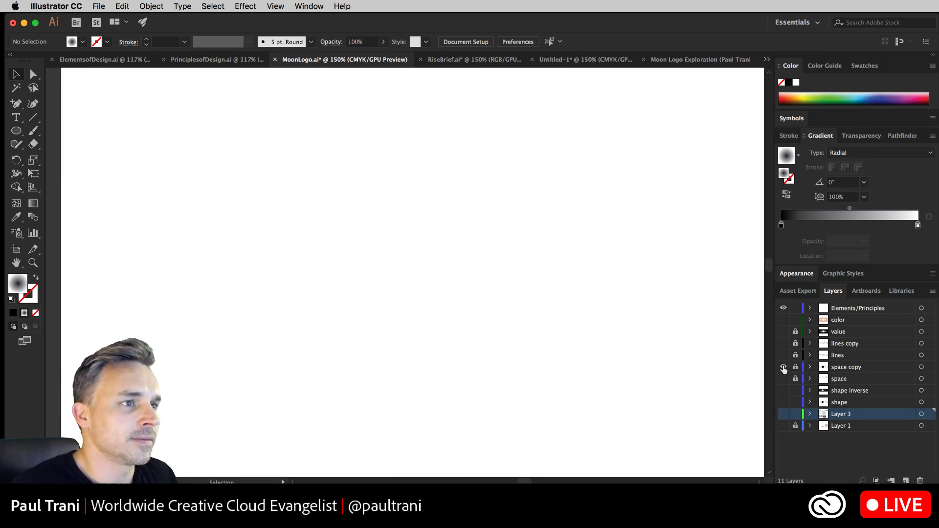
{"action": "left_click", "coordinate": [849, 368]}
{"action": "key", "text": "super+0"}
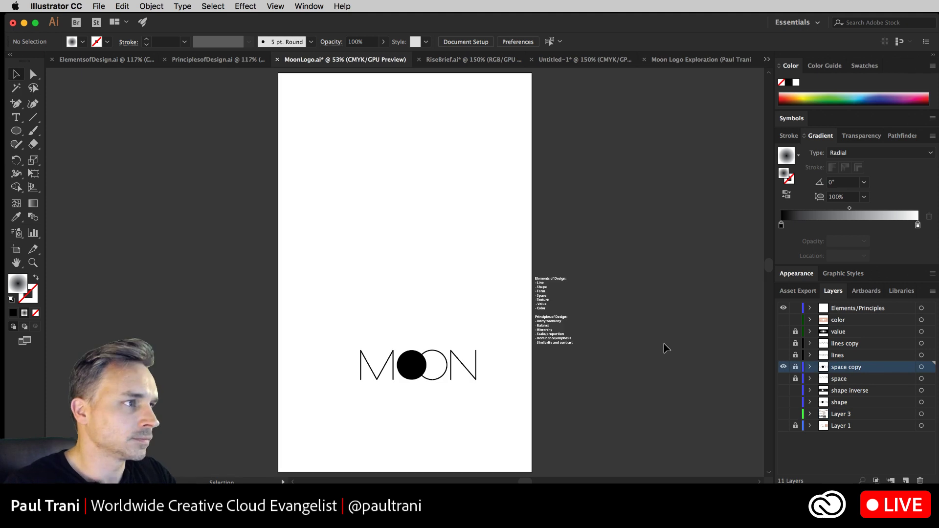
{"action": "key", "text": "super+1"}
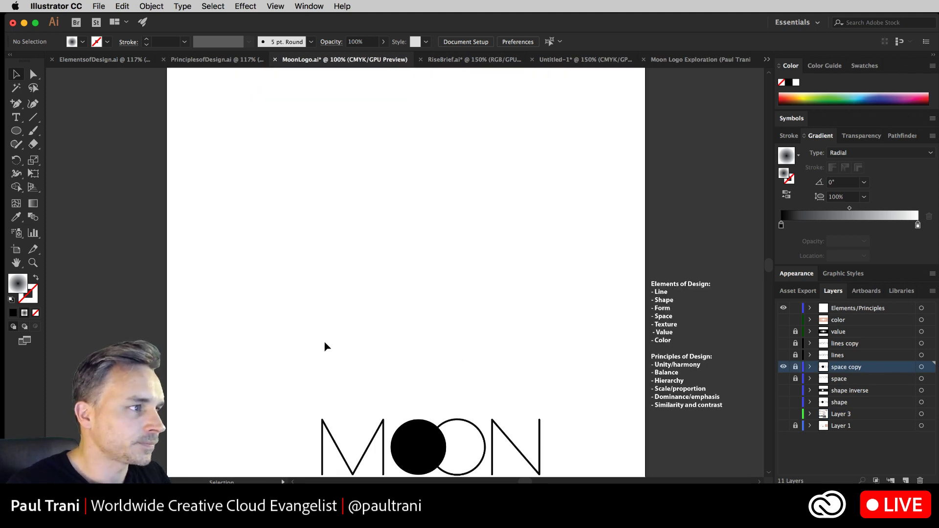
{"action": "left_click_drag", "start_coordinate": [324, 342], "coordinate": [342, 176]}
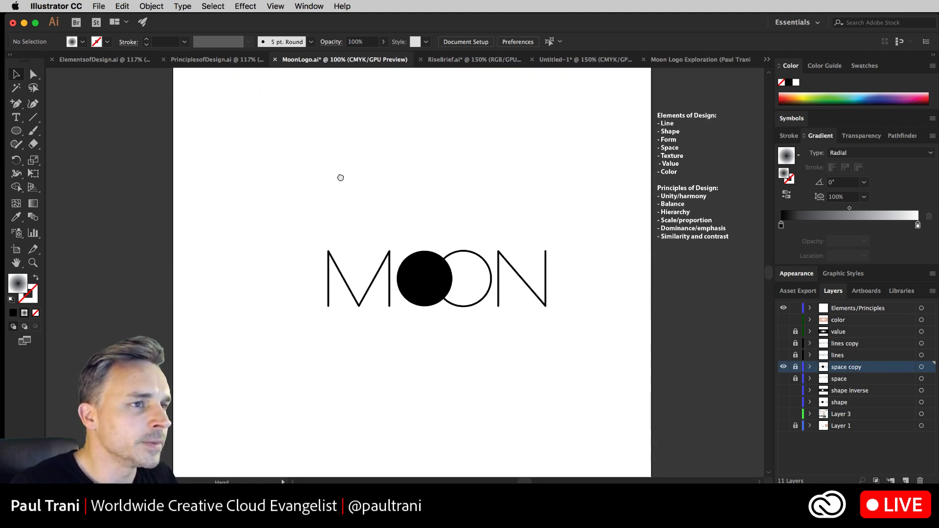
{"action": "left_click", "coordinate": [784, 367]}
Show and select the lines copy layer to examine its thin double-line MOON wordmark at 150%.
{"action": "left_click", "coordinate": [783, 343]}
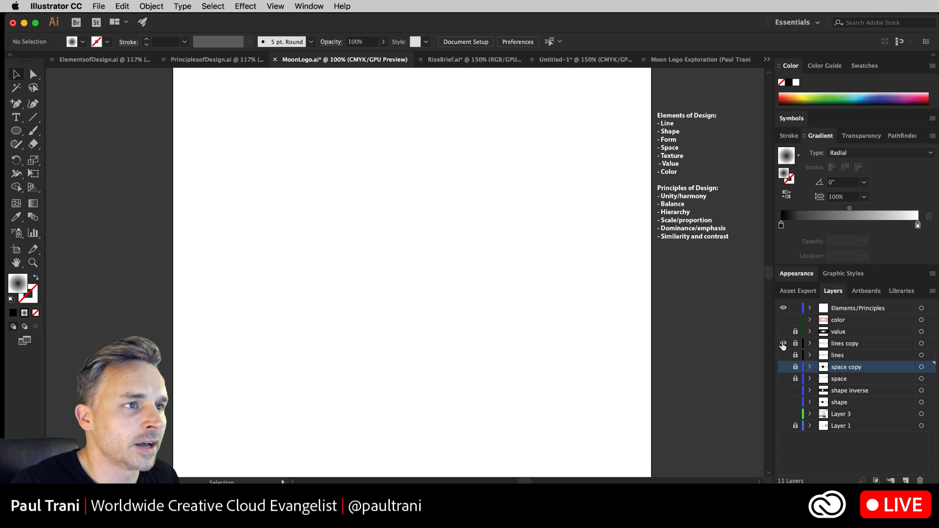
{"action": "left_click", "coordinate": [869, 344]}
{"action": "key", "text": "super+="}
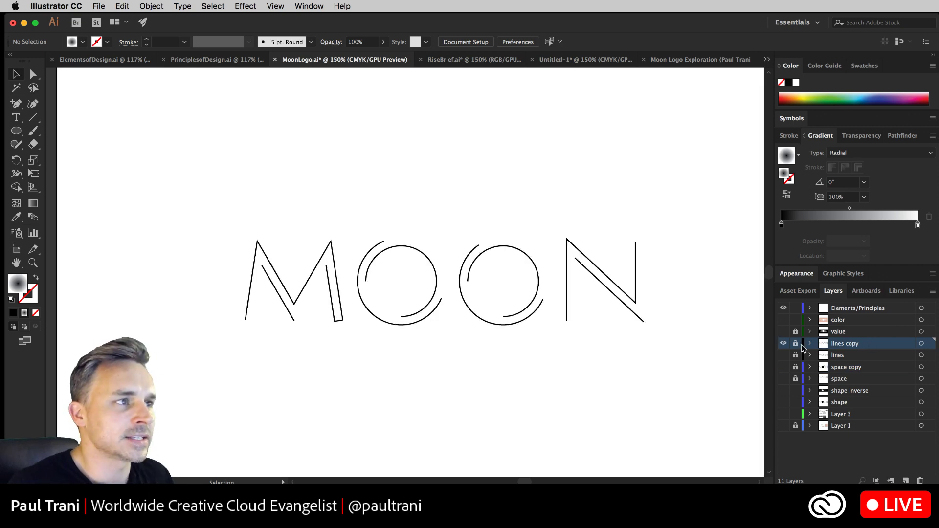
{"action": "left_click_drag", "start_coordinate": [603, 384], "coordinate": [467, 414]}
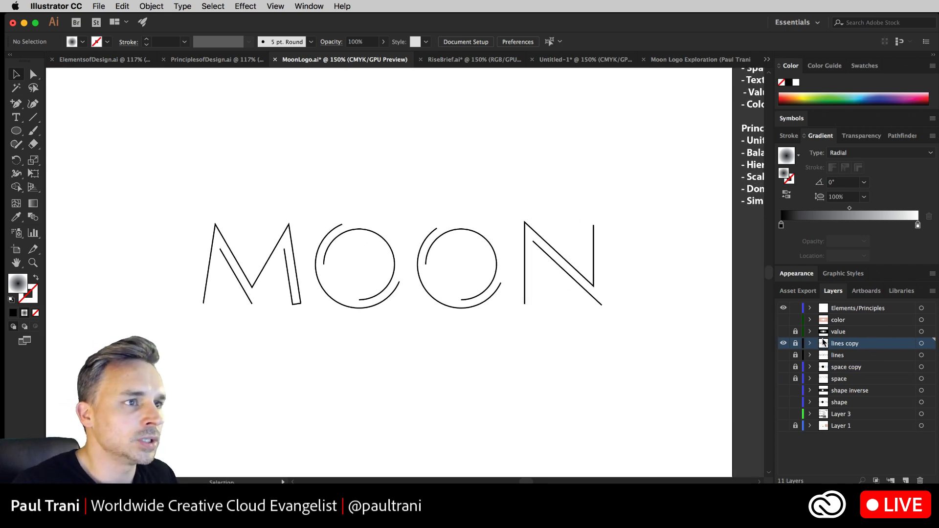
Show, select and unlock the value layer, hide the lines copy layer, and view the moon-phase logo at 300%.
{"action": "left_click", "coordinate": [784, 331]}
{"action": "left_click", "coordinate": [848, 332]}
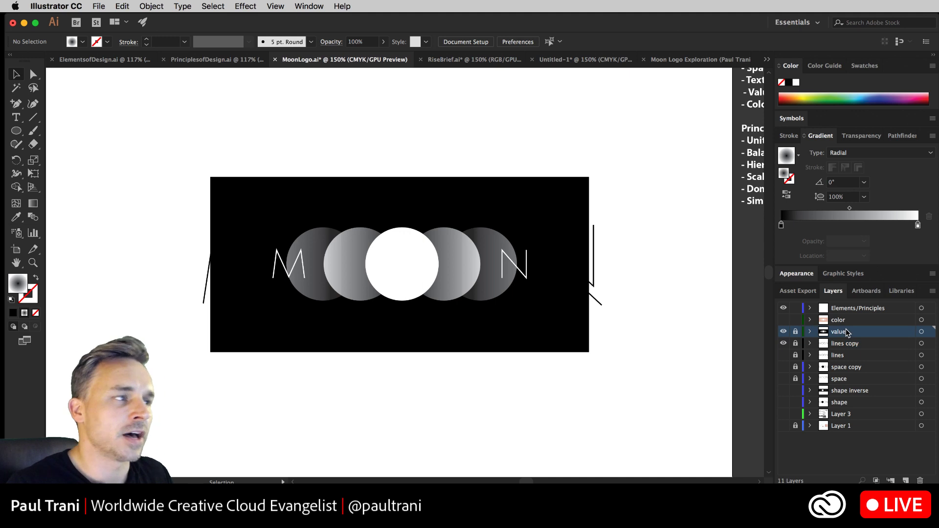
{"action": "left_click", "coordinate": [784, 343]}
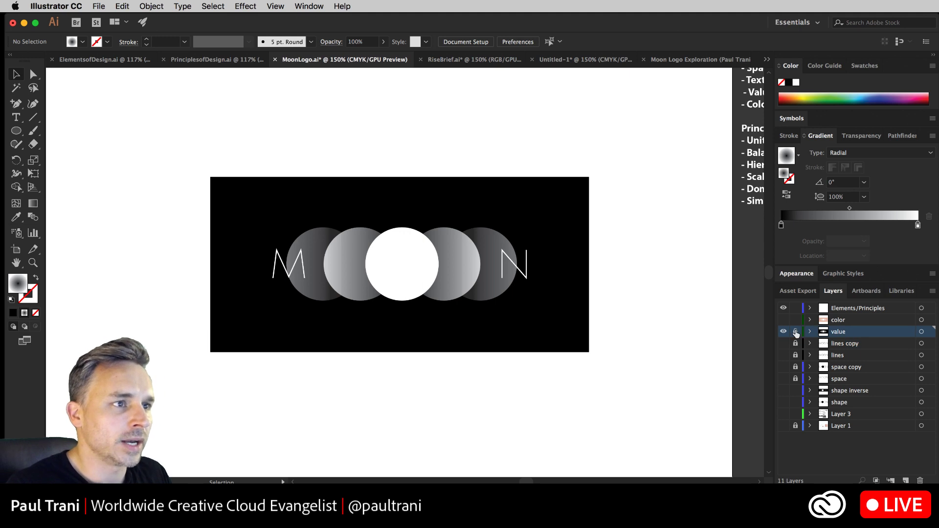
{"action": "key", "text": "super+equal"}
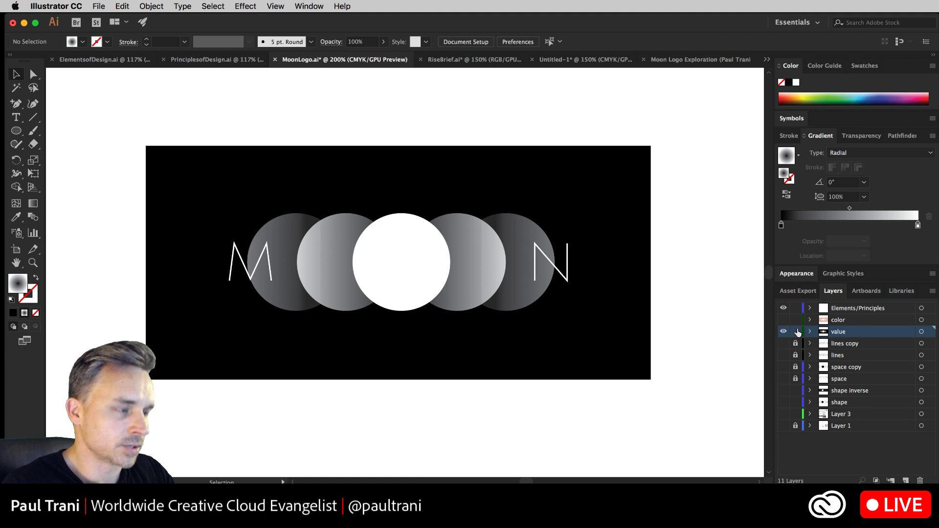
{"action": "key", "text": "super+equal"}
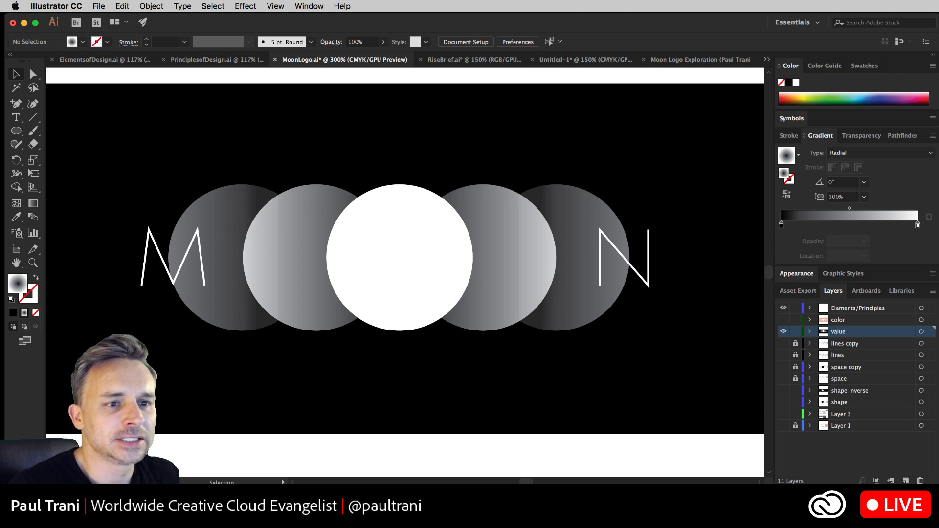
Switch to Chrome and restore the window with The Verge's article on the Sonos logo.
{"action": "key", "text": "super+Tab"}
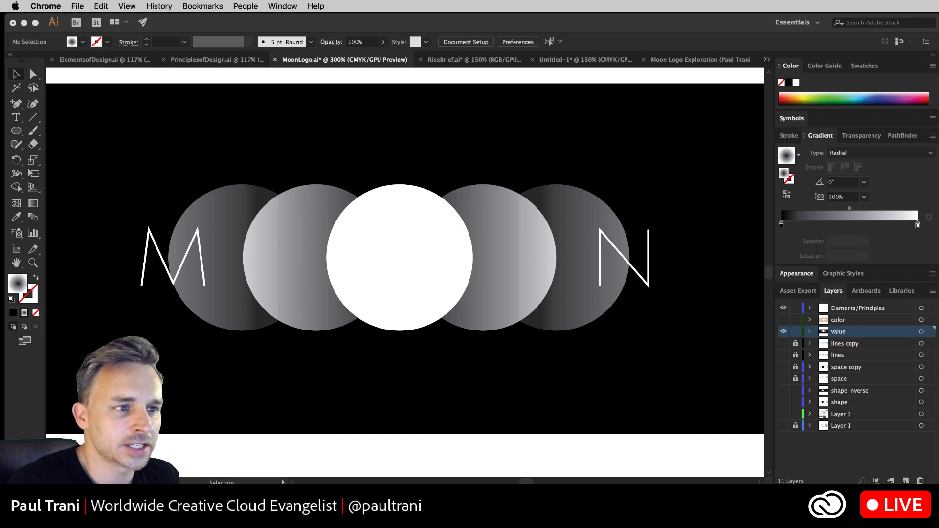
{"action": "left_click_drag", "start_coordinate": [700, 482], "coordinate": [703, 7]}
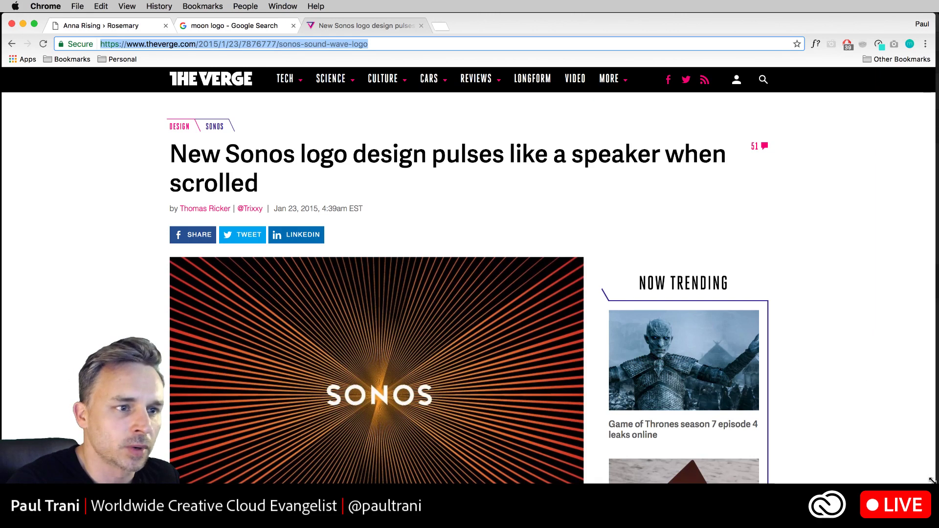
{"action": "left_click_drag", "start_coordinate": [931, 483], "coordinate": [934, 484]}
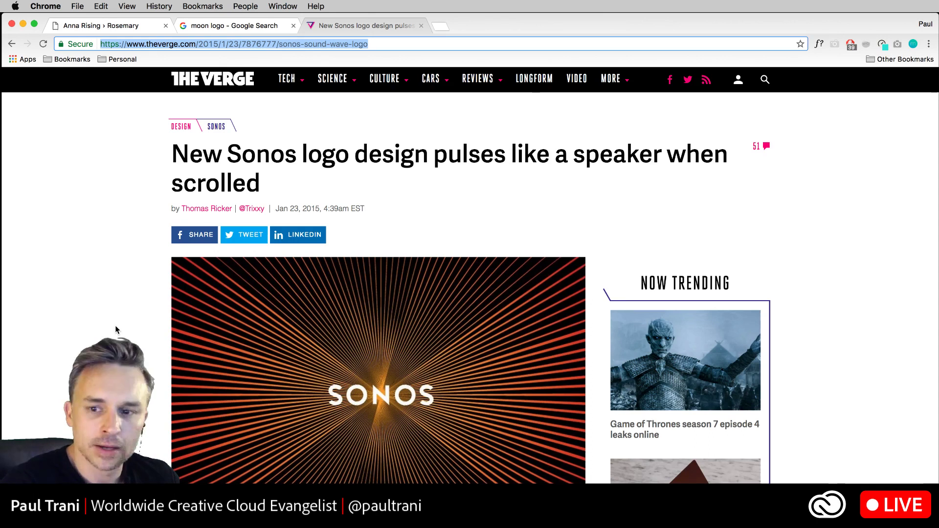
Scroll back and forth through the Sonos article to examine the pulsing effect of the radiating-line logo.
{"action": "scroll", "coordinate": [116, 325], "scroll_direction": "down", "scroll_amount": 3}
{"action": "scroll", "coordinate": [115, 325], "scroll_direction": "down", "scroll_amount": 4}
{"action": "scroll", "coordinate": [115, 326], "scroll_direction": "up", "scroll_amount": 6}
{"action": "scroll", "coordinate": [115, 326], "scroll_direction": "down", "scroll_amount": 6}
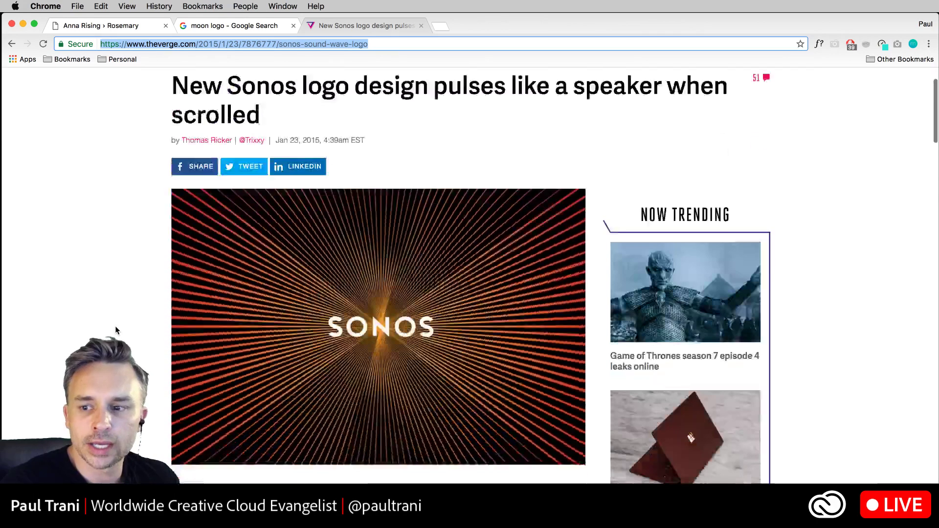
{"action": "scroll", "coordinate": [116, 326], "scroll_direction": "up", "scroll_amount": 3}
{"action": "scroll", "coordinate": [116, 326], "scroll_direction": "down", "scroll_amount": 3}
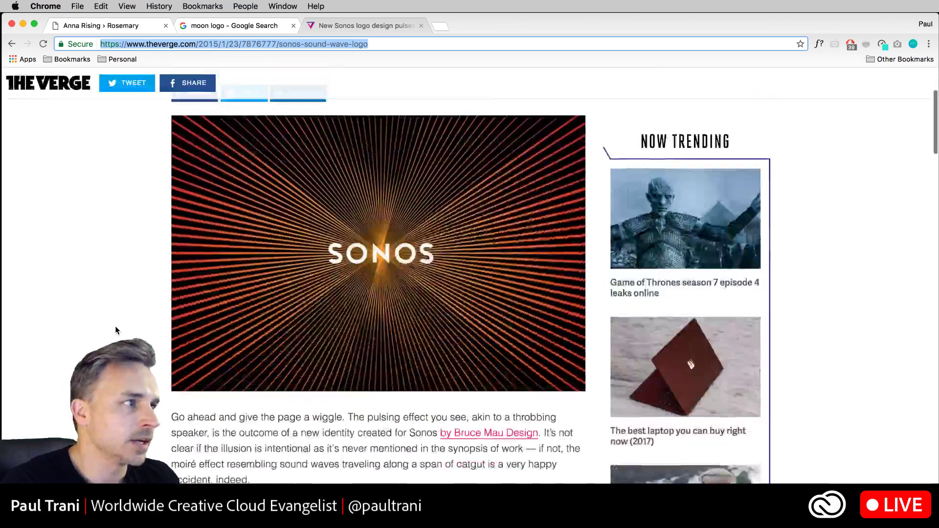
{"action": "scroll", "coordinate": [116, 326], "scroll_direction": "up", "scroll_amount": 3}
{"action": "scroll", "coordinate": [115, 326], "scroll_direction": "down", "scroll_amount": 10}
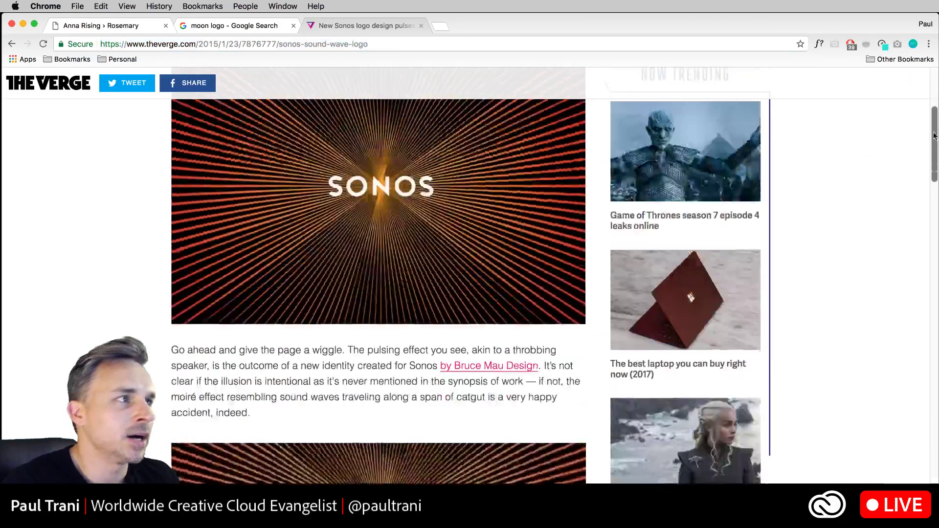
{"action": "left_click_drag", "start_coordinate": [935, 136], "coordinate": [935, 190]}
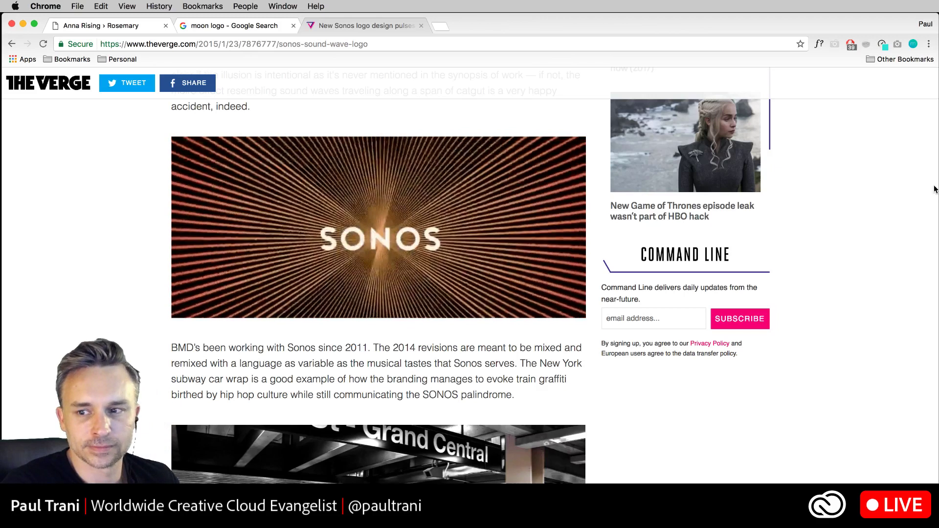
Minimise the Chrome window and return to the moon-phase logo in Illustrator.
{"action": "left_click_drag", "start_coordinate": [935, 190], "coordinate": [917, 24]}
{"action": "left_click_drag", "start_coordinate": [707, 29], "coordinate": [719, 514]}
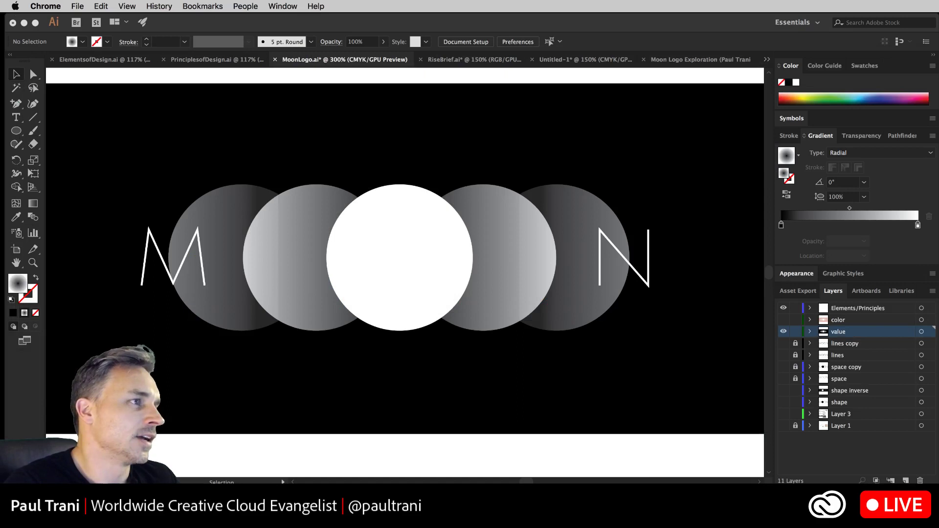
{"action": "left_click", "coordinate": [642, 429]}
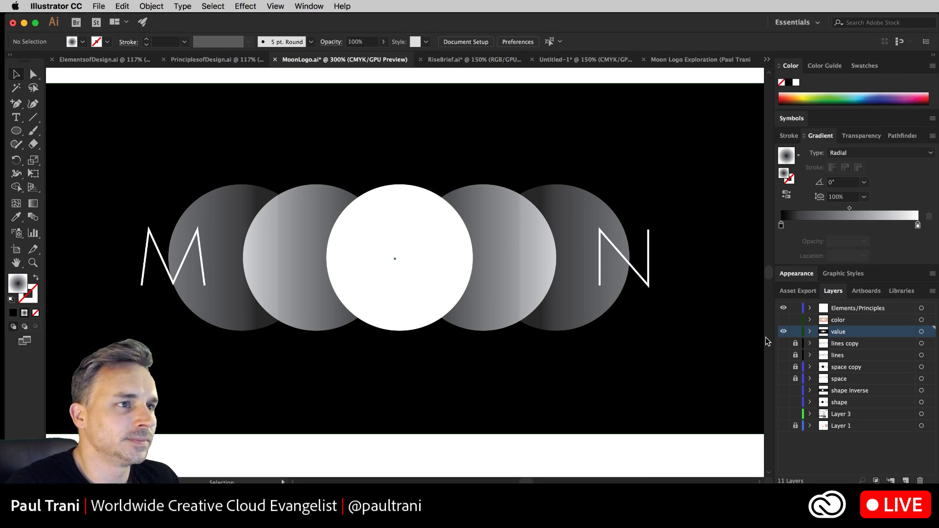
Show and select the color layer, hide the value layer and leave the artwork deselected.
{"action": "left_click", "coordinate": [784, 320]}
{"action": "left_click", "coordinate": [849, 322]}
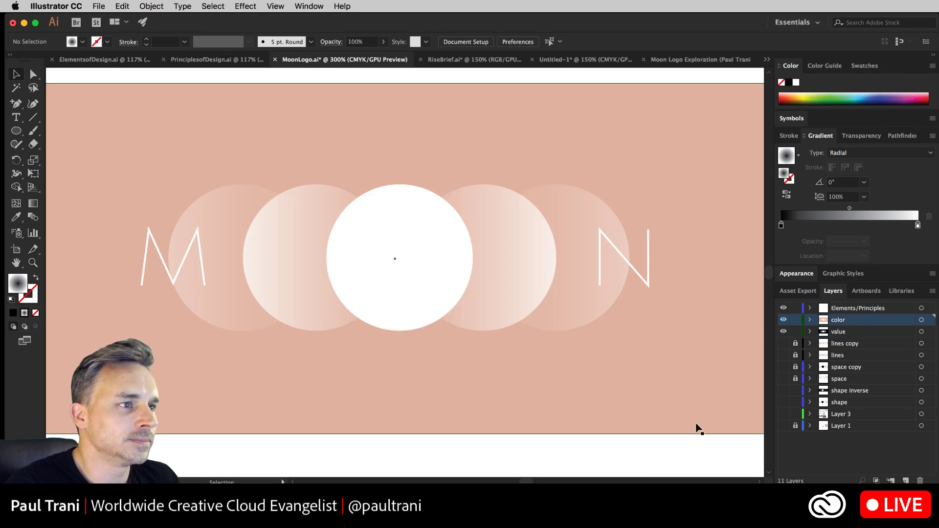
{"action": "left_click", "coordinate": [680, 407]}
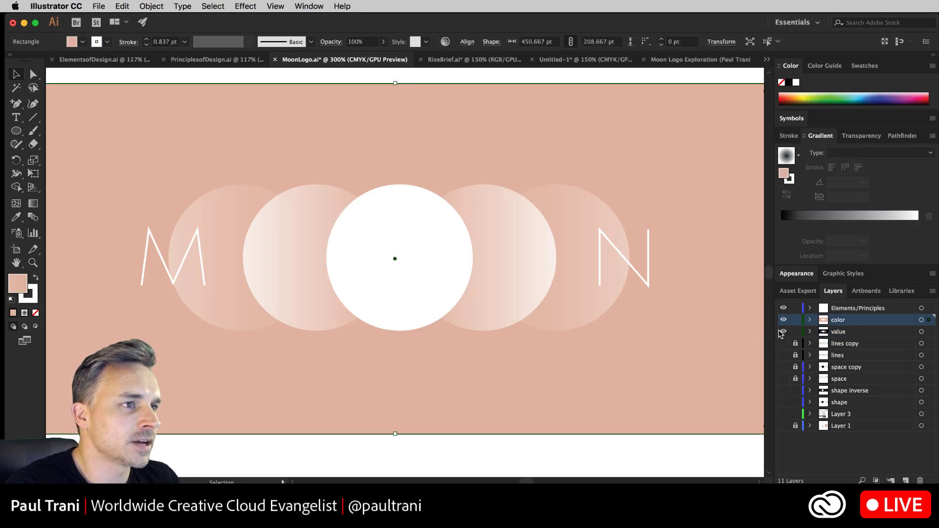
{"action": "left_click", "coordinate": [784, 332]}
{"action": "left_click", "coordinate": [651, 457]}
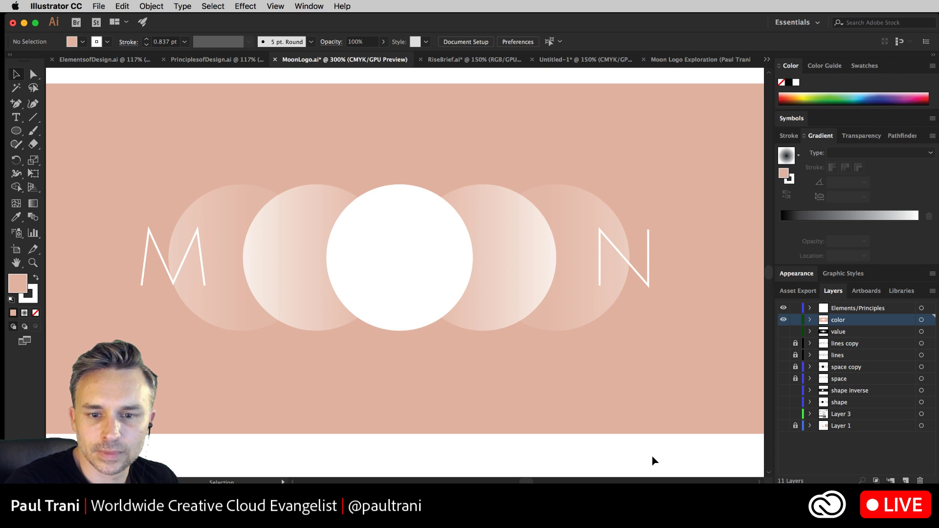
{"action": "key", "text": "super+Tab"}
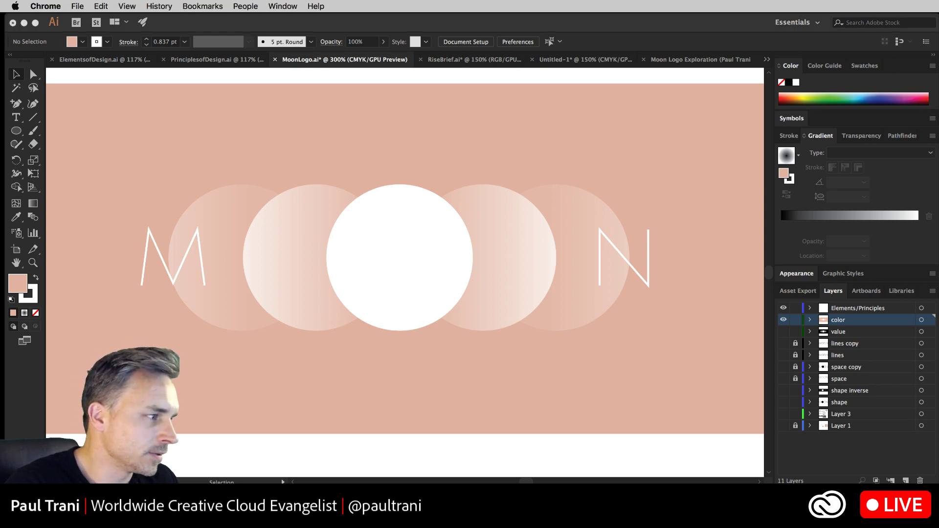
{"action": "key", "text": "super+c"}
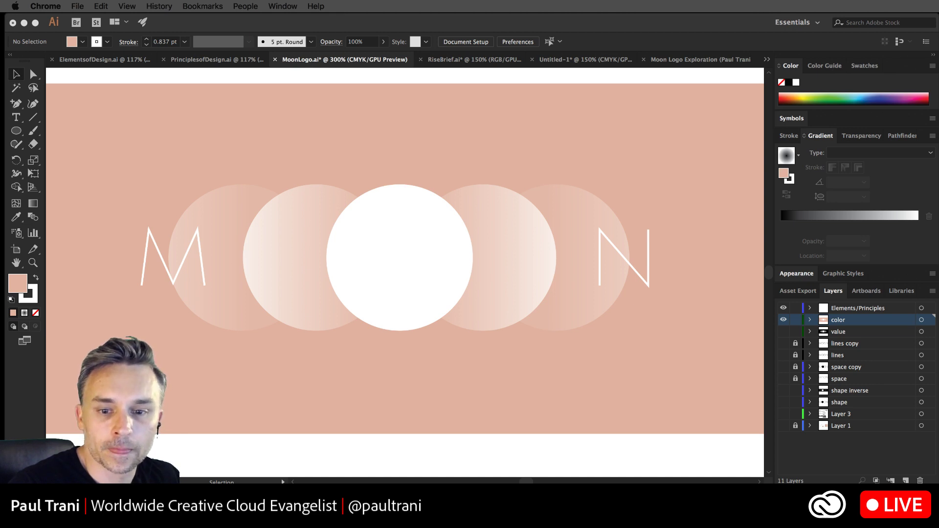
{"action": "scroll", "coordinate": [390, 440], "scroll_direction": "left", "scroll_amount": 1}
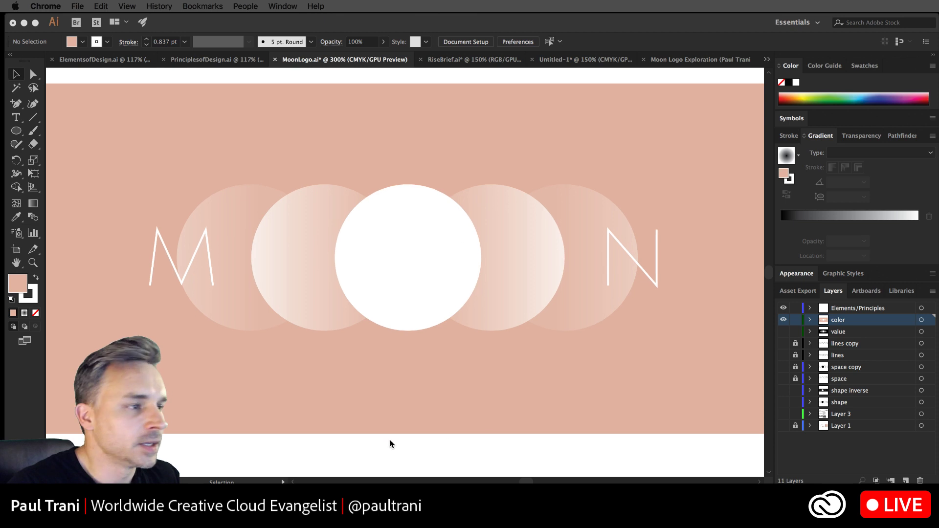
{"action": "left_click", "coordinate": [446, 446]}
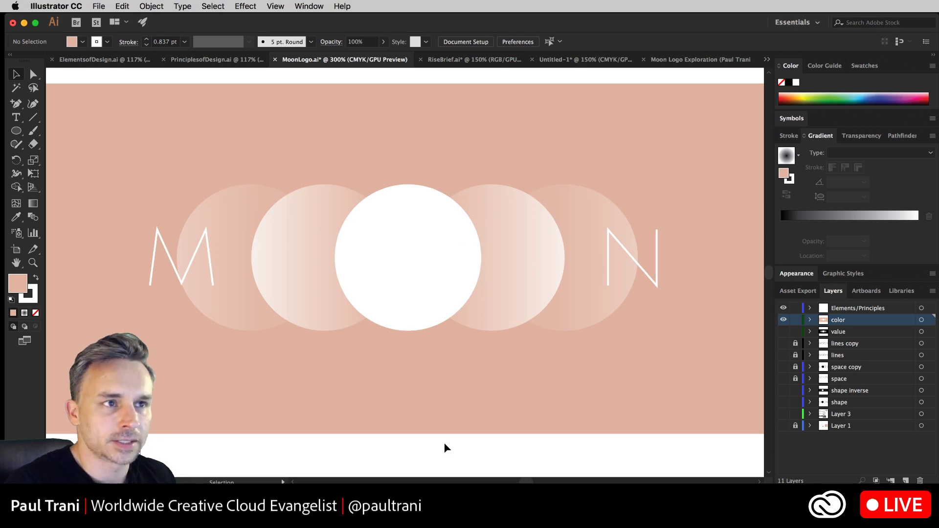
Compare the black value version with the peach color version by toggling the visibility of the two layers.
{"action": "left_click", "coordinate": [784, 333]}
{"action": "left_click", "coordinate": [783, 321]}
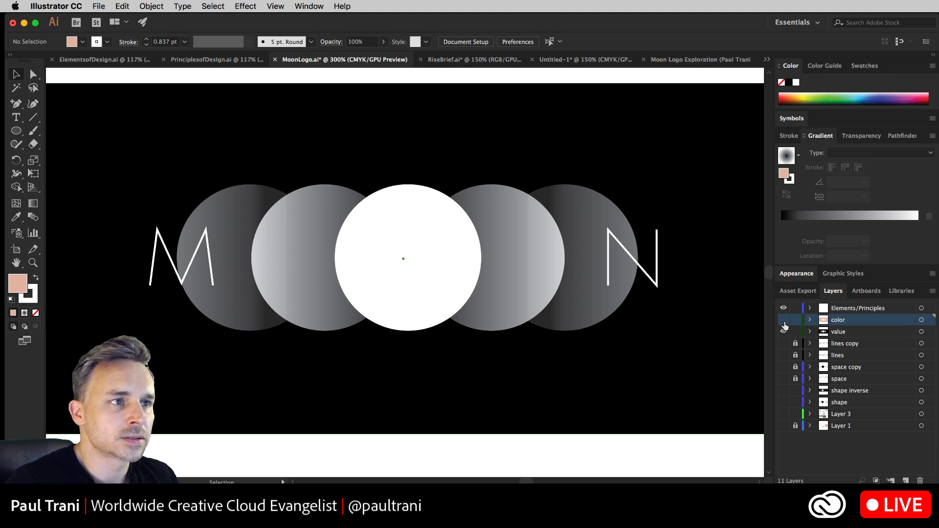
{"action": "left_click", "coordinate": [784, 320]}
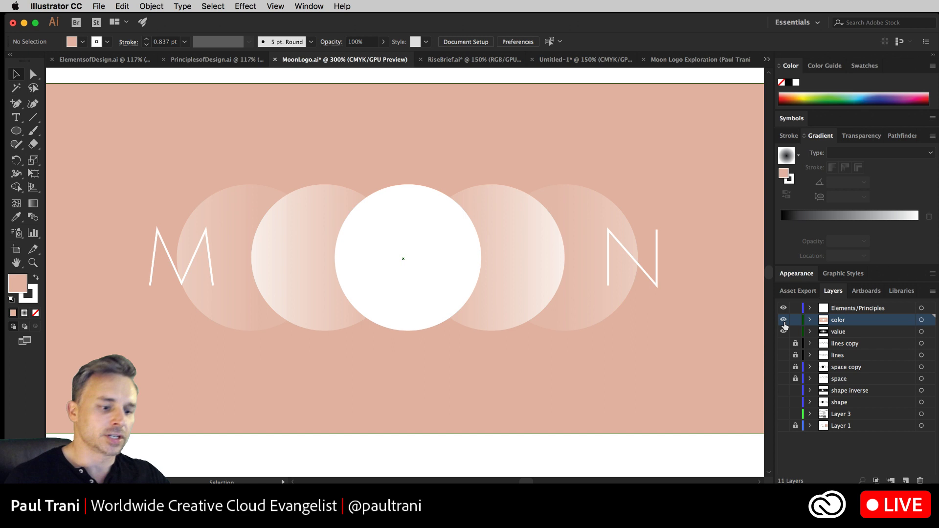
Select the peach background rectangle behind the moon phases and bring up an enlarged view of the colour swatches.
{"action": "left_click", "coordinate": [637, 132]}
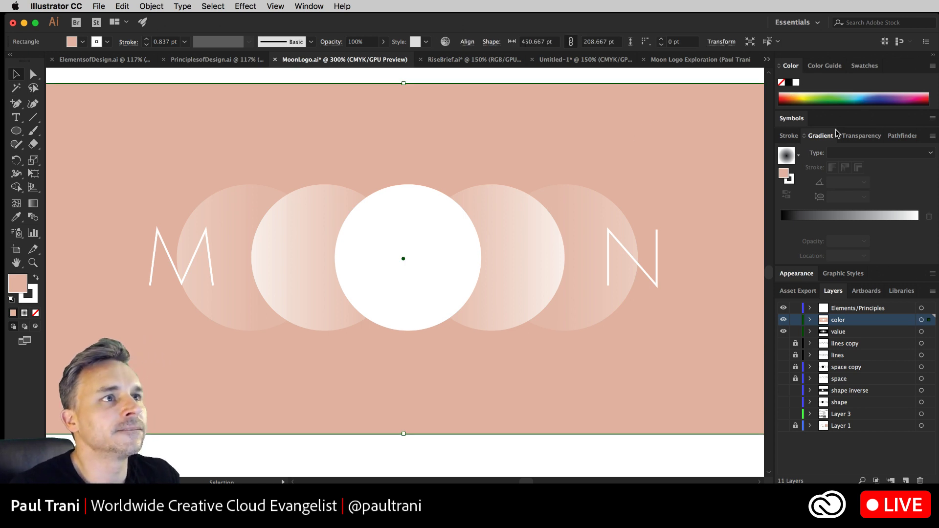
{"action": "left_click", "coordinate": [863, 66]}
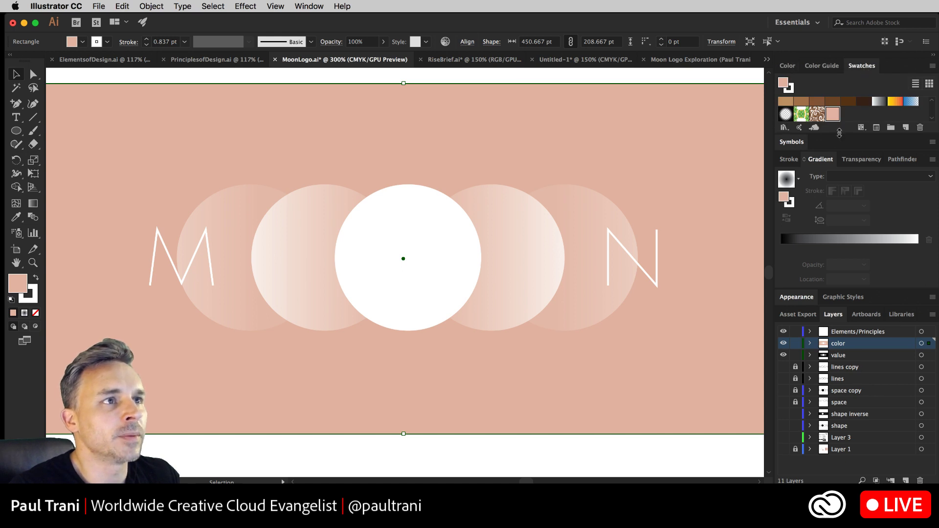
{"action": "left_click_drag", "start_coordinate": [840, 133], "coordinate": [838, 215]}
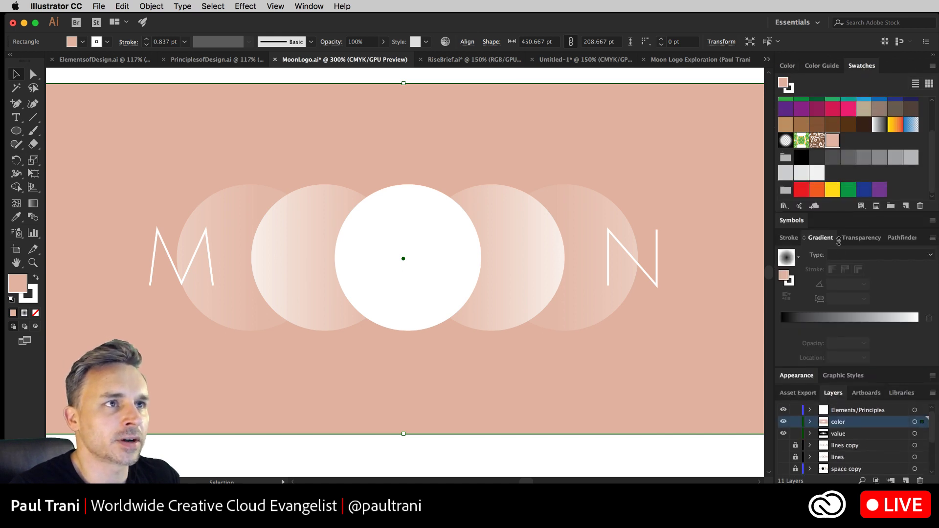
{"action": "scroll", "coordinate": [835, 182], "scroll_direction": "up", "scroll_amount": 3}
Try bright pink, orange, orange-red, red and dark red swatches as the background rectangle's fill.
{"action": "left_click", "coordinate": [845, 154]}
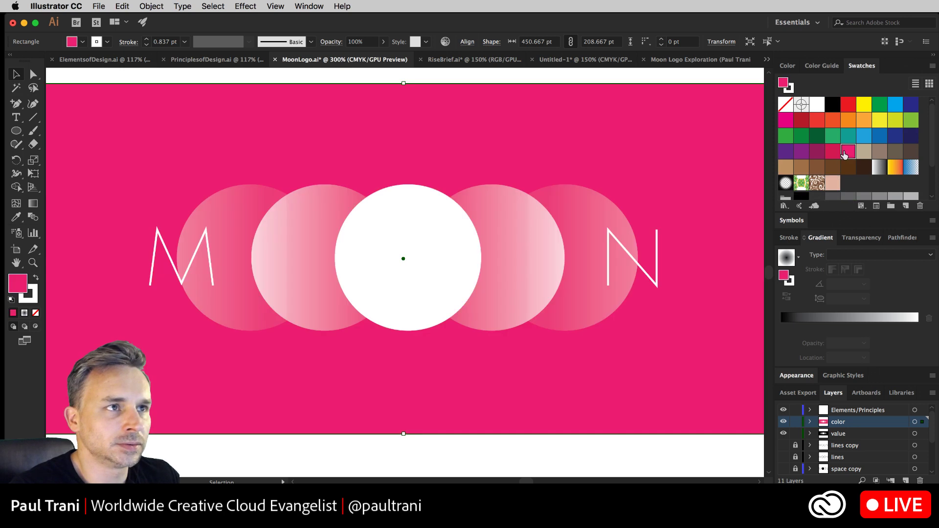
{"action": "left_click", "coordinate": [848, 120]}
{"action": "left_click", "coordinate": [832, 121]}
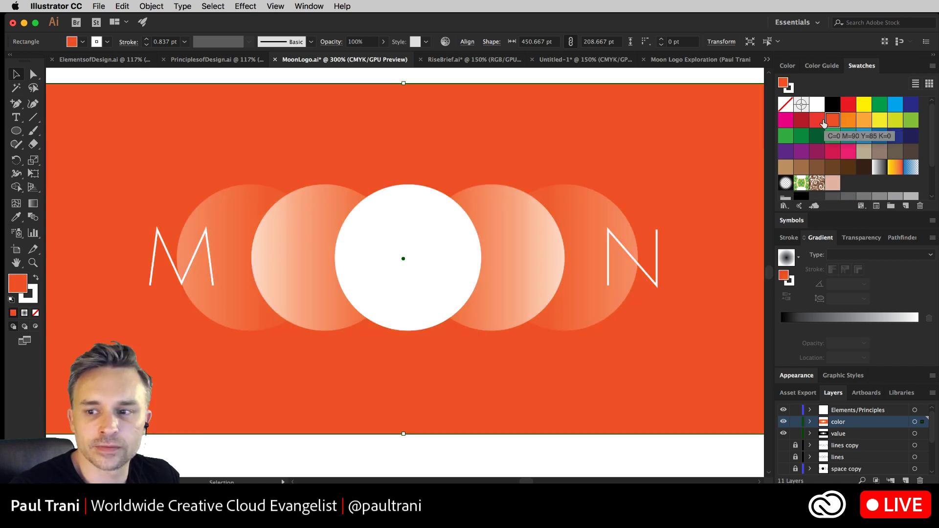
{"action": "left_click", "coordinate": [818, 121]}
{"action": "left_click", "coordinate": [807, 123]}
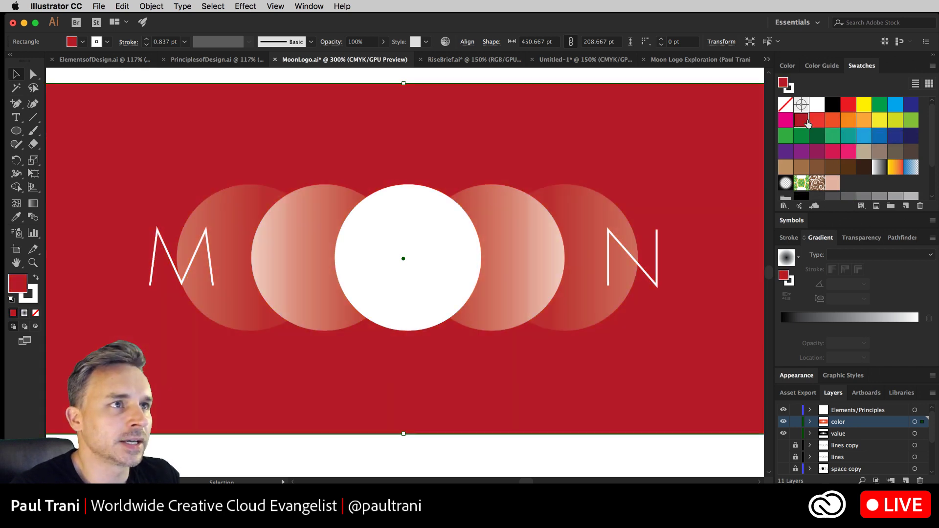
Try red, orange, light orange, yellow and blue swatches as the background rectangle's fill.
{"action": "left_click", "coordinate": [849, 106]}
{"action": "left_click", "coordinate": [850, 121]}
{"action": "left_click", "coordinate": [868, 123]}
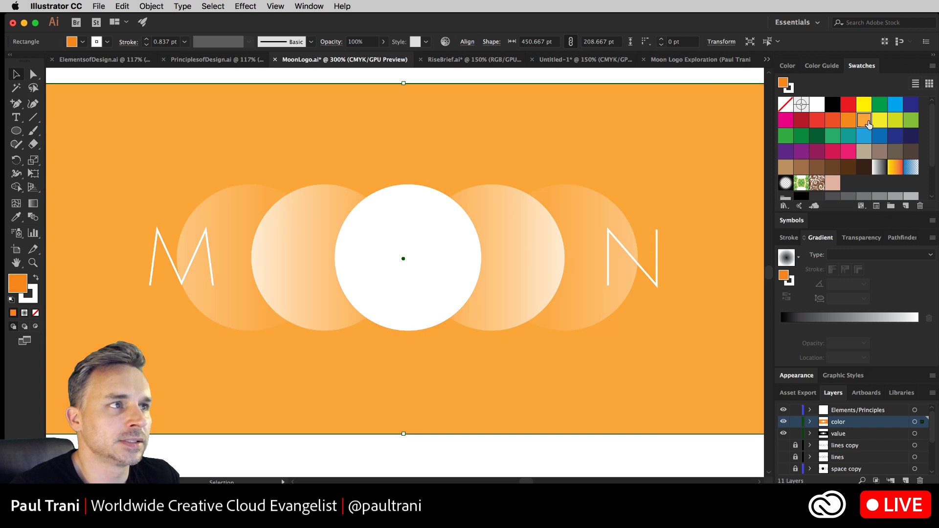
{"action": "left_click", "coordinate": [879, 124]}
{"action": "left_click", "coordinate": [865, 124]}
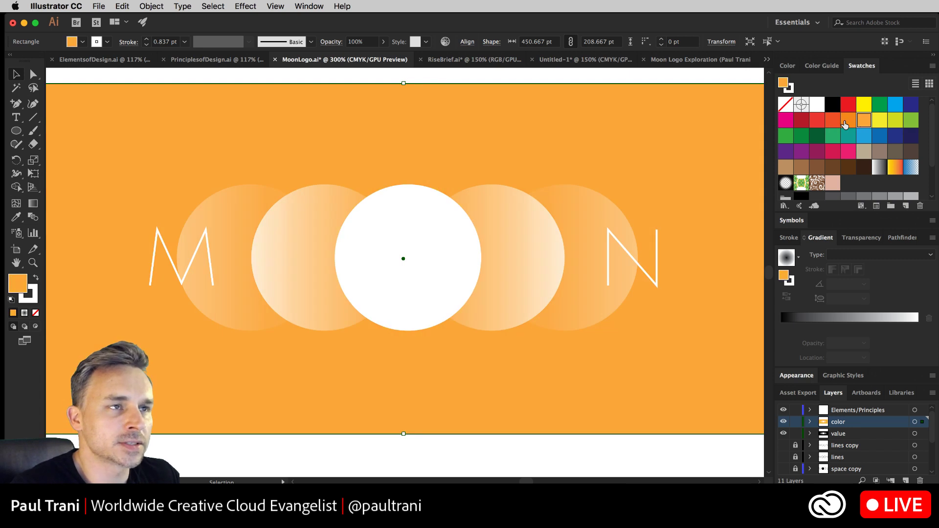
{"action": "left_click", "coordinate": [845, 124]}
{"action": "left_click", "coordinate": [865, 136]}
Try teal, green, crimson and tan background fills, comparing them with the bright pink C=0 M=95 Y=20 K=0.
{"action": "left_click", "coordinate": [849, 150]}
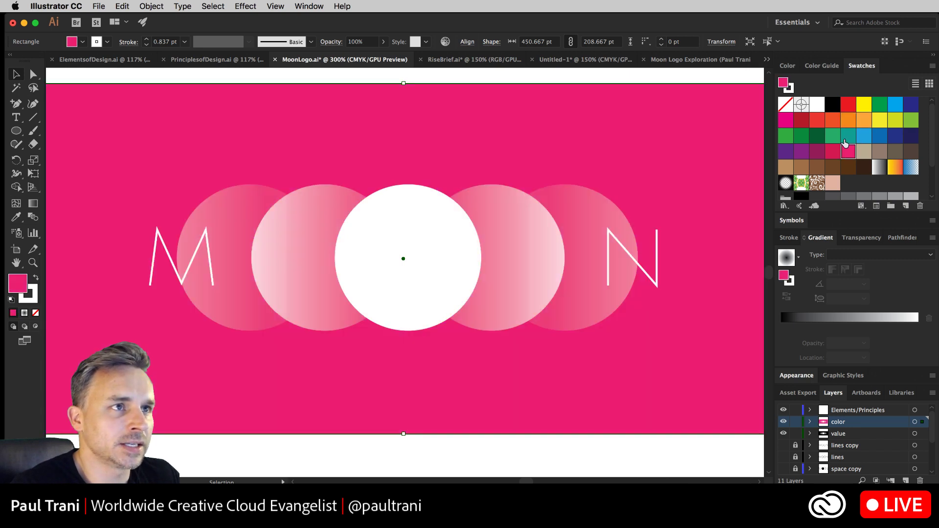
{"action": "left_click", "coordinate": [845, 138]}
{"action": "left_click", "coordinate": [832, 139]}
{"action": "left_click", "coordinate": [836, 154]}
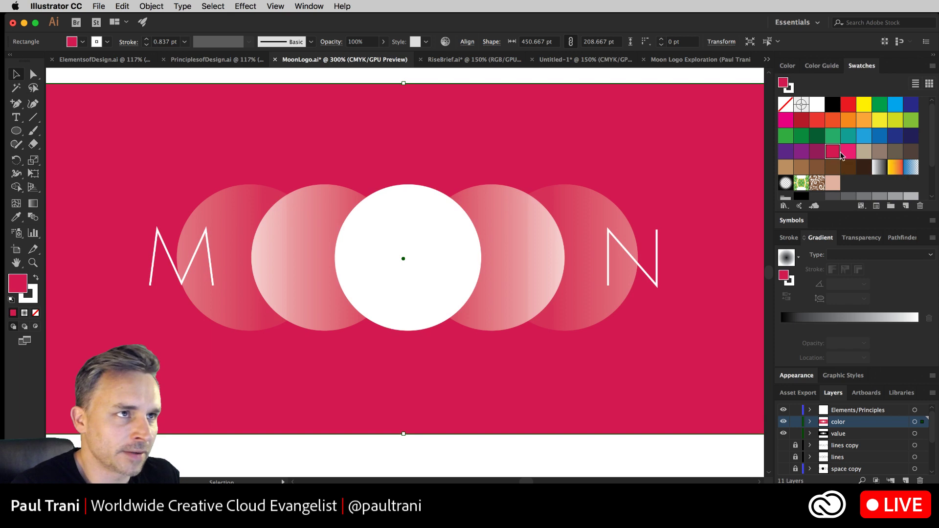
{"action": "left_click", "coordinate": [844, 154]}
{"action": "left_click", "coordinate": [837, 155]}
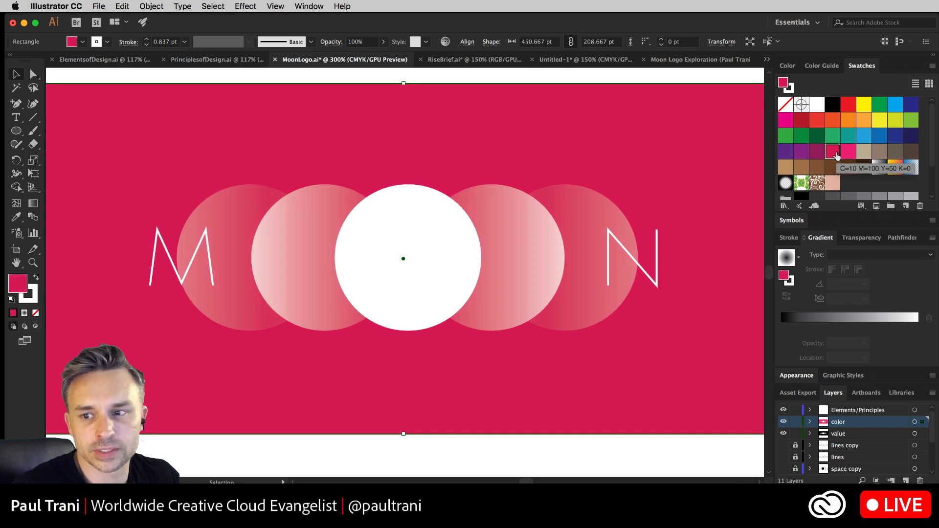
{"action": "left_click", "coordinate": [850, 152]}
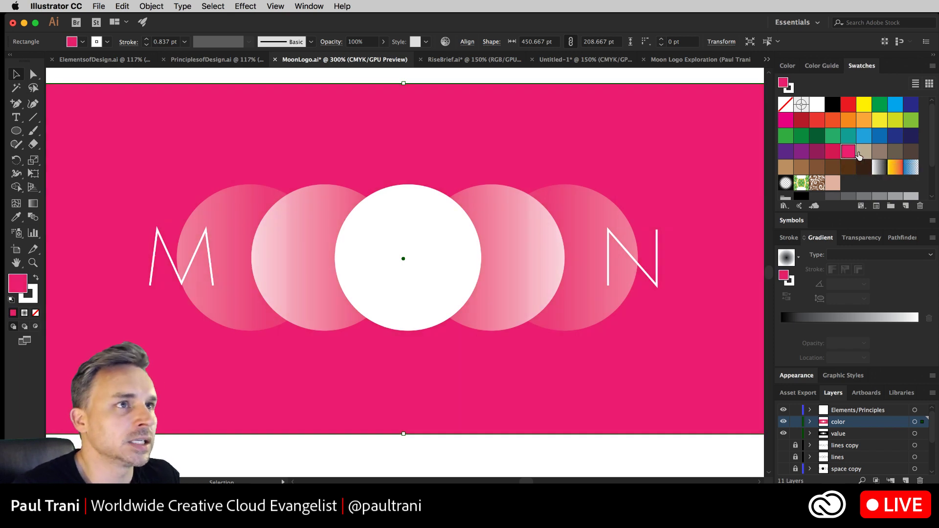
{"action": "left_click", "coordinate": [865, 153]}
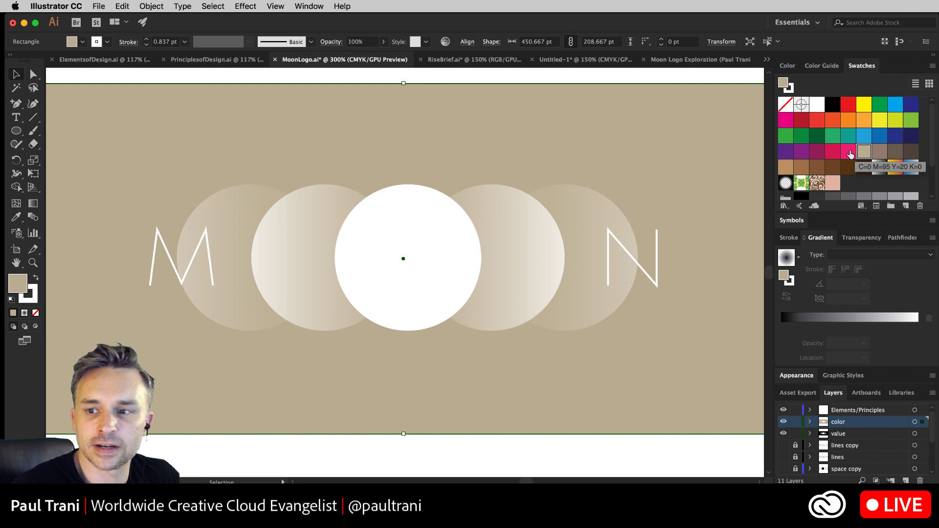
{"action": "left_click", "coordinate": [851, 154]}
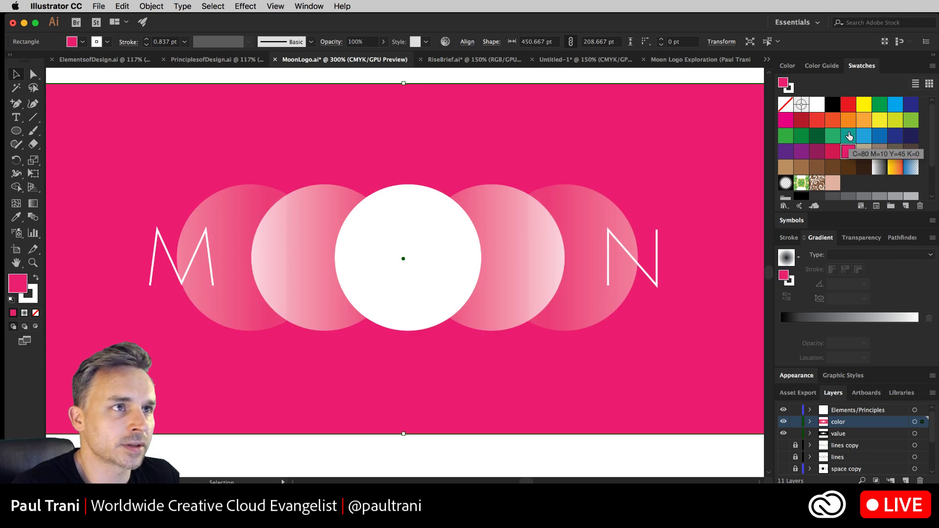
Restore the background rectangle's peach fill from the saved swatch and deselect the artwork.
{"action": "left_click", "coordinate": [850, 122]}
{"action": "left_click", "coordinate": [833, 183]}
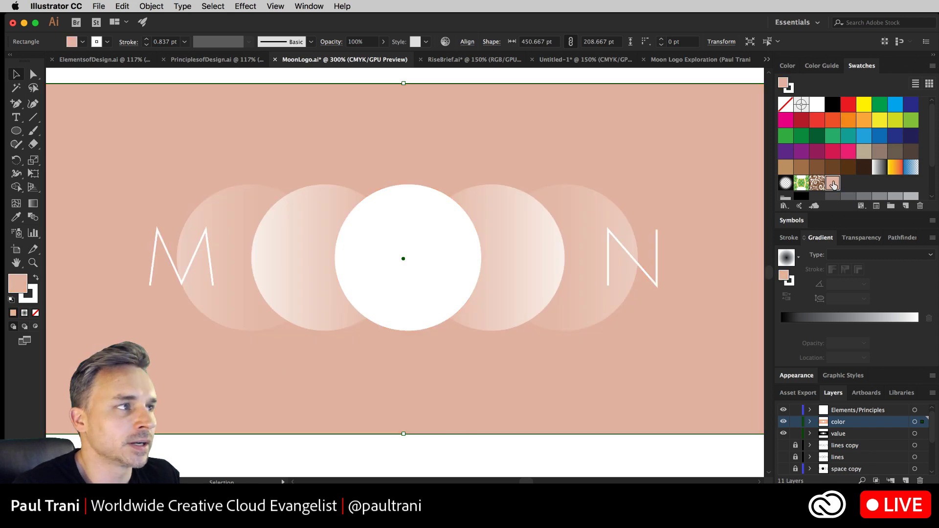
{"action": "scroll", "coordinate": [861, 169], "scroll_direction": "down", "scroll_amount": 1}
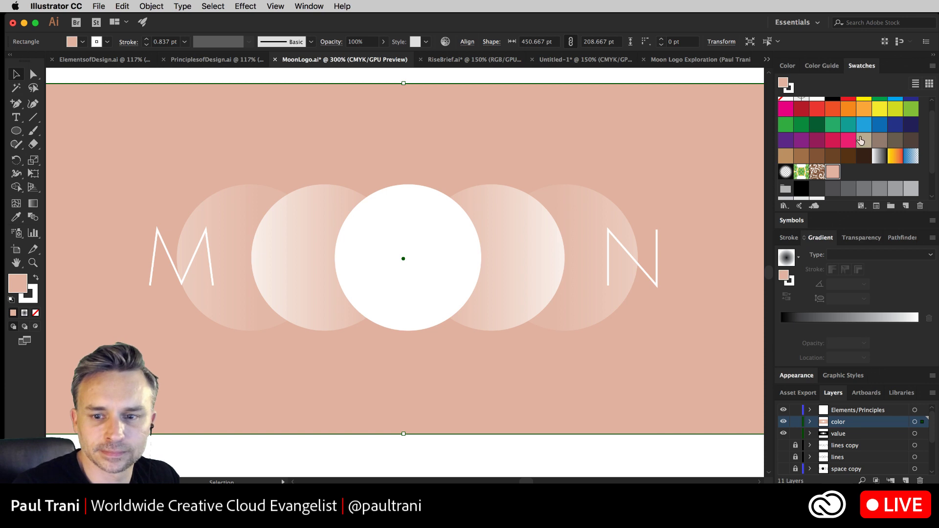
{"action": "left_click", "coordinate": [501, 457]}
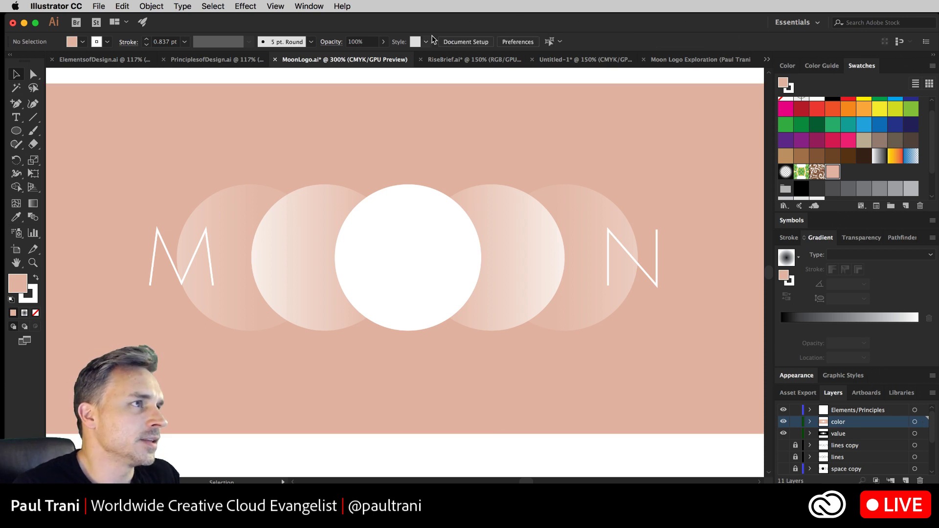
Switch to the Moon Logo Exploration document, undo the recent edits to the fluid moon reflection and deselect everything.
{"action": "left_click", "coordinate": [664, 59]}
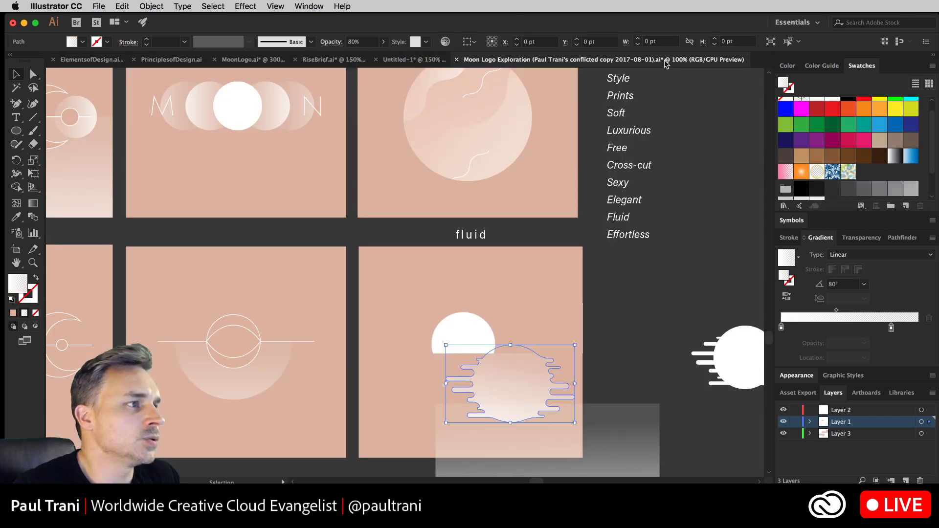
{"action": "left_click", "coordinate": [318, 234]}
{"action": "key", "text": "super+z"}
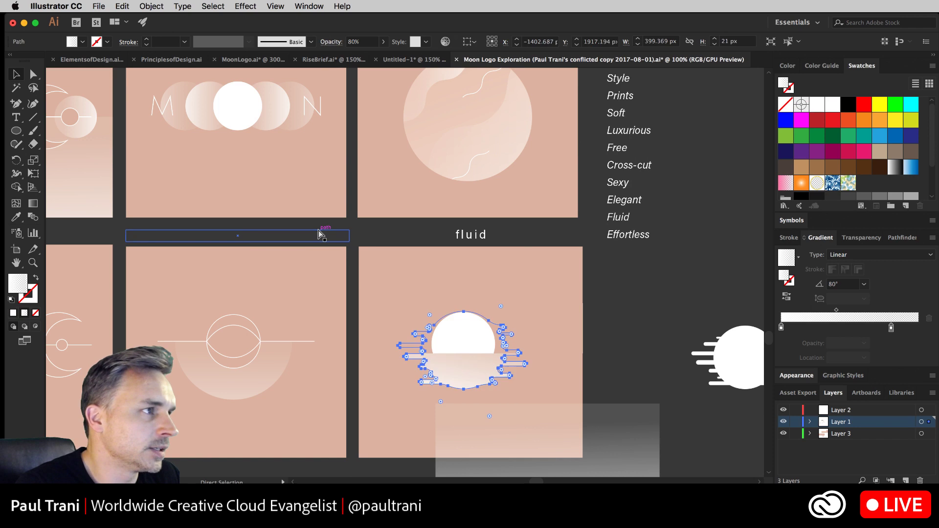
{"action": "key", "text": "super+z"}
{"action": "left_click", "coordinate": [629, 319]}
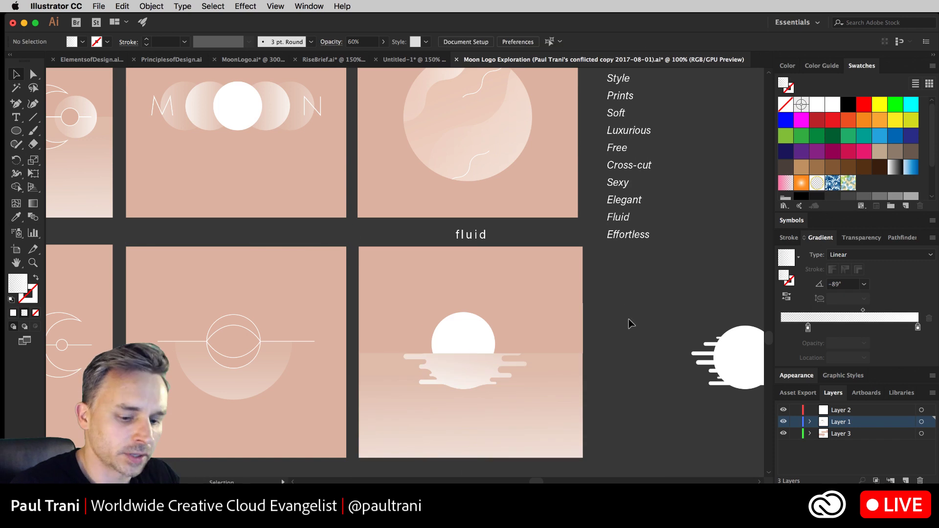
Examine the peach logo concept tiles with their keyword labels and magnify the list of style words beside them.
{"action": "key", "text": "super+minus"}
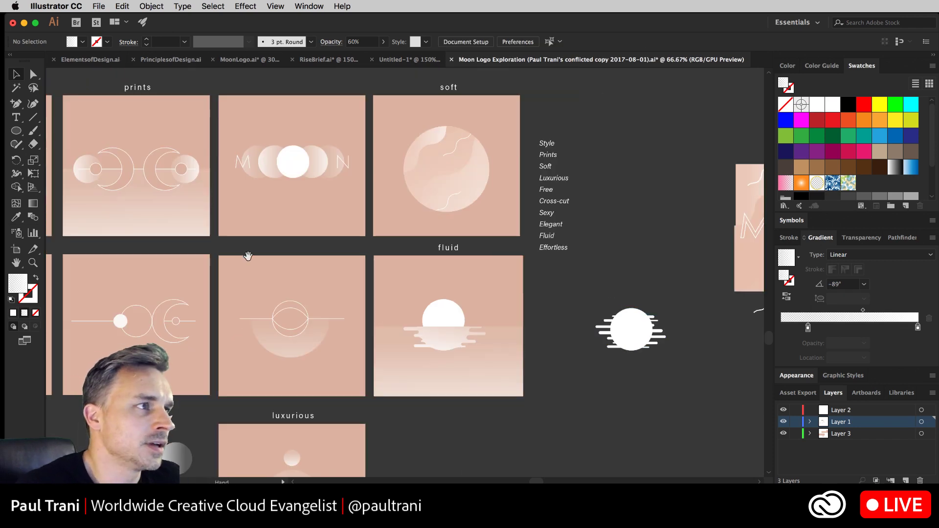
{"action": "left_click_drag", "start_coordinate": [239, 257], "coordinate": [452, 286]}
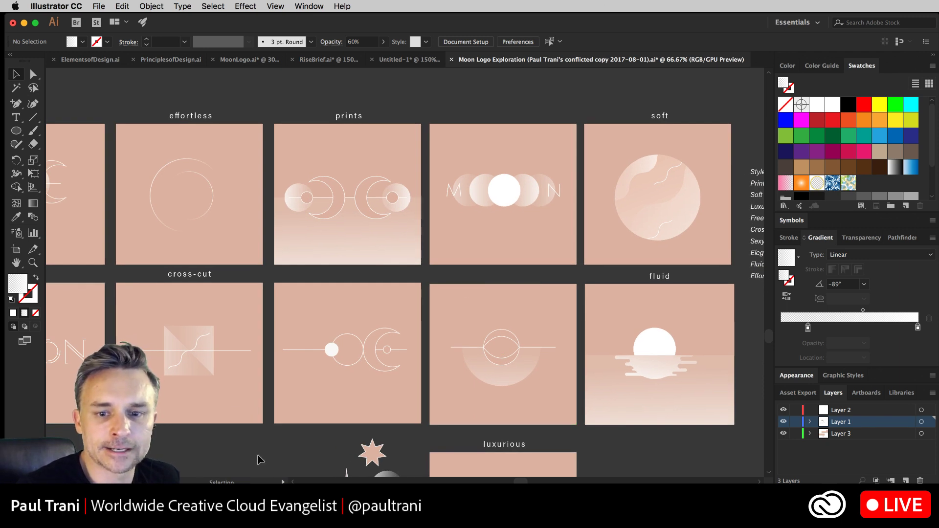
{"action": "scroll", "coordinate": [260, 460], "scroll_direction": "down", "scroll_amount": 3}
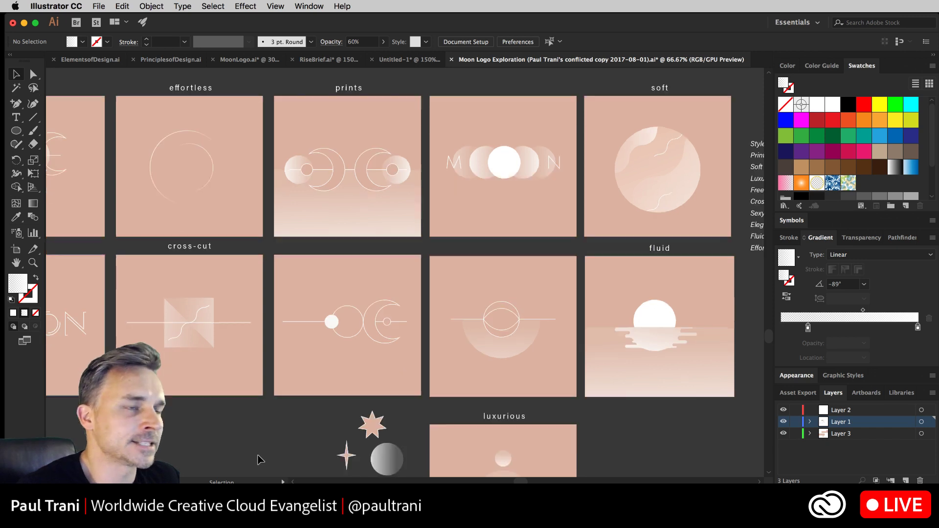
{"action": "scroll", "coordinate": [247, 421], "scroll_direction": "up", "scroll_amount": 4}
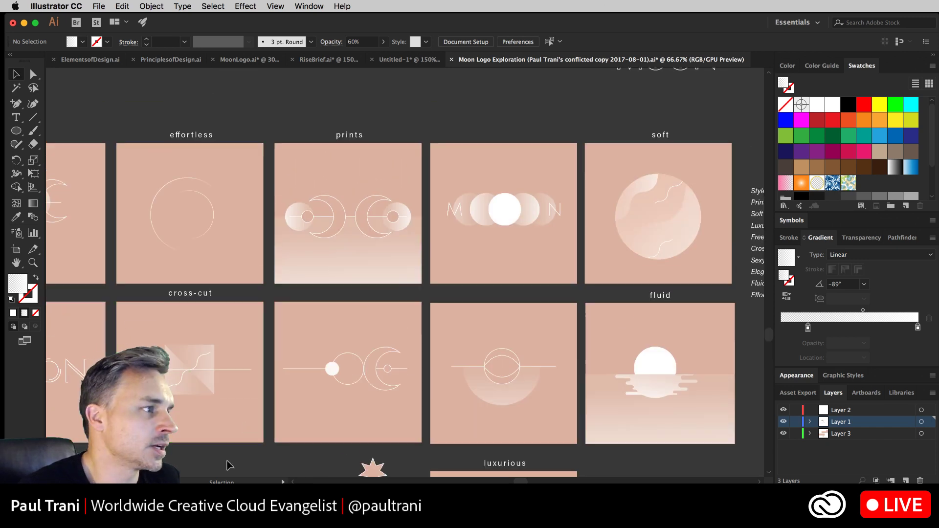
{"action": "left_click_drag", "start_coordinate": [266, 302], "coordinate": [286, 290]}
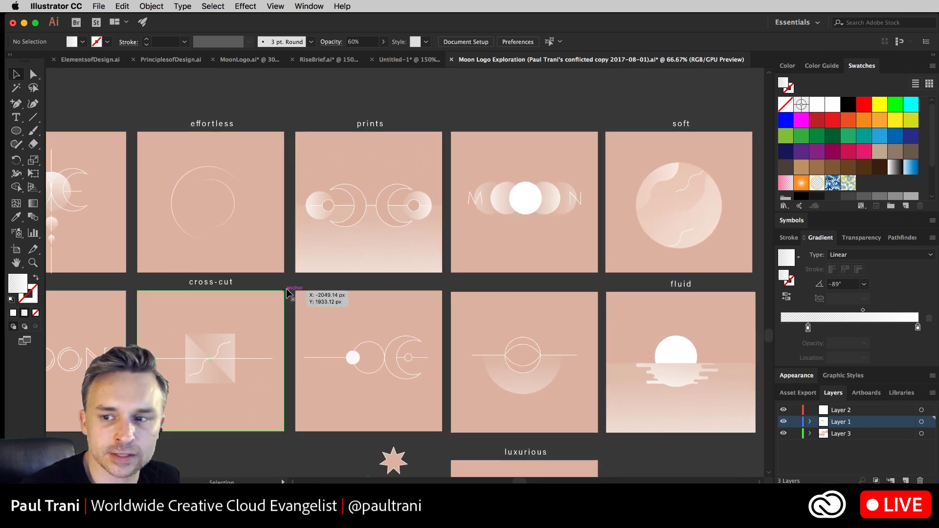
{"action": "scroll", "coordinate": [451, 258], "scroll_direction": "right", "scroll_amount": 5}
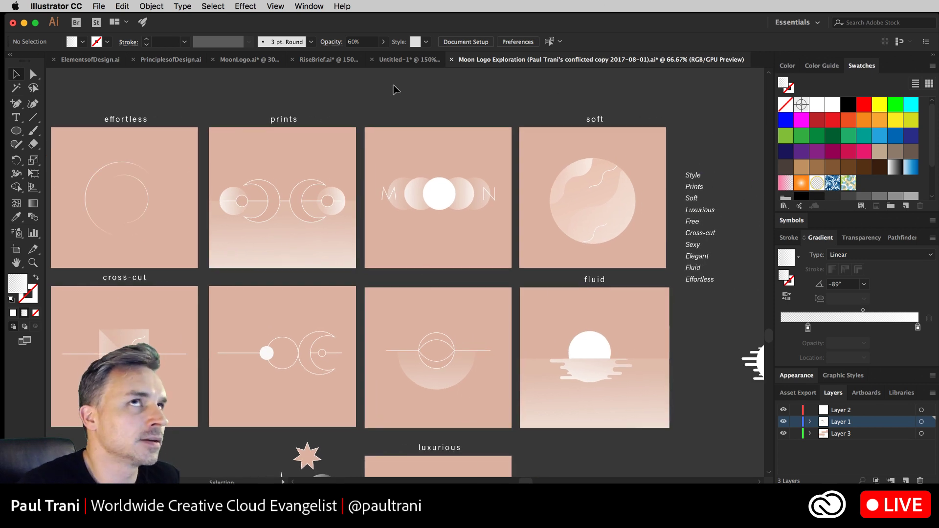
{"action": "key", "text": "alt+super+8"}
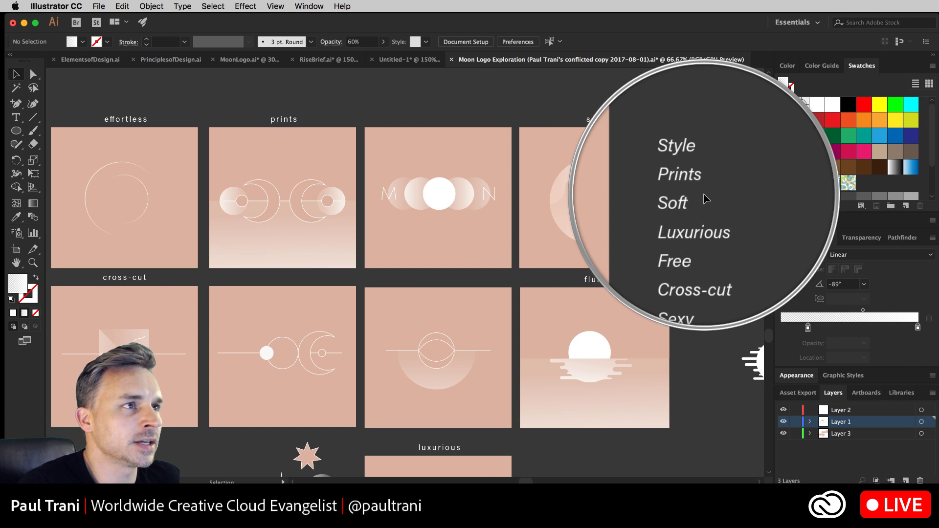
{"action": "key", "text": "Escape"}
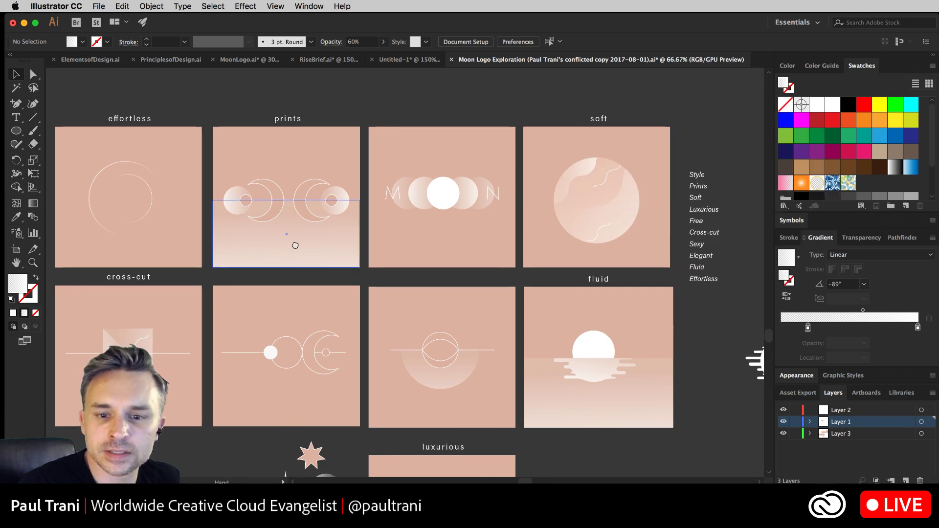
Collapse the panel dock to icons and bring more of the concept tiles, including effortless and cross-cut, into view.
{"action": "left_click_drag", "start_coordinate": [294, 246], "coordinate": [376, 241]}
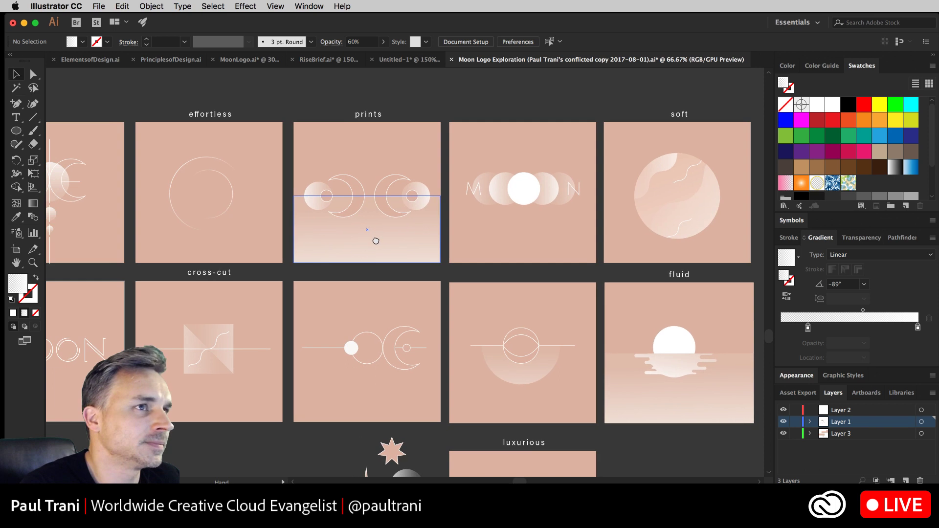
{"action": "left_click", "coordinate": [933, 57]}
{"action": "left_click_drag", "start_coordinate": [401, 174], "coordinate": [504, 170]}
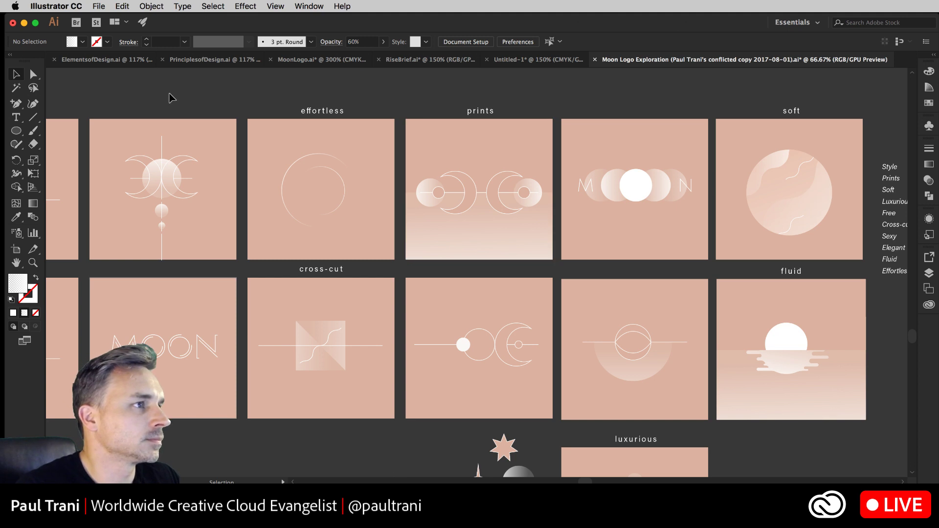
{"action": "left_click_drag", "start_coordinate": [169, 98], "coordinate": [208, 93]}
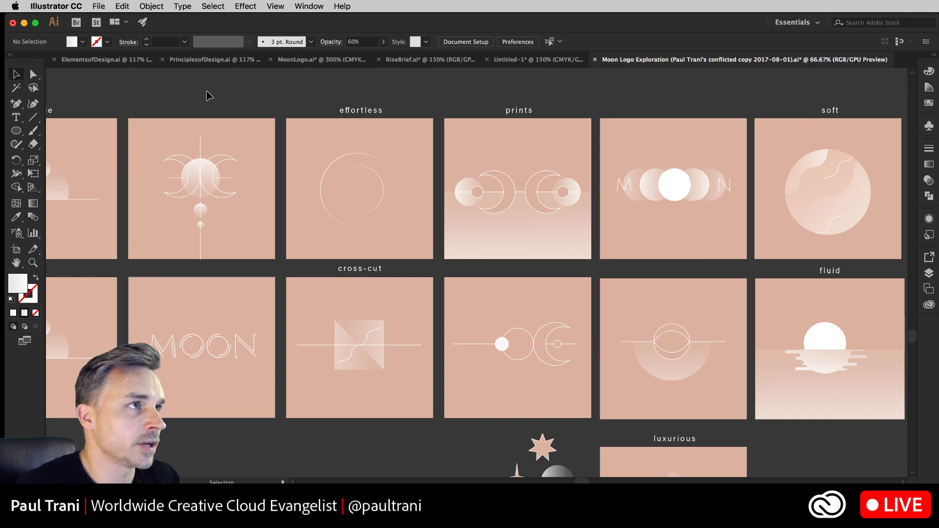
Review the numbered MOON logo options 1 to 6, examining options 5 and 6 close up at 150%.
{"action": "left_click_drag", "start_coordinate": [685, 168], "coordinate": [211, 182]}
{"action": "left_click_drag", "start_coordinate": [664, 213], "coordinate": [562, 225]}
{"action": "left_click_drag", "start_coordinate": [491, 151], "coordinate": [447, 392]}
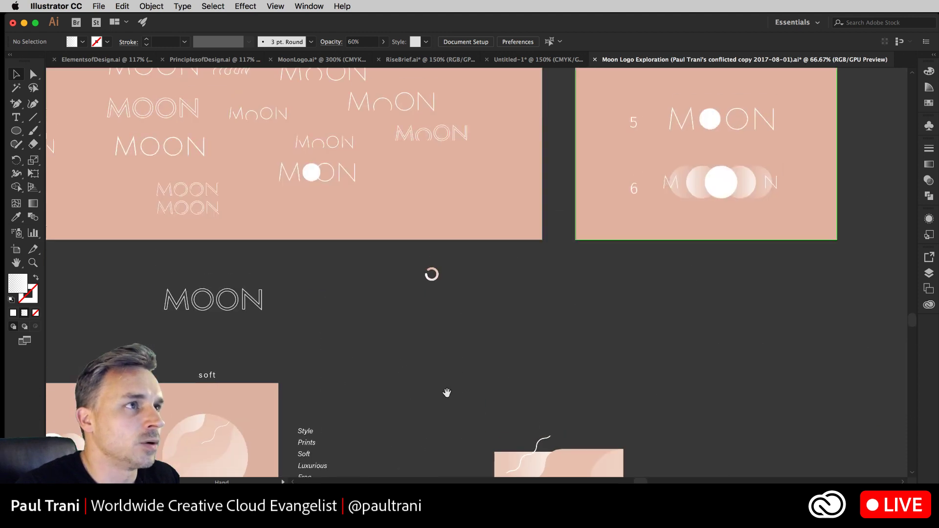
{"action": "left_click_drag", "start_coordinate": [522, 156], "coordinate": [449, 406]}
{"action": "left_click_drag", "start_coordinate": [453, 272], "coordinate": [354, 274]}
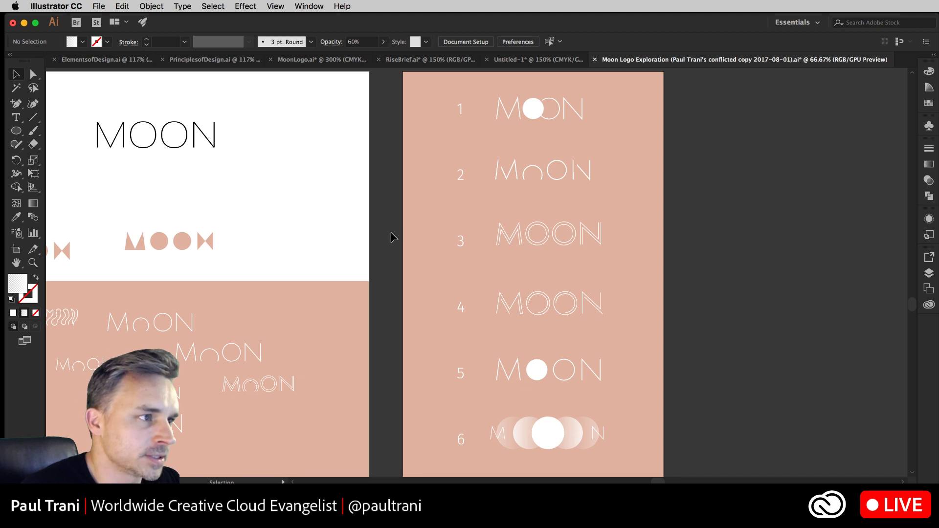
{"action": "key", "text": "super+1"}
{"action": "scroll", "coordinate": [439, 272], "scroll_direction": "down", "scroll_amount": 1}
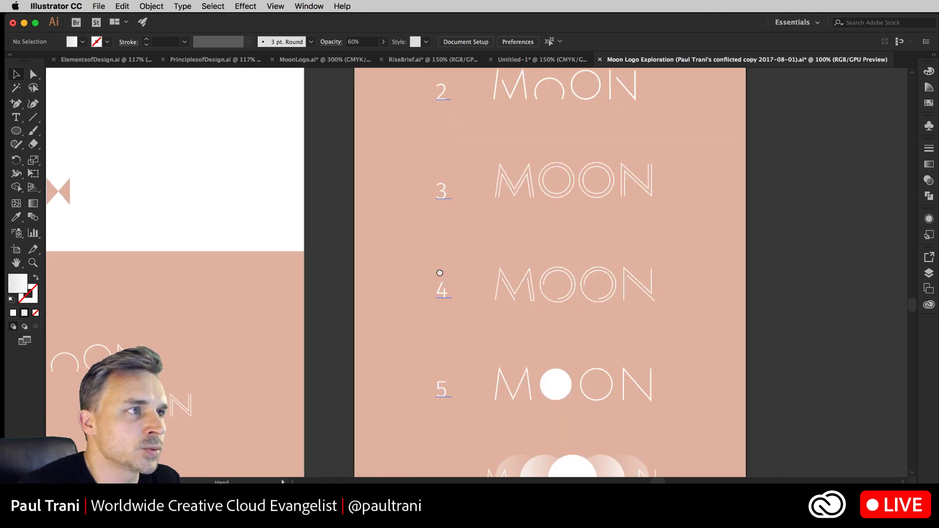
{"action": "left_click_drag", "start_coordinate": [440, 272], "coordinate": [440, 160]}
{"action": "key", "text": "super+equal"}
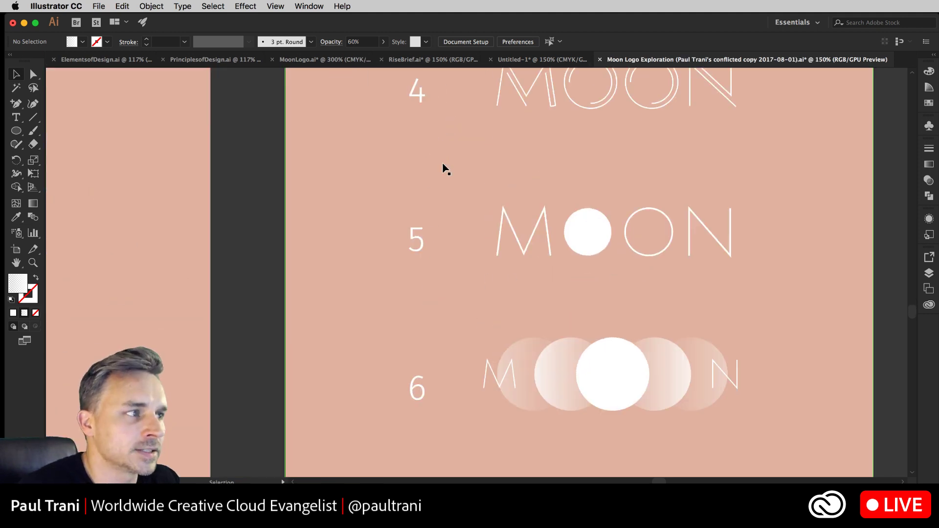
Examine MOON logo options 5 and 4 close up, magnifying the outlined wordmark of option 4 to 400%.
{"action": "scroll", "coordinate": [352, 224], "scroll_direction": "right", "scroll_amount": 3}
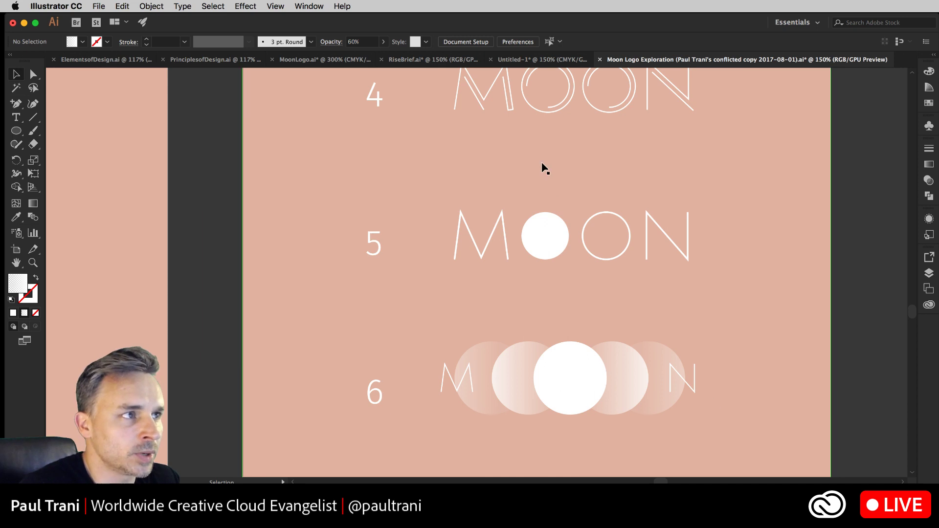
{"action": "key", "text": "super+equal"}
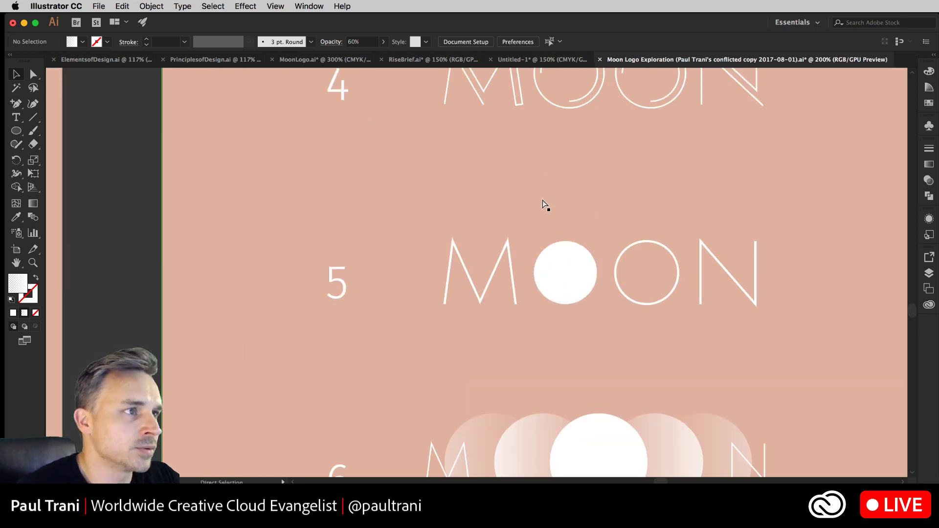
{"action": "scroll", "coordinate": [543, 206], "scroll_direction": "right", "scroll_amount": 5}
{"action": "scroll", "coordinate": [543, 206], "scroll_direction": "up", "scroll_amount": 2}
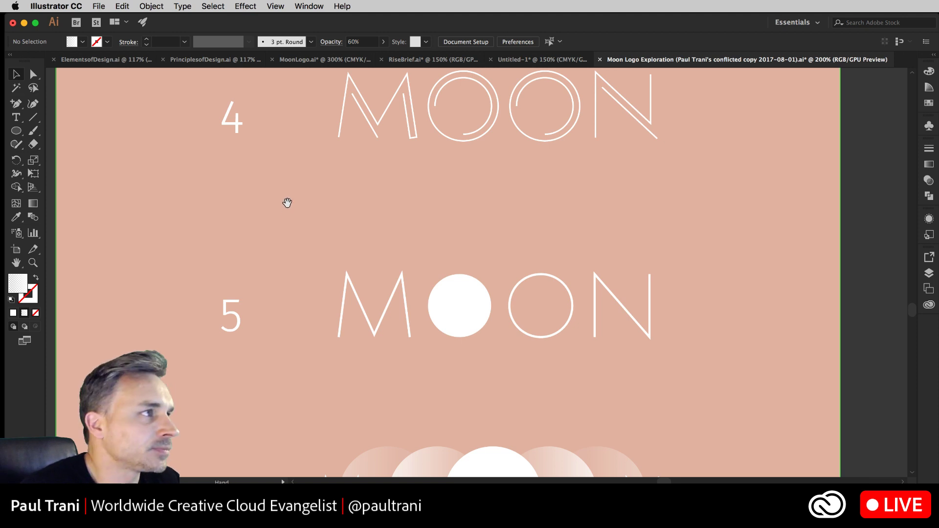
{"action": "left_click_drag", "start_coordinate": [287, 203], "coordinate": [305, 312]}
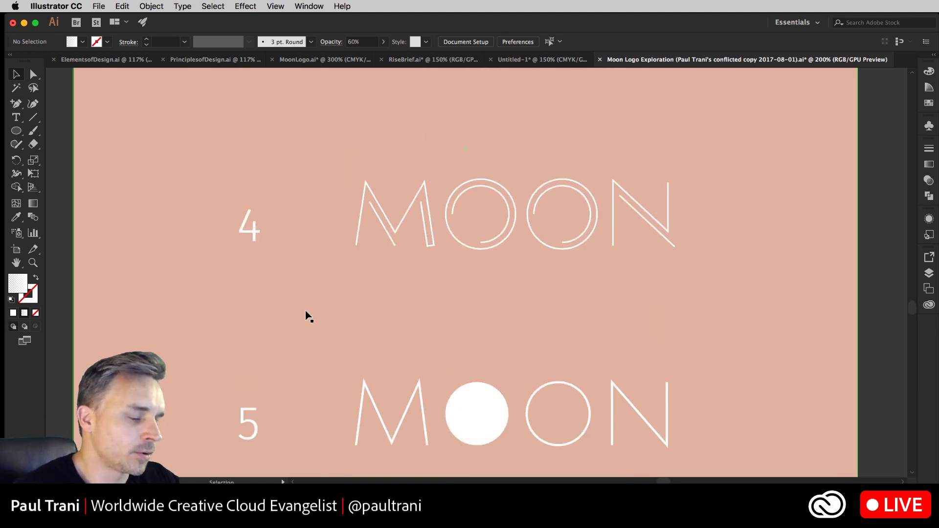
{"action": "key", "text": "super+equal"}
{"action": "scroll", "coordinate": [355, 342], "scroll_direction": "up", "scroll_amount": 5}
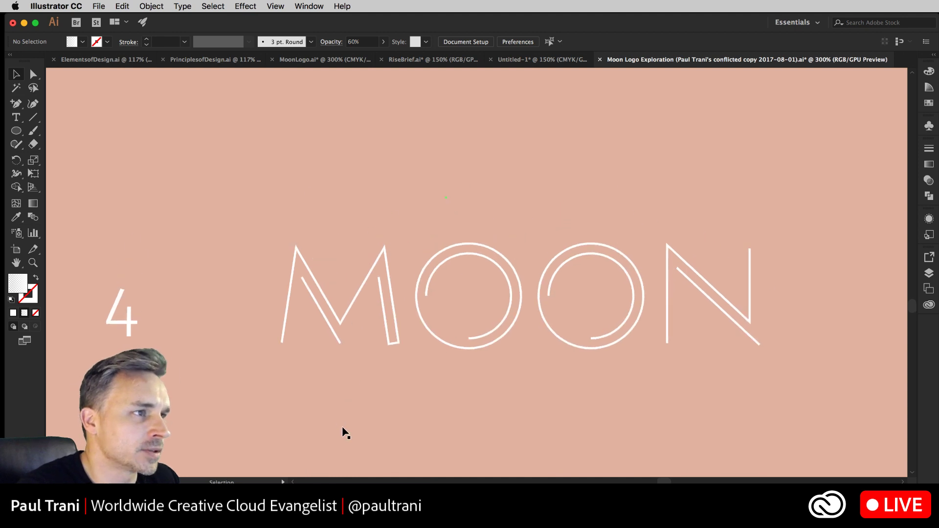
{"action": "key", "text": "super+equal"}
{"action": "left_click_drag", "start_coordinate": [356, 398], "coordinate": [292, 369]}
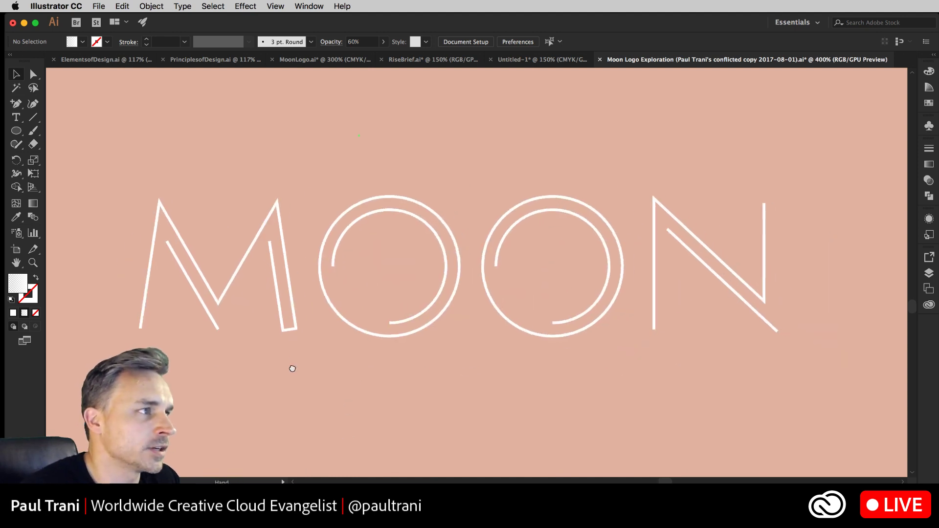
Ungroup the outlined MOON lettering of option 4.
{"action": "left_click", "coordinate": [342, 213]}
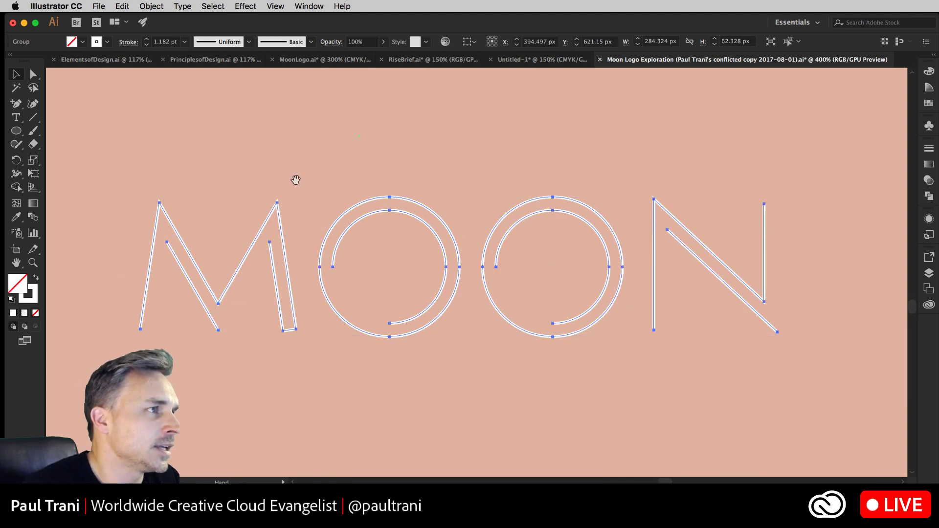
{"action": "left_click_drag", "start_coordinate": [296, 180], "coordinate": [336, 189]}
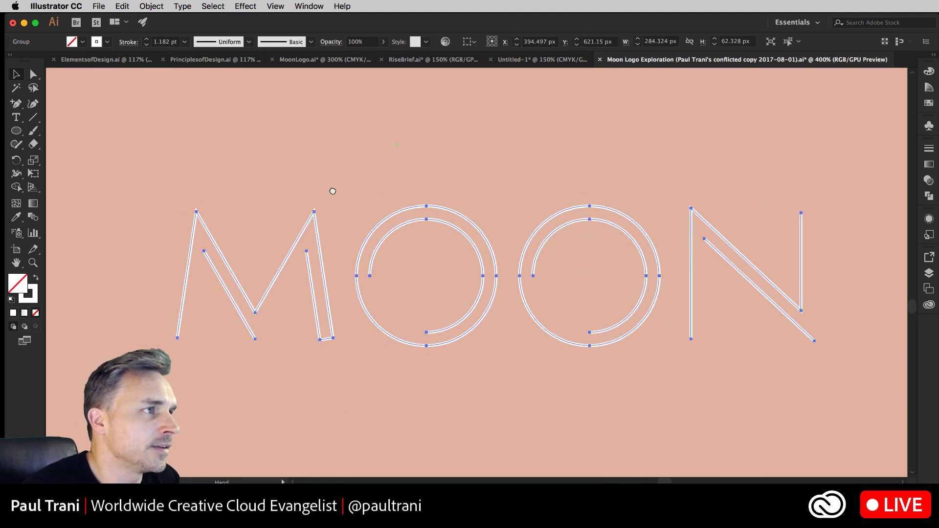
{"action": "right_click", "coordinate": [385, 225]}
{"action": "left_click", "coordinate": [413, 316]}
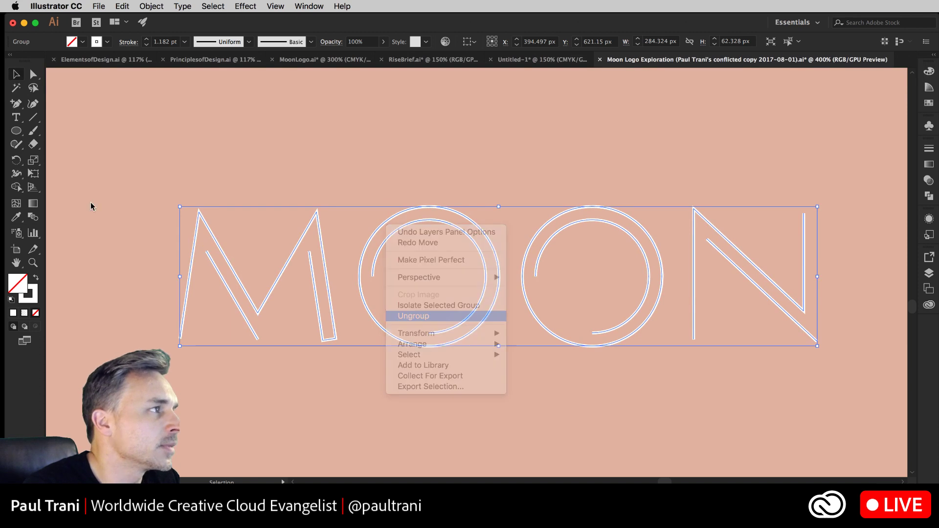
Cut the first O's outer ring in option 4 with the Scissors tool, at its upper-left and lower-right.
{"action": "left_click", "coordinate": [34, 144]}
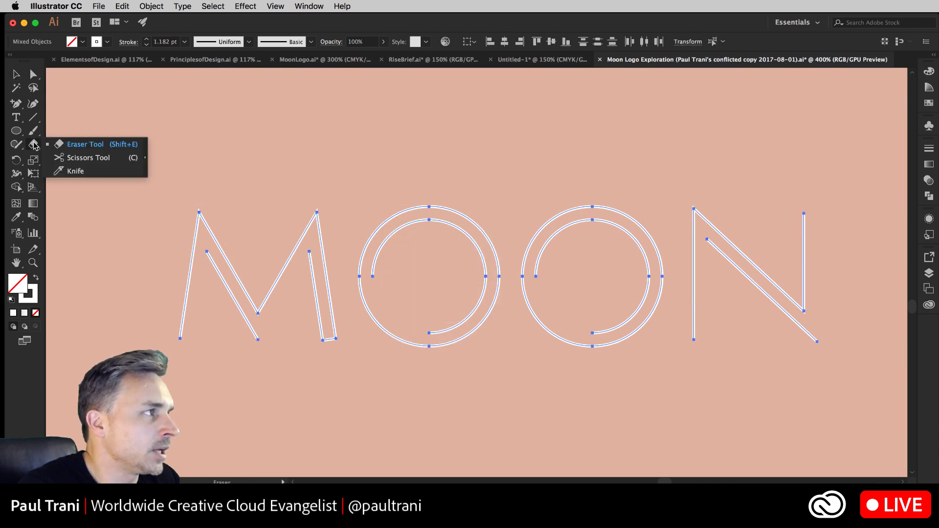
{"action": "left_click", "coordinate": [80, 159]}
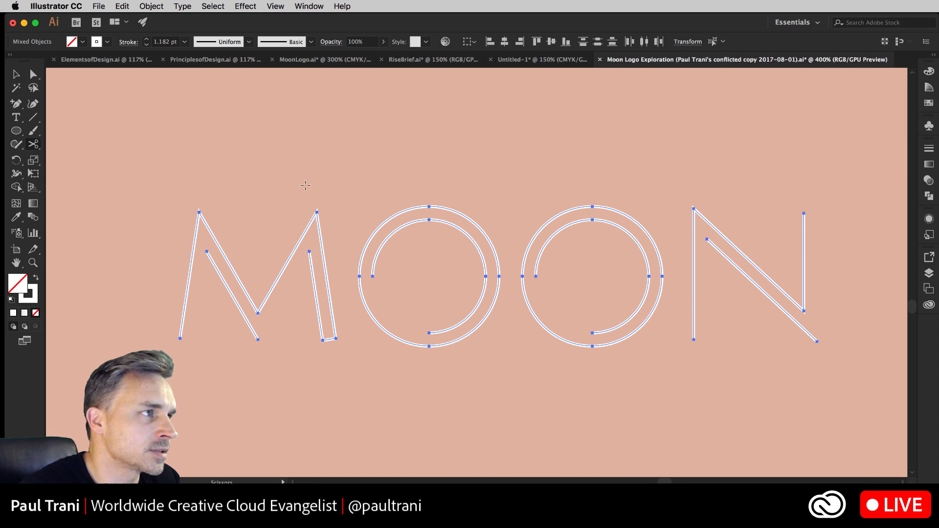
{"action": "left_click", "coordinate": [389, 219]}
{"action": "left_click", "coordinate": [484, 319]}
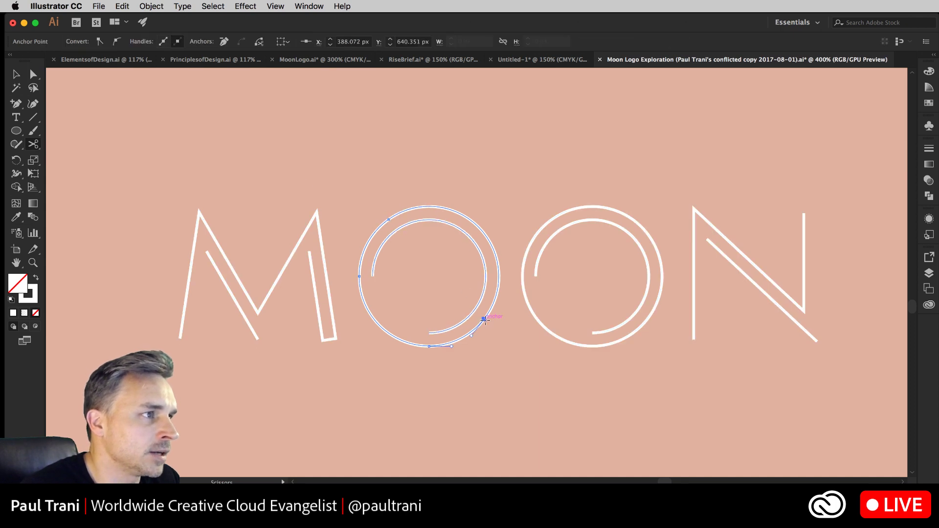
Delete the upper-right arc cut from the first O's outer ring.
{"action": "left_click", "coordinate": [34, 75]}
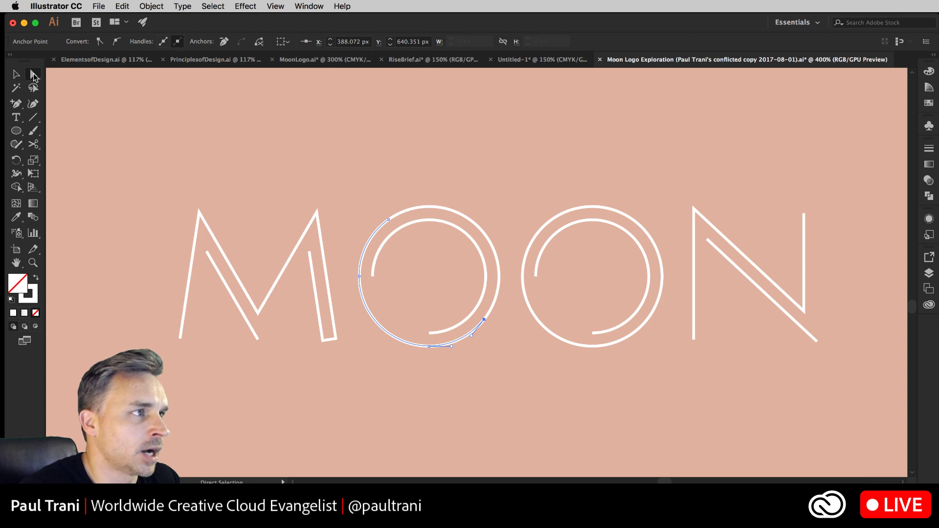
{"action": "left_click", "coordinate": [460, 212]}
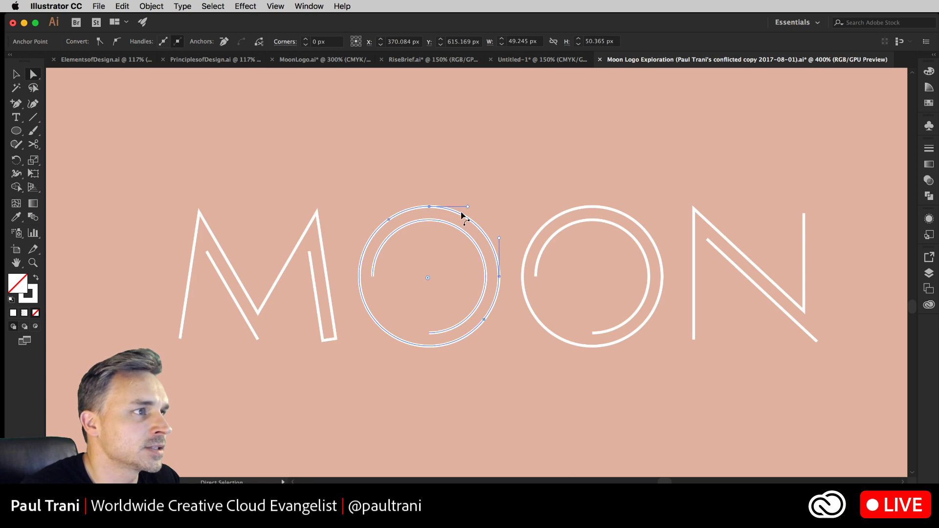
{"action": "left_click", "coordinate": [460, 206]}
{"action": "left_click", "coordinate": [462, 212]}
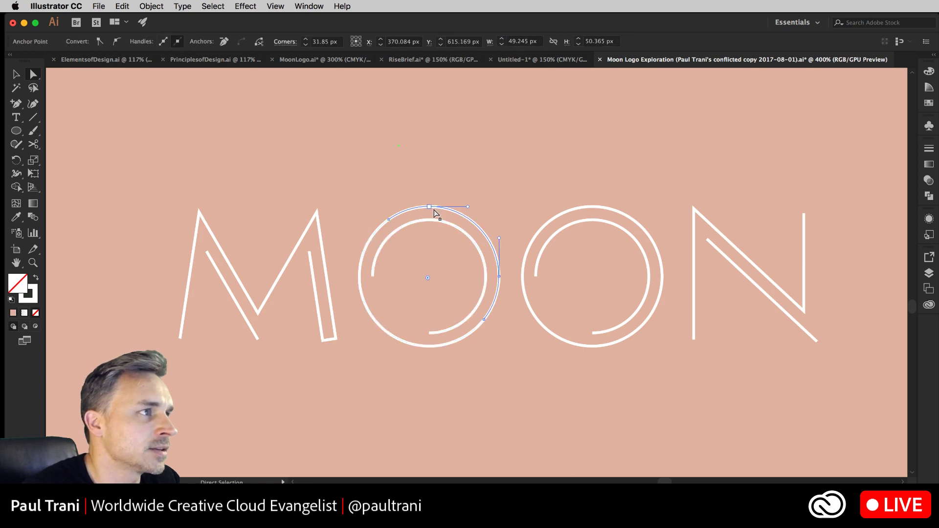
{"action": "key", "text": "Delete"}
{"action": "key", "text": "Delete"}
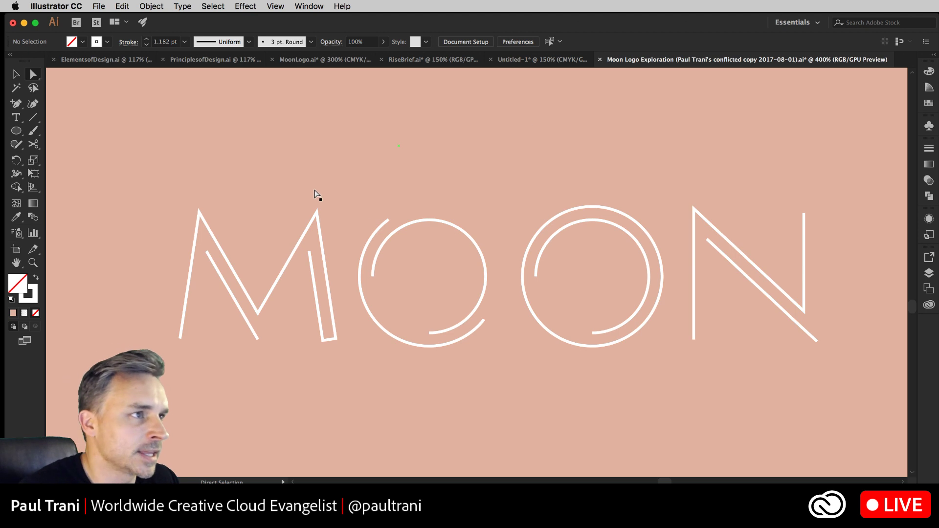
Cut the second O's outer ring at the same upper-left and lower-right points and delete its upper-right arc.
{"action": "left_click", "coordinate": [34, 146]}
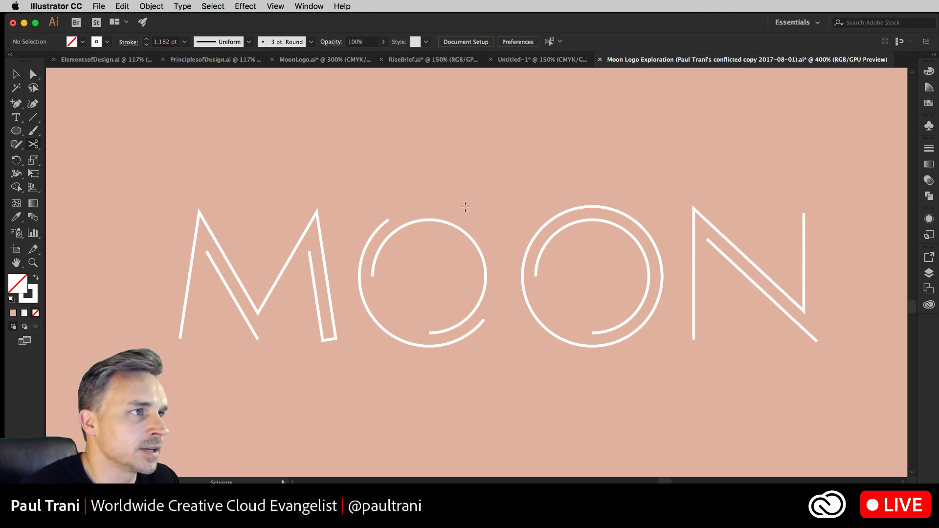
{"action": "left_click", "coordinate": [549, 220]}
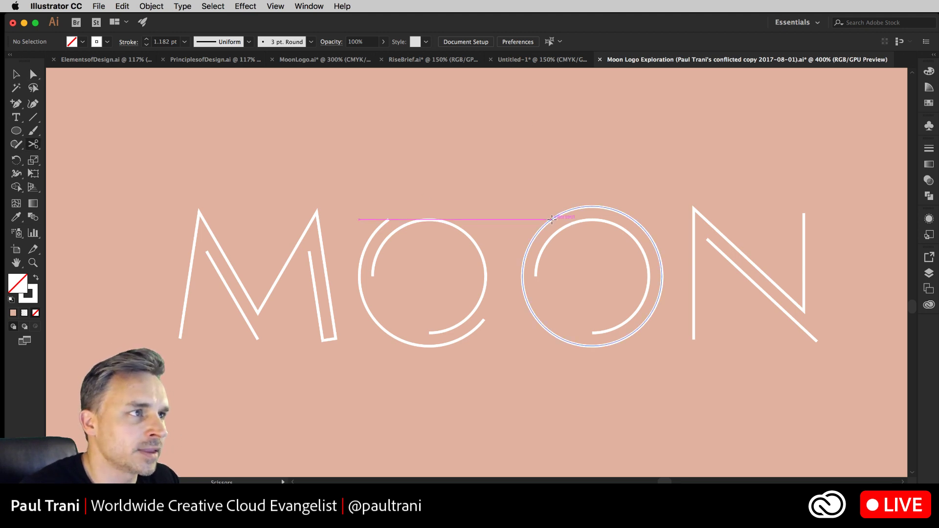
{"action": "left_click", "coordinate": [647, 319]}
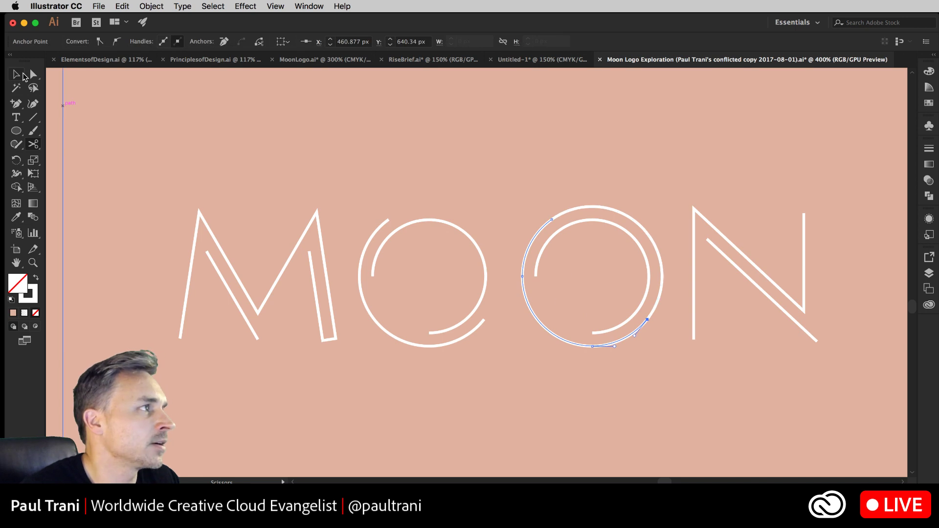
{"action": "left_click", "coordinate": [32, 74]}
{"action": "left_click", "coordinate": [578, 209]}
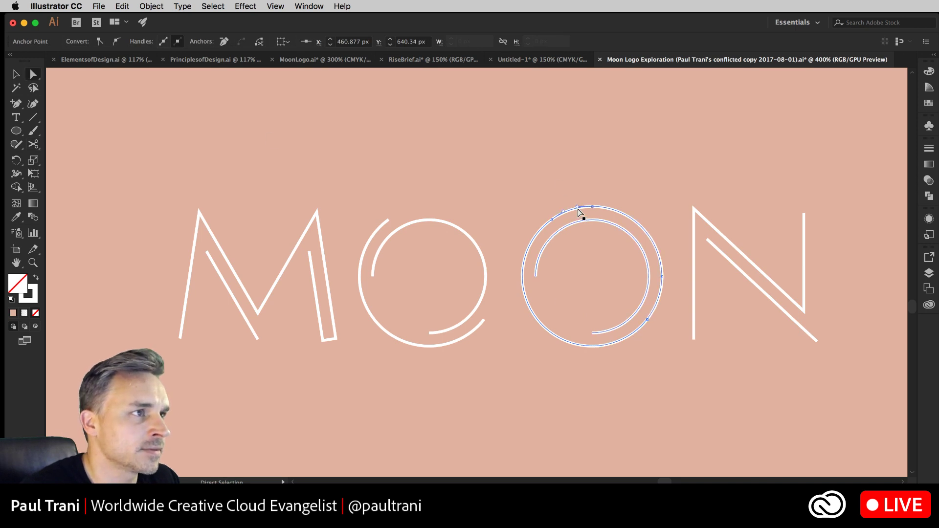
{"action": "key", "text": "Delete"}
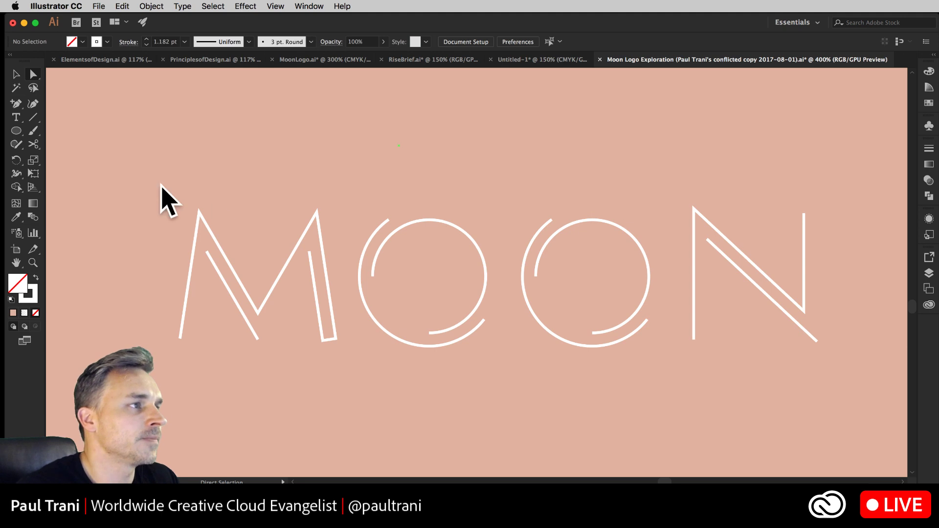
Try a clockwise rotation of the second O in option 4 and undo it.
{"action": "left_click", "coordinate": [16, 74]}
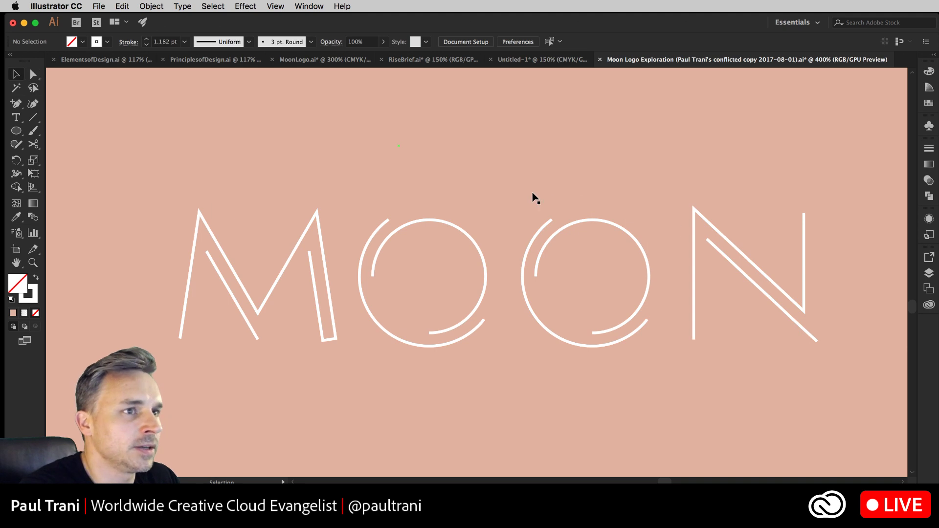
{"action": "left_click_drag", "start_coordinate": [531, 197], "coordinate": [574, 261]}
{"action": "left_click", "coordinate": [544, 247]}
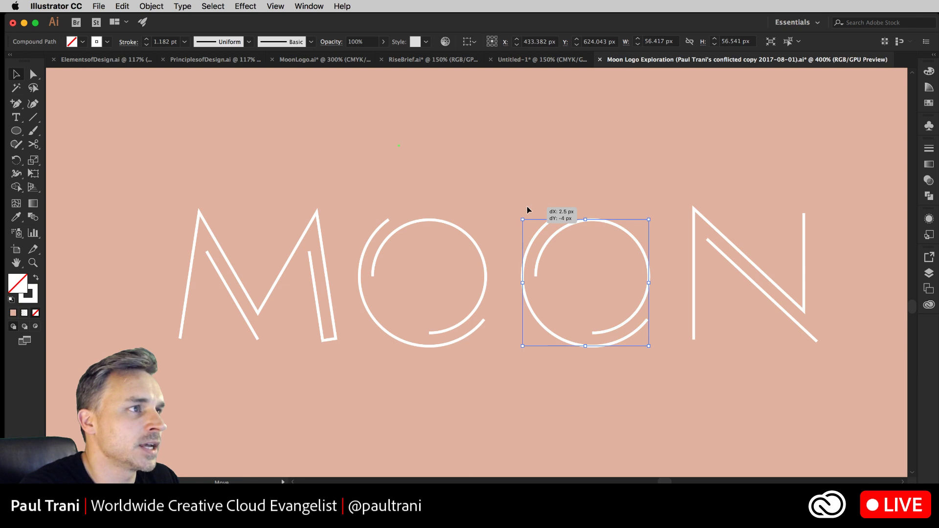
{"action": "left_click", "coordinate": [492, 215]}
{"action": "left_click", "coordinate": [535, 237]}
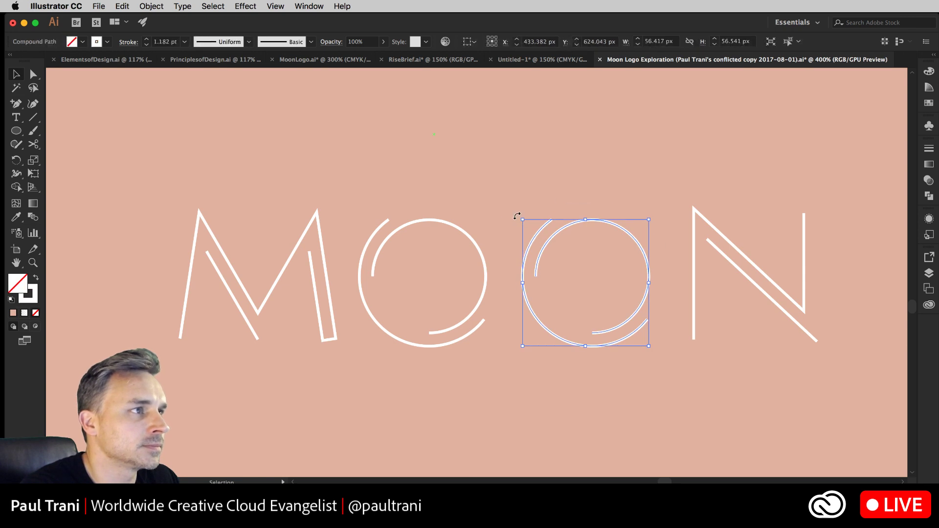
{"action": "left_click_drag", "start_coordinate": [516, 216], "coordinate": [577, 197]}
{"action": "left_click", "coordinate": [571, 153]}
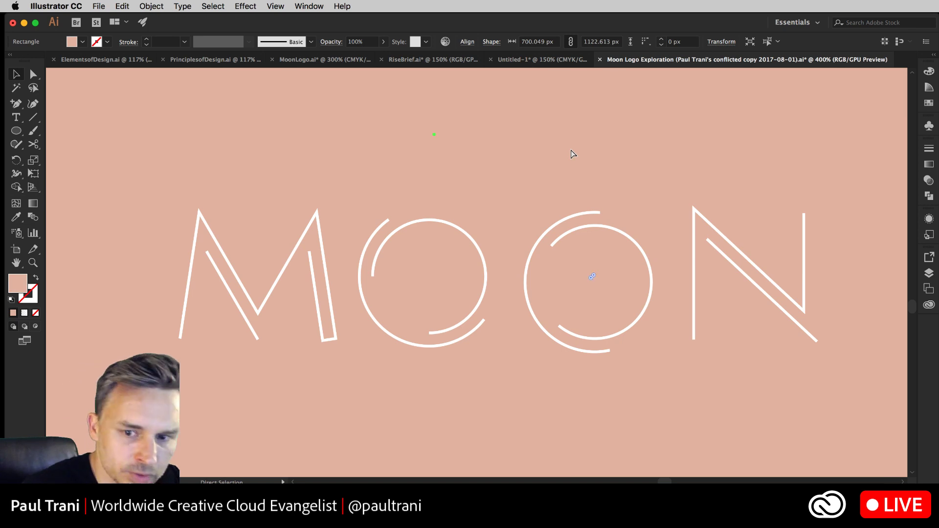
{"action": "key", "text": "cmd+z"}
{"action": "left_click", "coordinate": [571, 154]}
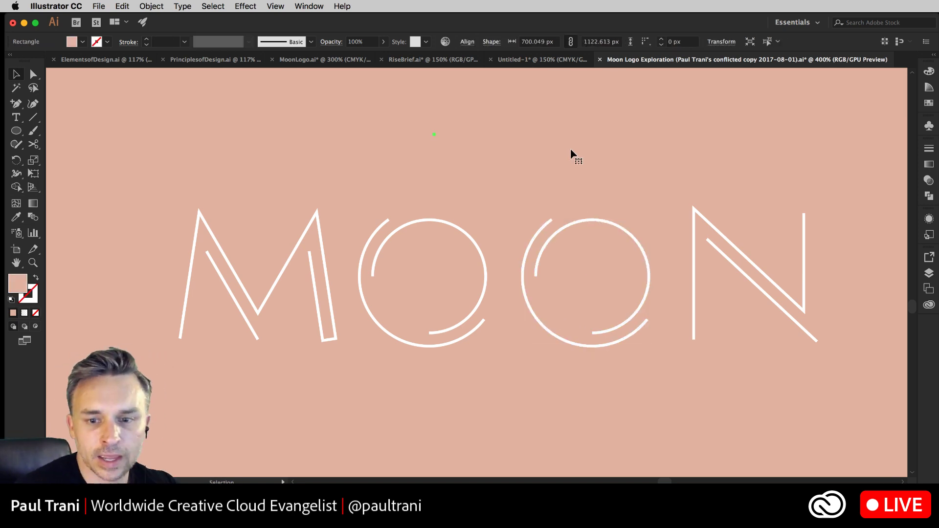
View the edited option 4 at 300%, switch to Animate to look at the wordmark in Moon2.fla, and return to Illustrator.
{"action": "key", "text": "cmd+minus"}
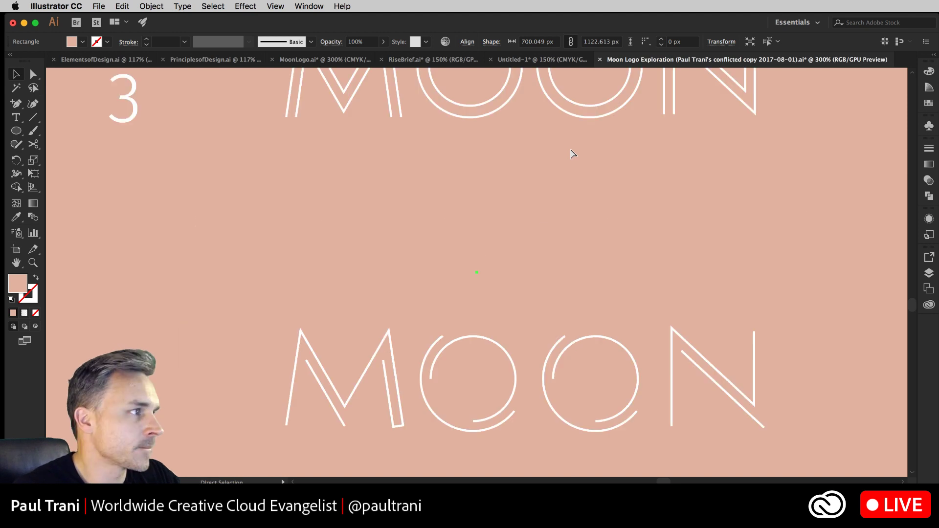
{"action": "key", "text": "space"}
{"action": "left_click_drag", "start_coordinate": [462, 273], "coordinate": [457, 147]}
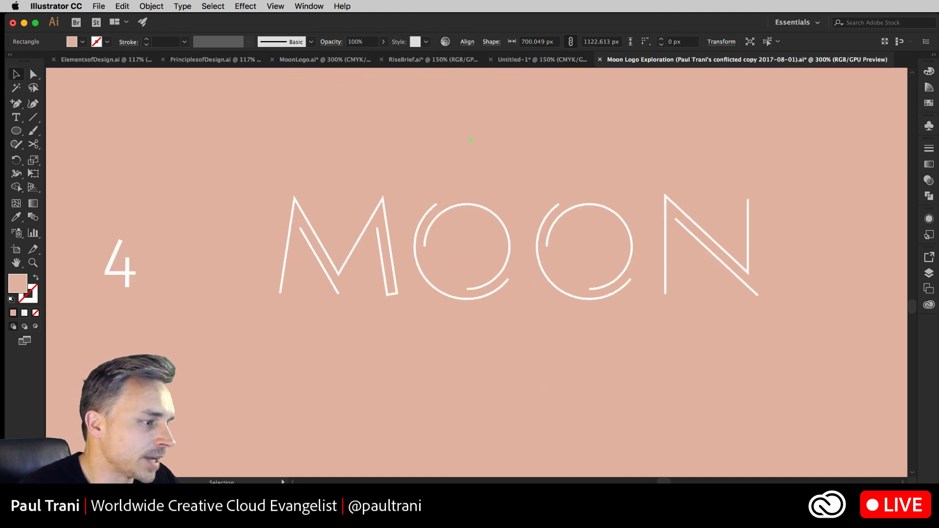
{"action": "key", "text": "super+Tab"}
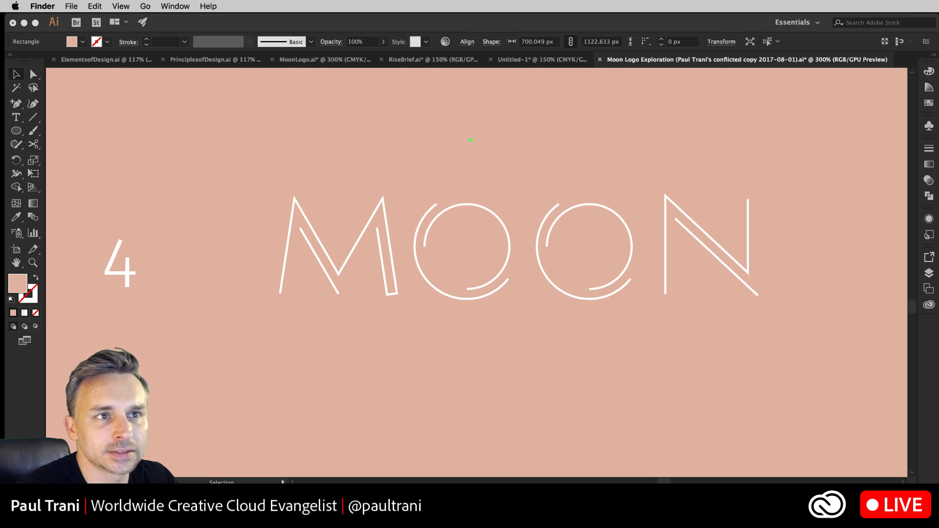
{"action": "left_click_drag", "start_coordinate": [938, 245], "coordinate": [938, 276]}
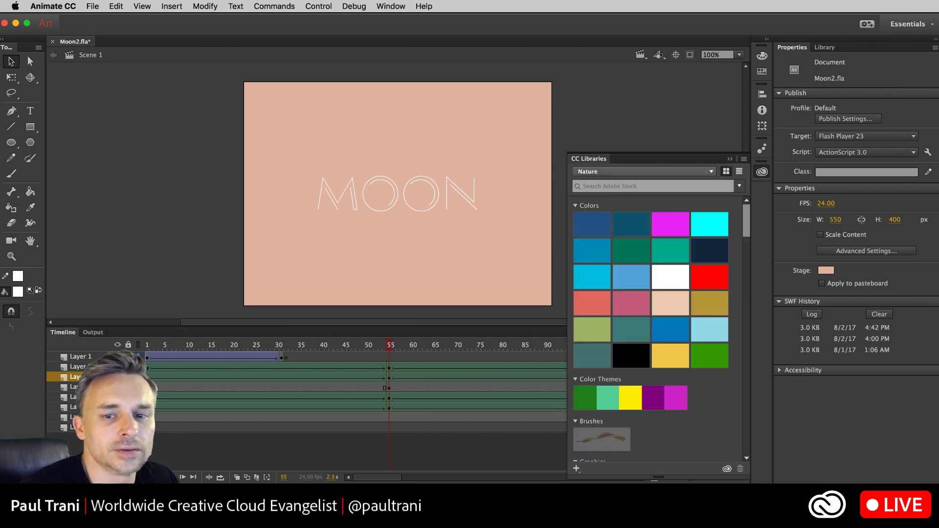
{"action": "left_click", "coordinate": [172, 221]}
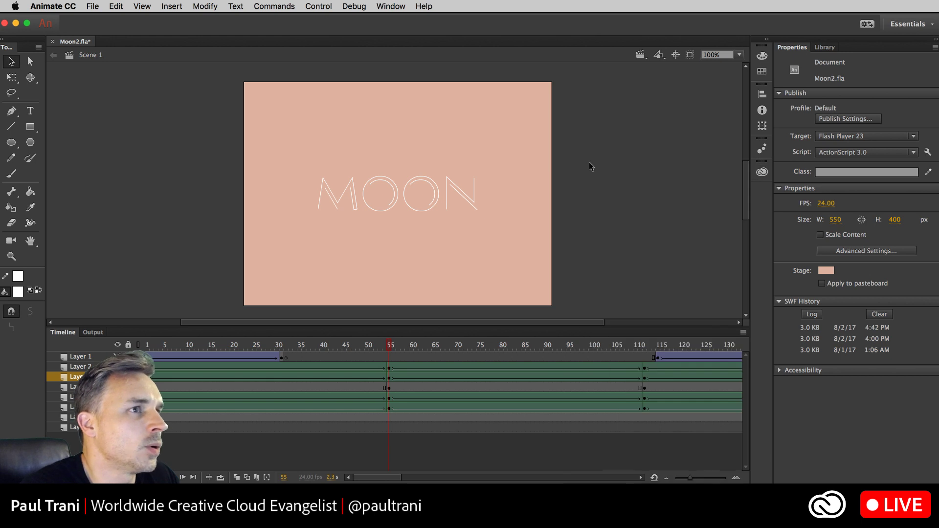
{"action": "left_click", "coordinate": [18, 25]}
Review logo option 5 at 300% and compare options 3 and 4 together at 200%.
{"action": "key", "text": "Page_Down"}
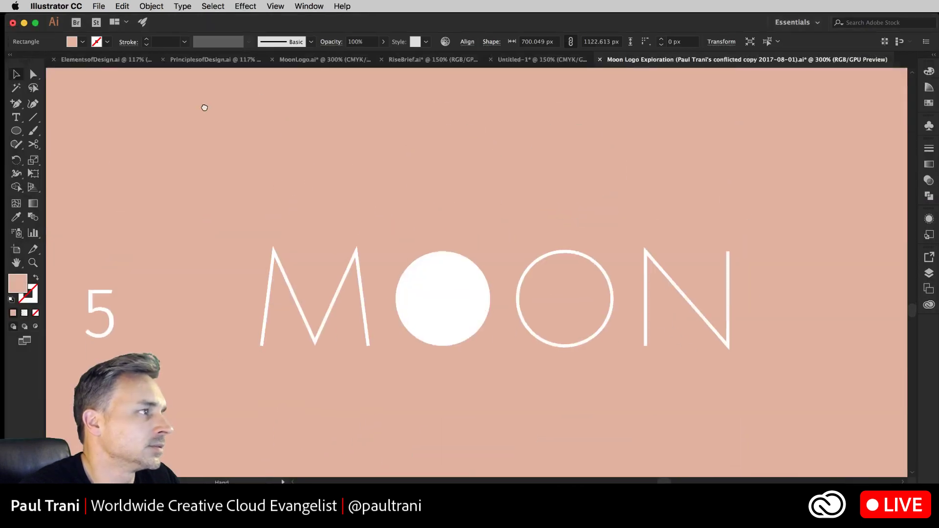
{"action": "left_click_drag", "start_coordinate": [205, 107], "coordinate": [229, 119]}
{"action": "scroll", "coordinate": [213, 193], "scroll_direction": "down", "scroll_amount": 3}
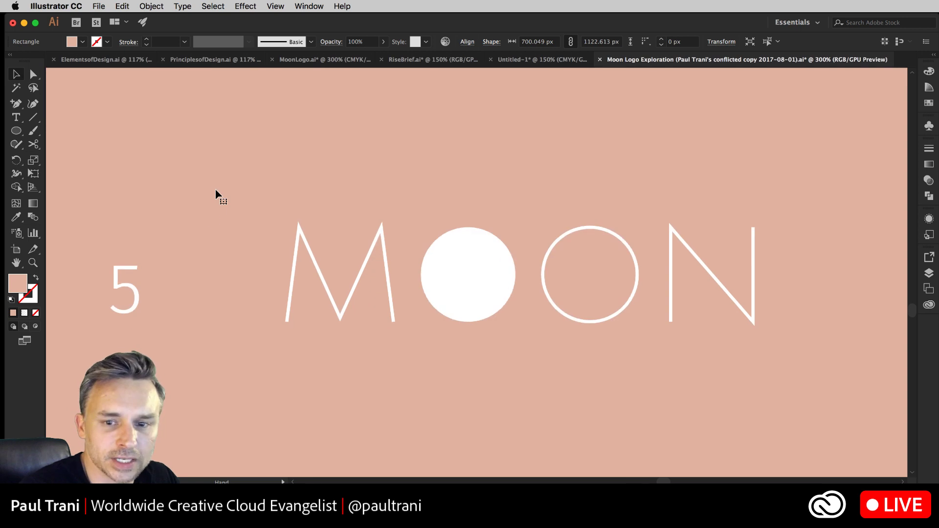
{"action": "left_click_drag", "start_coordinate": [217, 181], "coordinate": [223, 322]}
{"action": "key", "text": "super+minus"}
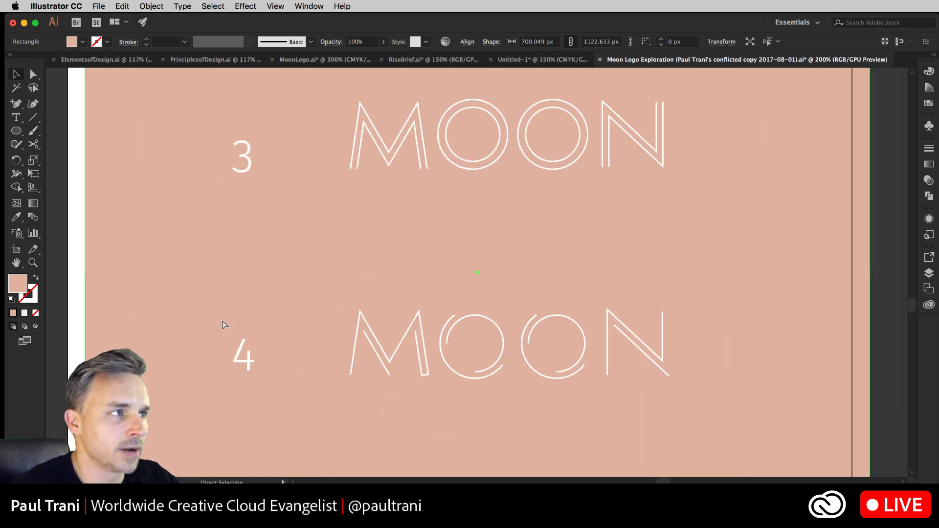
{"action": "left_click_drag", "start_coordinate": [263, 318], "coordinate": [263, 326]}
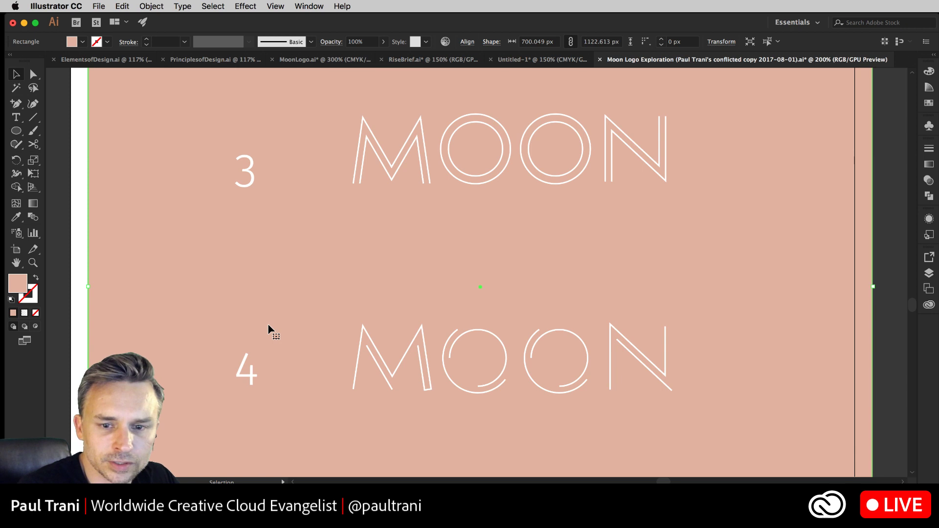
Review logo option 4 by itself at 300%.
{"action": "scroll", "coordinate": [304, 273], "scroll_direction": "up", "scroll_amount": 1}
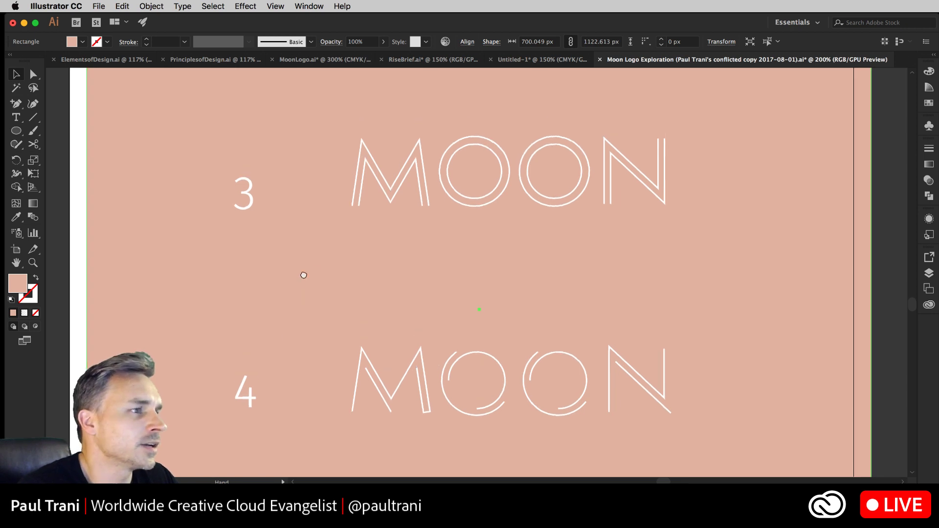
{"action": "scroll", "coordinate": [307, 220], "scroll_direction": "down", "scroll_amount": 3}
{"action": "key", "text": "super+equal"}
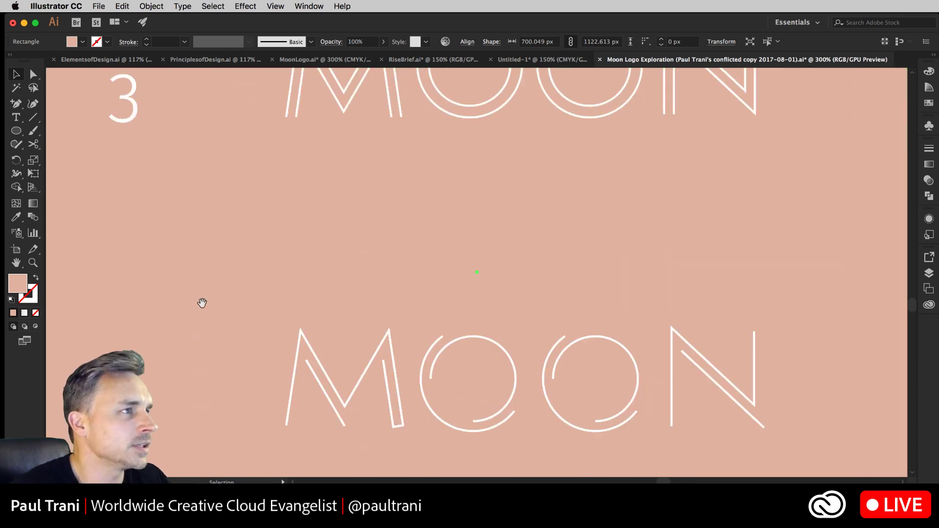
{"action": "scroll", "coordinate": [201, 274], "scroll_direction": "down", "scroll_amount": 4}
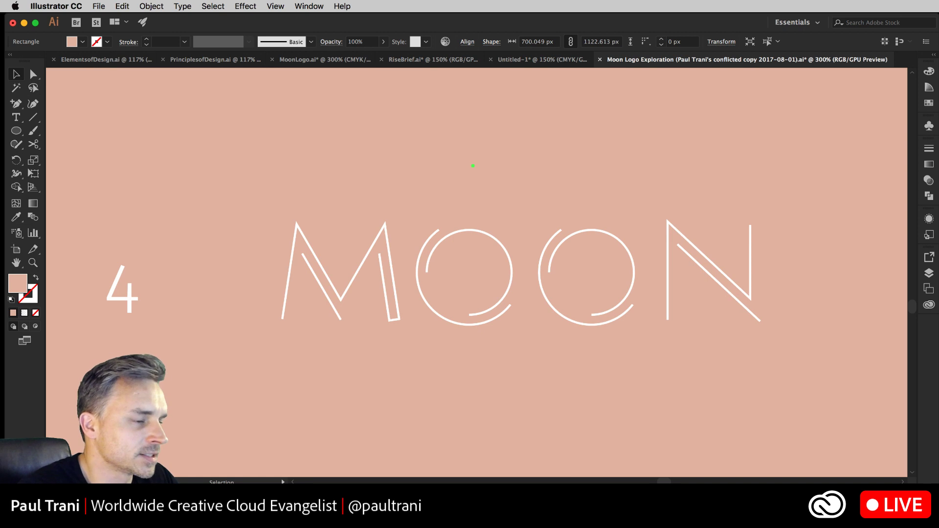
Switch to Animate, view the MOON wordmark at 400%, and scrub the animation back to frame 1.
{"action": "key", "text": "super+Tab"}
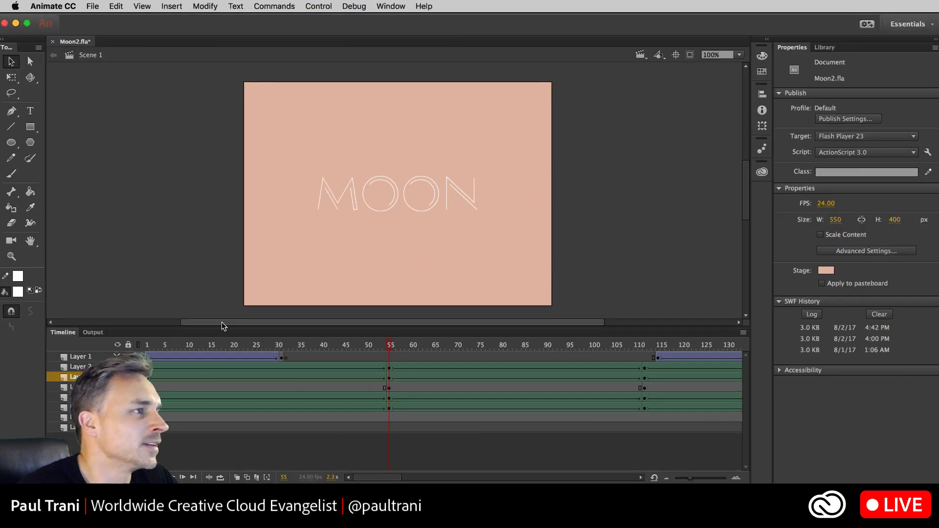
{"action": "left_click", "coordinate": [259, 346]}
{"action": "left_click_drag", "start_coordinate": [272, 350], "coordinate": [79, 351]}
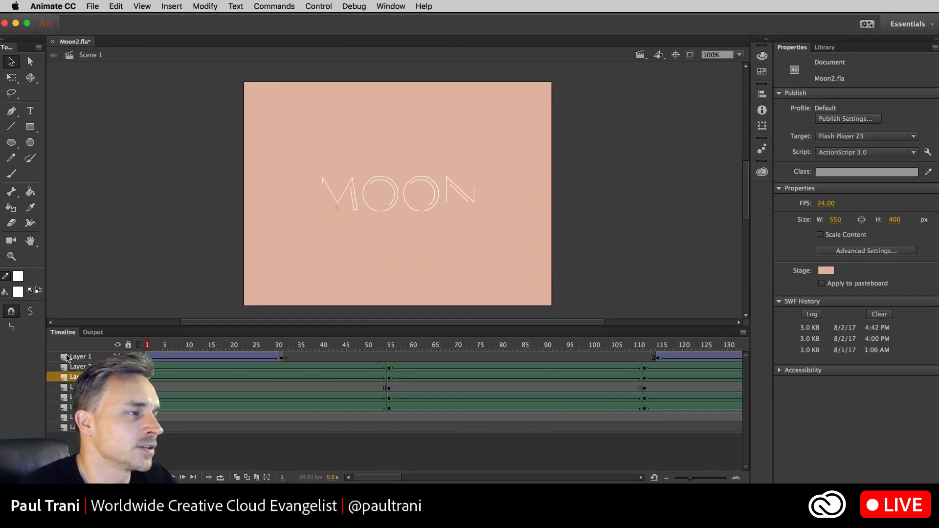
{"action": "key", "text": "super+equal"}
{"action": "key", "text": "super+equal"}
{"action": "key", "text": "super+equal"}
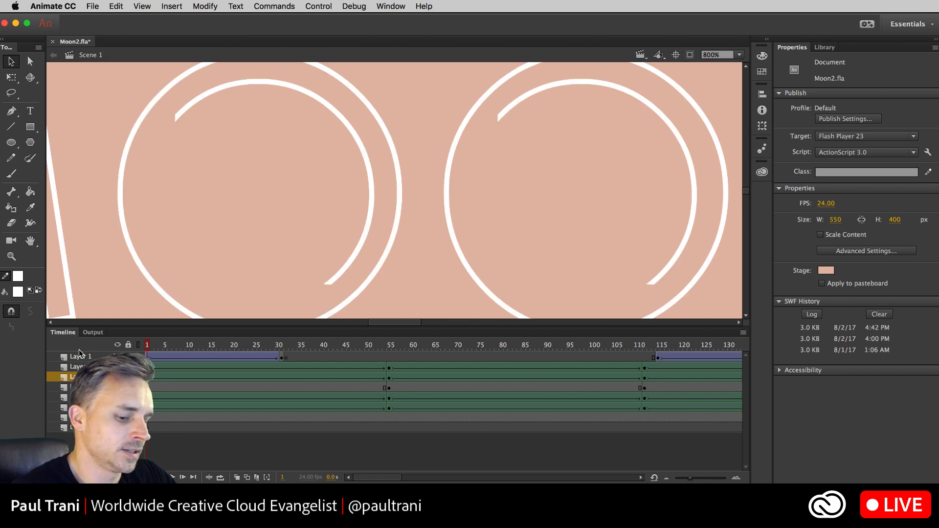
{"action": "key", "text": "super+minus"}
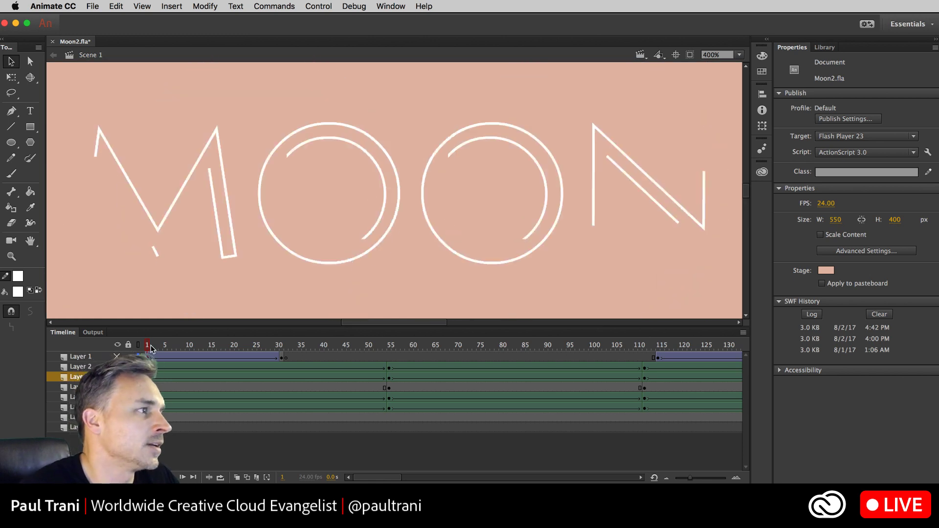
{"action": "left_click", "coordinate": [215, 346]}
{"action": "left_click_drag", "start_coordinate": [216, 346], "coordinate": [58, 347]}
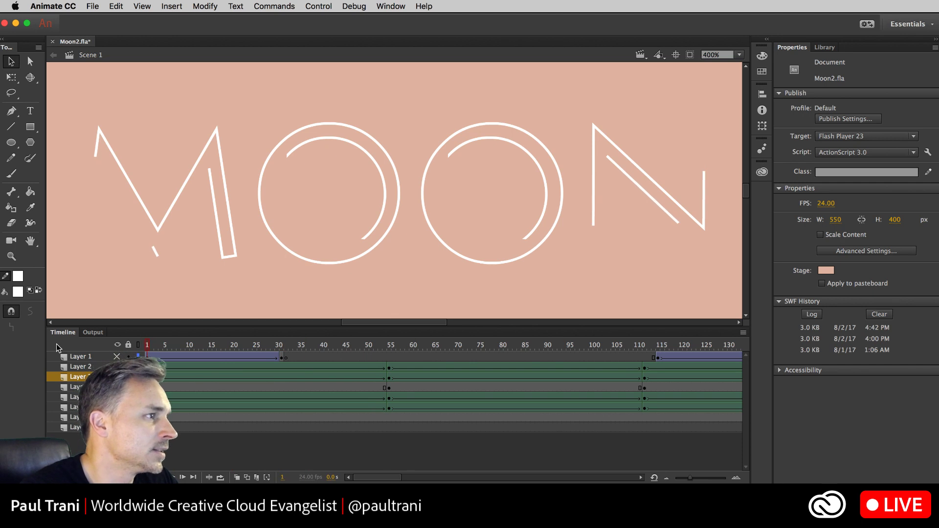
Change the first O's inner arc instance from Movie Clip to Graphic at frame 1.
{"action": "left_click", "coordinate": [262, 211]}
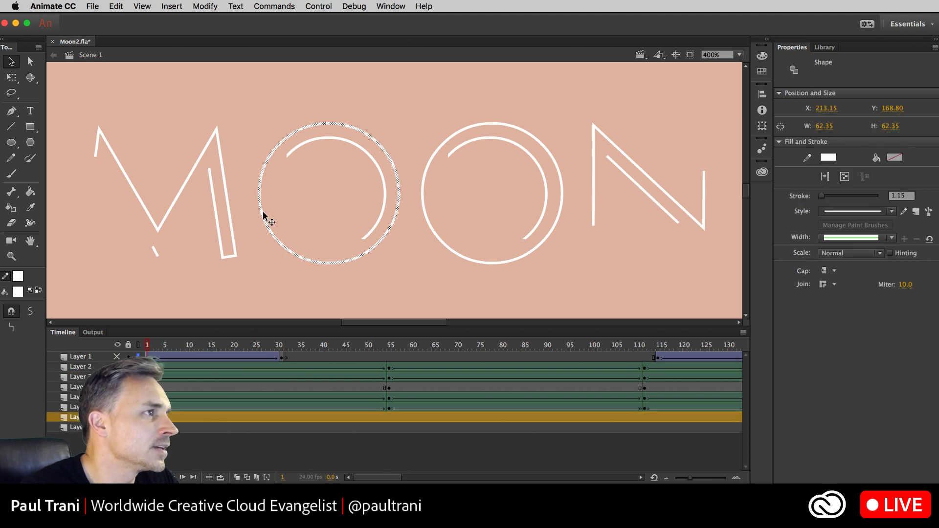
{"action": "left_click", "coordinate": [324, 139]}
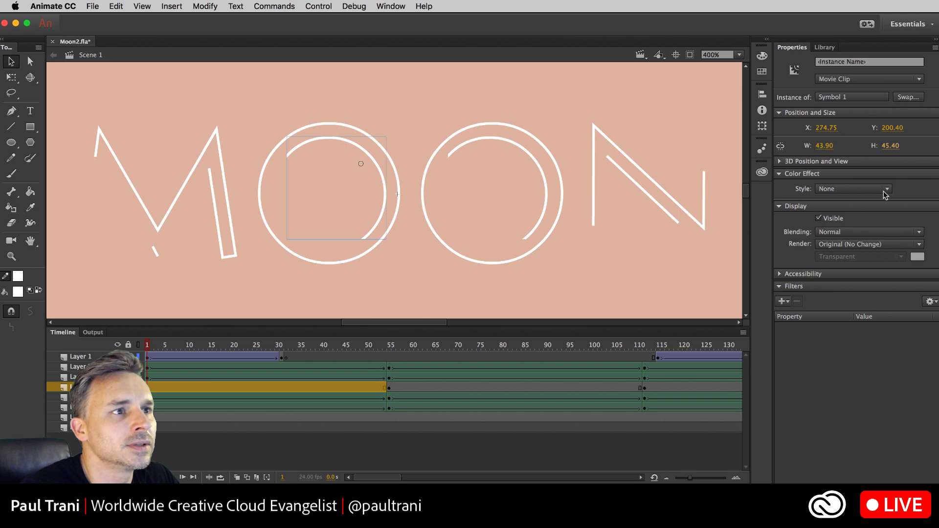
{"action": "left_click", "coordinate": [780, 161]}
{"action": "left_click", "coordinate": [860, 78]}
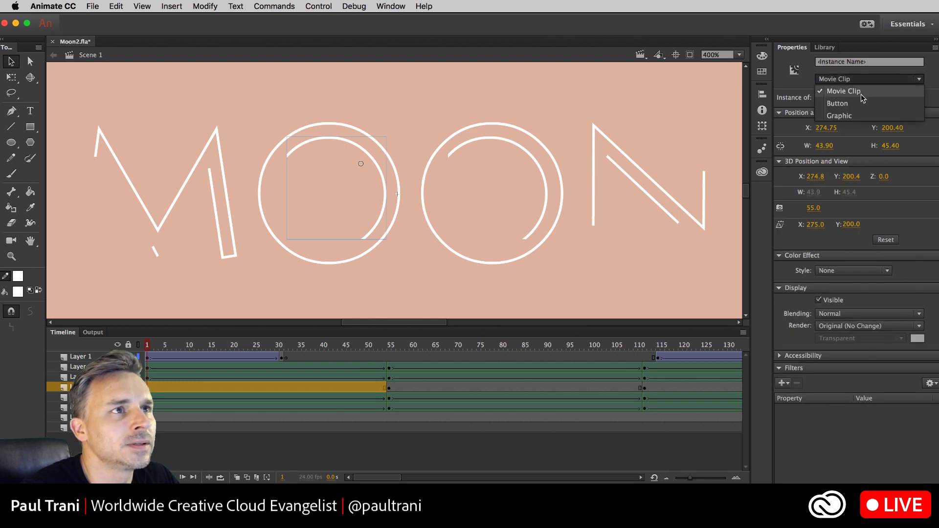
{"action": "left_click", "coordinate": [864, 114]}
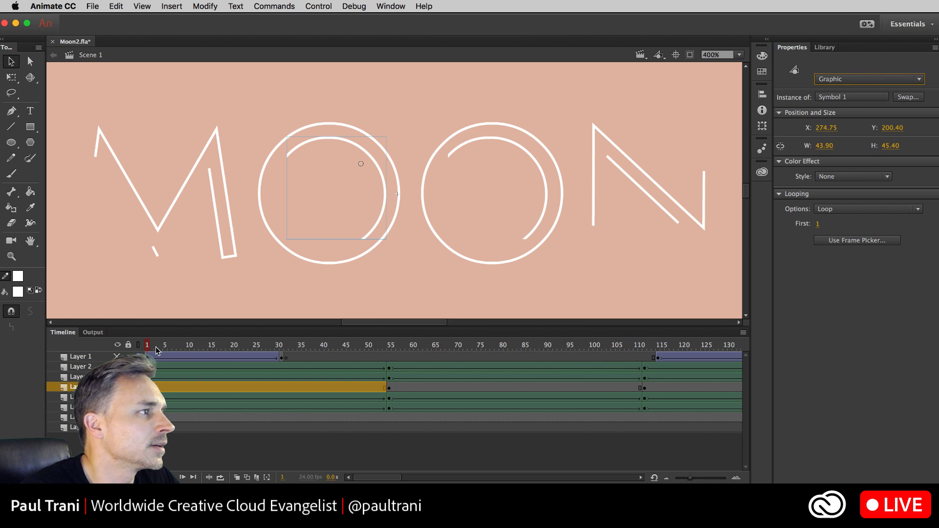
{"action": "left_click_drag", "start_coordinate": [149, 346], "coordinate": [116, 346]}
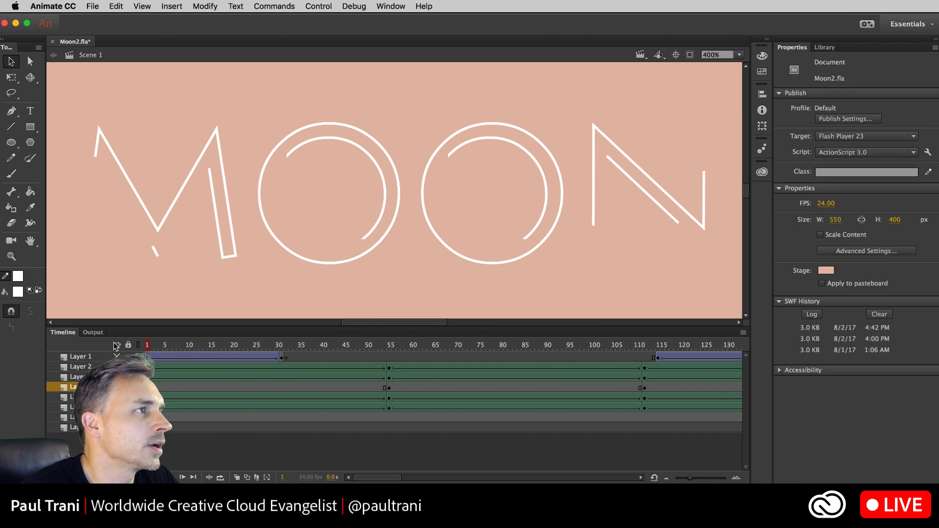
Change the second O's inner arc instance to Graphic and scrub the opening frames to preview the motion.
{"action": "left_click", "coordinate": [458, 150]}
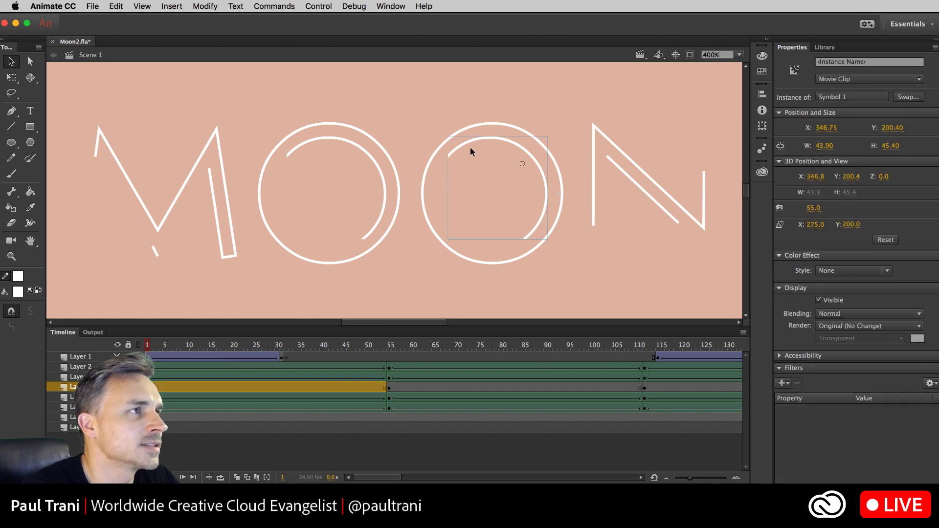
{"action": "left_click", "coordinate": [867, 79]}
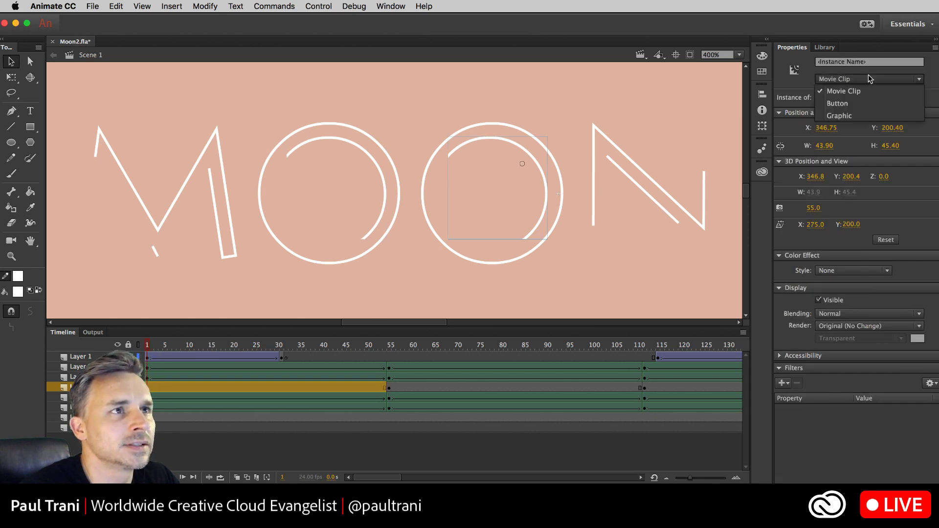
{"action": "left_click", "coordinate": [869, 116]}
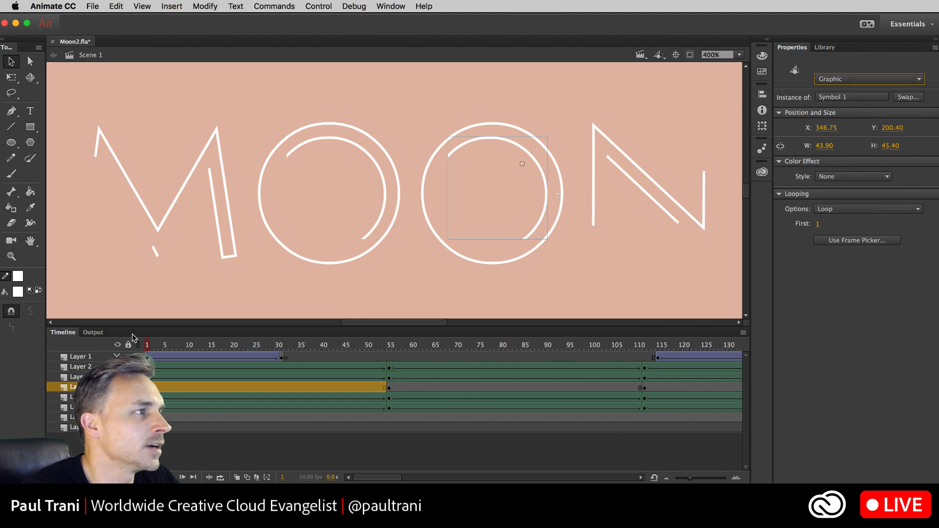
{"action": "left_click", "coordinate": [257, 345]}
{"action": "left_click_drag", "start_coordinate": [266, 346], "coordinate": [138, 351]}
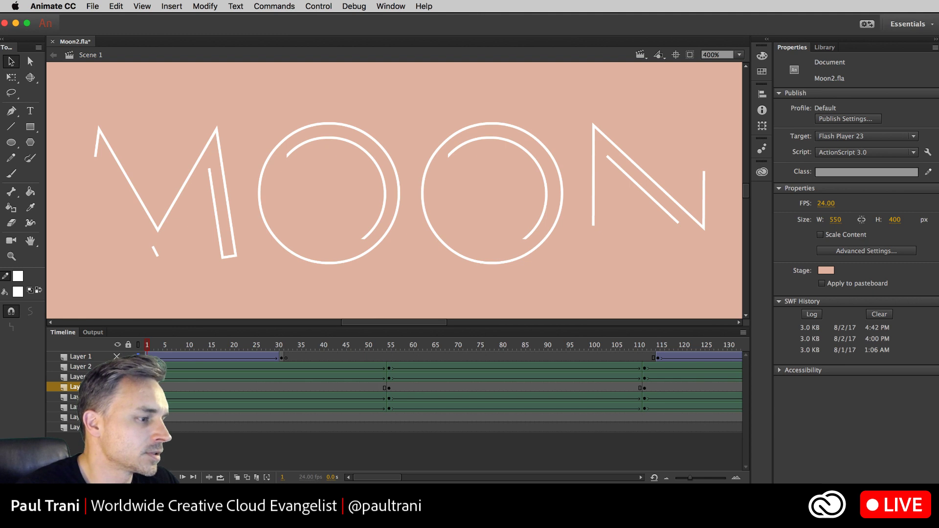
Glance at option 4 in Illustrator, return to Animate, and view the animated wordmark at frame 38.
{"action": "key", "text": "super+Tab"}
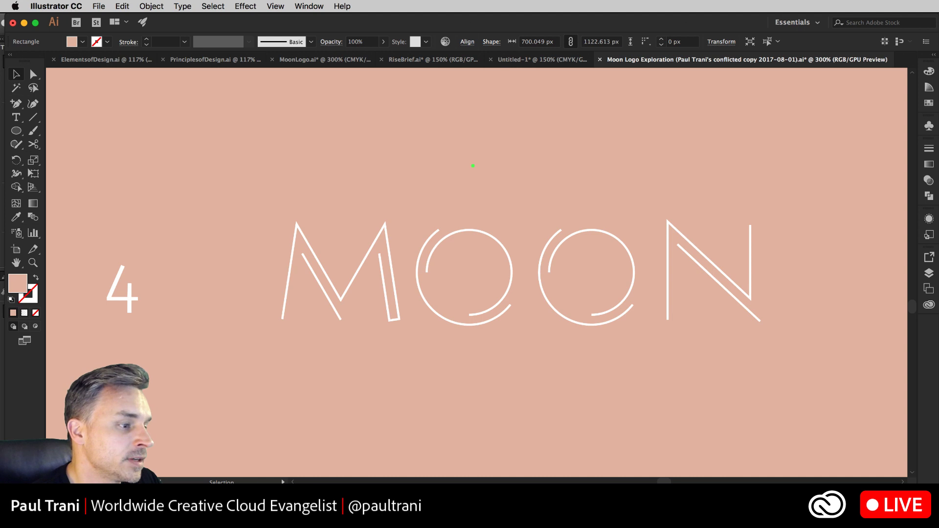
{"action": "key", "text": "super+Tab"}
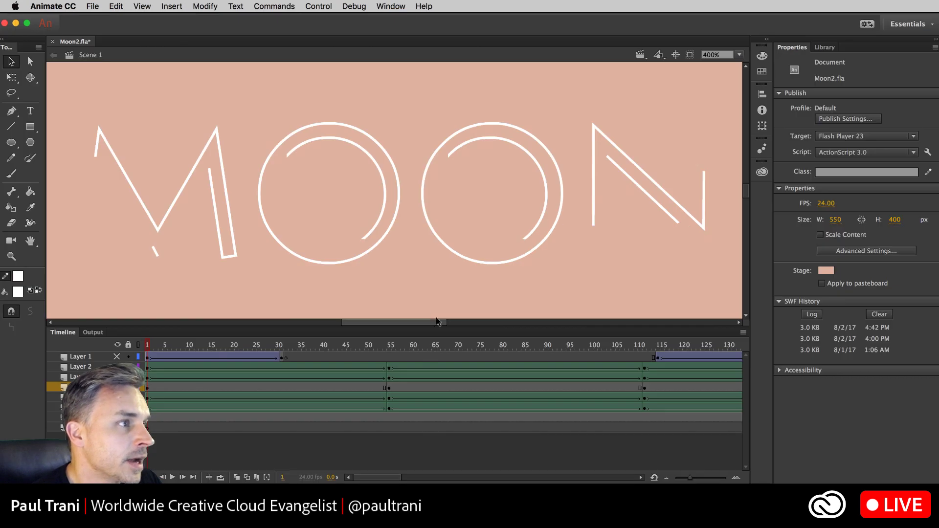
{"action": "left_click", "coordinate": [187, 359]}
{"action": "left_click", "coordinate": [313, 367]}
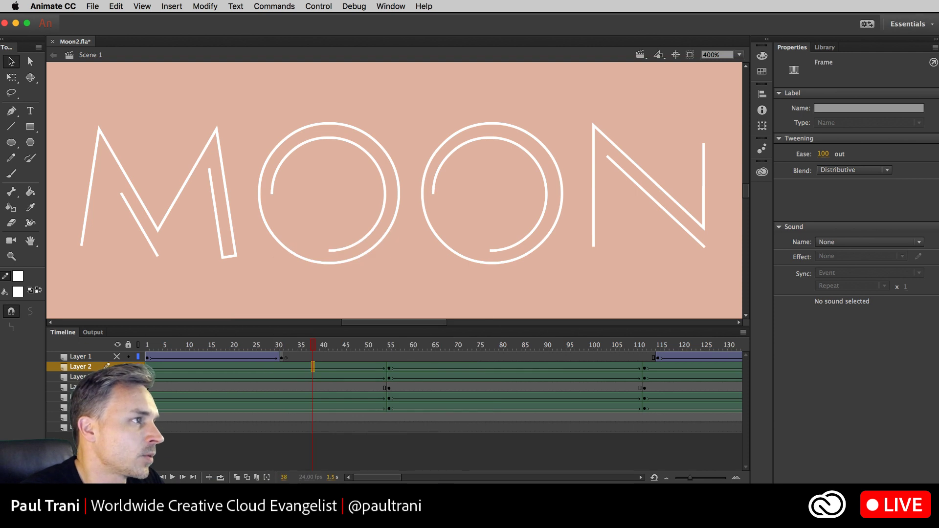
In Layer 2's first keyframe, shorten the M's inner right stroke by moving its upper endpoint down along the stroke.
{"action": "left_click", "coordinate": [147, 369]}
{"action": "key", "text": "space"}
{"action": "mouse_move", "coordinate": [99, 150]}
{"action": "left_mouse_down"}
{"action": "mouse_move", "coordinate": [269, 170]}
{"action": "mouse_move", "coordinate": [250, 235]}
{"action": "mouse_move", "coordinate": [220, 262]}
{"action": "mouse_move", "coordinate": [219, 213]}
{"action": "left_mouse_up"}
{"action": "key", "text": "super+equal"}
{"action": "key", "text": "super+equal"}
{"action": "key", "text": "space"}
{"action": "key", "text": "super+minus"}
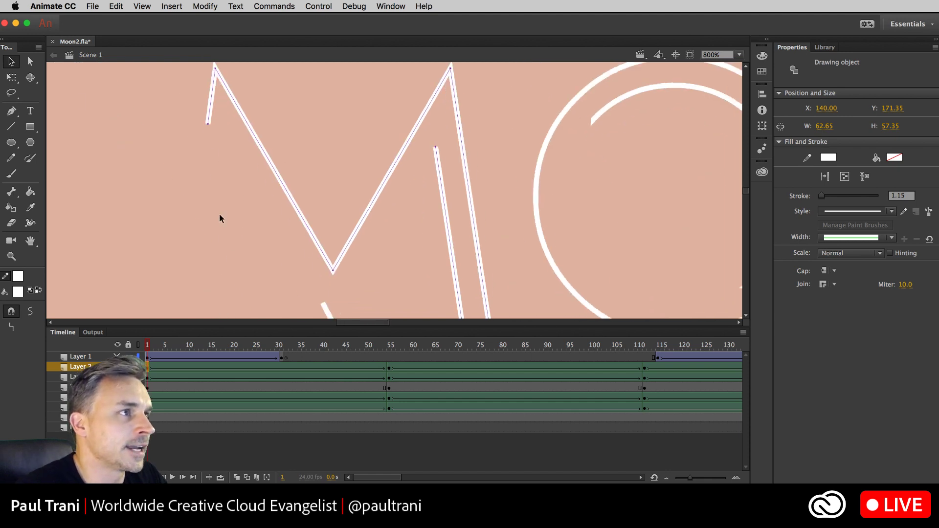
{"action": "left_click", "coordinate": [30, 61]}
{"action": "left_click", "coordinate": [433, 143]}
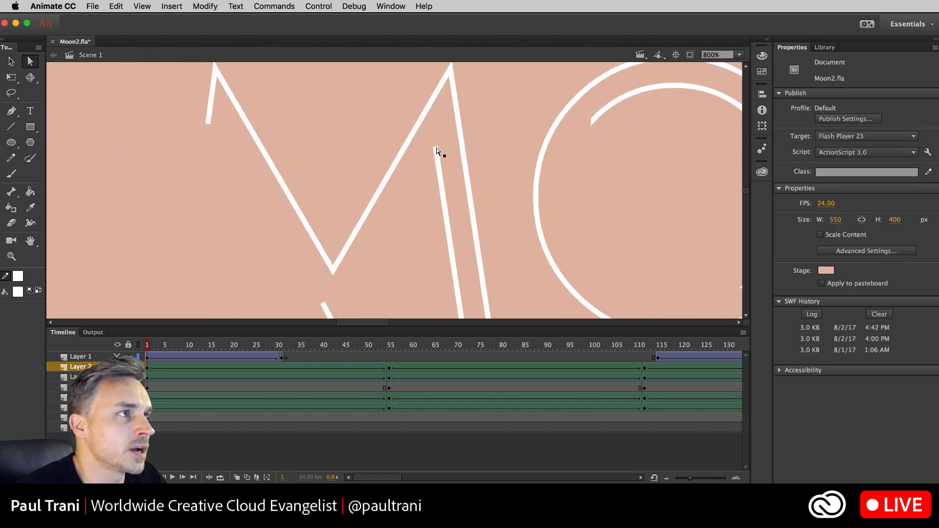
{"action": "left_click", "coordinate": [436, 150]}
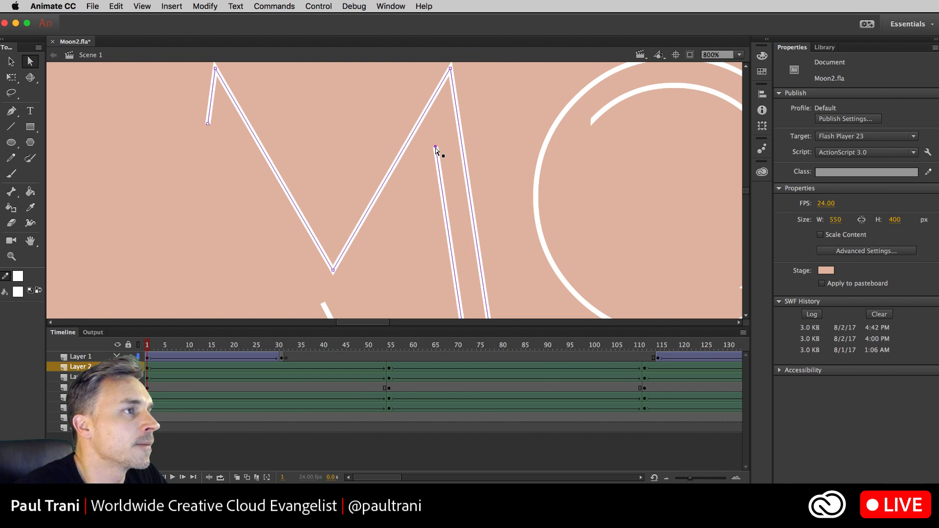
{"action": "left_click_drag", "start_coordinate": [436, 150], "coordinate": [452, 250]}
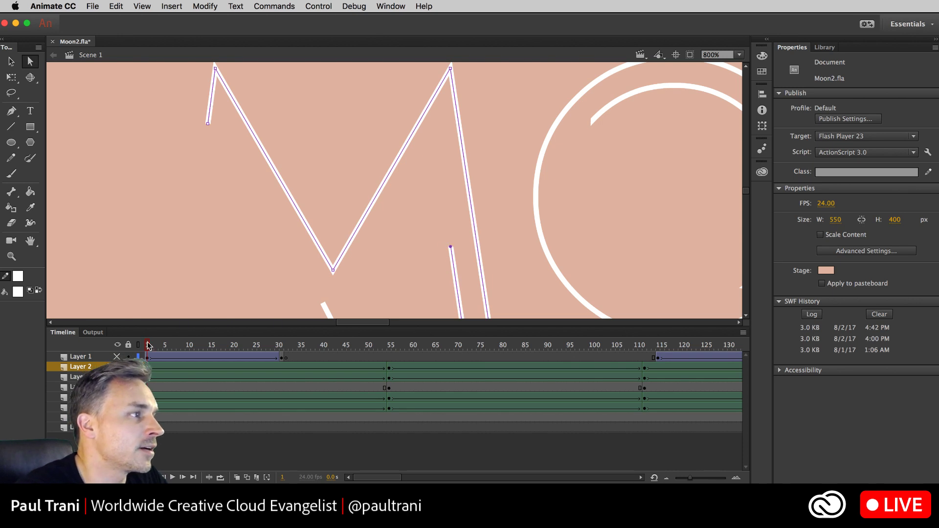
Compare Layer 2's first keyframe with the one at frame 55 and scrub through the M's shape tween.
{"action": "left_click", "coordinate": [156, 376]}
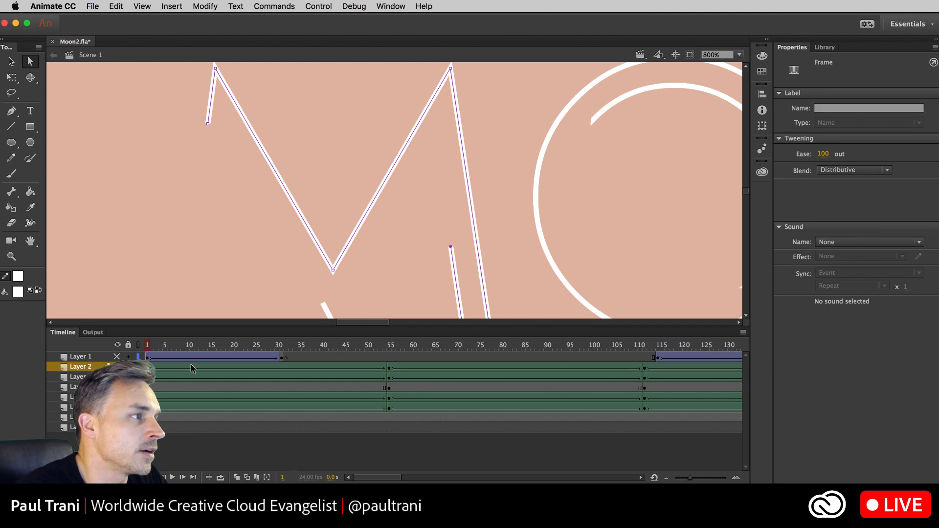
{"action": "left_click", "coordinate": [390, 368]}
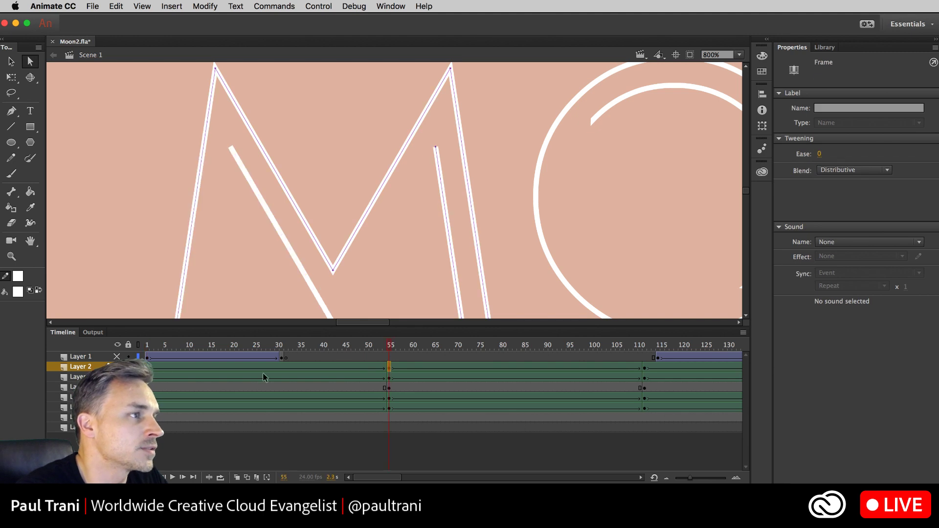
{"action": "mouse_move", "coordinate": [207, 346]}
{"action": "left_mouse_down"}
{"action": "mouse_move", "coordinate": [355, 345]}
{"action": "mouse_move", "coordinate": [146, 345]}
{"action": "mouse_move", "coordinate": [390, 349]}
{"action": "left_mouse_up"}
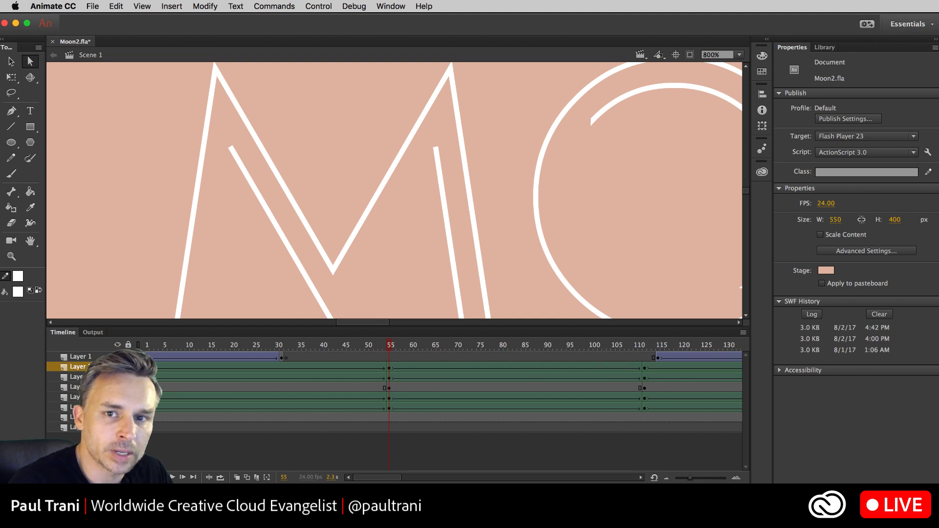
Switch to Illustrator, select the solid white O in logo option 5, and expand the collapsed panels.
{"action": "key", "text": "super+Tab"}
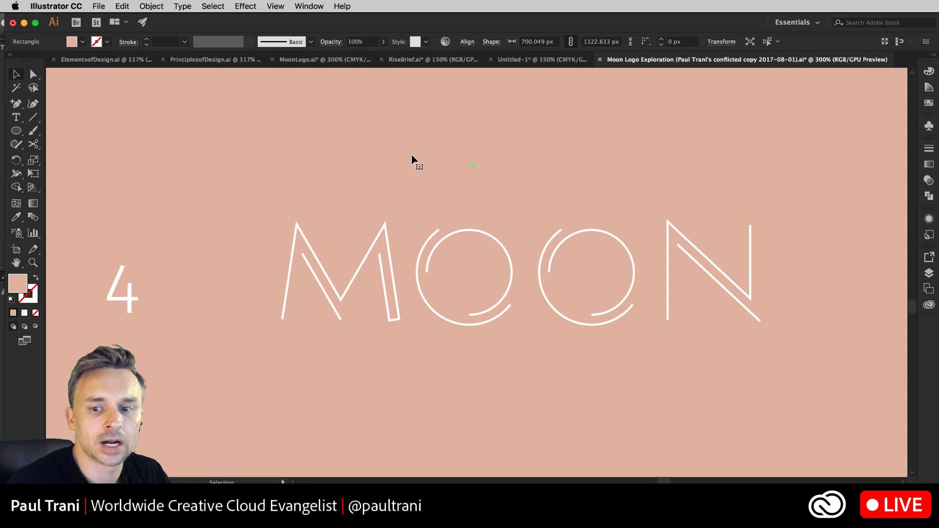
{"action": "left_click_drag", "start_coordinate": [327, 300], "coordinate": [325, 190]}
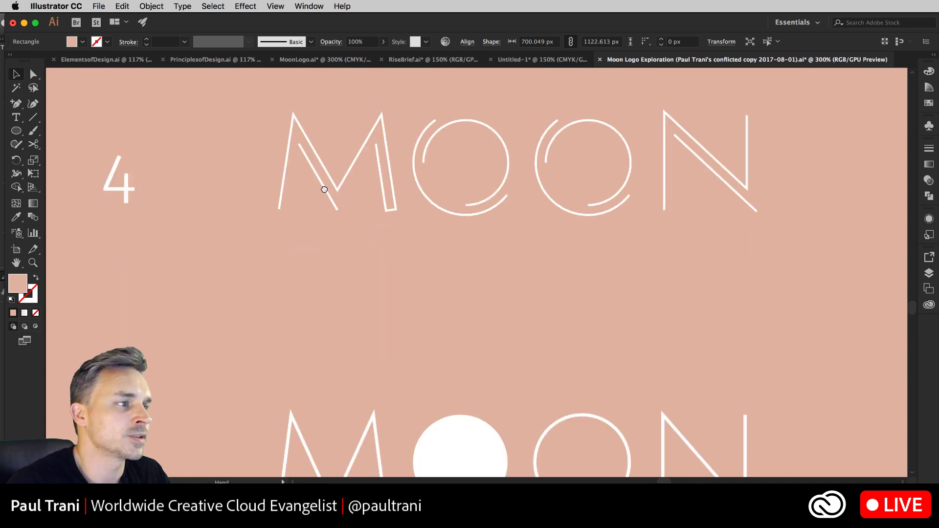
{"action": "scroll", "coordinate": [326, 294], "scroll_direction": "down", "scroll_amount": 5}
{"action": "left_click", "coordinate": [440, 285]}
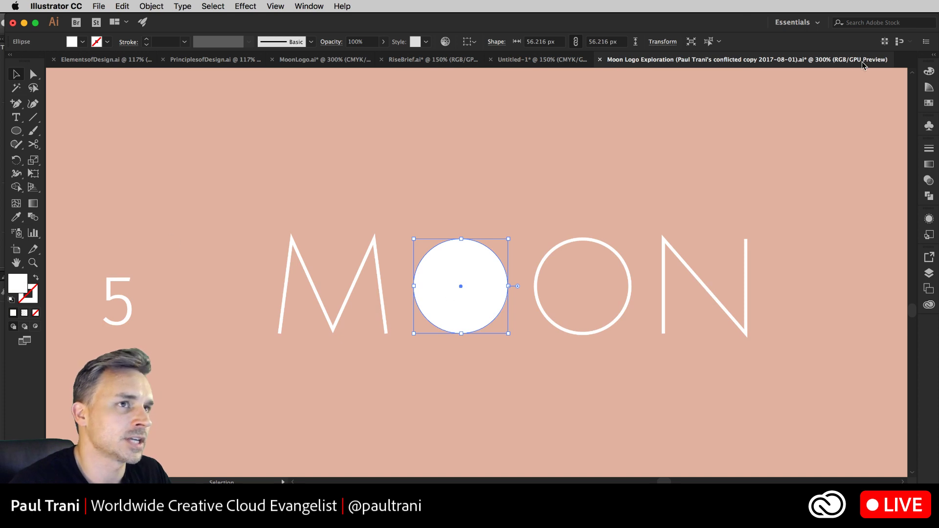
{"action": "left_click", "coordinate": [934, 56]}
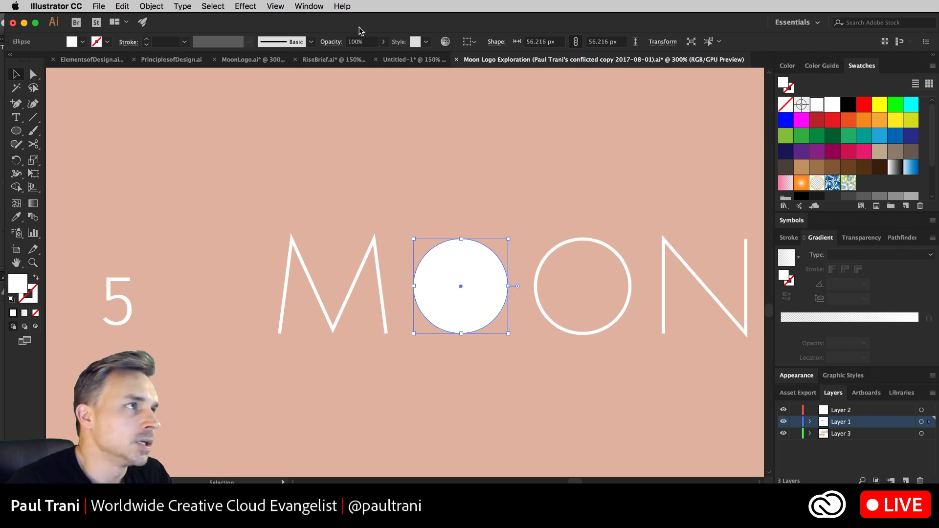
Browse the Artistic effects available for the selected white circle and close the list.
{"action": "left_click", "coordinate": [246, 6]}
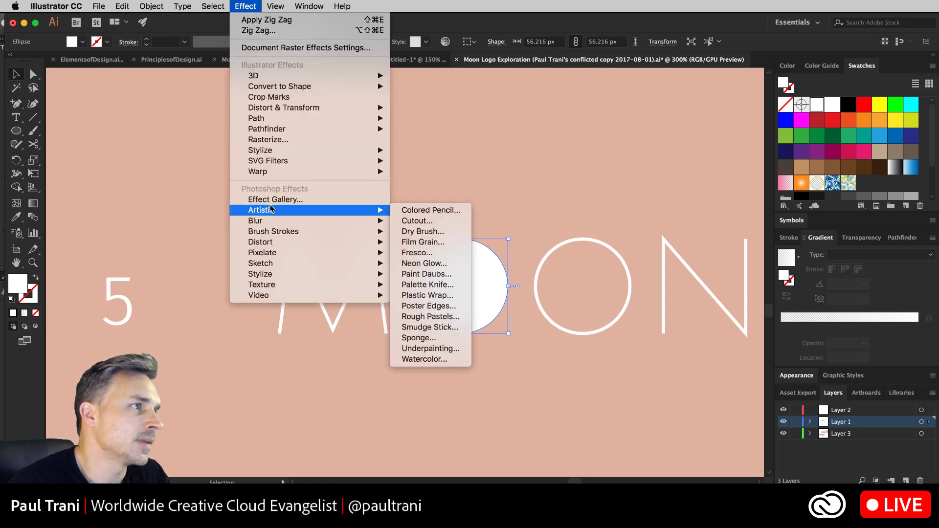
{"action": "mouse_move", "coordinate": [272, 211]}
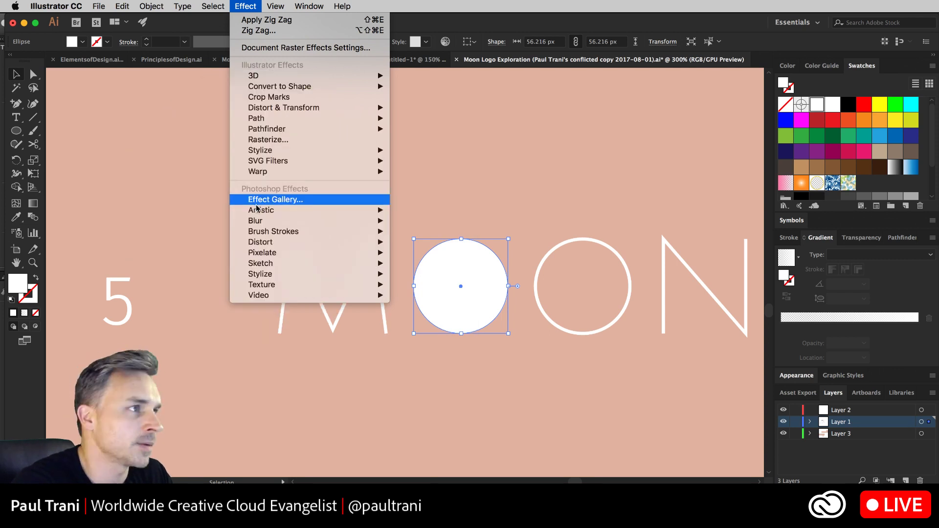
{"action": "mouse_move", "coordinate": [356, 211]}
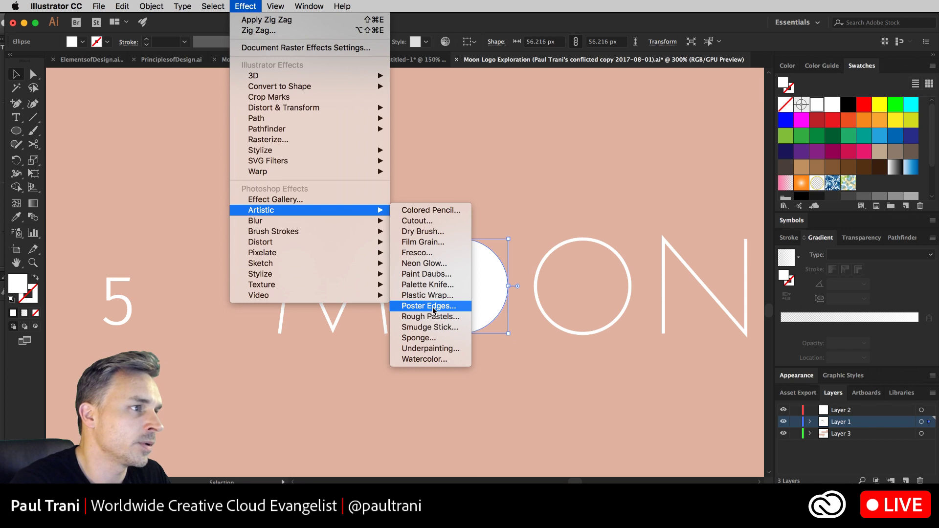
{"action": "key", "text": "Escape"}
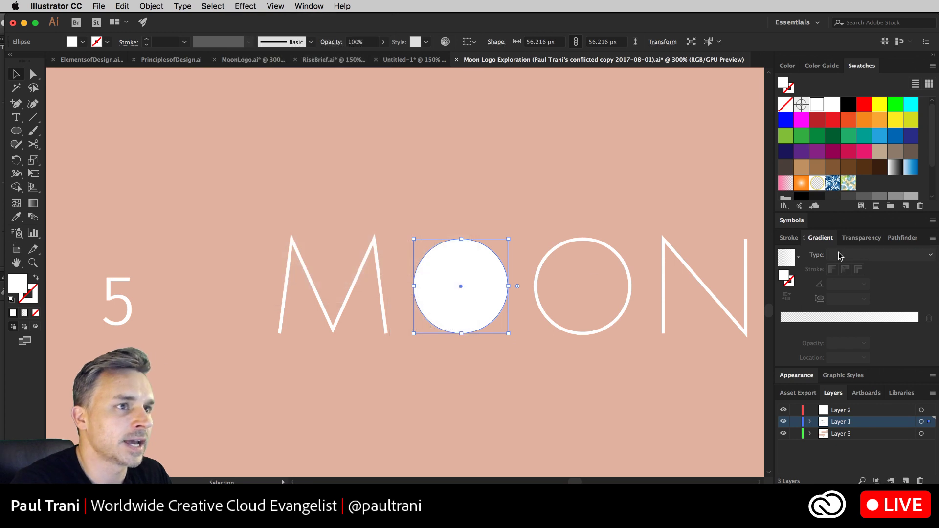
Apply a radial gradient to the solid O, opaque white at the centre and 20% opacity at the outer edge.
{"action": "left_click", "coordinate": [862, 255]}
{"action": "left_click", "coordinate": [865, 282]}
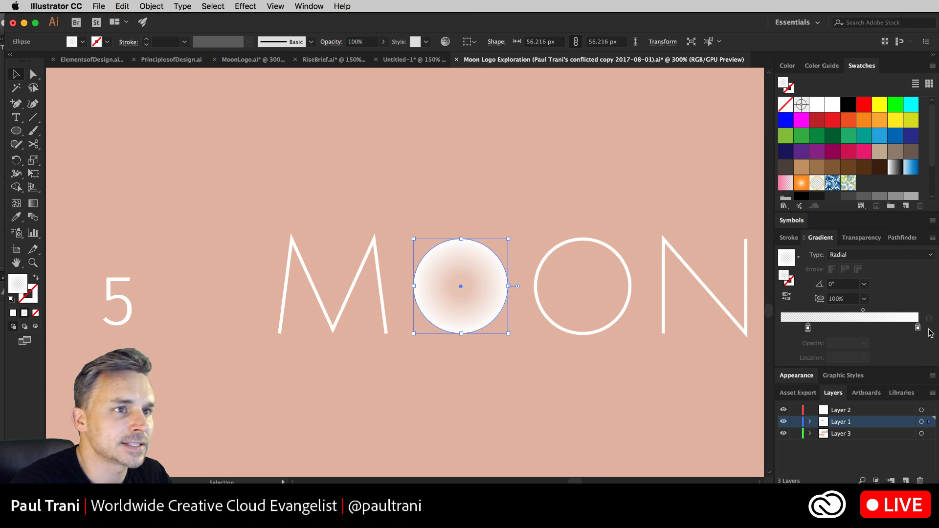
{"action": "mouse_move", "coordinate": [918, 327]}
{"action": "left_mouse_down"}
{"action": "mouse_move", "coordinate": [781, 328]}
{"action": "mouse_move", "coordinate": [918, 328]}
{"action": "left_mouse_up"}
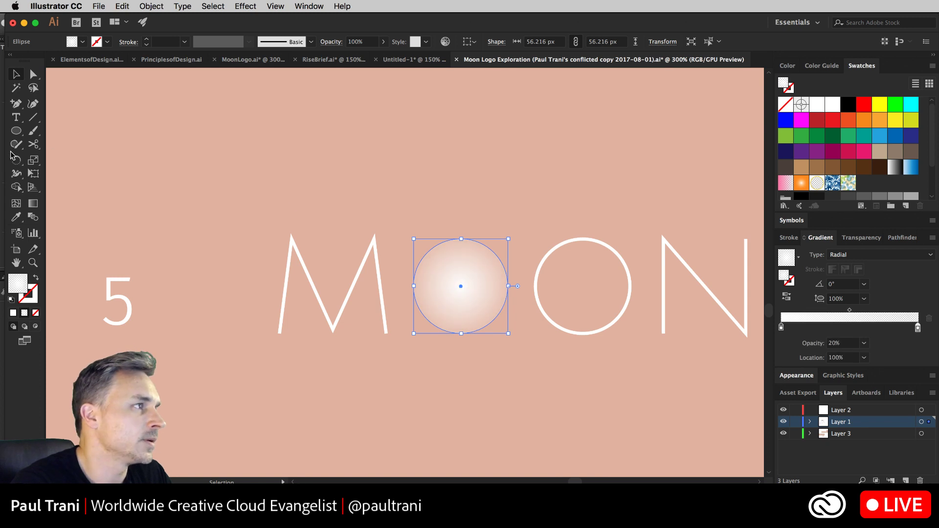
Shift the O's gradient centre toward its upper left, and move the opaque stop to 24.94% and the 20% opacity stop to 83.59%.
{"action": "left_click", "coordinate": [33, 203]}
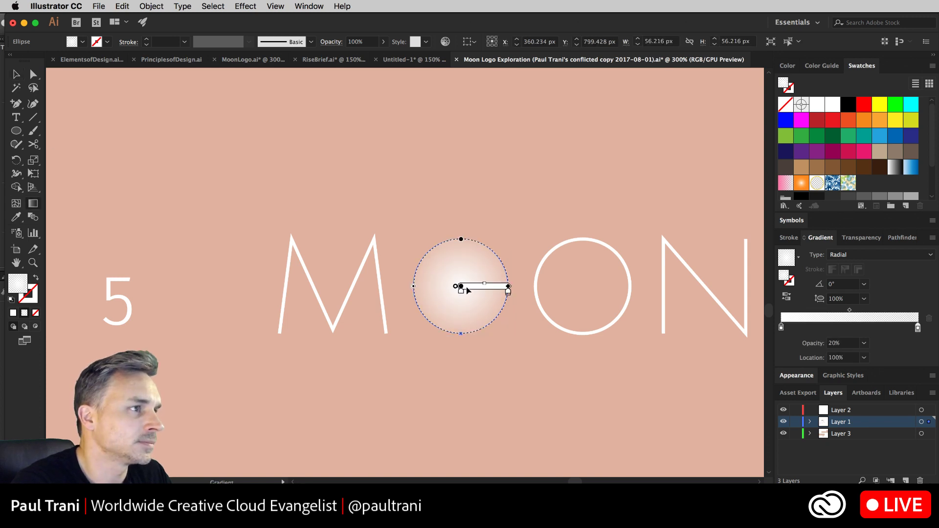
{"action": "mouse_move", "coordinate": [467, 289]}
{"action": "left_mouse_down"}
{"action": "mouse_move", "coordinate": [448, 272]}
{"action": "mouse_move", "coordinate": [455, 278]}
{"action": "left_mouse_up"}
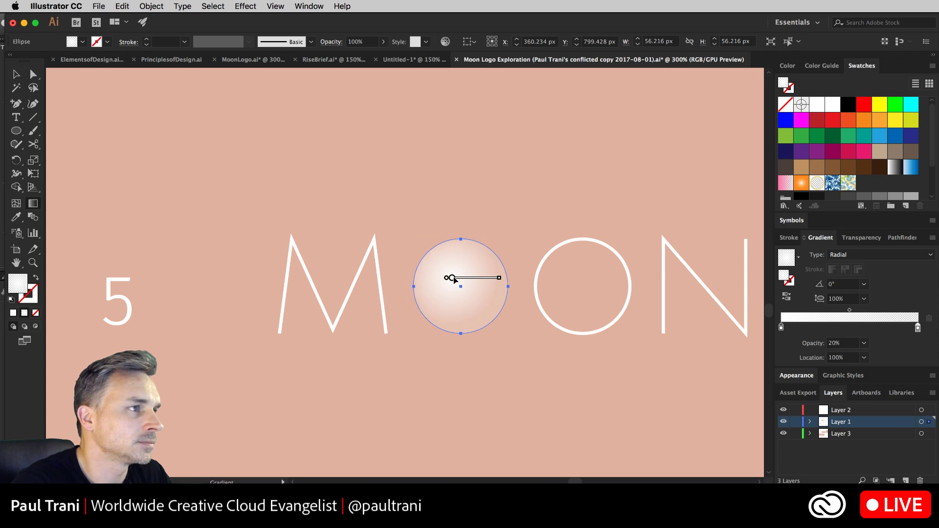
{"action": "left_click", "coordinate": [16, 74]}
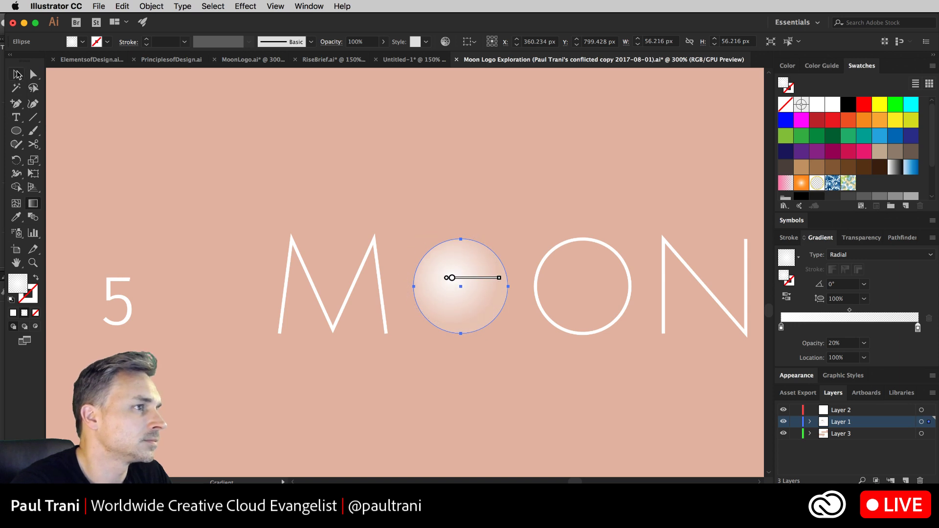
{"action": "left_click", "coordinate": [328, 175]}
{"action": "left_click", "coordinate": [436, 273]}
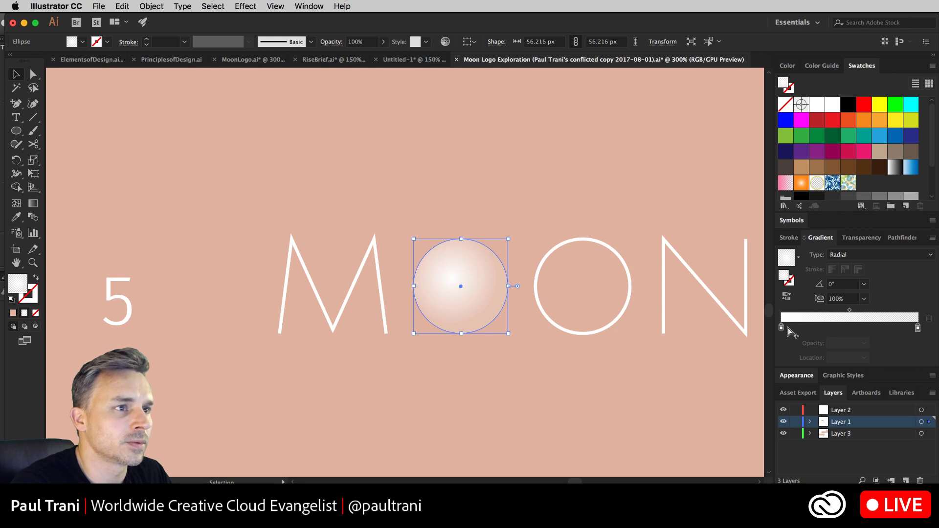
{"action": "left_click_drag", "start_coordinate": [781, 328], "coordinate": [816, 329]}
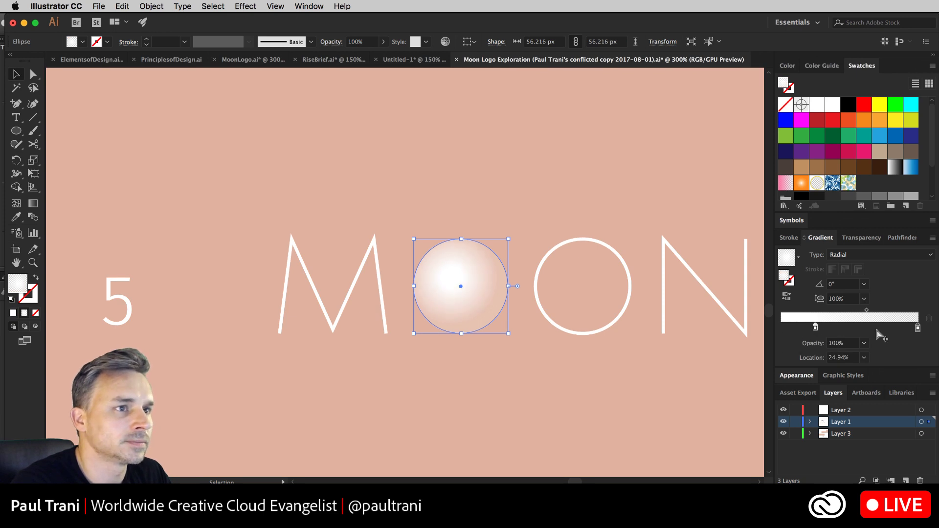
{"action": "left_click_drag", "start_coordinate": [918, 327], "coordinate": [895, 329]}
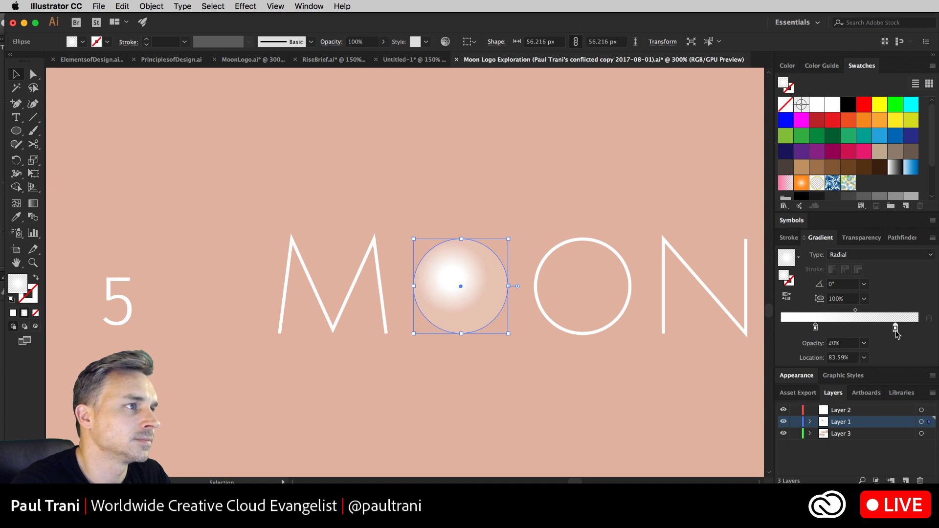
Apply the Film Grain effect to the gradient O with Grain 20, Highlight Area 11 and Intensity 6.
{"action": "key", "text": "super+equal"}
{"action": "left_click", "coordinate": [215, 6]}
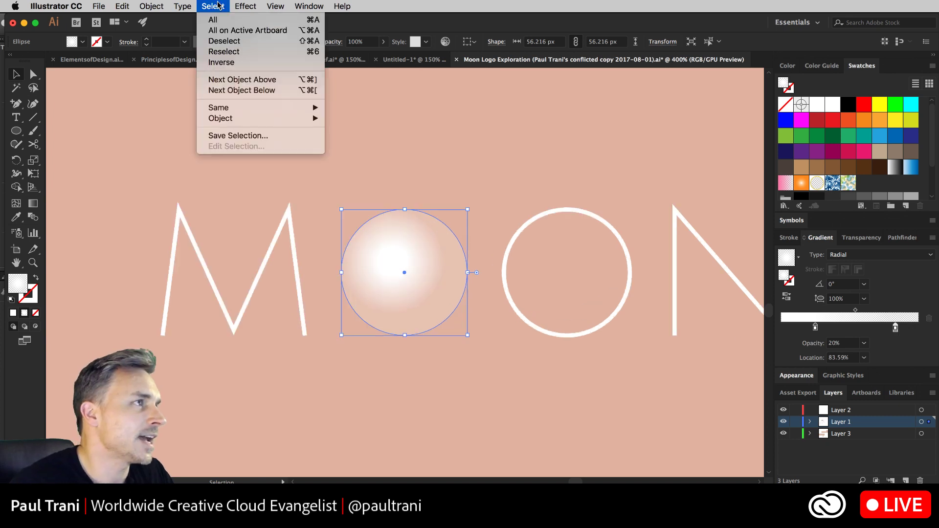
{"action": "mouse_move", "coordinate": [245, 5]}
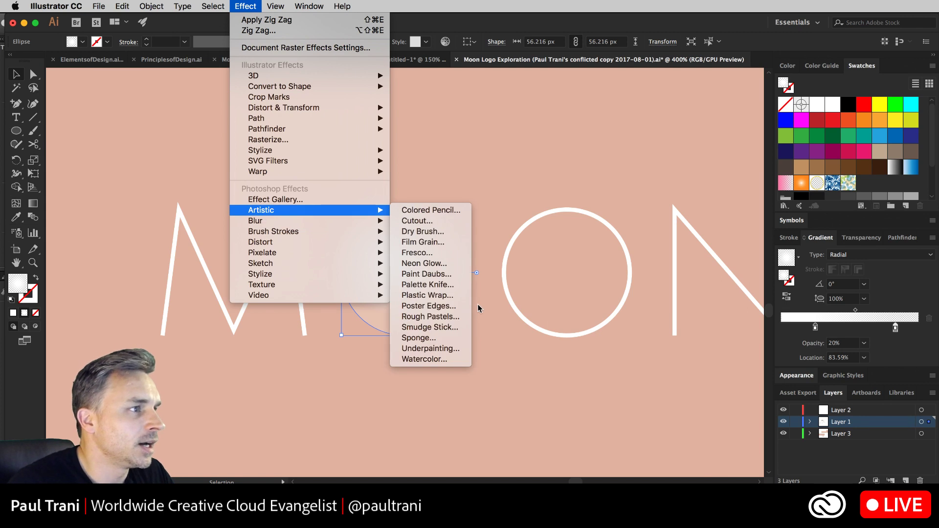
{"action": "left_click", "coordinate": [409, 243]}
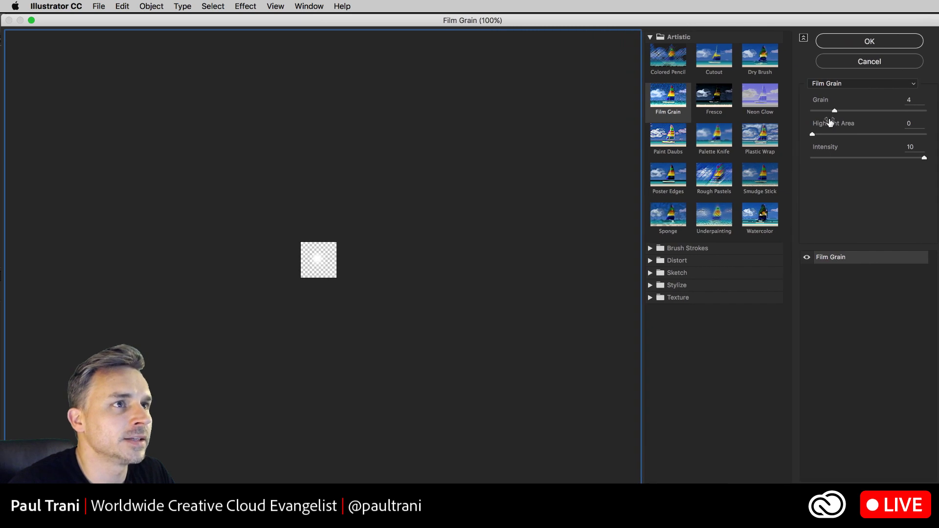
{"action": "key", "text": "super+equal"}
{"action": "key", "text": "super+equal"}
{"action": "key", "text": "super+equal"}
{"action": "key", "text": "super+equal"}
{"action": "key", "text": "super+equal"}
{"action": "key", "text": "super+equal"}
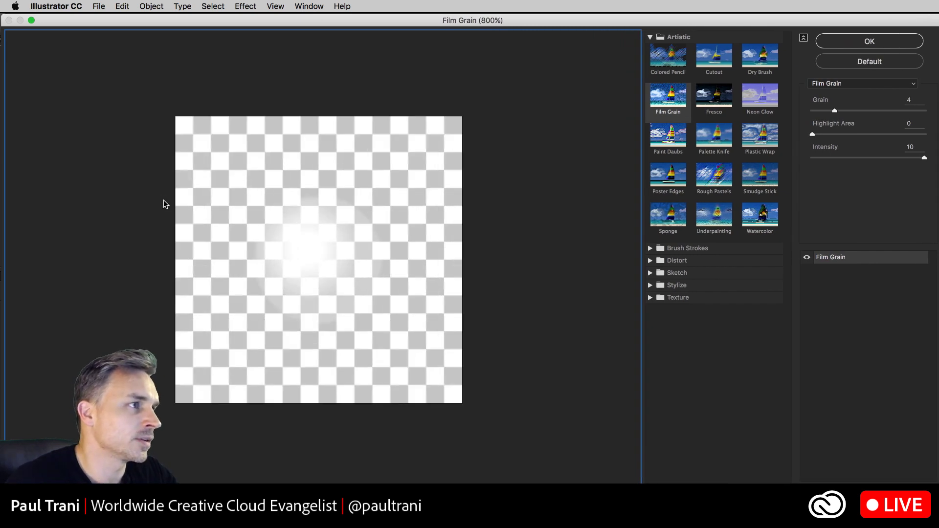
{"action": "left_click", "coordinate": [892, 111]}
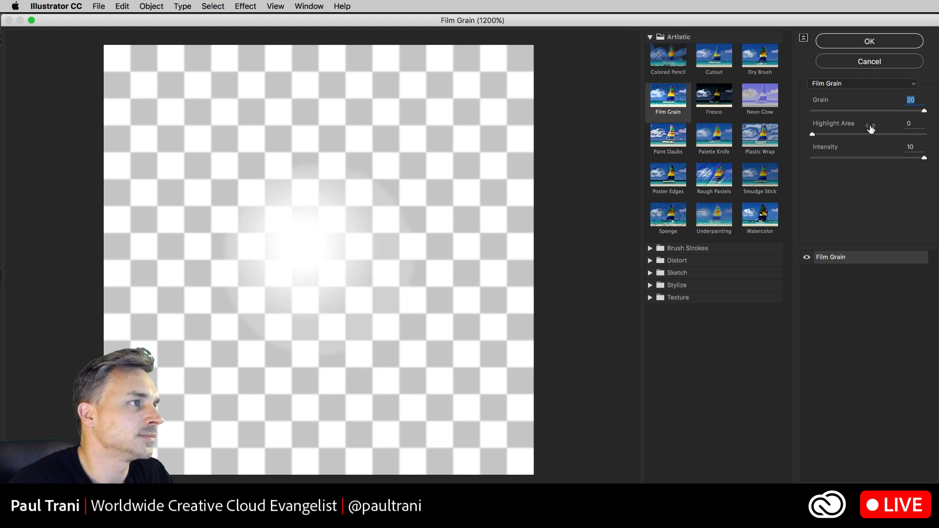
{"action": "left_click_drag", "start_coordinate": [859, 134], "coordinate": [877, 157]}
{"action": "left_click", "coordinate": [866, 158]}
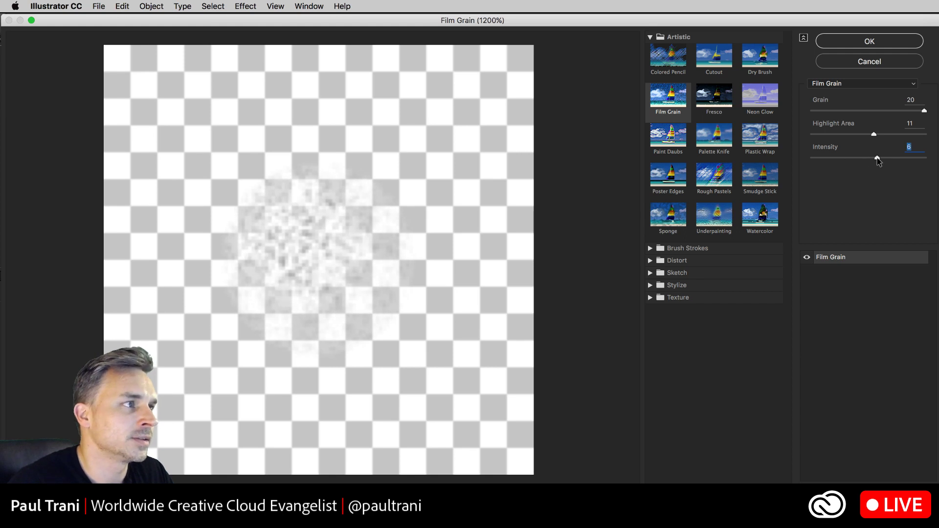
{"action": "left_click", "coordinate": [864, 43]}
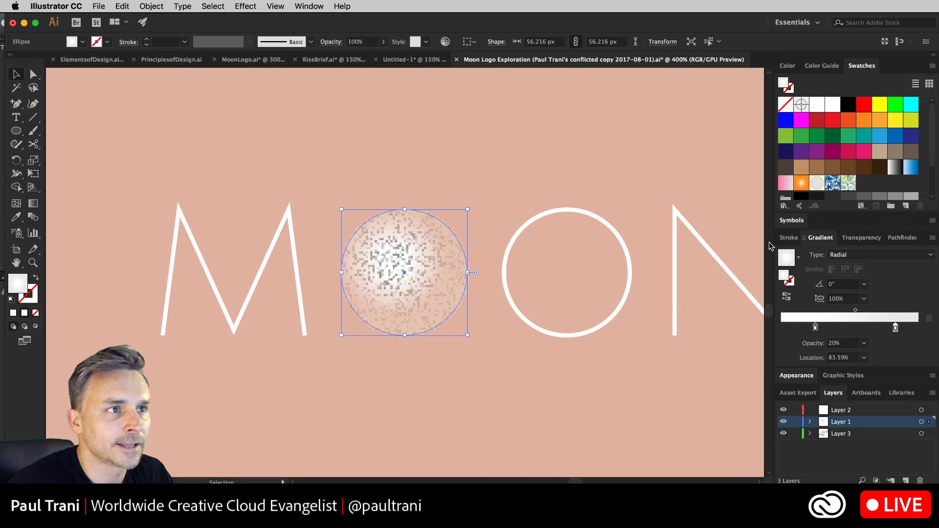
Try Overlay and Color Dodge as the blending mode of the grainy O's fill, and set it to Darken.
{"action": "left_click", "coordinate": [794, 376]}
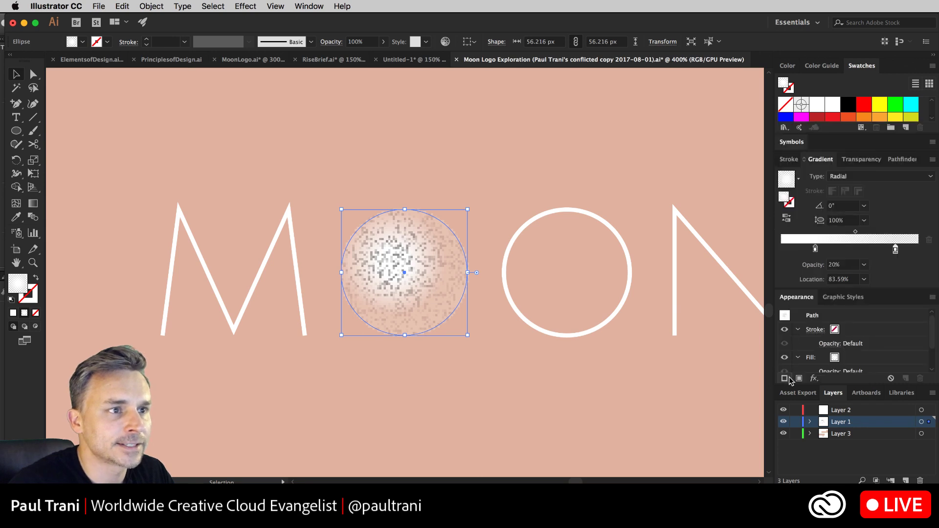
{"action": "scroll", "coordinate": [818, 345], "scroll_direction": "down", "scroll_amount": 2}
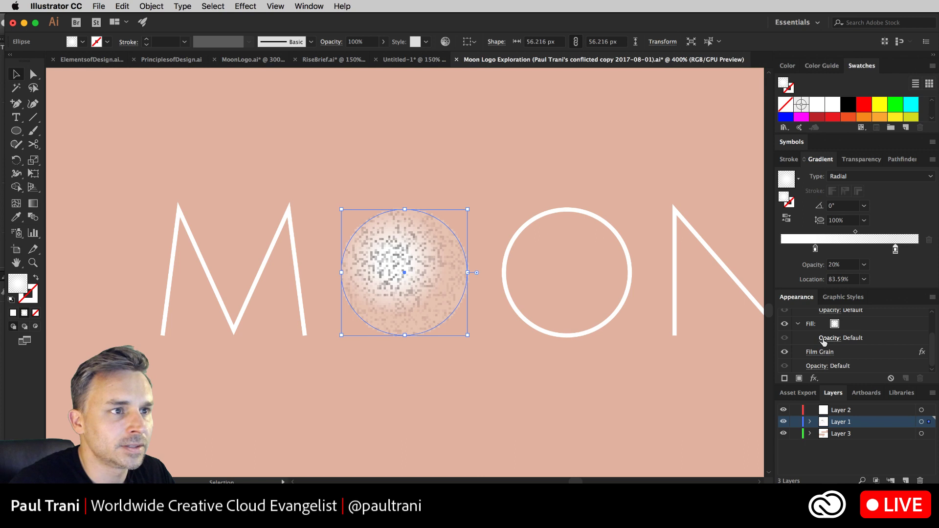
{"action": "left_click", "coordinate": [827, 338]}
{"action": "left_click", "coordinate": [749, 360]}
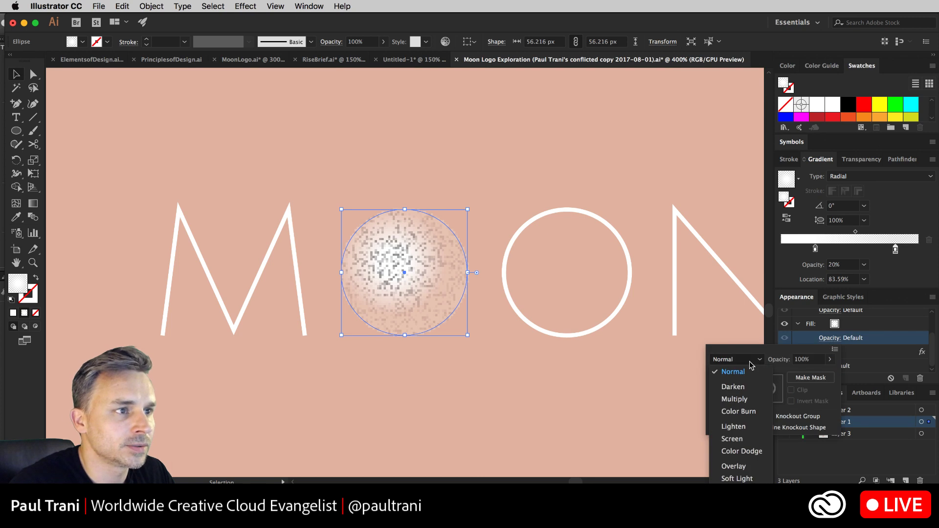
{"action": "left_click", "coordinate": [741, 468]}
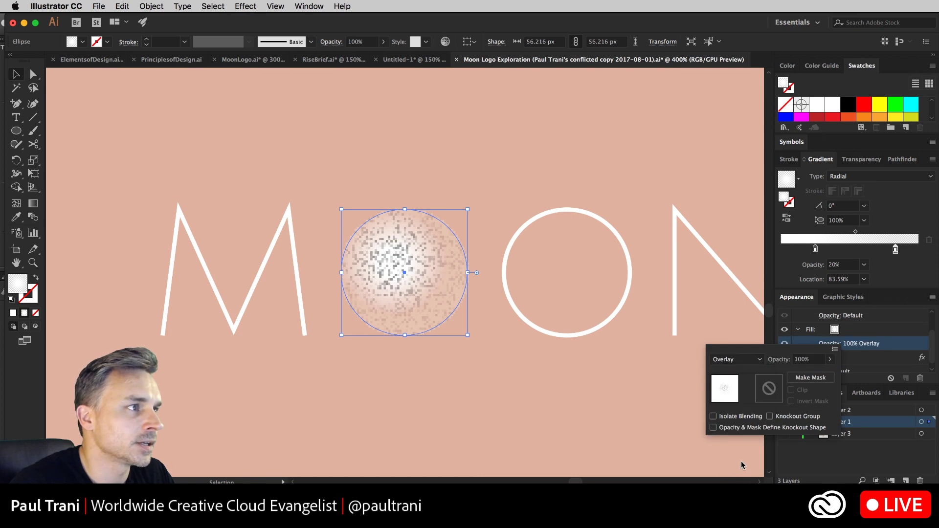
{"action": "left_click", "coordinate": [760, 360]}
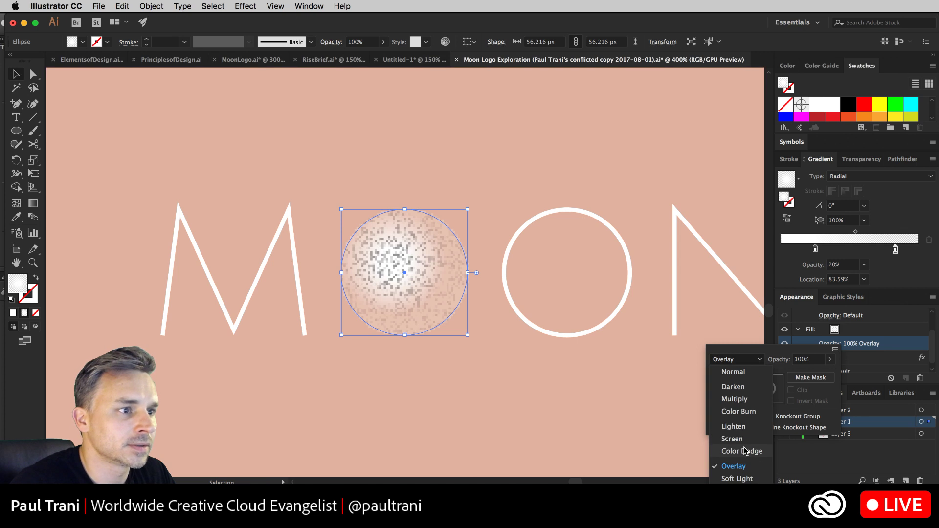
{"action": "left_click", "coordinate": [746, 451]}
{"action": "left_click", "coordinate": [738, 360]}
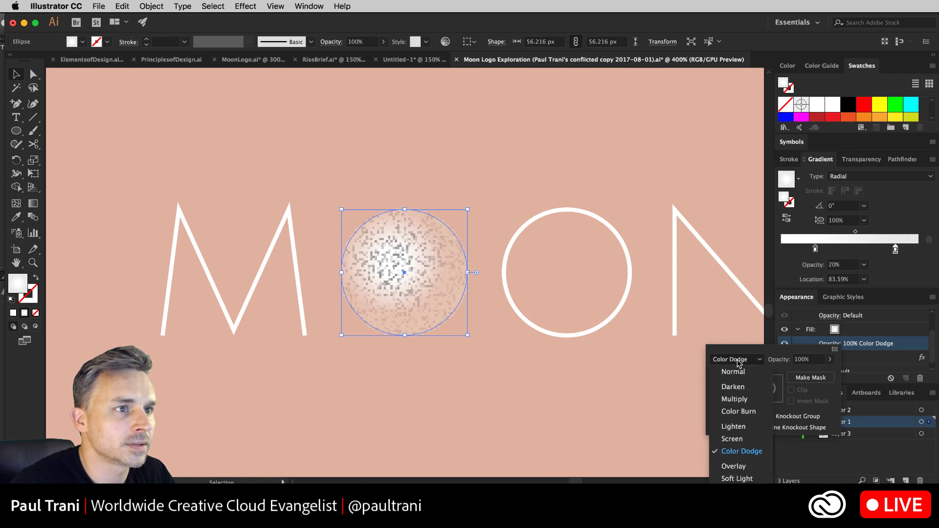
{"action": "left_click", "coordinate": [737, 386]}
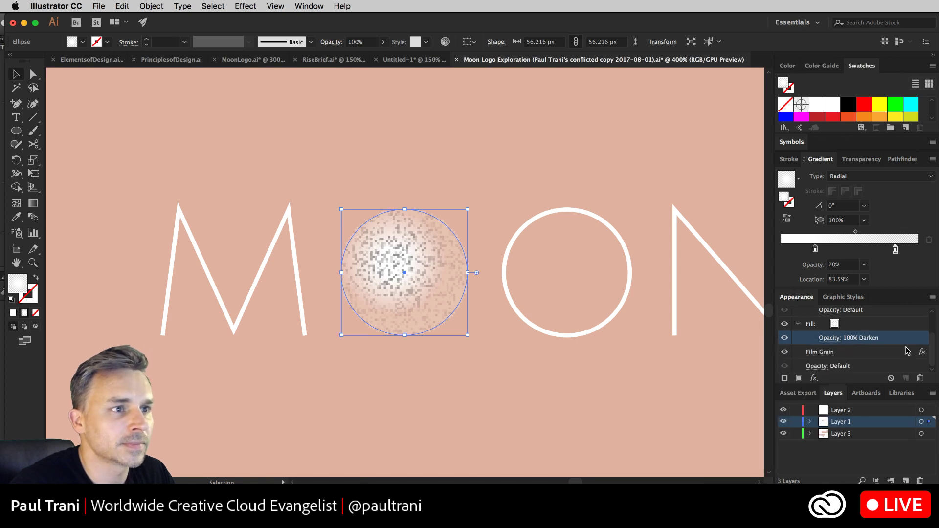
Set the blending mode of the whole grainy O object to Overlay, and deselect the circle.
{"action": "left_click", "coordinate": [814, 366]}
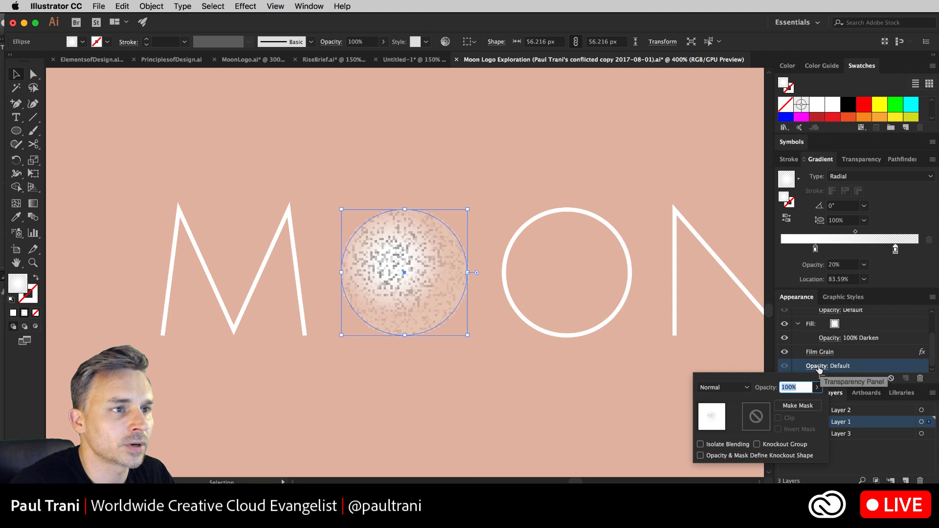
{"action": "left_click", "coordinate": [725, 391]}
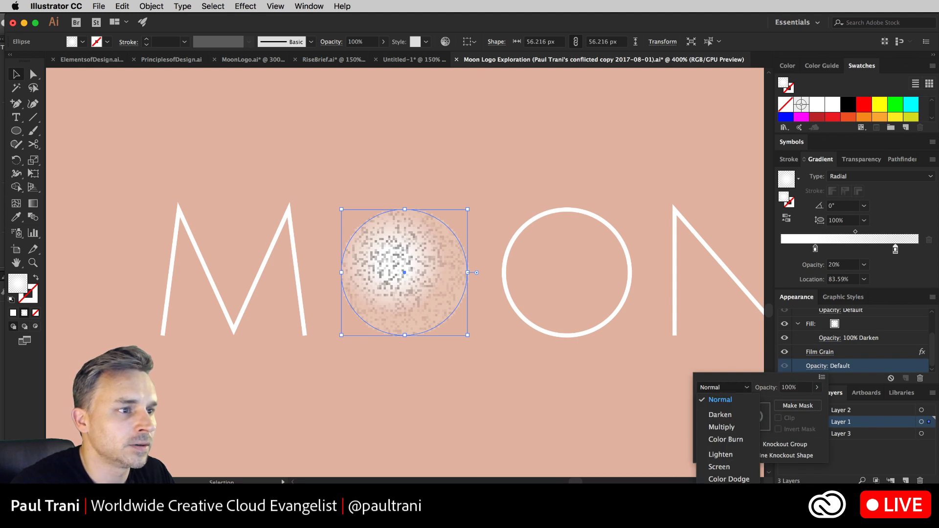
{"action": "left_click", "coordinate": [722, 494]}
{"action": "left_click", "coordinate": [479, 385]}
{"action": "left_click", "coordinate": [479, 385]}
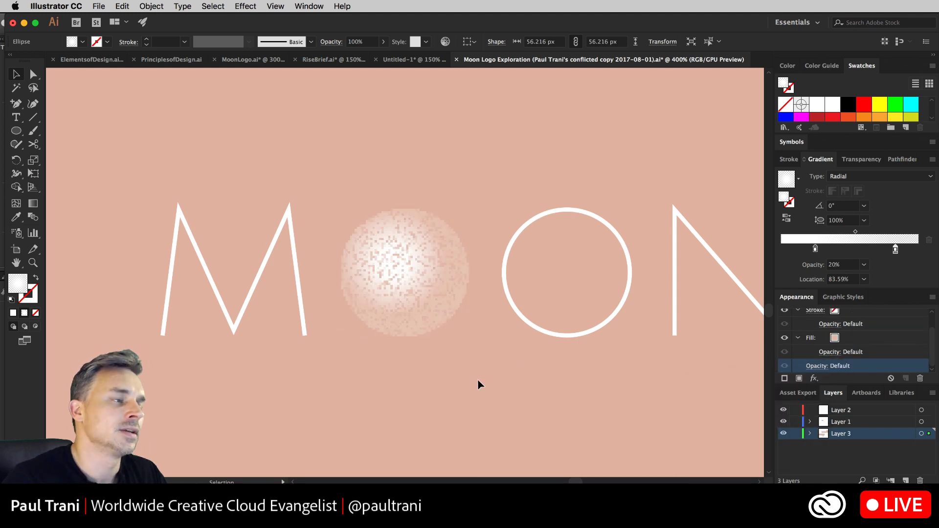
{"action": "left_click", "coordinate": [479, 385]}
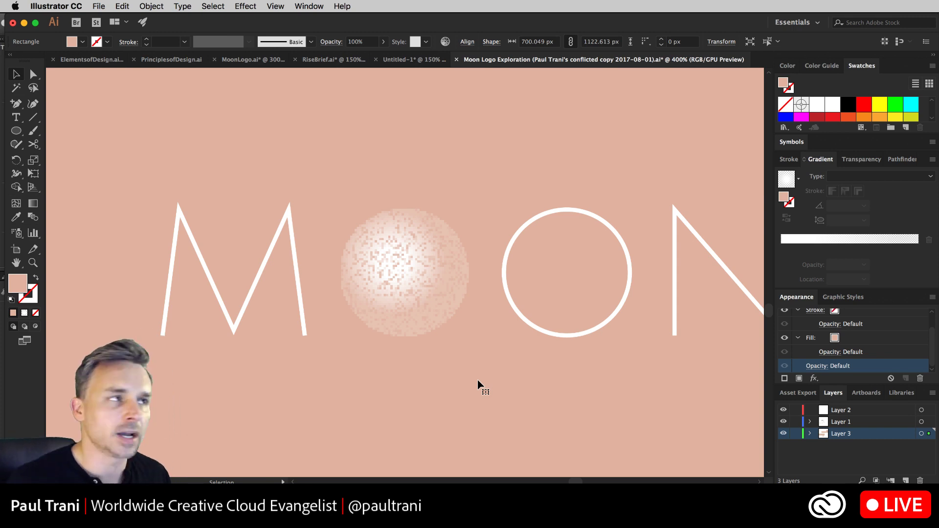
Review the design principles in PrinciplesofDesign.ai and the design elements in ElementsofDesign.ai.
{"action": "left_click", "coordinate": [168, 60]}
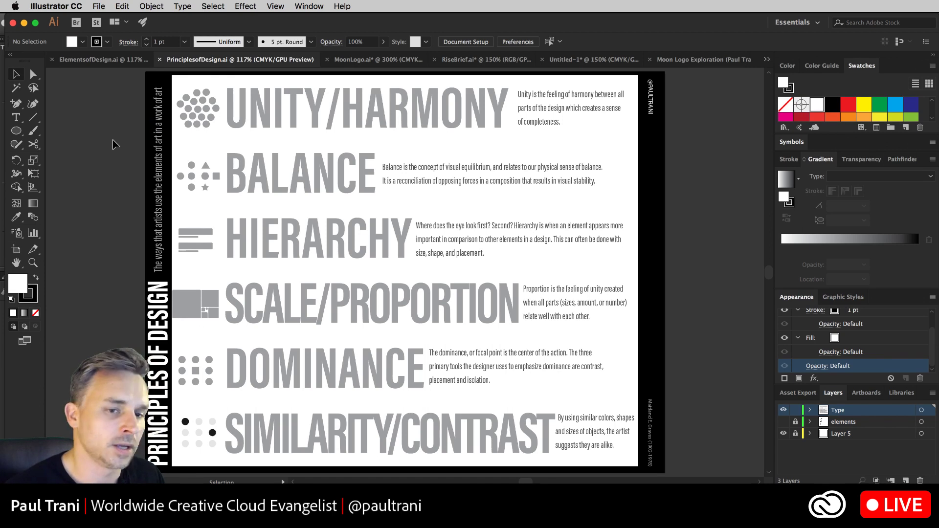
{"action": "left_click", "coordinate": [88, 59]}
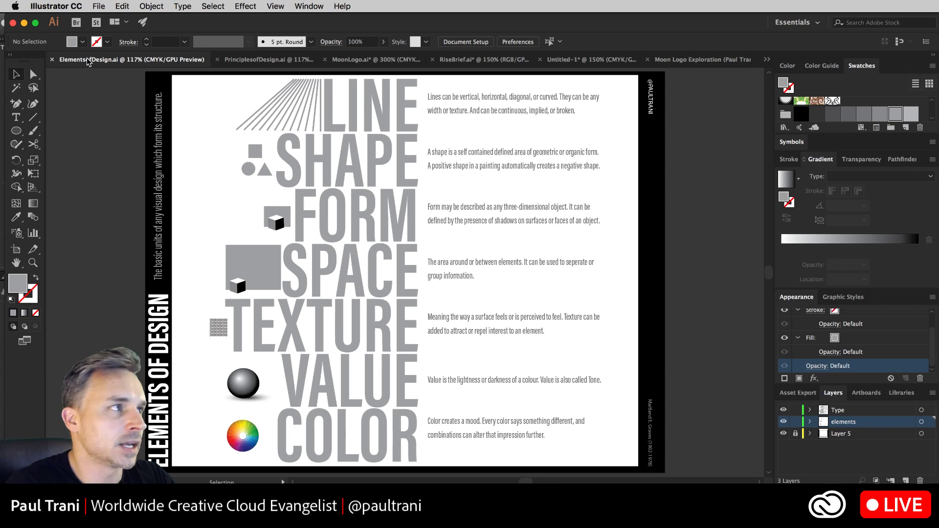
{"action": "left_click", "coordinate": [241, 60]}
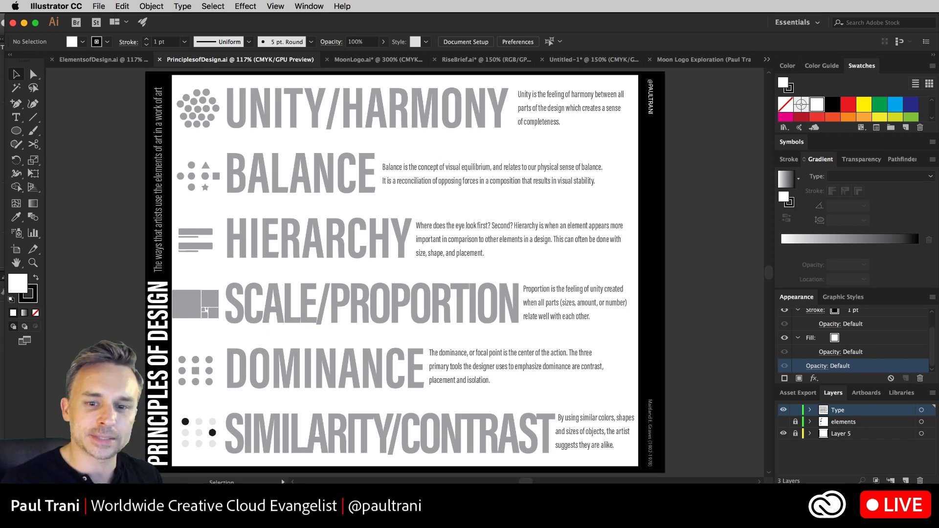
{"action": "key", "text": "super+Tab"}
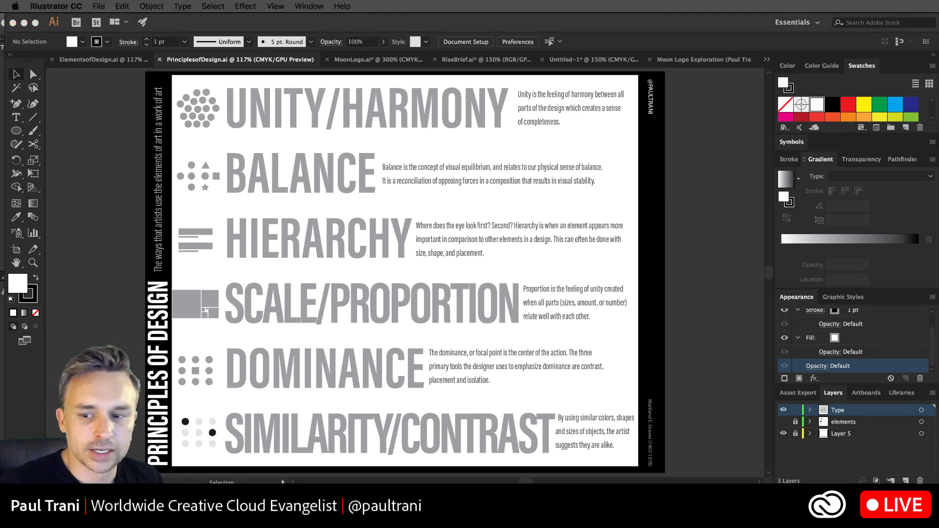